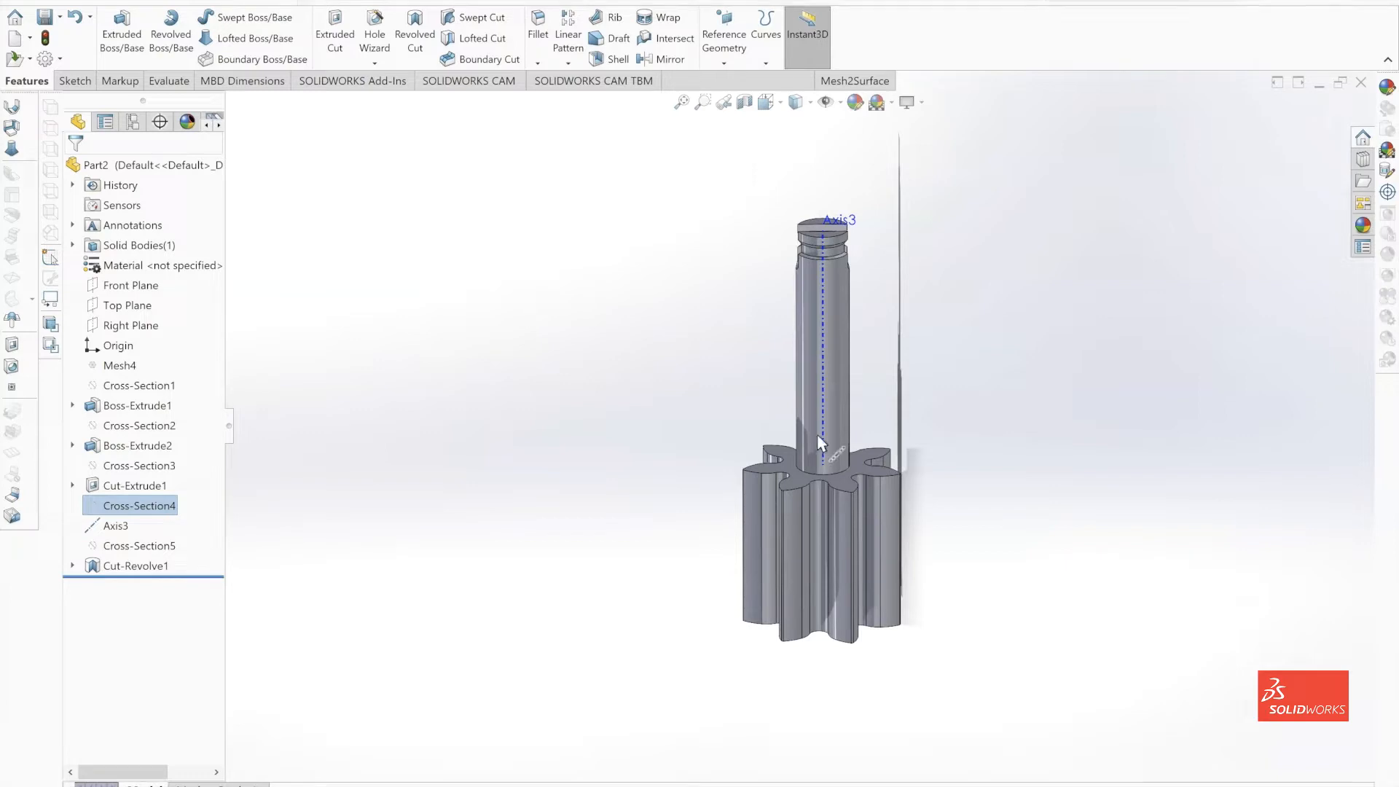
Start a new assembly from the current pinion shaft part and begin browsing for components to insert
left_click(113, 0)
left_click(138, 176)
left_click(115, 2)
left_click(182, 148)
Load the oil pump housing and Pump Cover parts together for insertion into the assembly
left_click(645, 316)
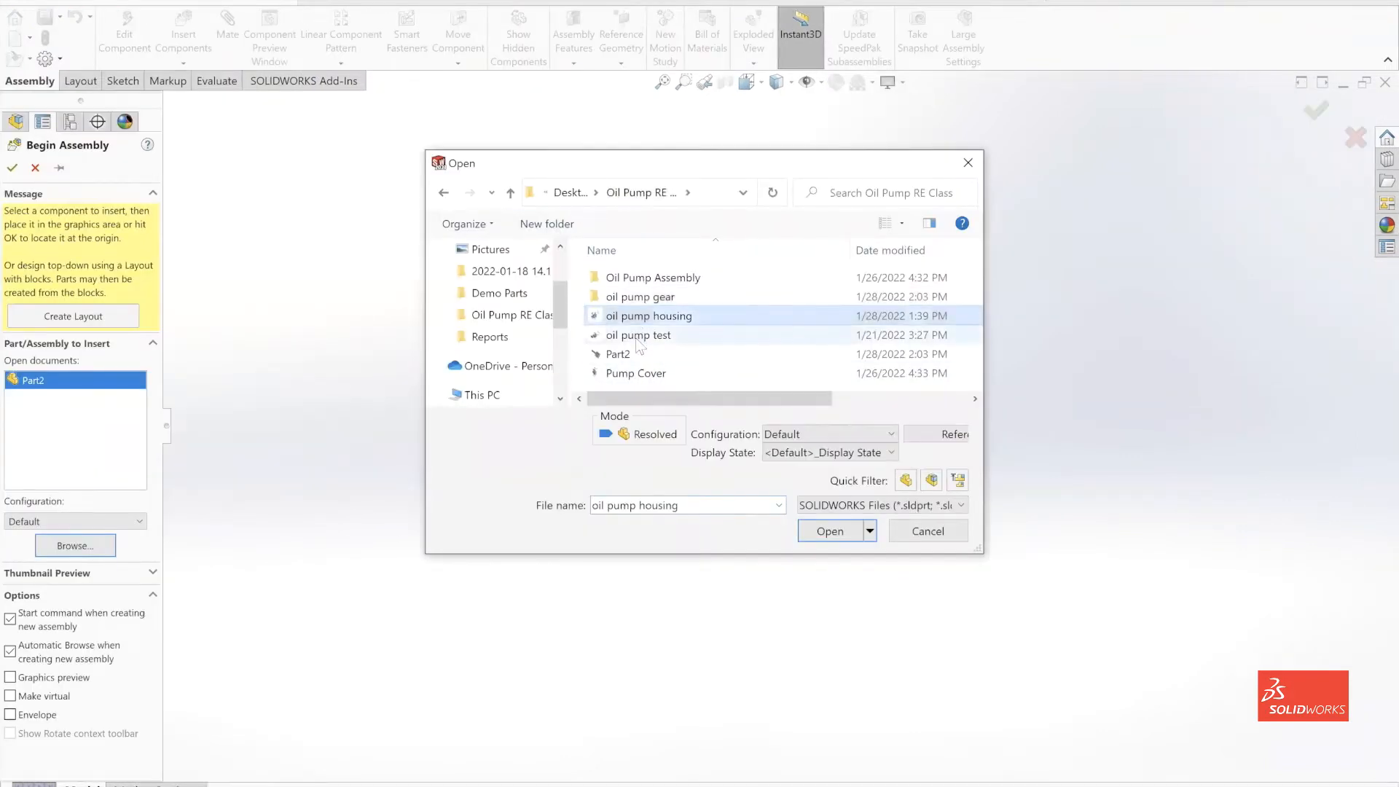
left_click(641, 336, "ctrl")
left_click(648, 315)
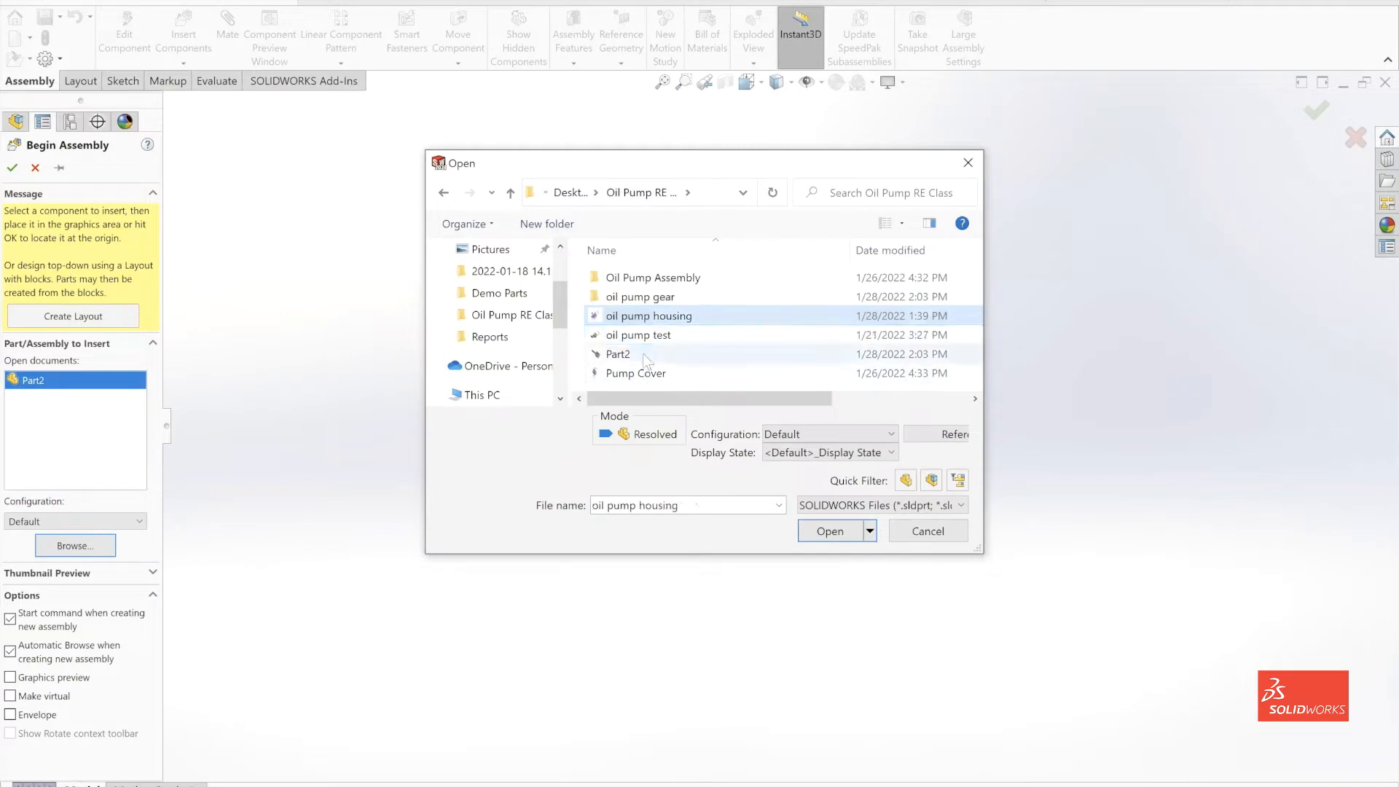
left_click(641, 374, "shift")
left_click(642, 373)
left_click(645, 315, "ctrl")
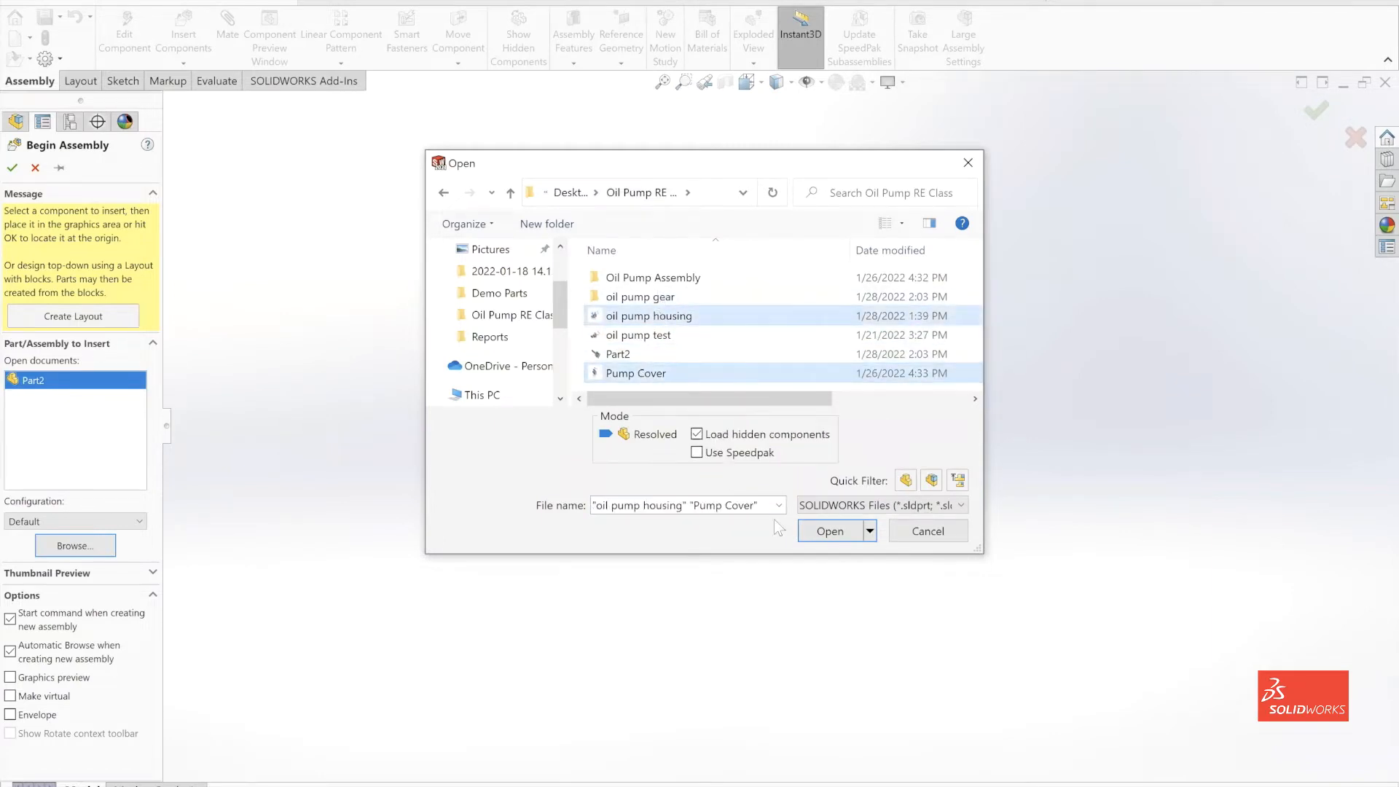
left_click(828, 531)
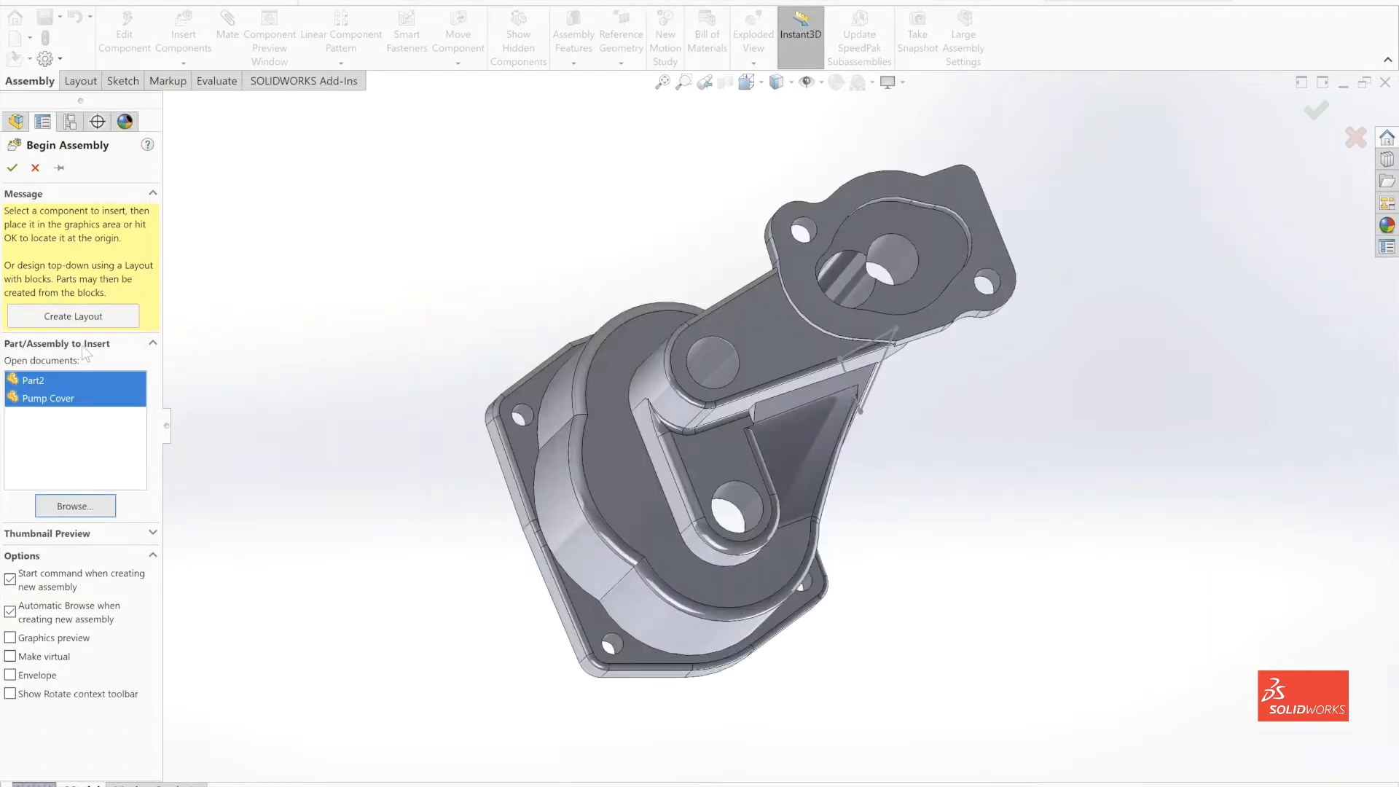
Place the oil pump housing and the Part2 pinion shaft in the assembly
left_click(31, 381)
scroll(456, 362, "down", 1)
scroll(617, 393, "up", 3)
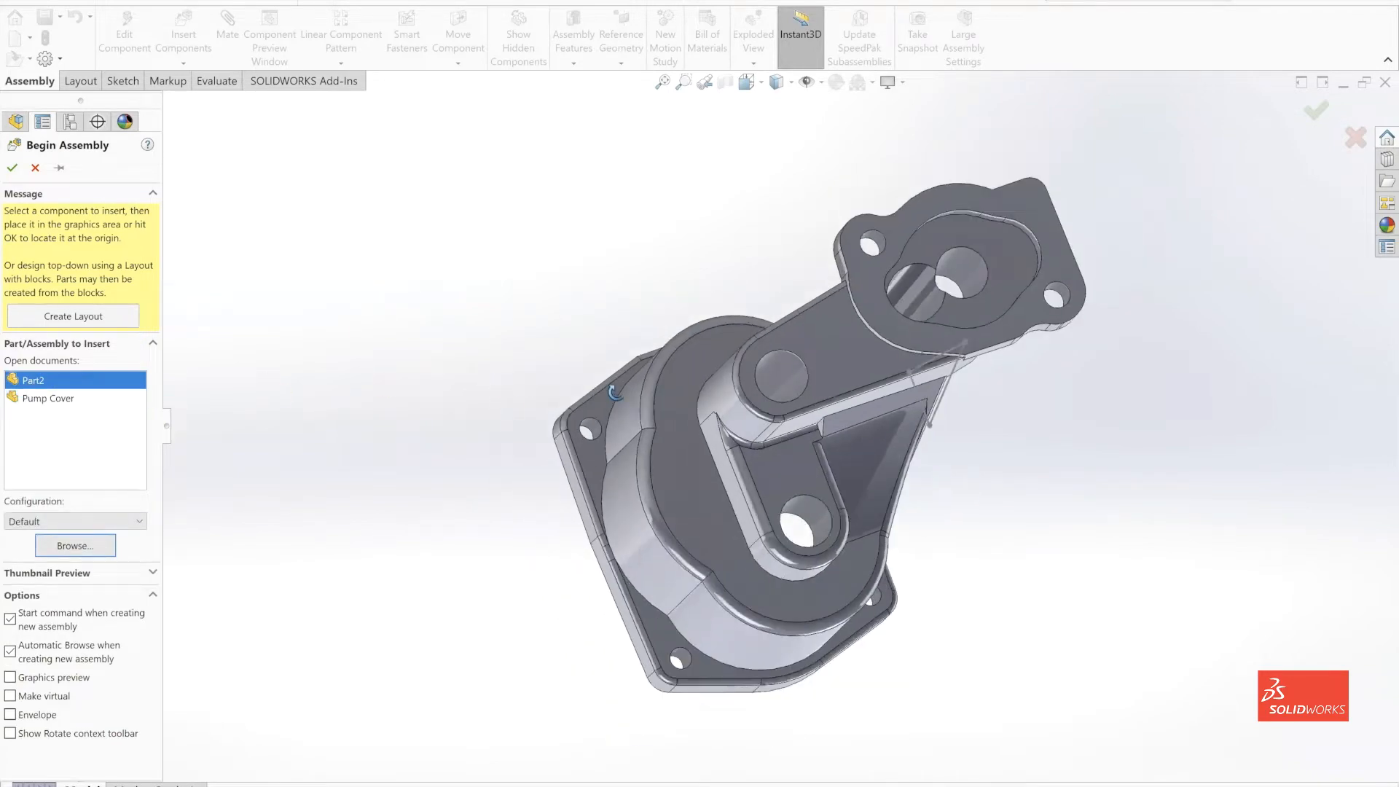
middle_click_drag(617, 393, 986, 532)
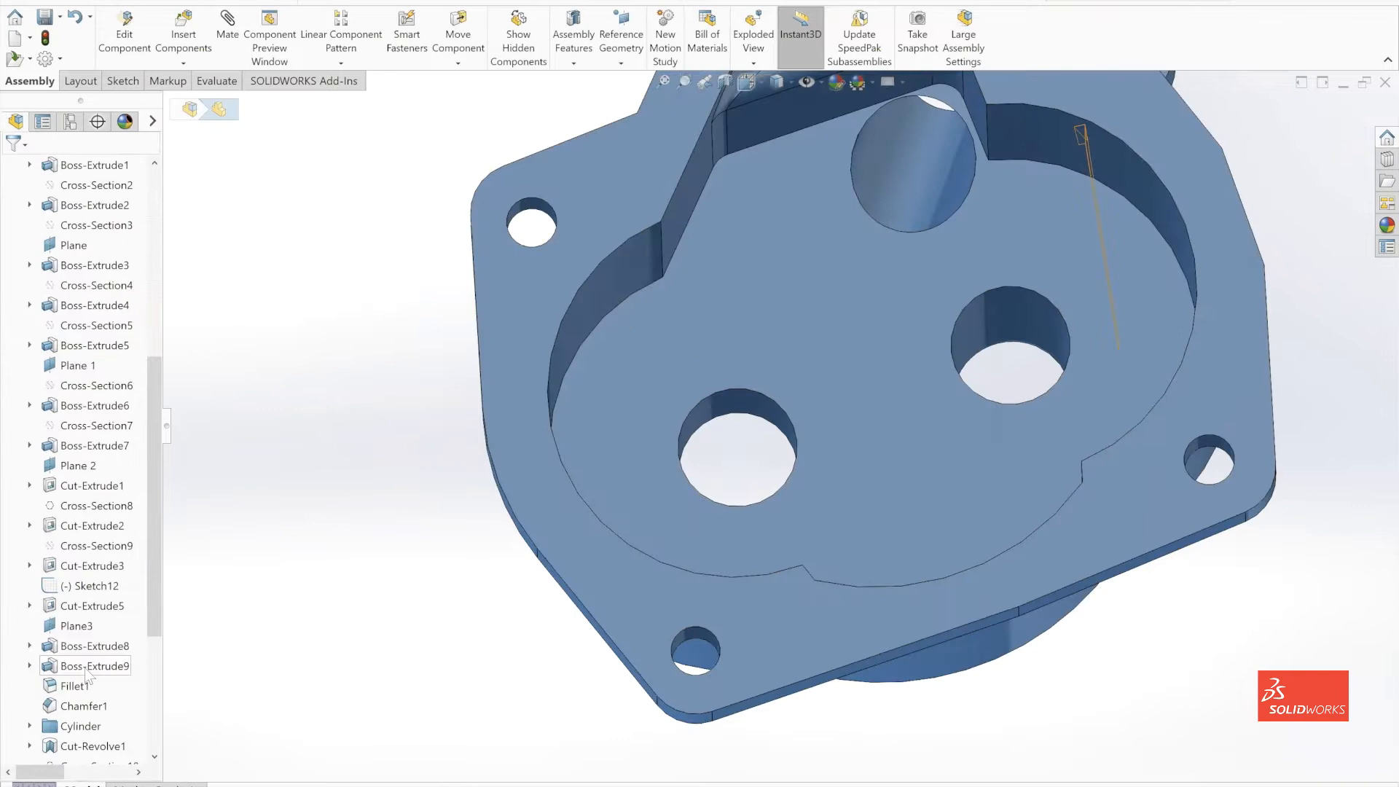
Open the sketch of the housing's two shaft bores (Cut-Extrude2) for editing and save the assembly as Assem Pump
scroll(86, 615, "down", 2)
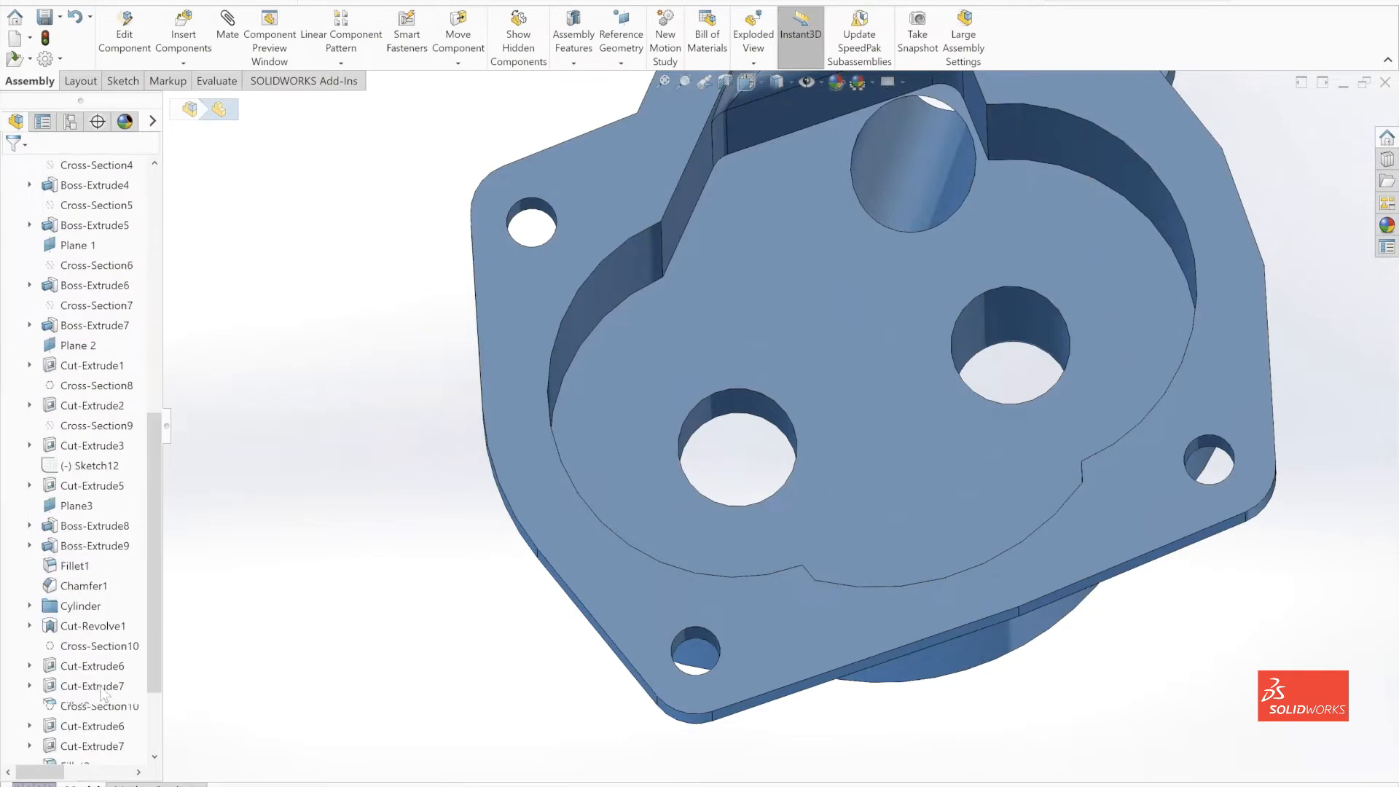
scroll(94, 642, "down", 1)
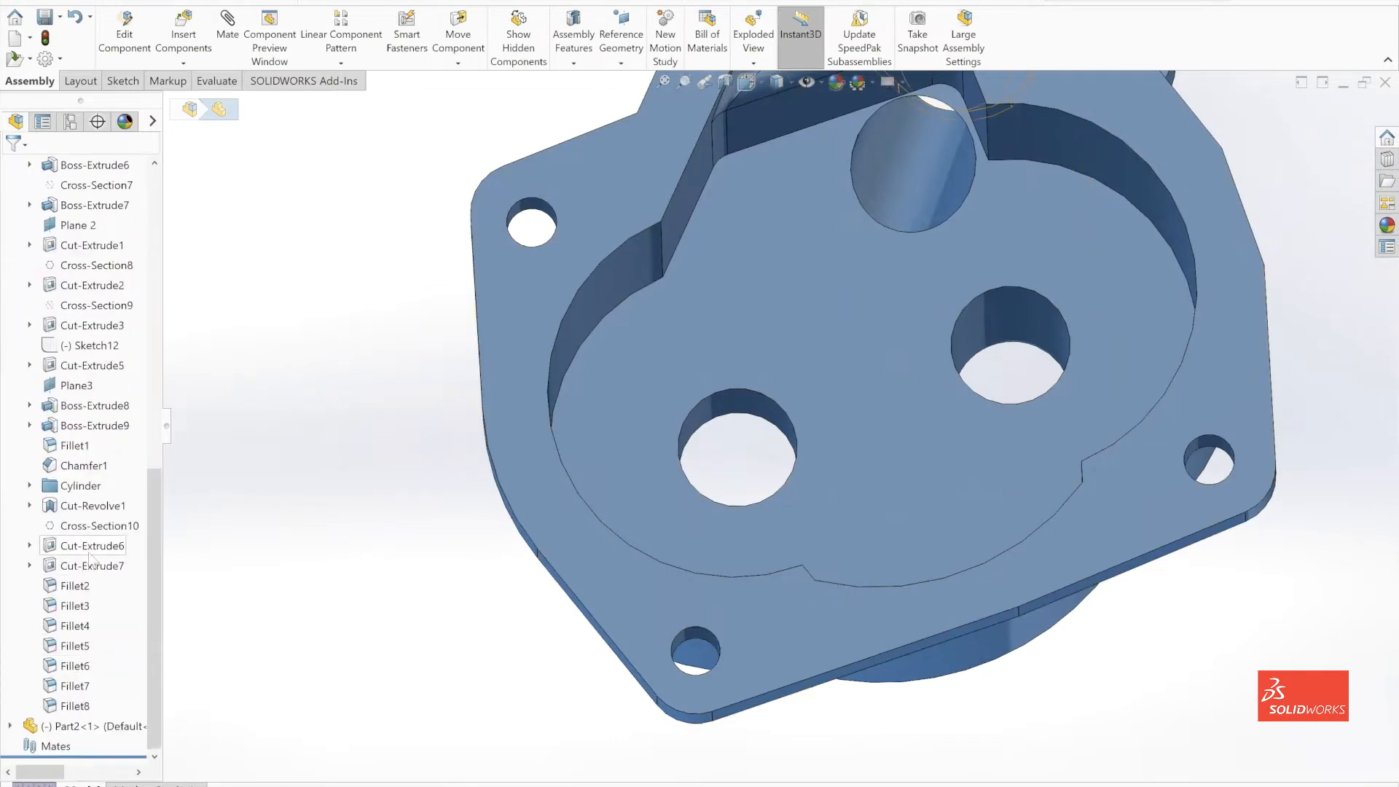
left_click(94, 370)
left_click(30, 365)
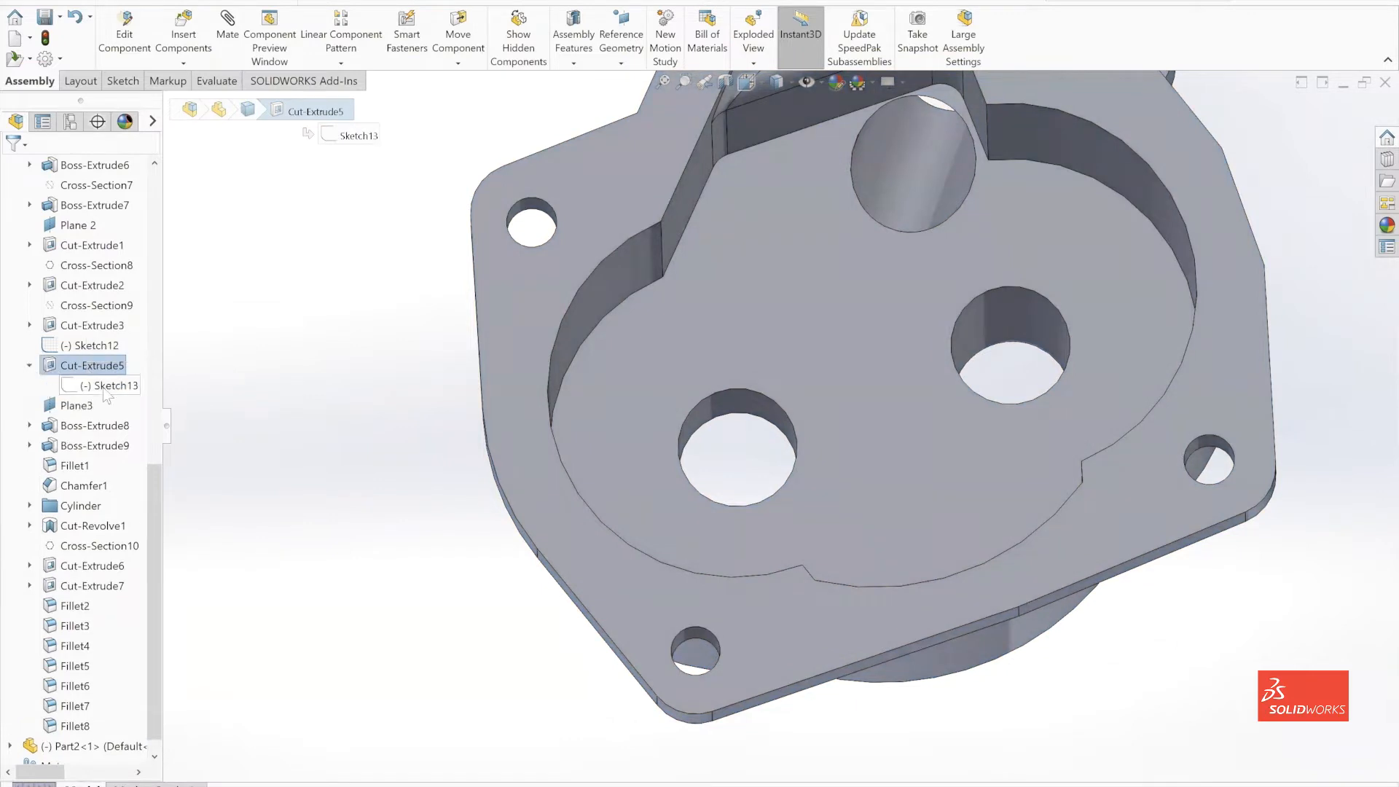
left_click(107, 389)
left_click(30, 325)
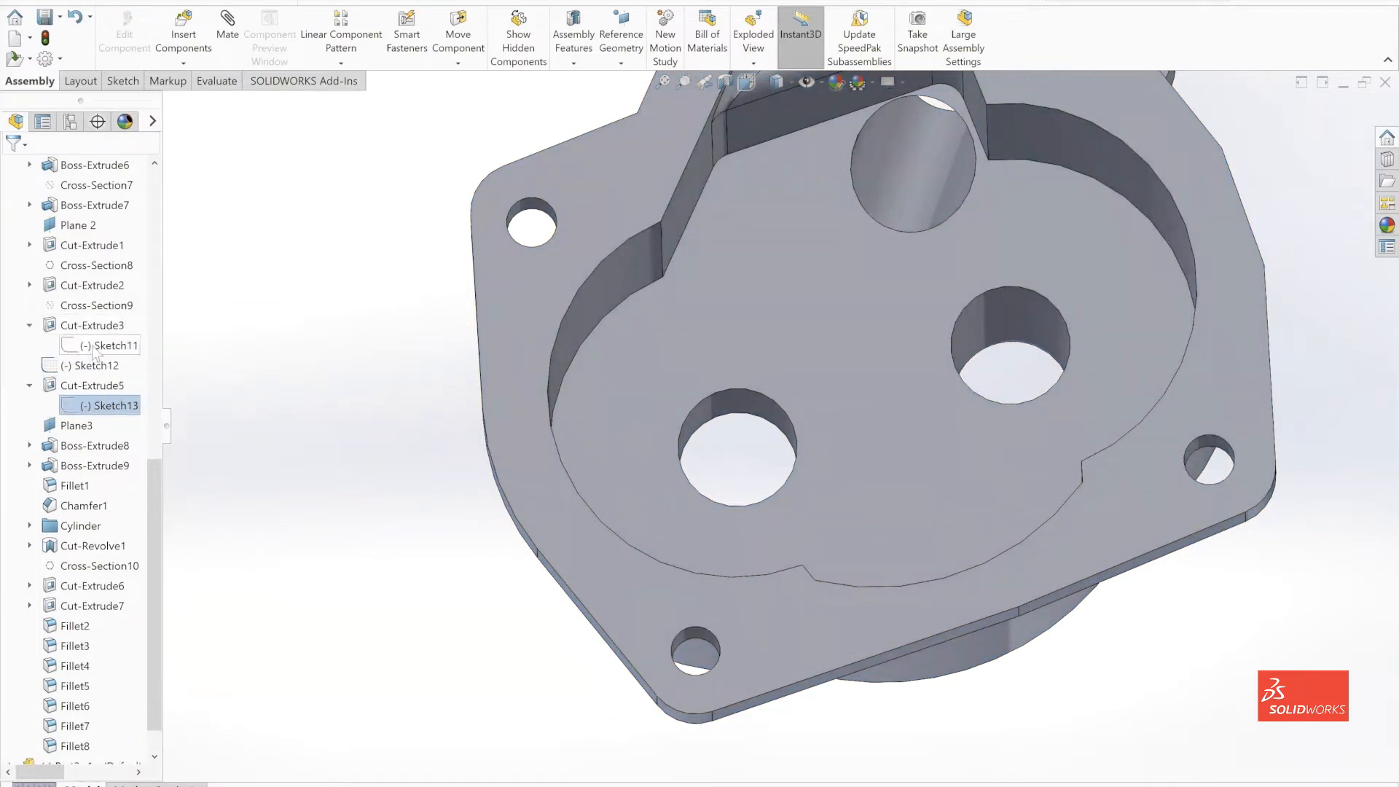
left_click(87, 285)
left_click(29, 285)
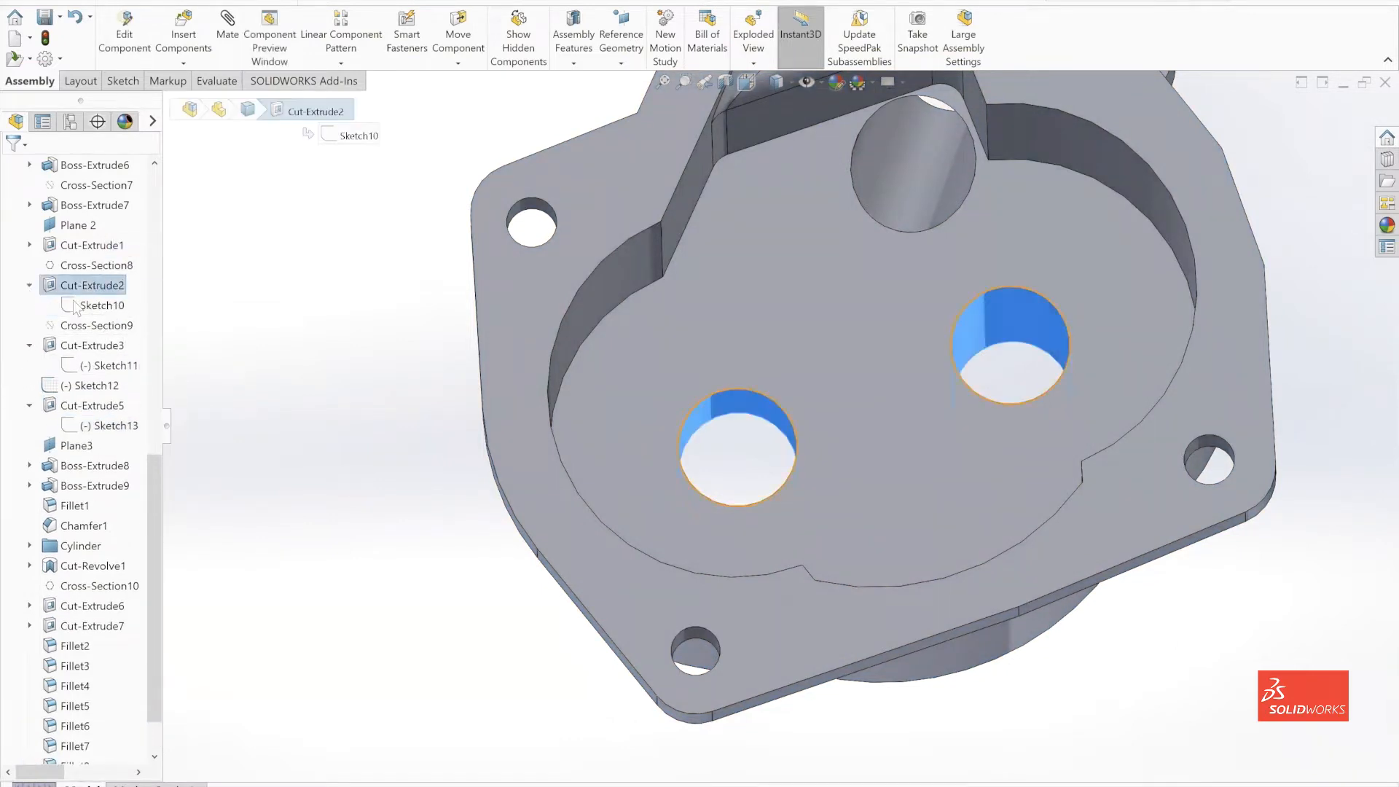
left_click(102, 305)
left_click(126, 288)
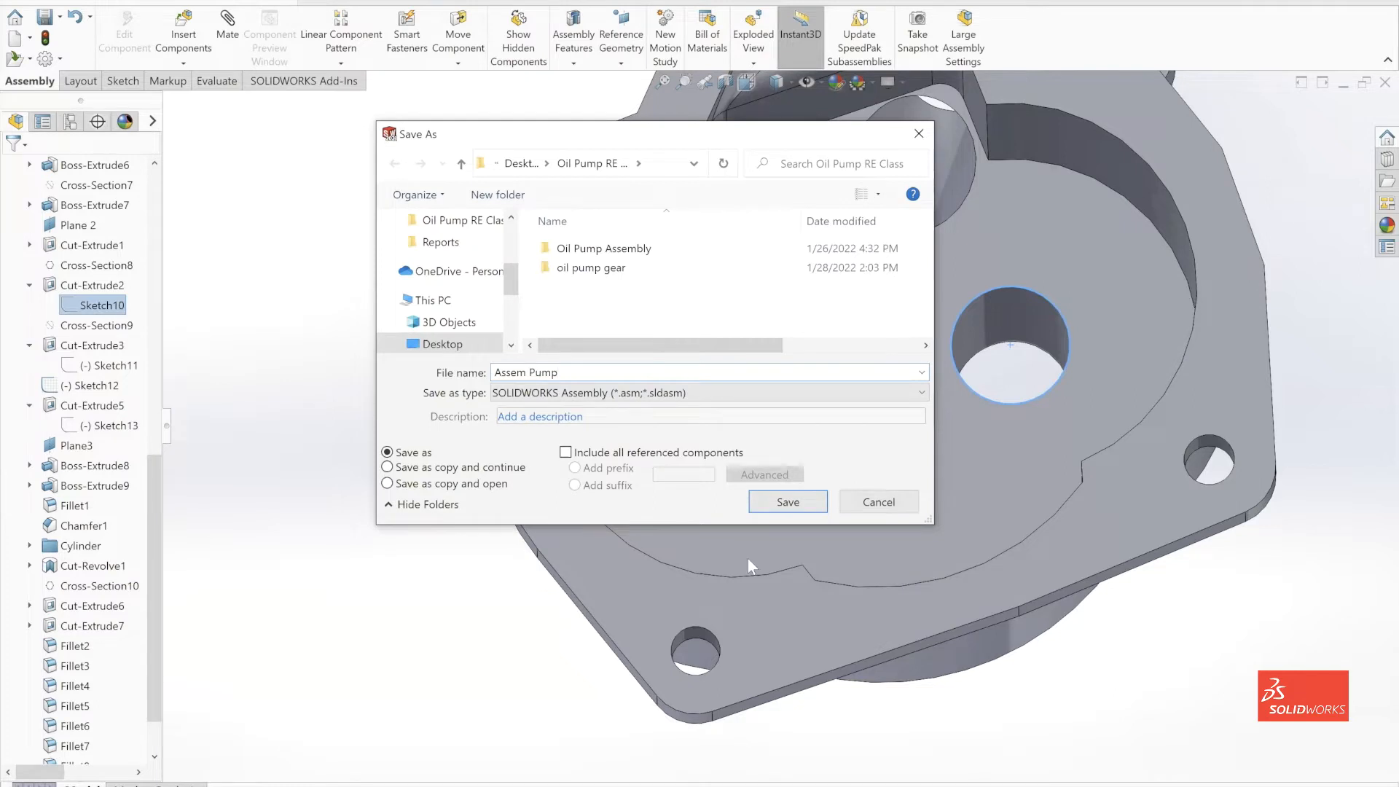
left_click(762, 505)
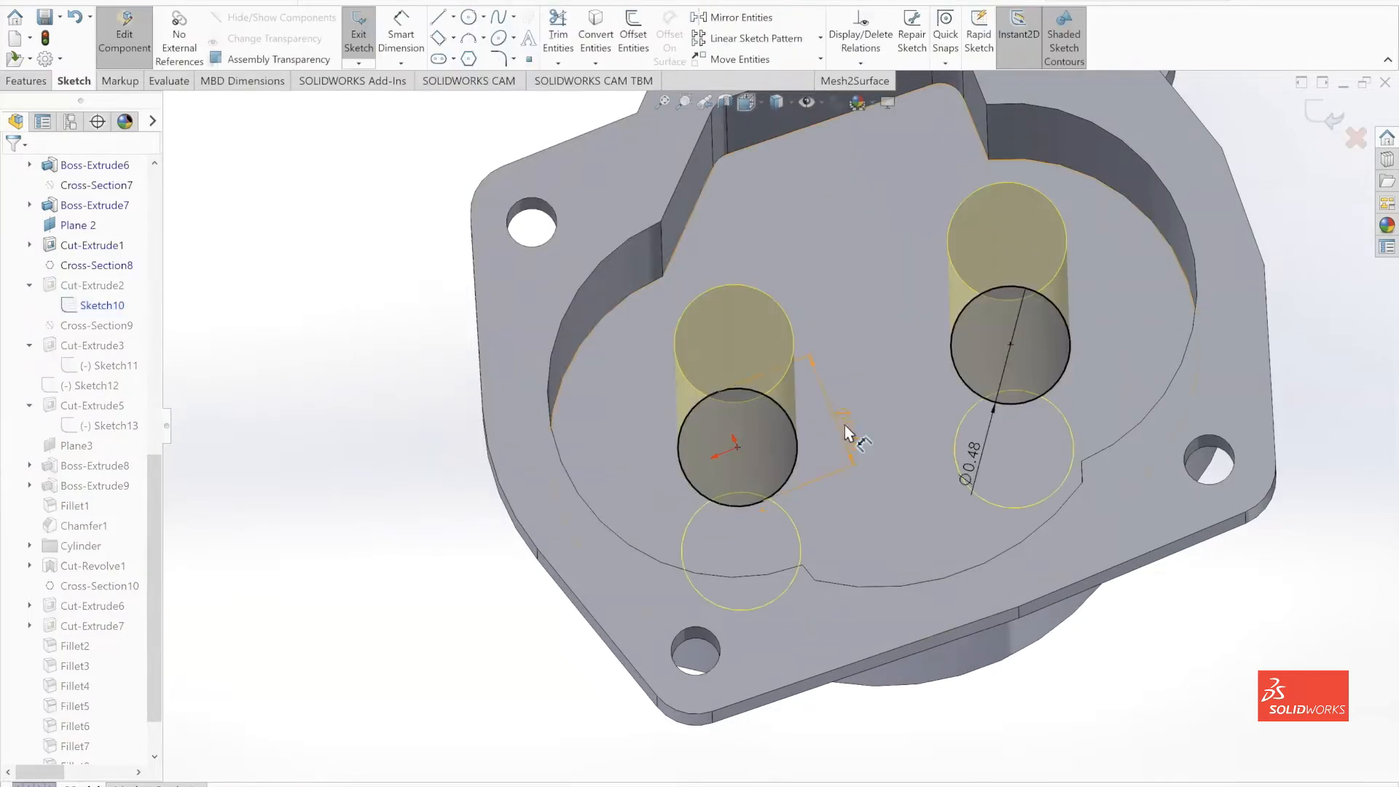
Set the diameters of both shaft bore circles to 0.5 in and finish the sketch
left_click(846, 425)
type(".5")
key("Return")
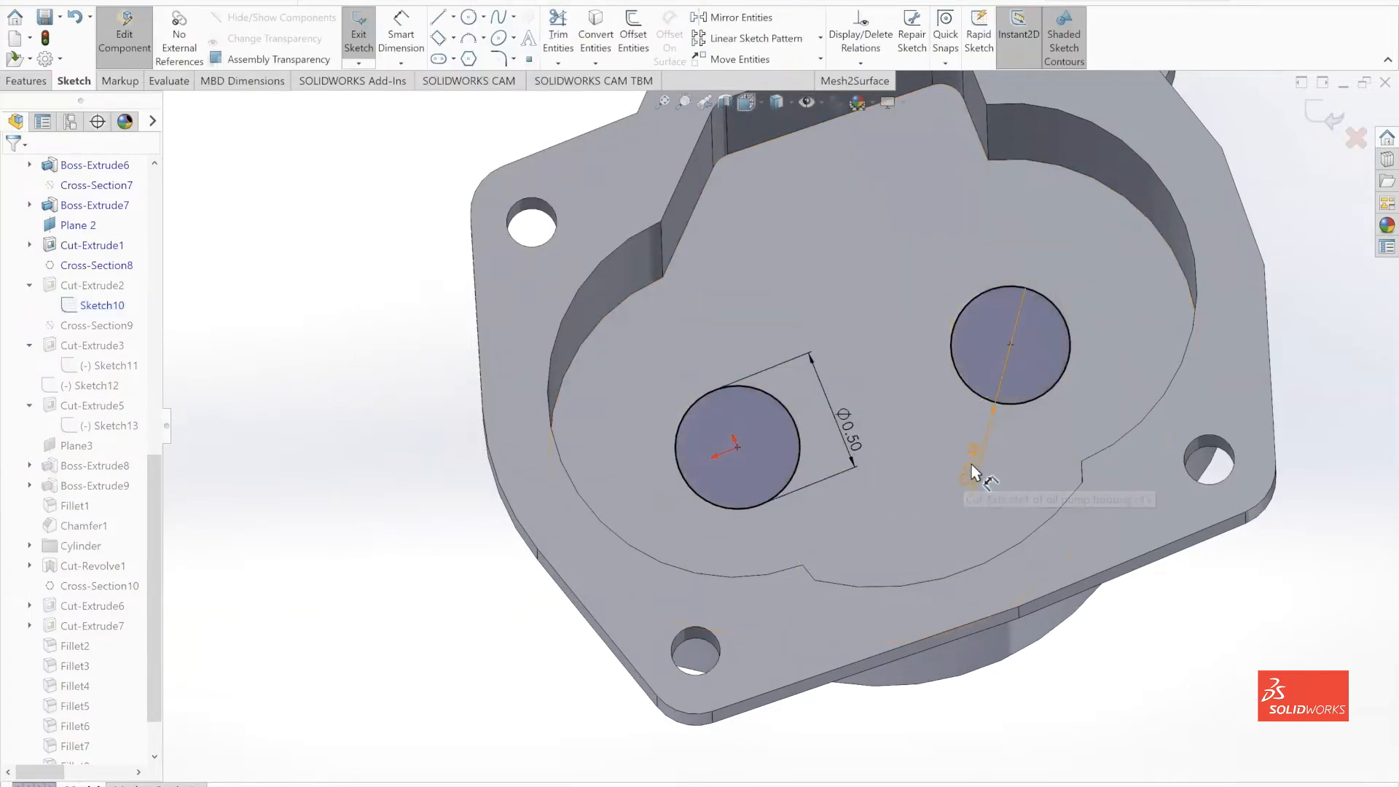
left_click(968, 475)
type(".5")
key("Return")
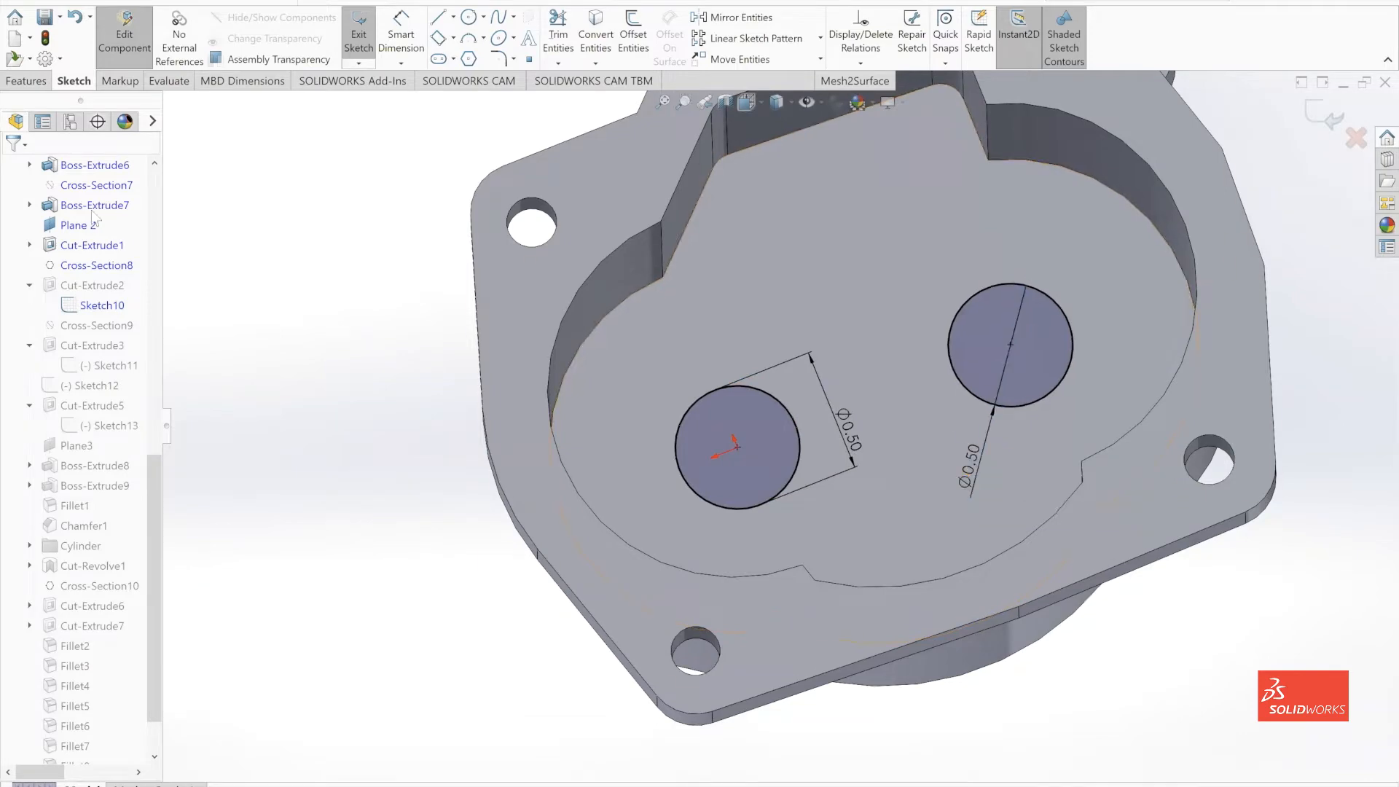
left_click(1324, 115)
Finish editing the housing in context and return to the assembly with the gear shaft and housing in view
scroll(952, 327, "down", 3)
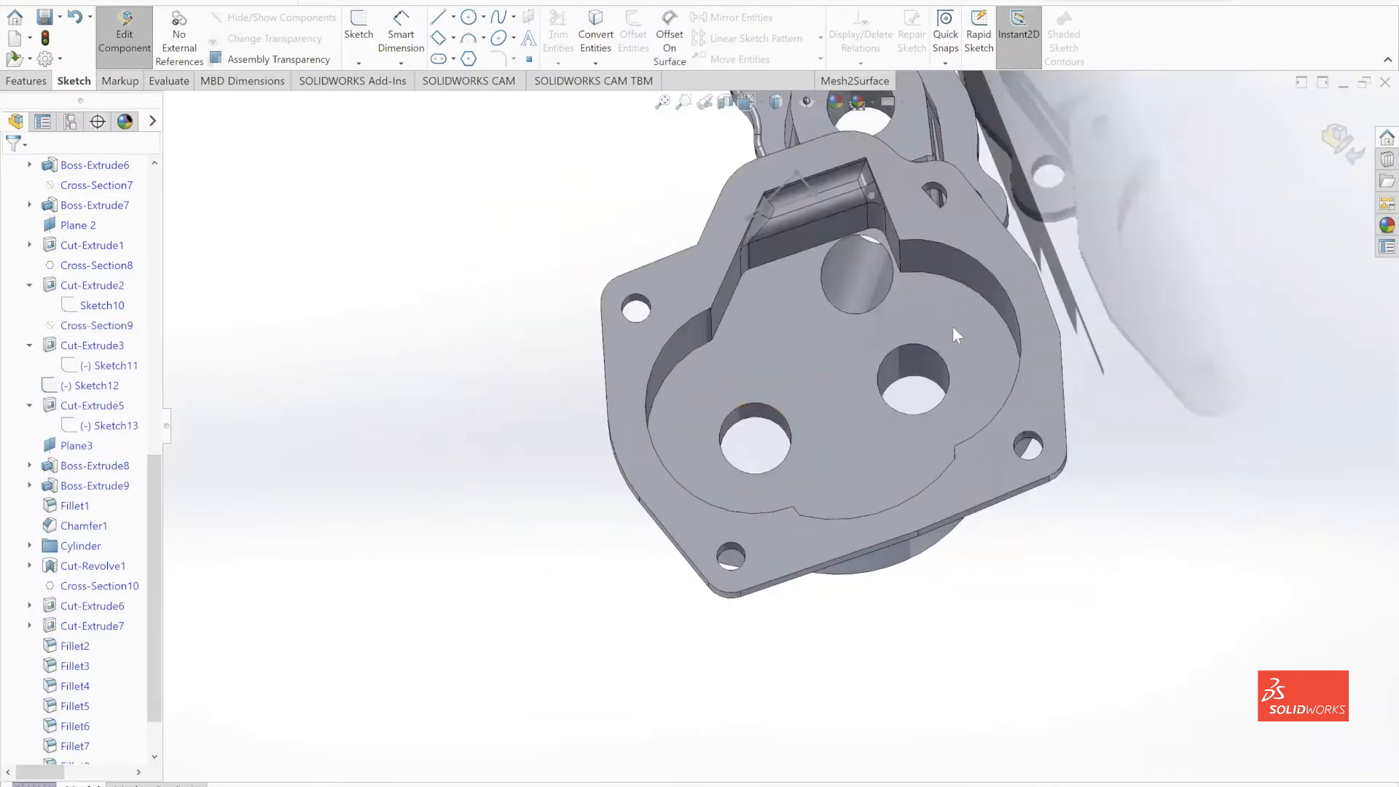
middle_click_drag(951, 327, 809, 258)
middle_click_drag(665, 250, 736, 219)
left_click_drag(151, 526, 151, 228)
left_click(10, 325)
left_click(98, 349)
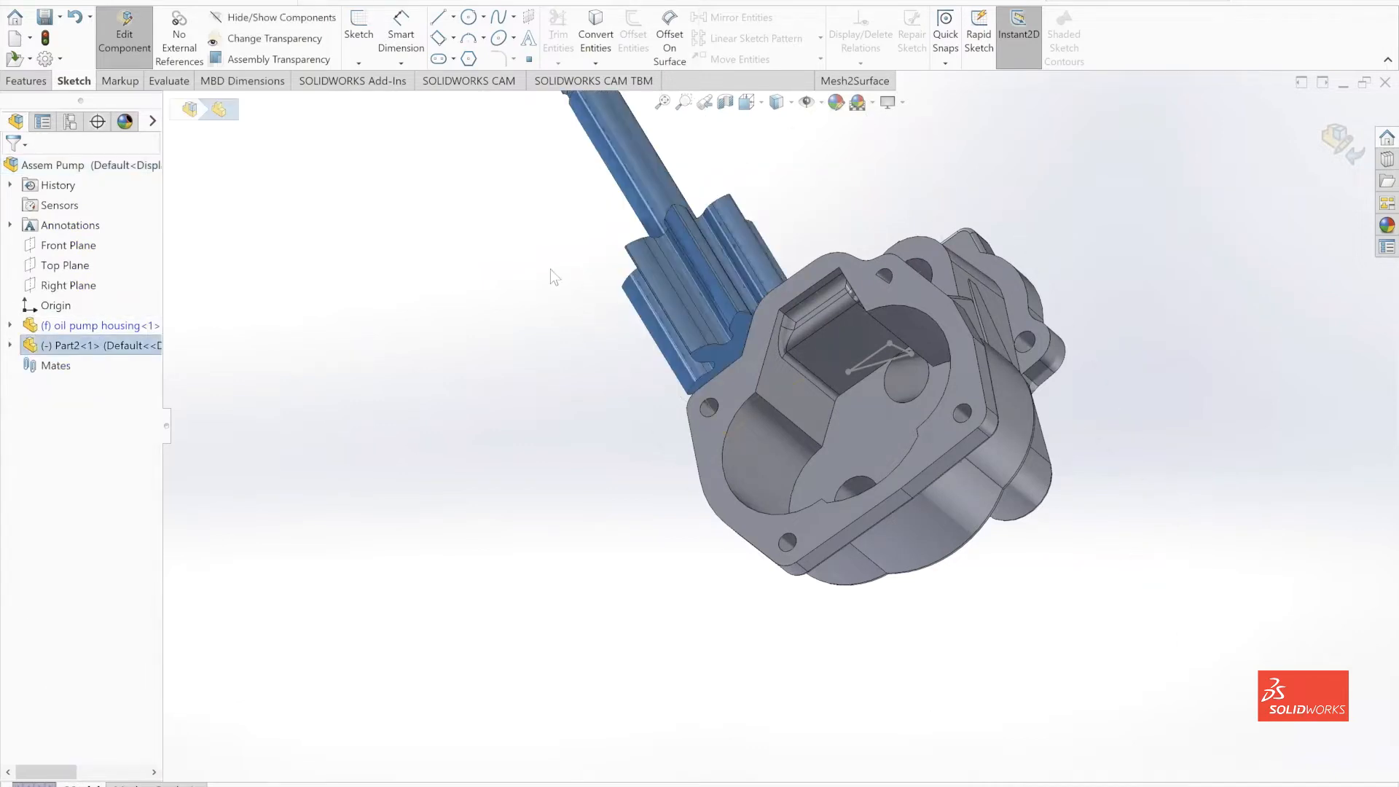
scroll(549, 269, "up", 1)
middle_click_drag(549, 268, 650, 293)
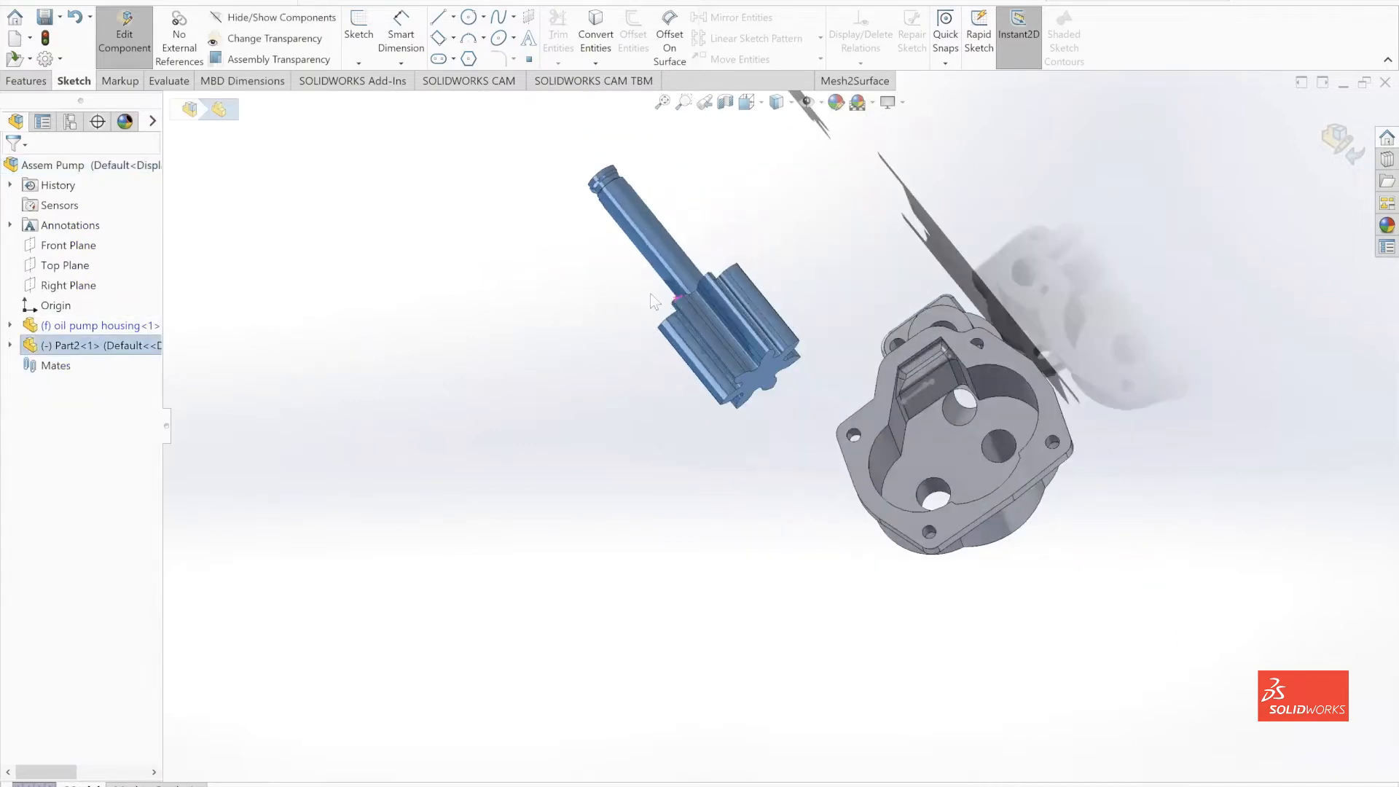
left_click(125, 48)
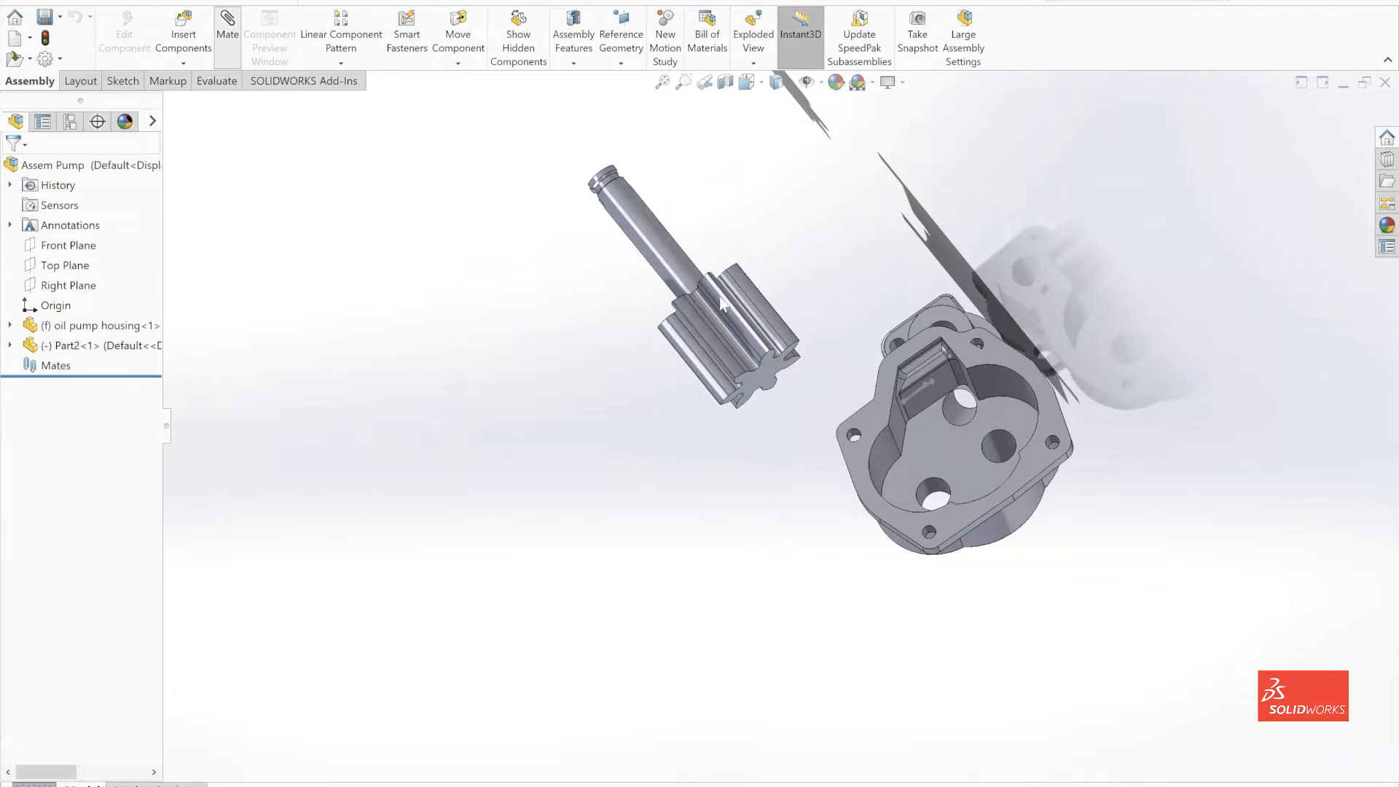
Mate the pinion's cylindrical shaft face concentric with the housing bore nearest the round port
middle_click_drag(720, 296, 778, 403)
left_click(666, 263)
middle_click_drag(1100, 434, 1057, 444)
scroll(1058, 446, "down", 3)
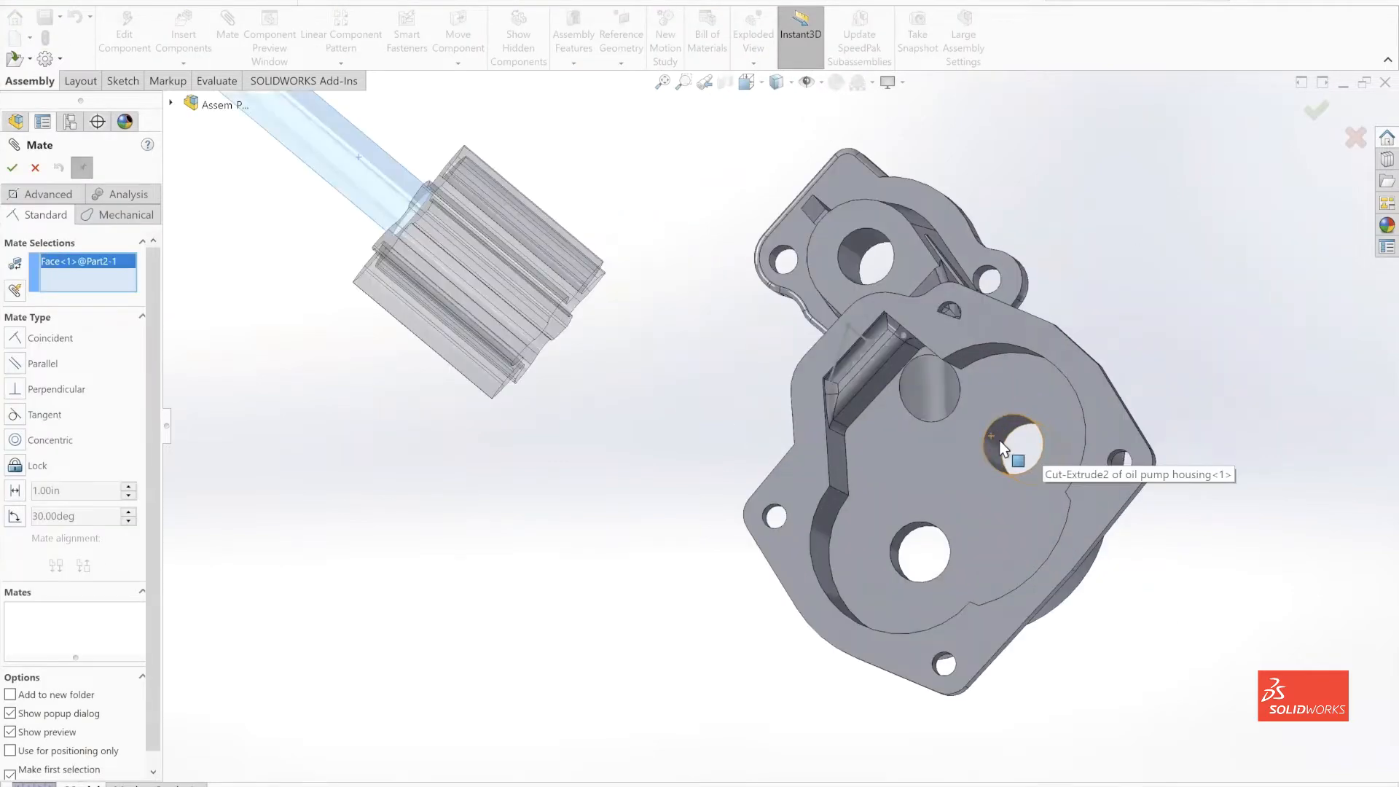
left_click(1003, 441)
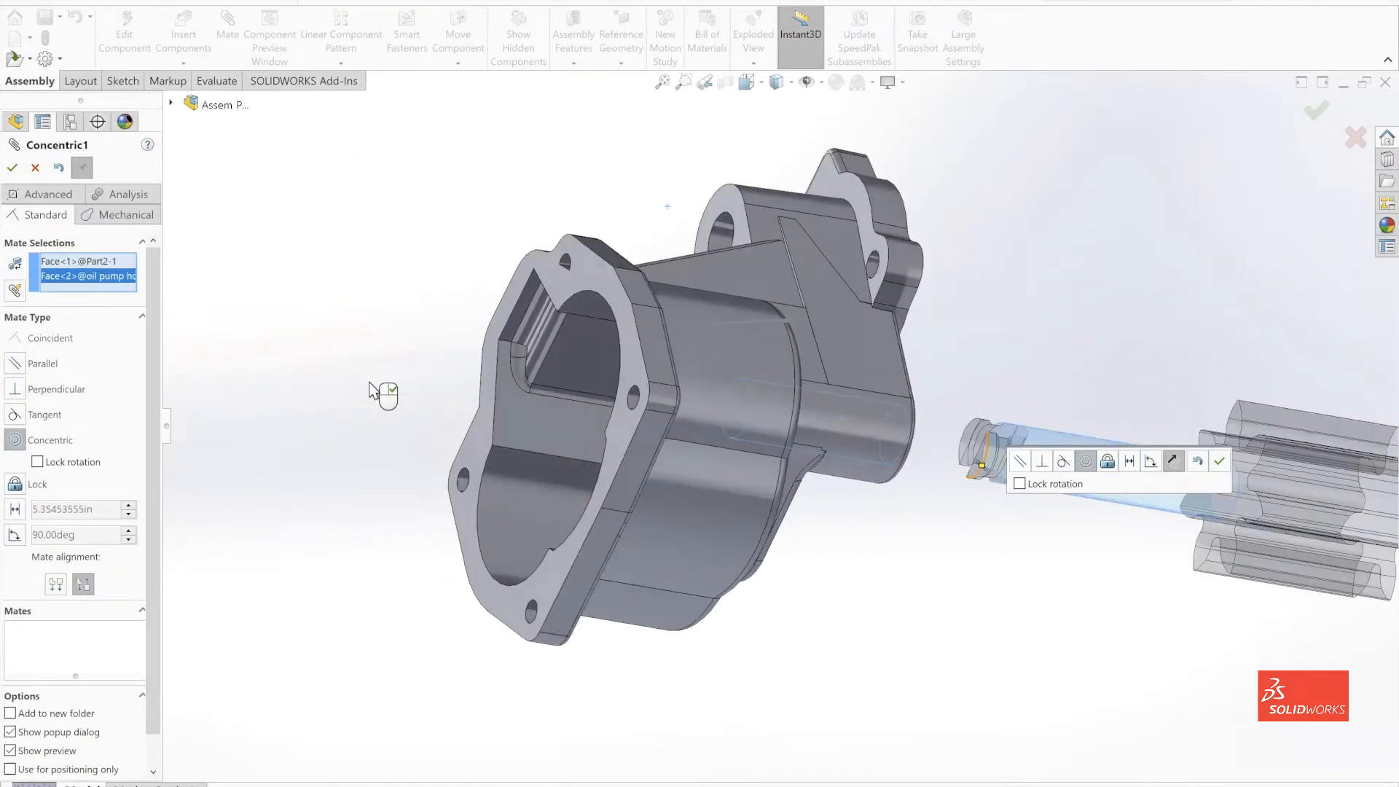
scroll(135, 499, "down", 2)
scroll(135, 499, "up", 2)
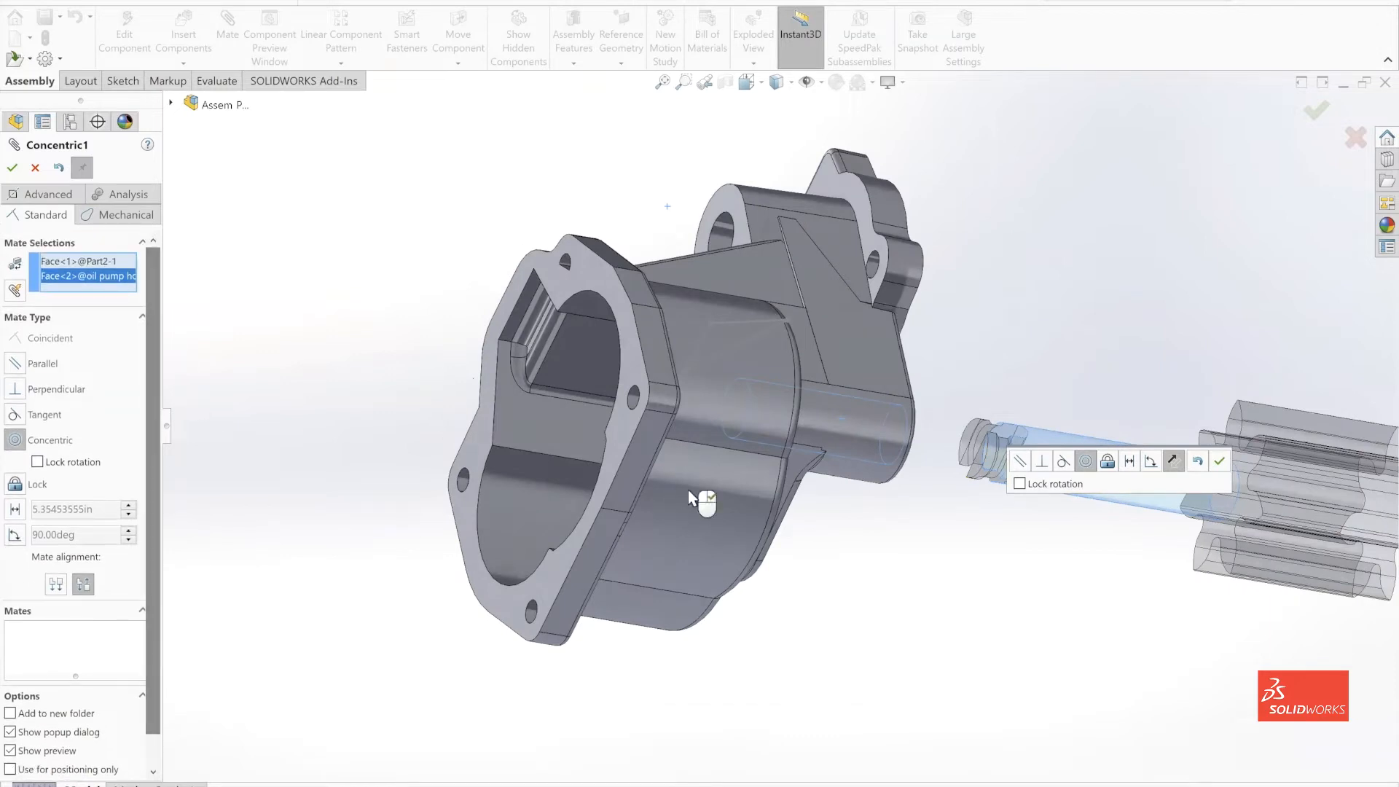
scroll(801, 503, "up", 3)
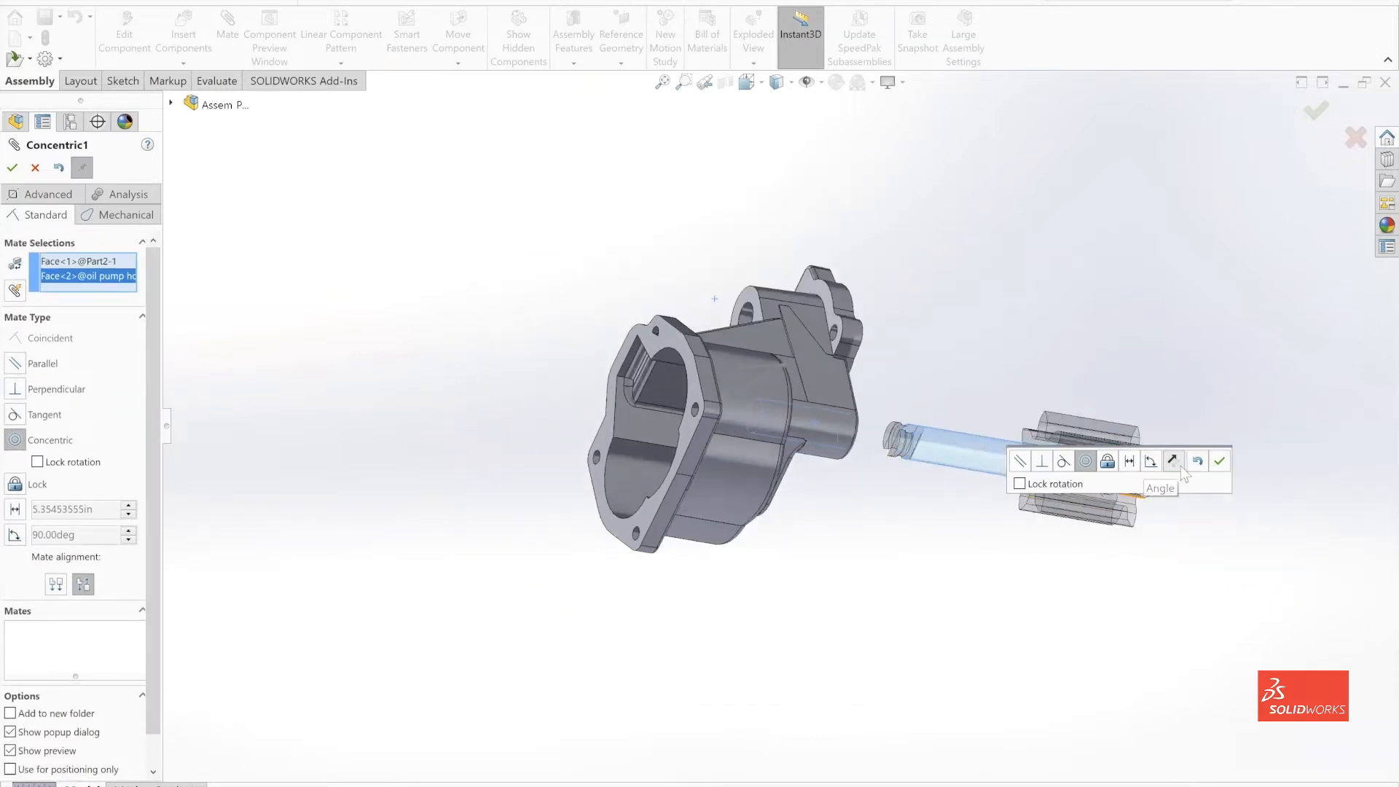
Mate the gear's end face coincident with the floor of the housing's gear pocket and finish mating
middle_click_drag(845, 485, 314, 321)
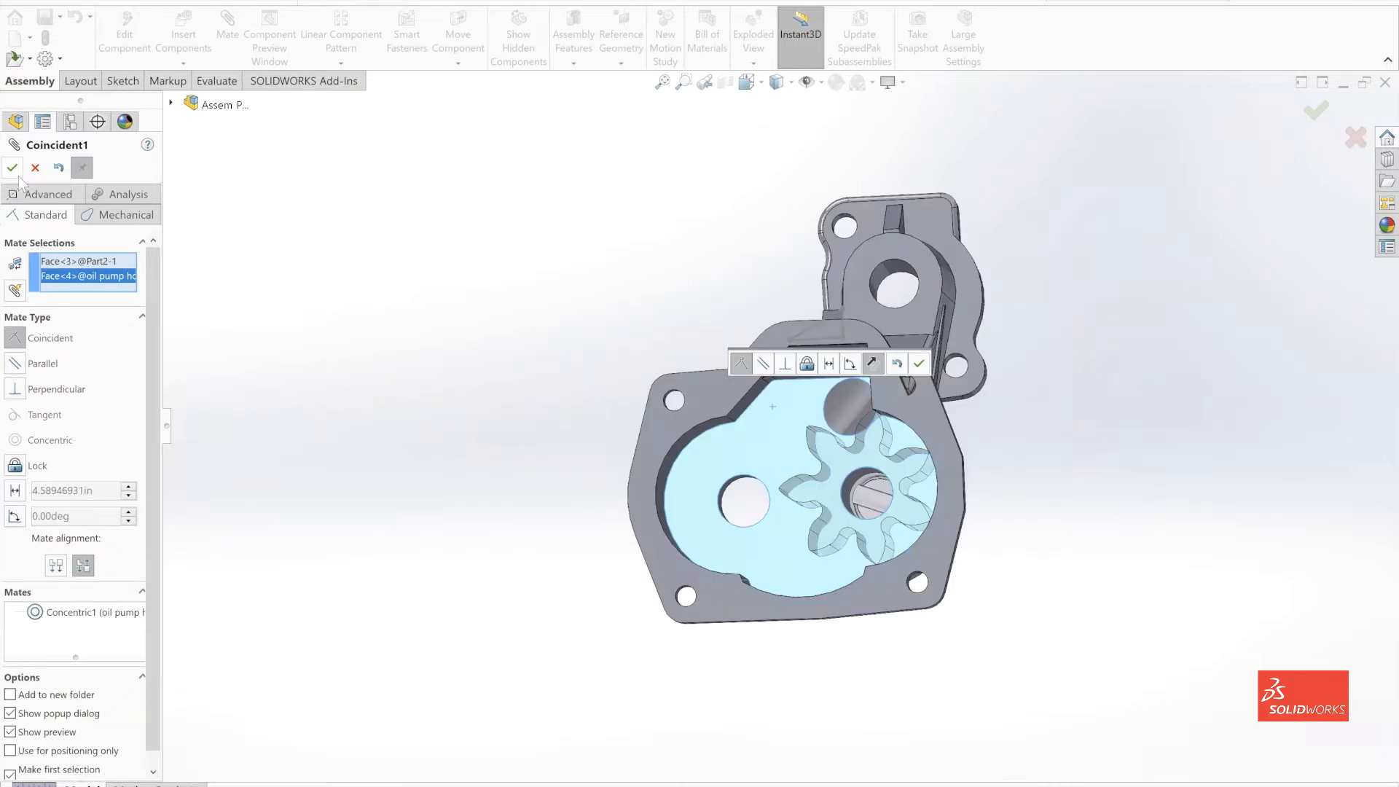
left_click(12, 167)
left_click(11, 167)
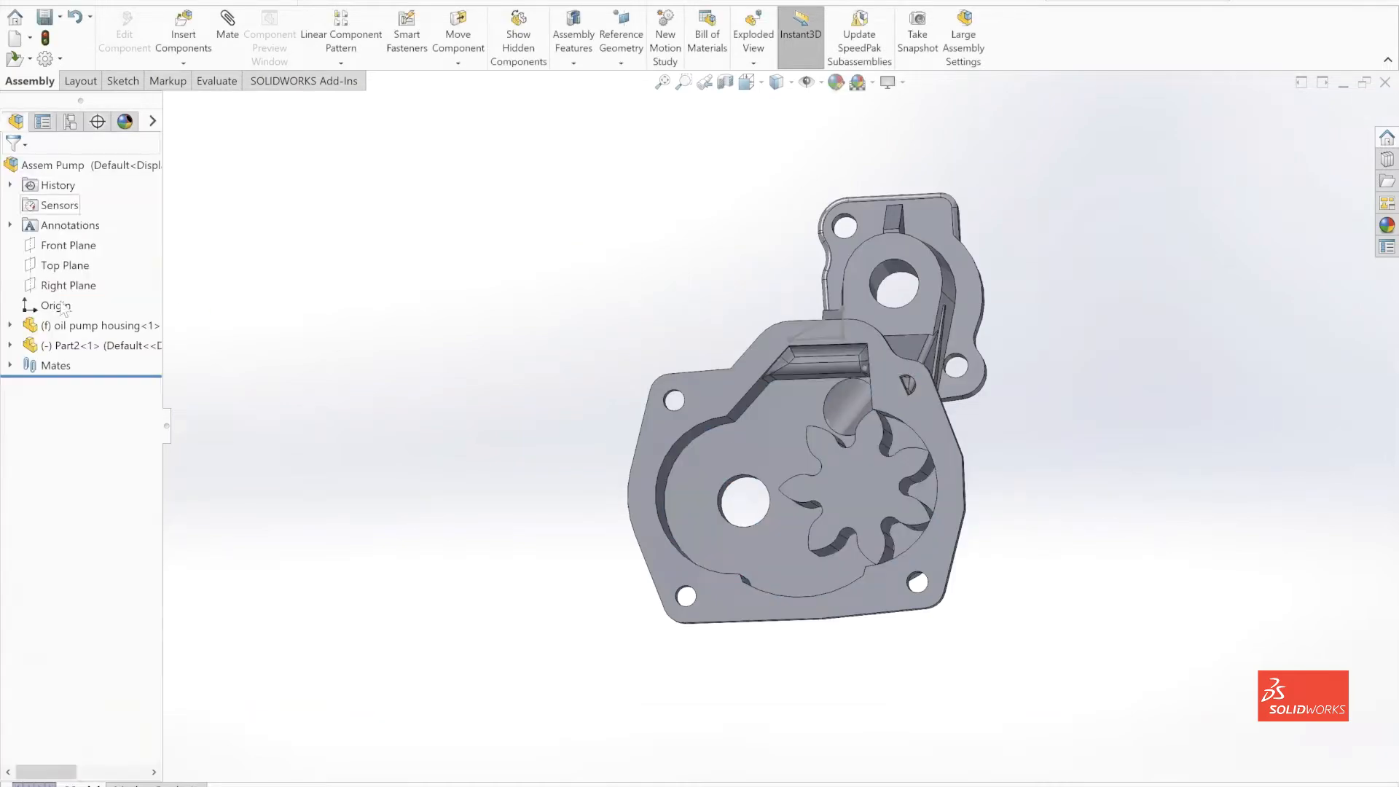
Insert the Pump Cover part and place it beside the housing in the assembly
left_click(9, 365)
middle_click_drag(379, 343, 583, 306)
left_click(178, 44)
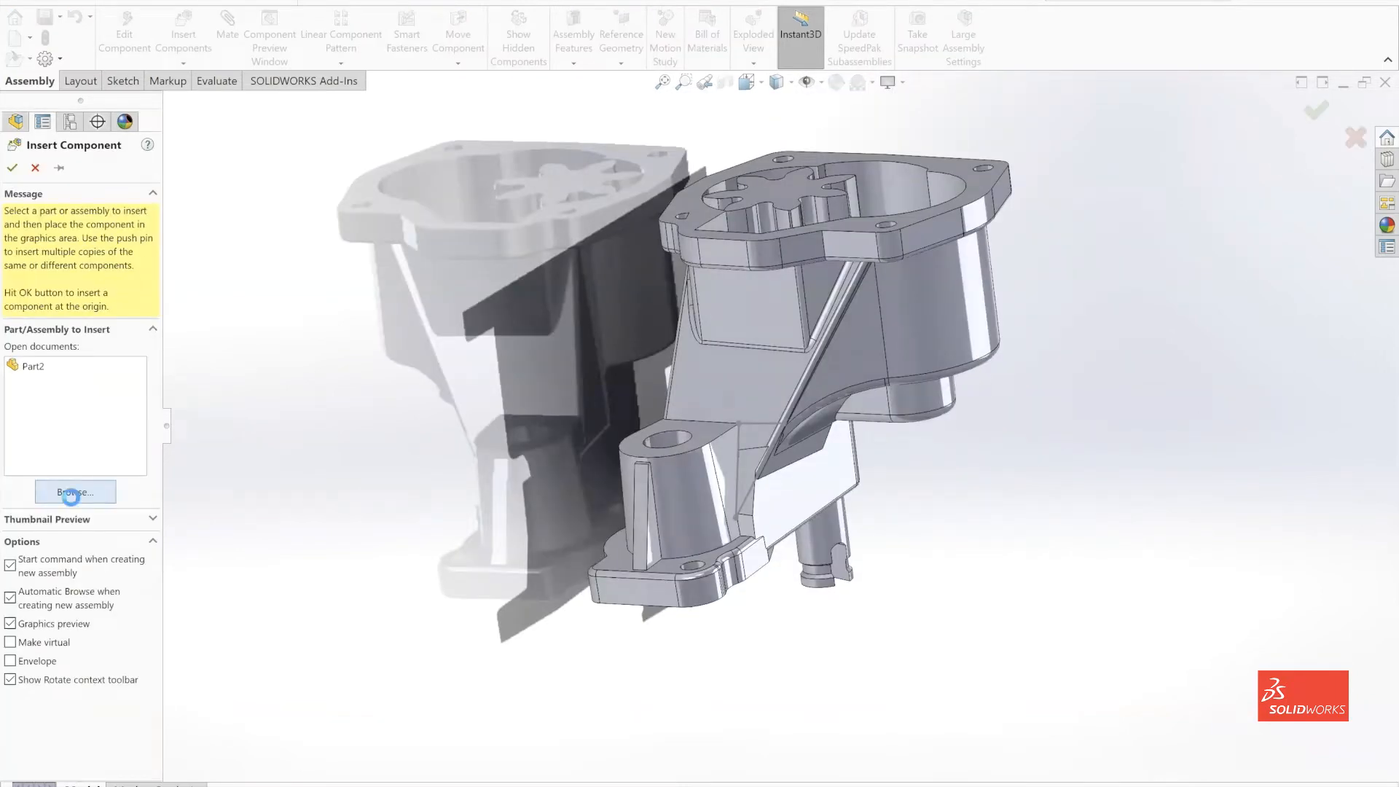
left_click(637, 381)
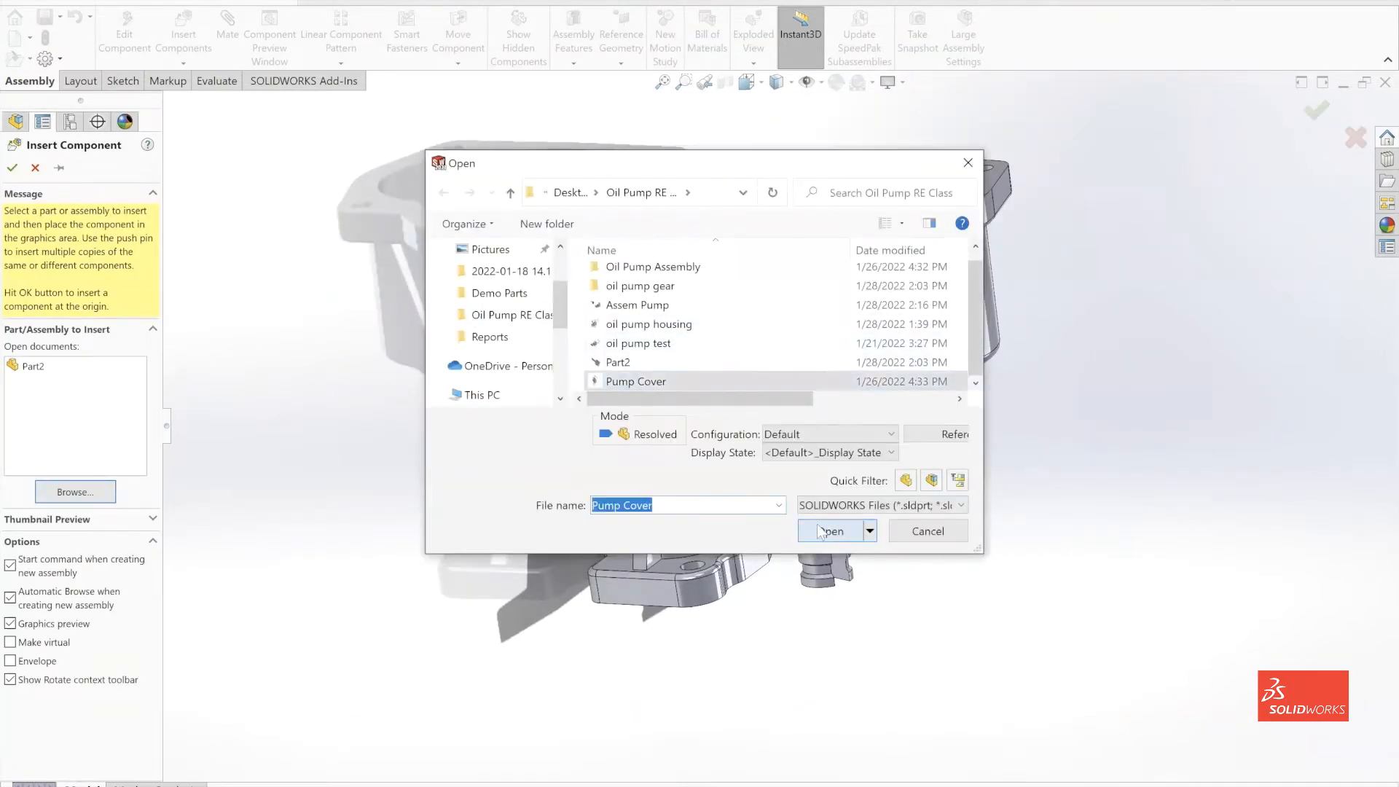
left_click(822, 531)
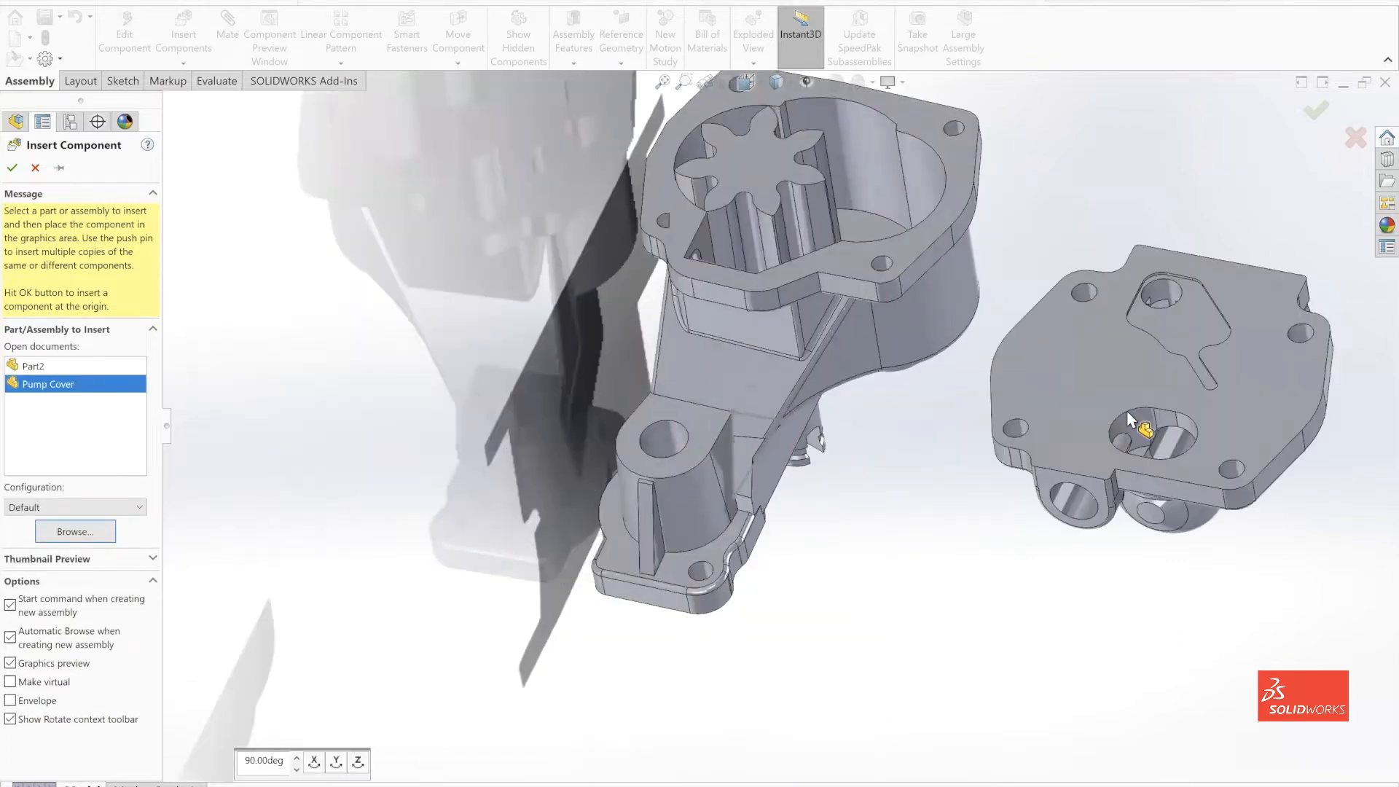
left_click(1130, 421)
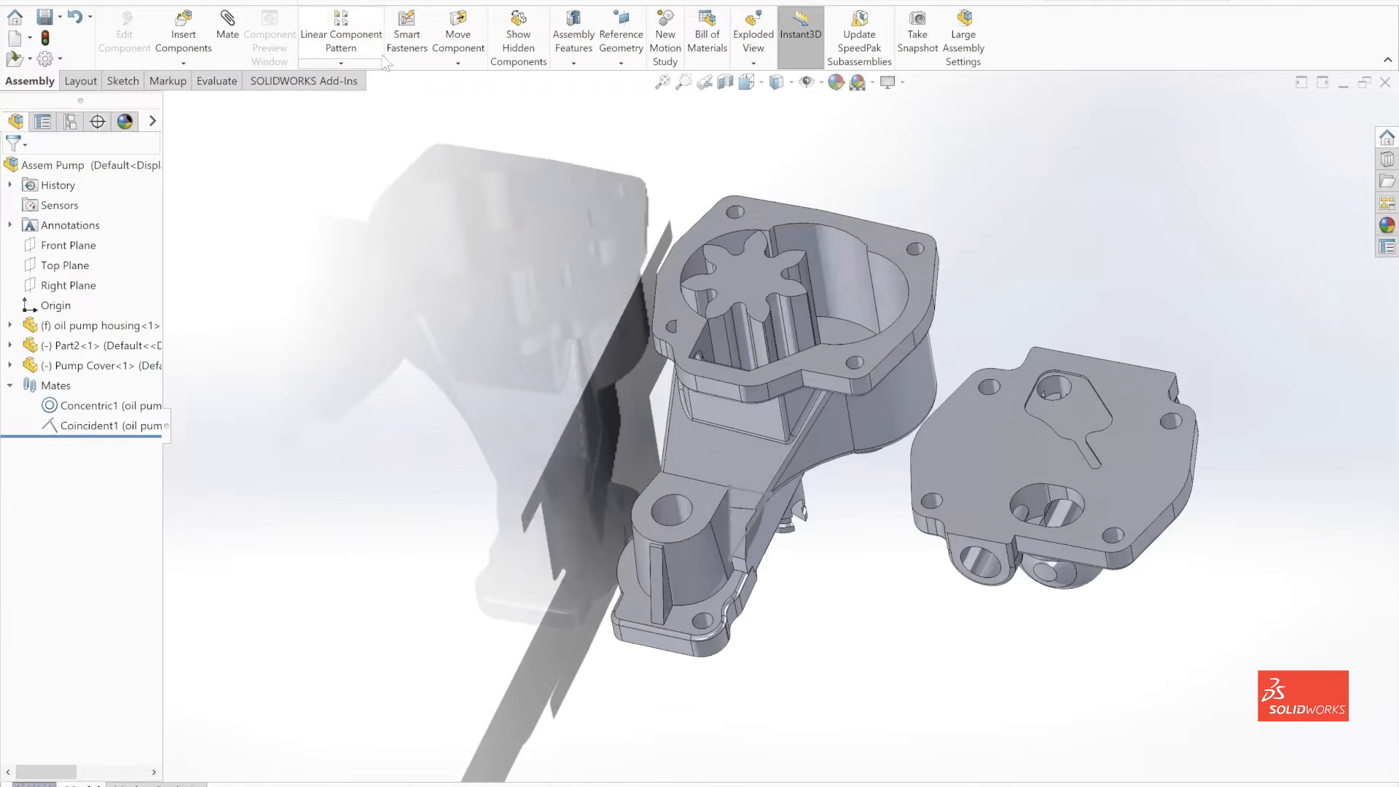
Mate the pump cover's flat inner face coincident with the housing's flange face, flipping the mate alignment
left_click(220, 32)
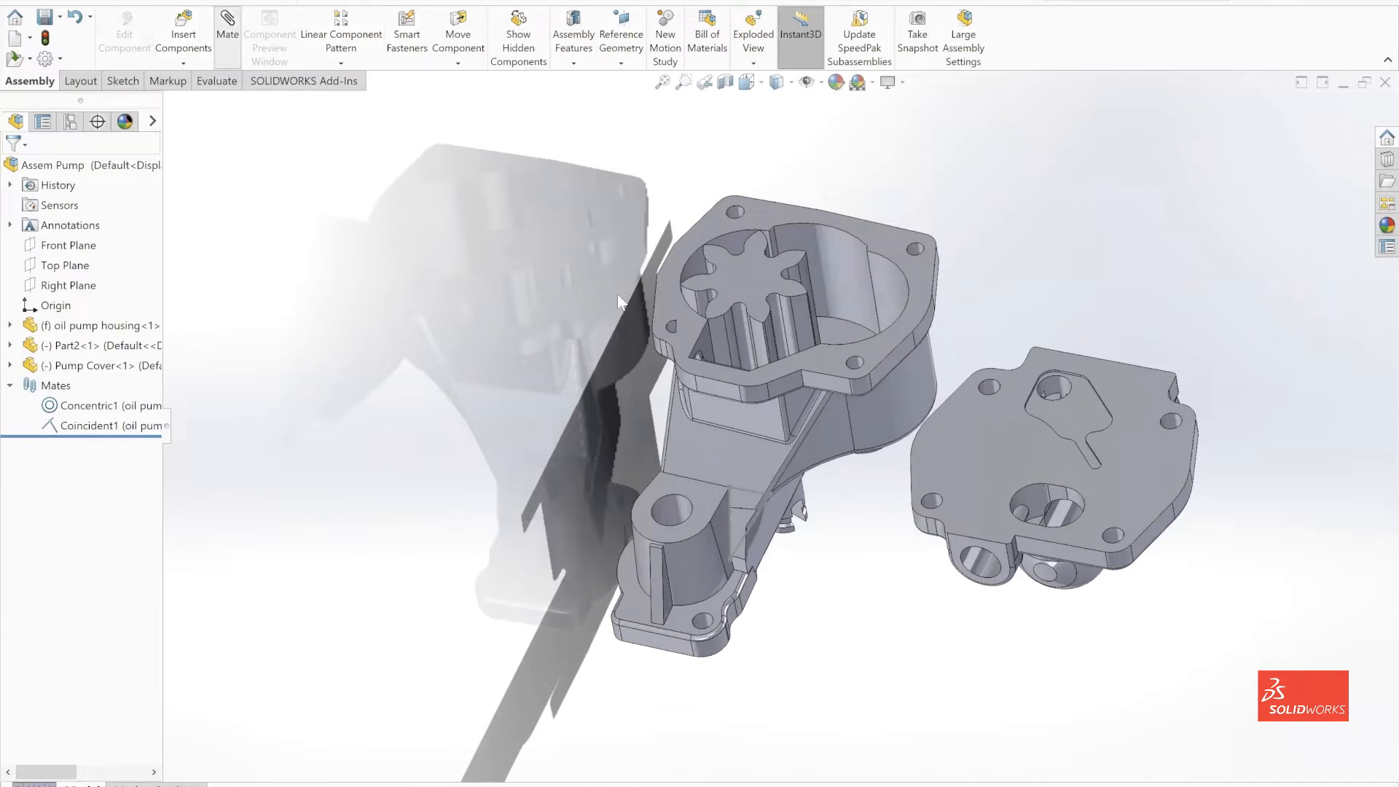
left_click(907, 432)
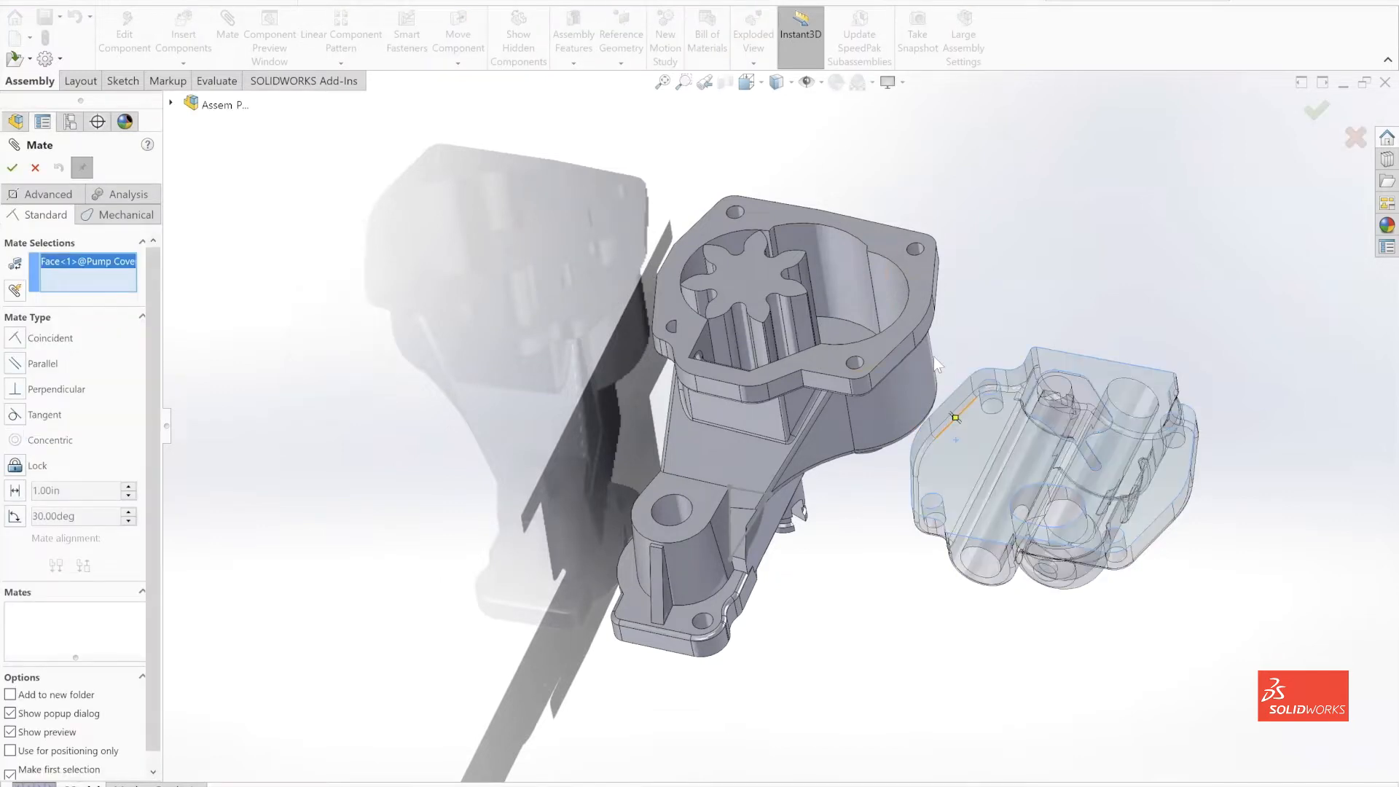
left_click(915, 296)
left_click(84, 567)
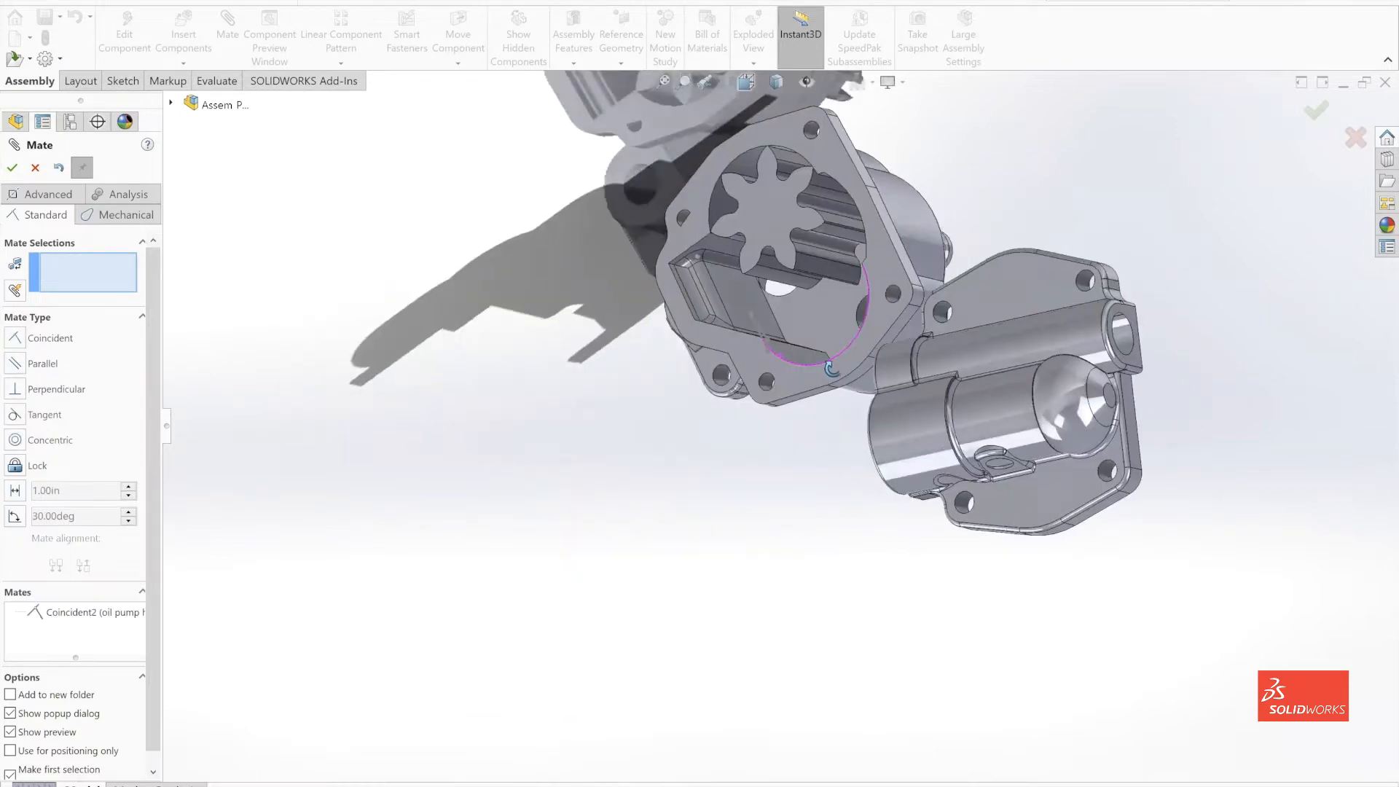
Mate a corner bolt hole of the housing flange concentric with the pump cover's bolt hole beside the smaller cylinder's end
middle_click_drag(838, 372, 856, 223)
scroll(999, 189, "down", 3)
scroll(915, 288, "down", 5)
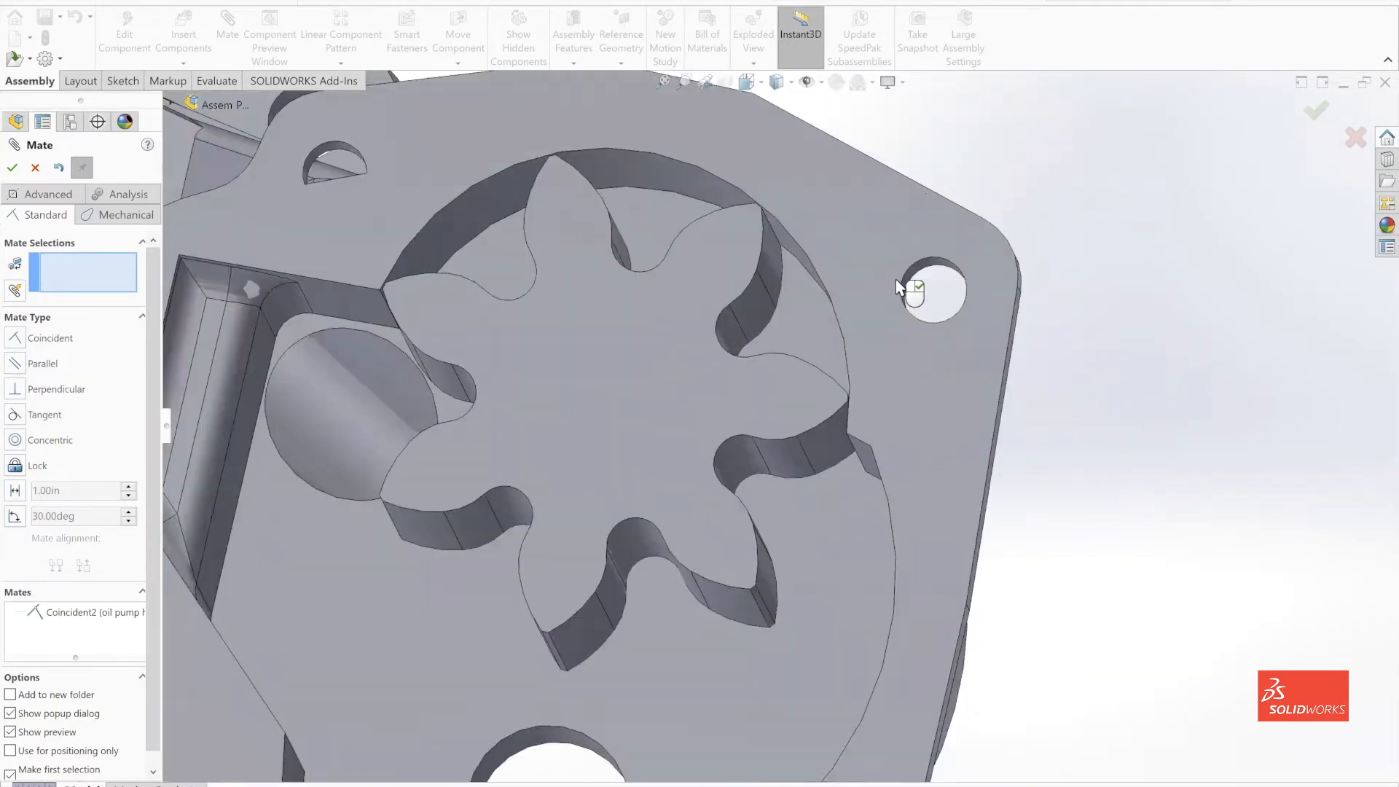
left_click(911, 295)
scroll(857, 398, "up", 3)
scroll(853, 392, "up", 3)
middle_click_drag(693, 372, 699, 333)
scroll(911, 662, "down", 3)
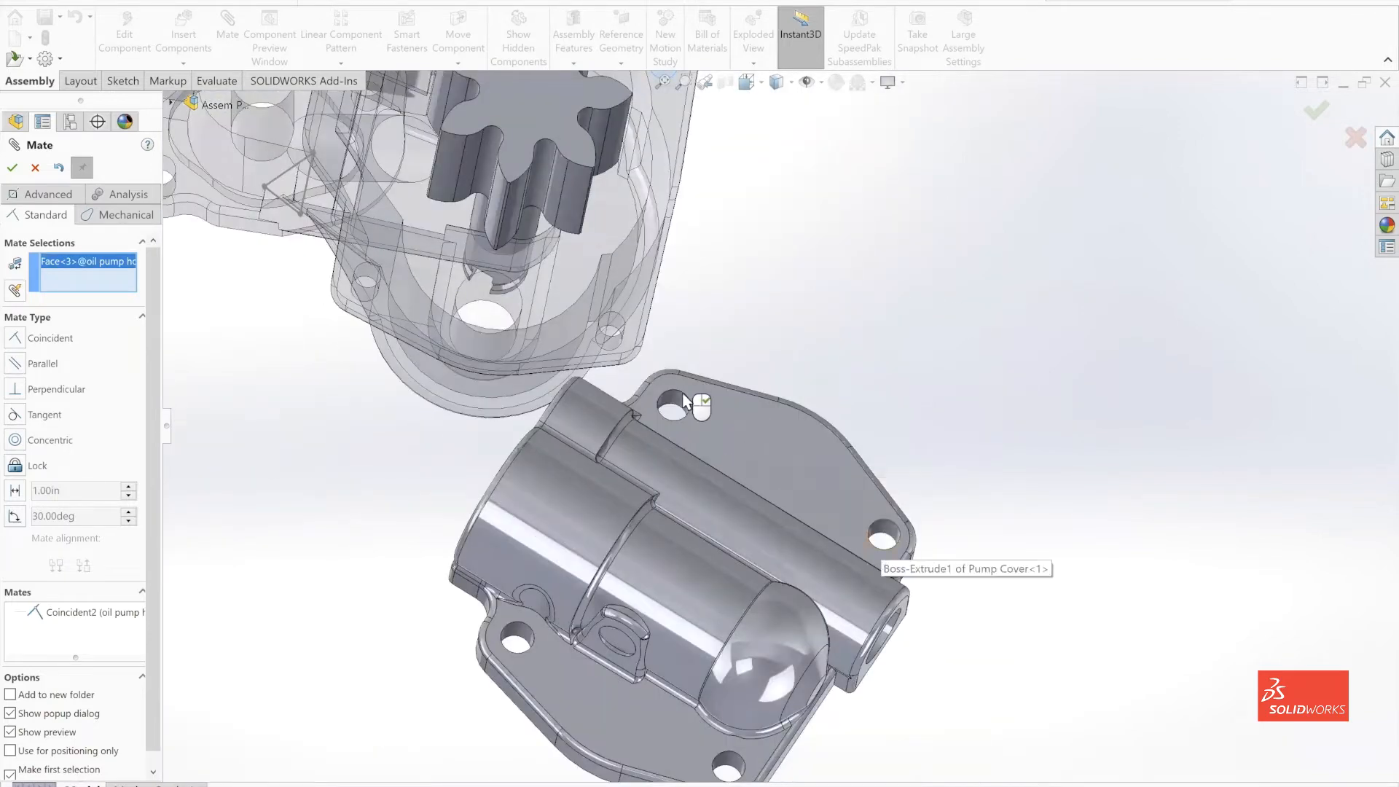
left_click(886, 537)
scroll(692, 399, "down", 3)
scroll(627, 343, "down", 2)
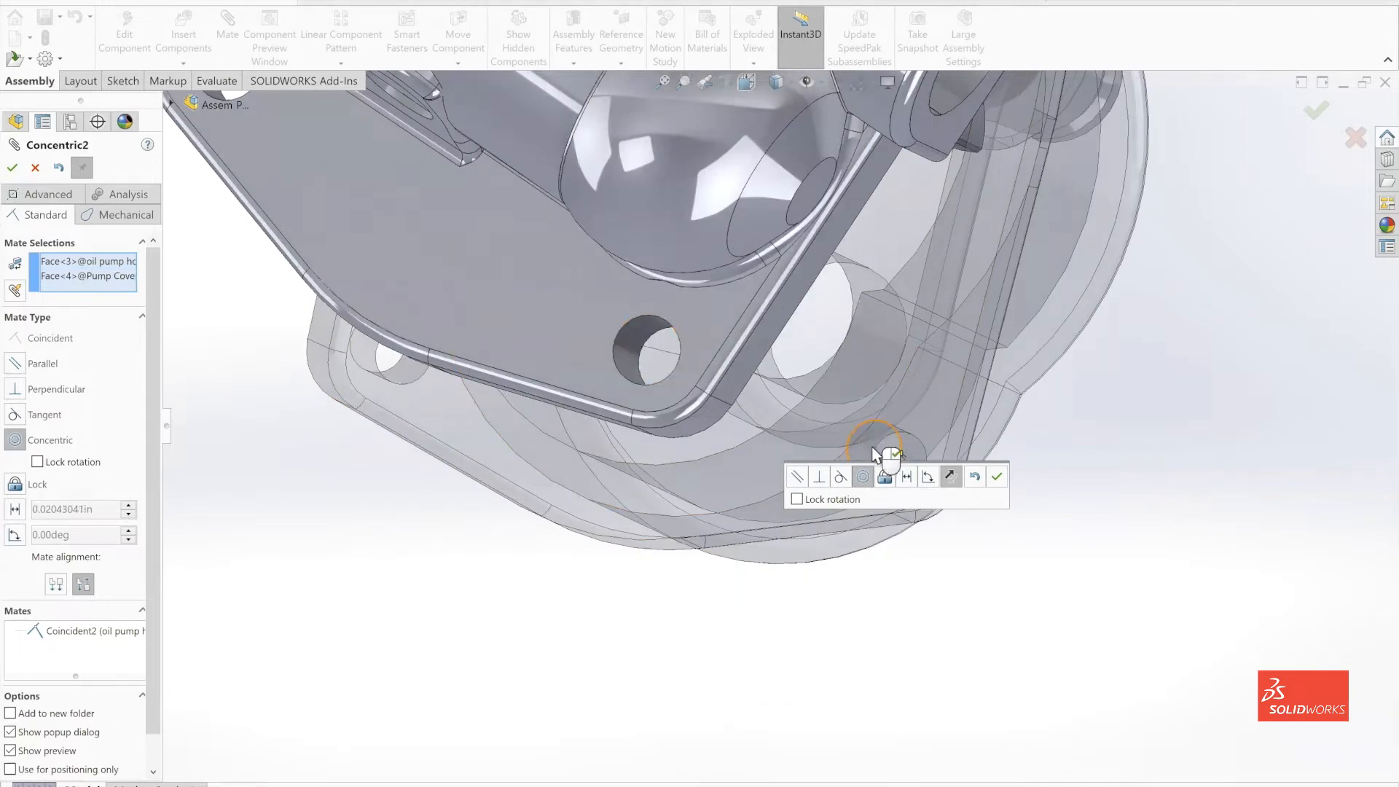
scroll(838, 495, "down", 2)
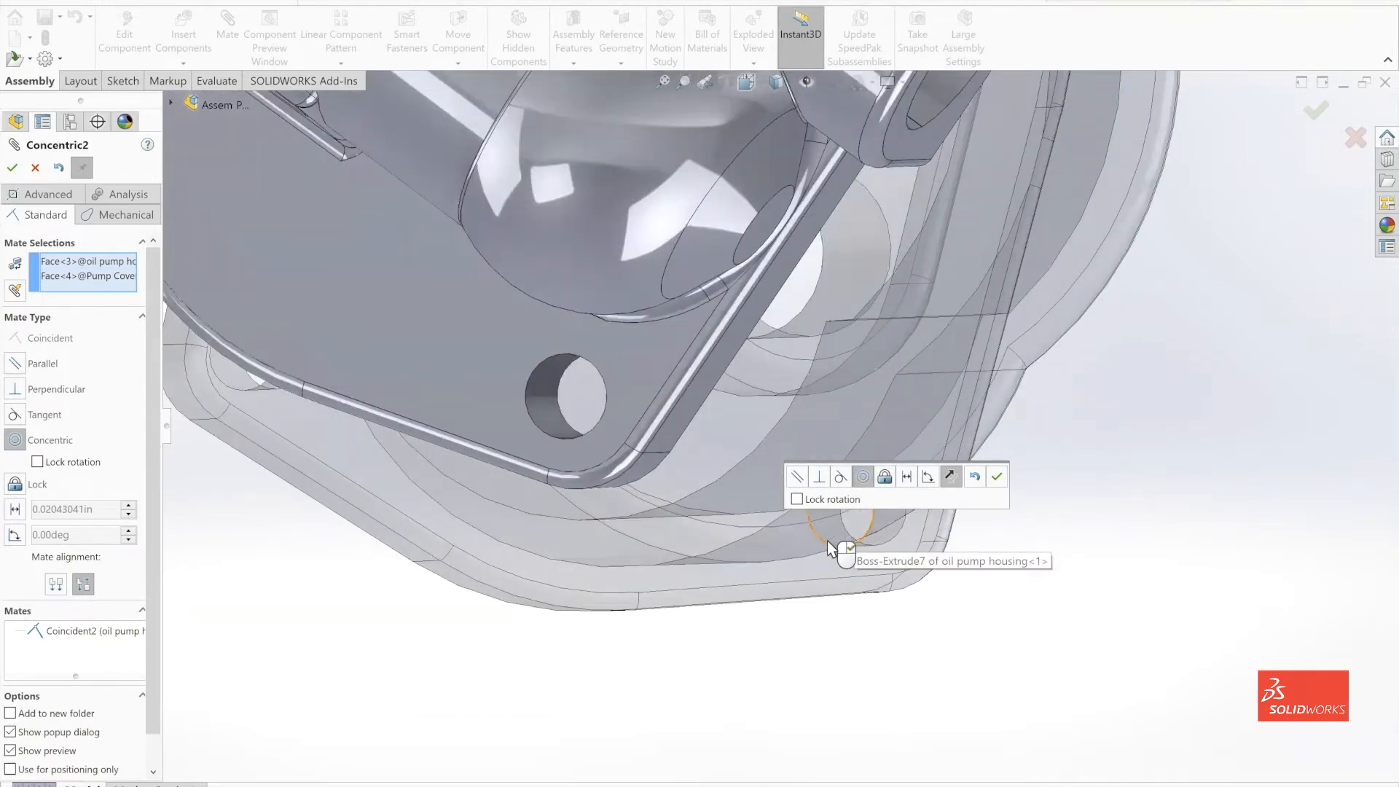
scroll(467, 309, "up", 4)
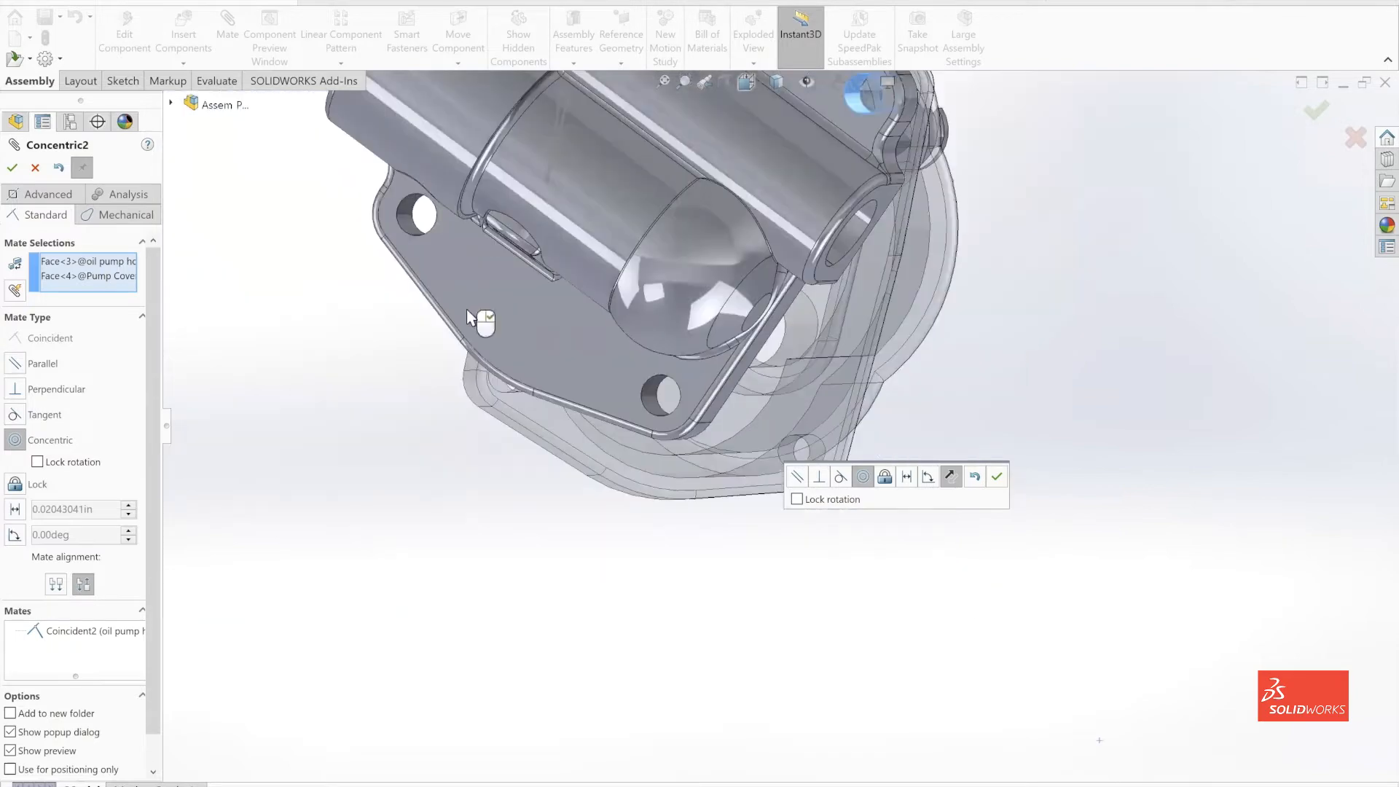
left_click(12, 168)
Try to mate the pump cover's bolt hole beside the dome concentric with the housing flange's nearby corner hole
left_click(663, 397)
left_click(793, 451)
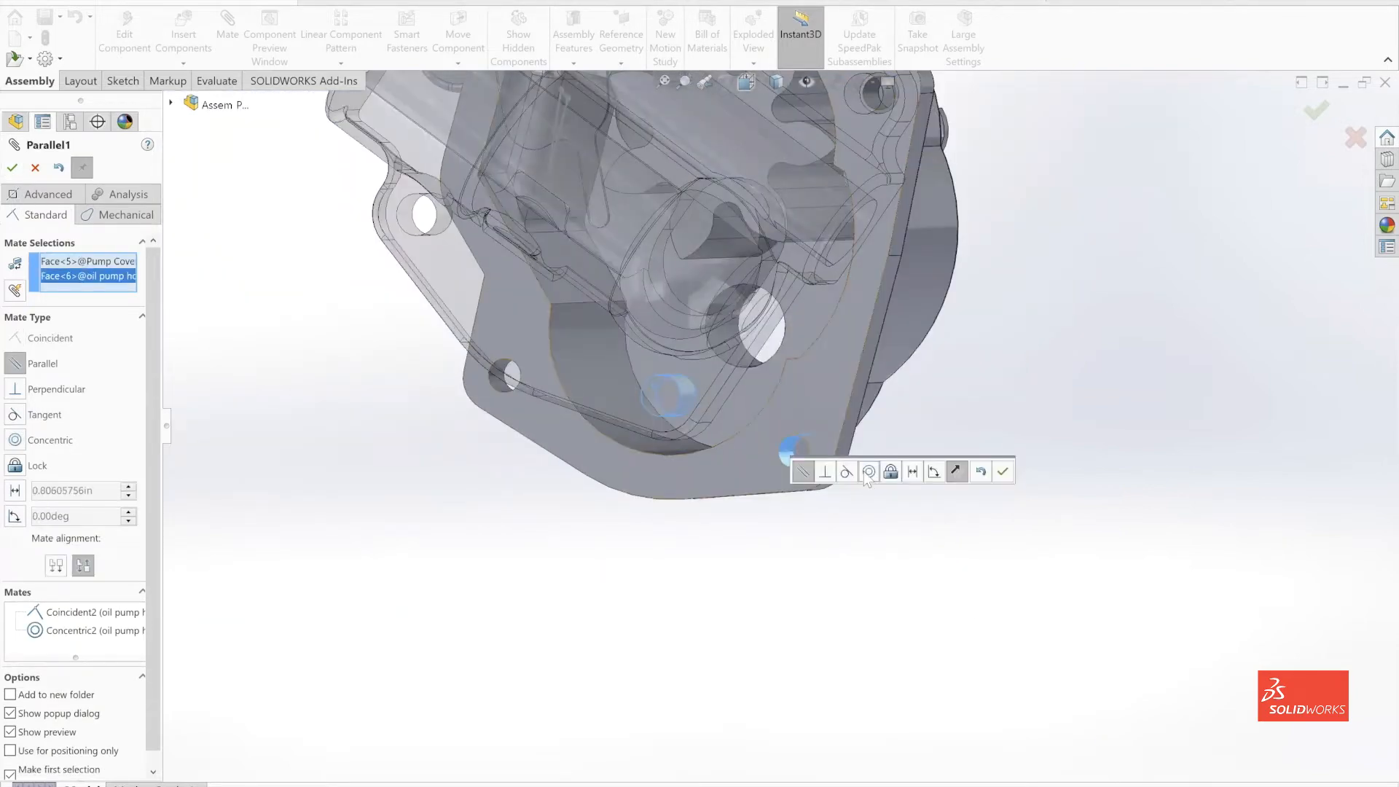
left_click(868, 472)
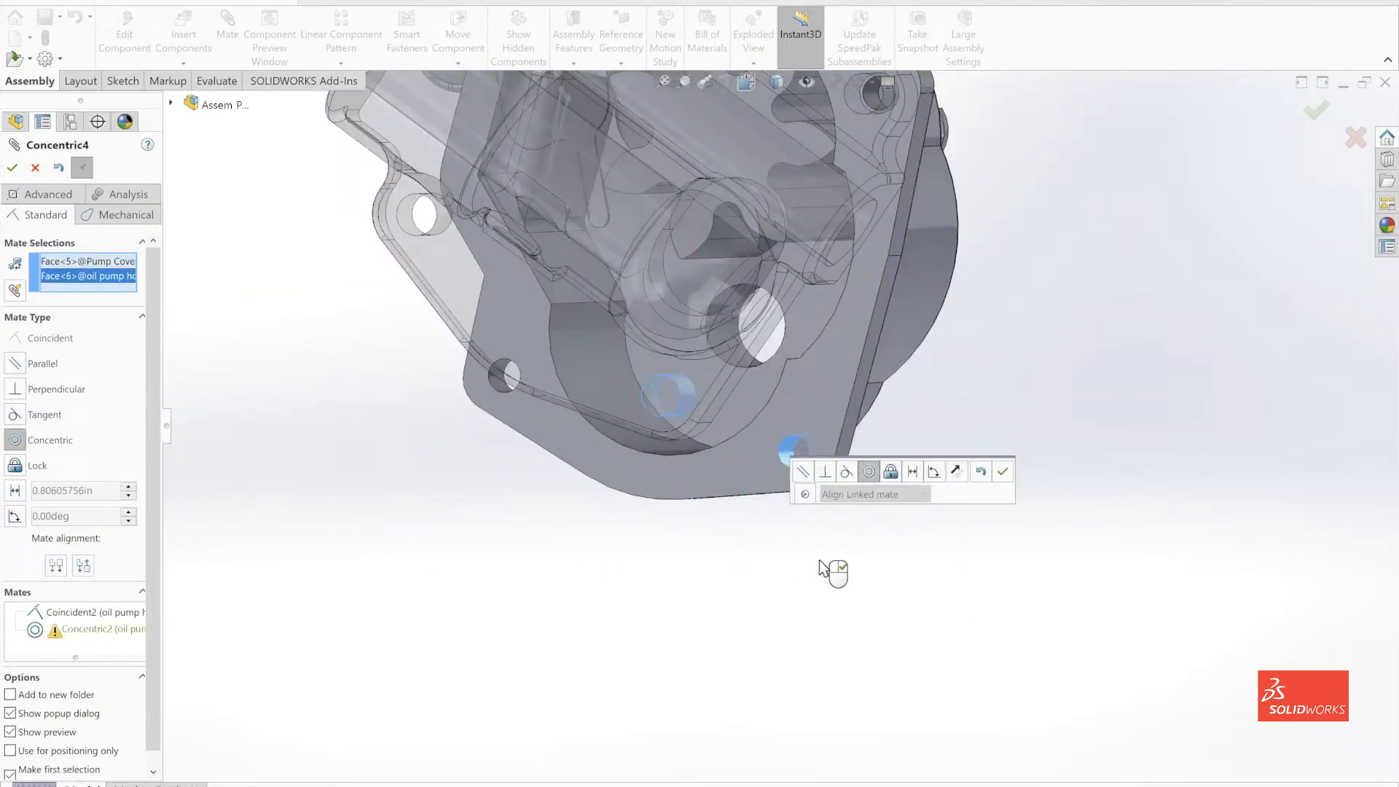
middle_click_drag(822, 567, 740, 478)
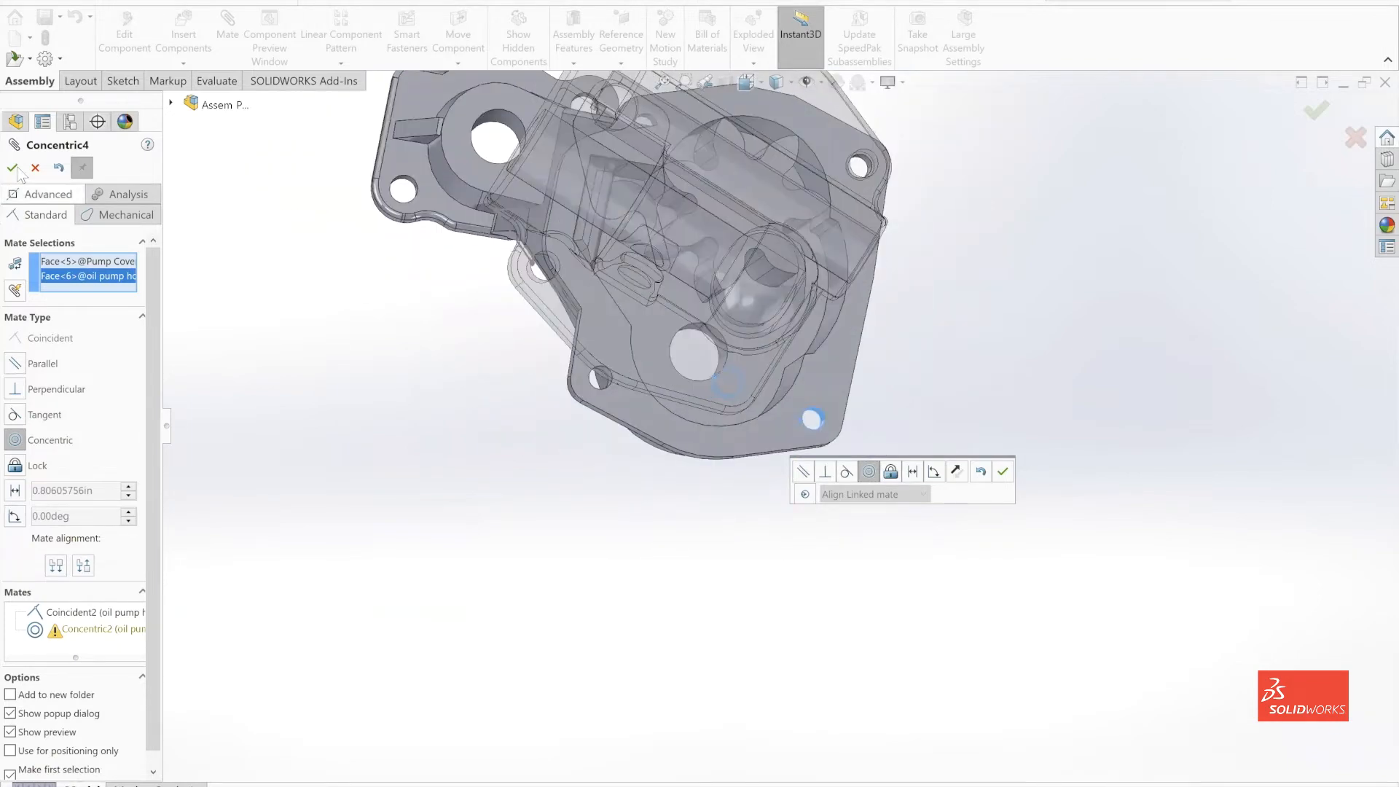
left_click(13, 168)
left_click(815, 502)
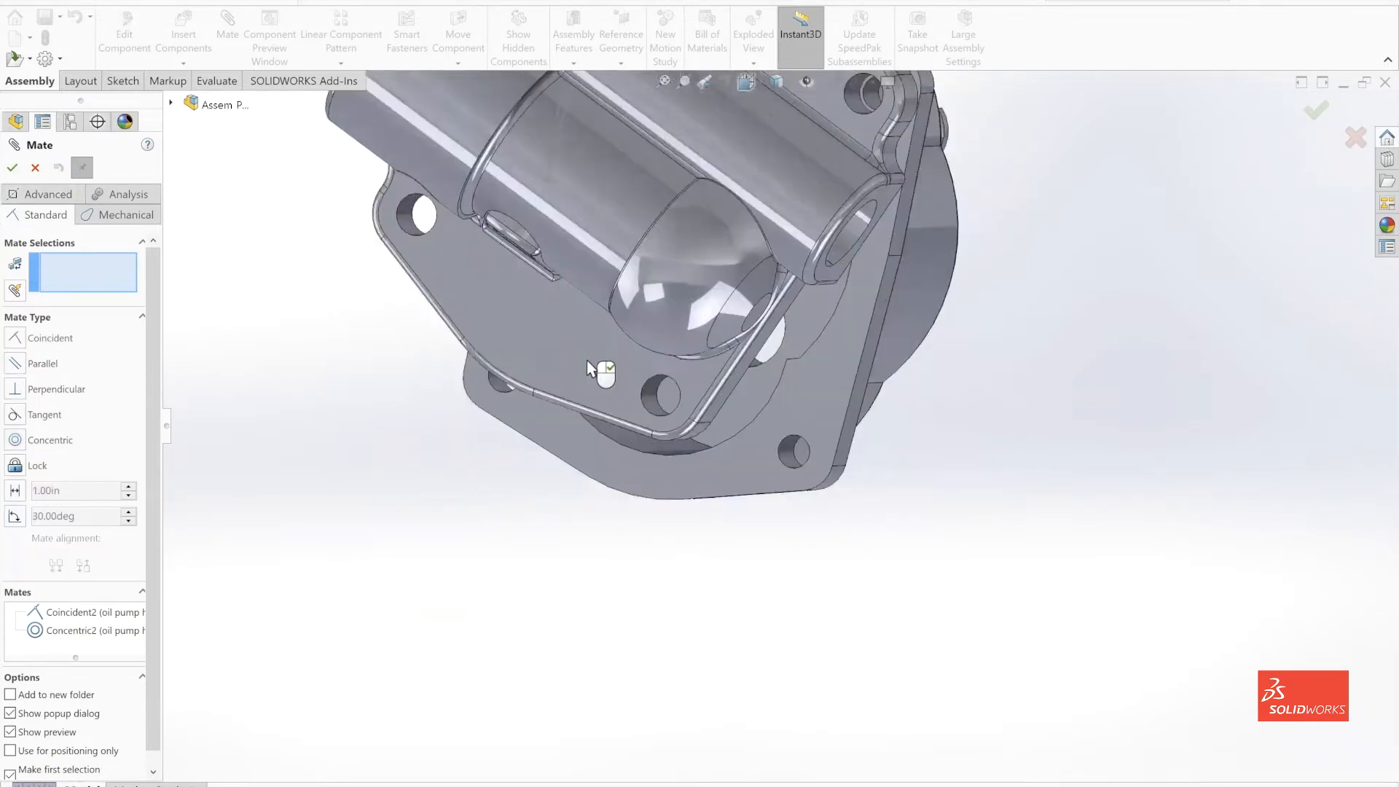
Examine how the pump cover's bolt holes line up with the housing flange's holes and finish mating
scroll(589, 360, "up", 2)
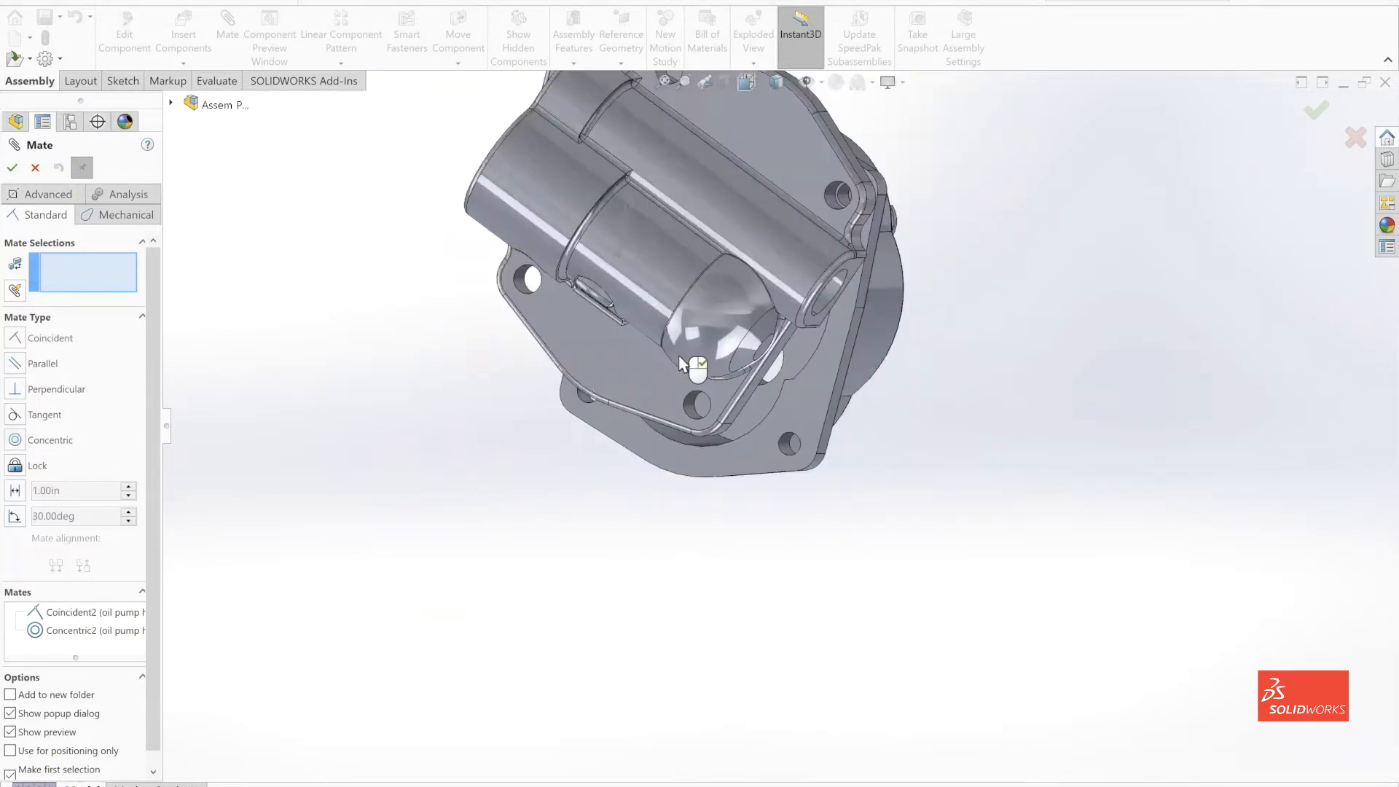
middle_click_drag(678, 358, 657, 248)
scroll(642, 233, "down", 2)
middle_click_drag(596, 302, 706, 437)
middle_click_drag(609, 534, 781, 411)
scroll(780, 412, "up", 4)
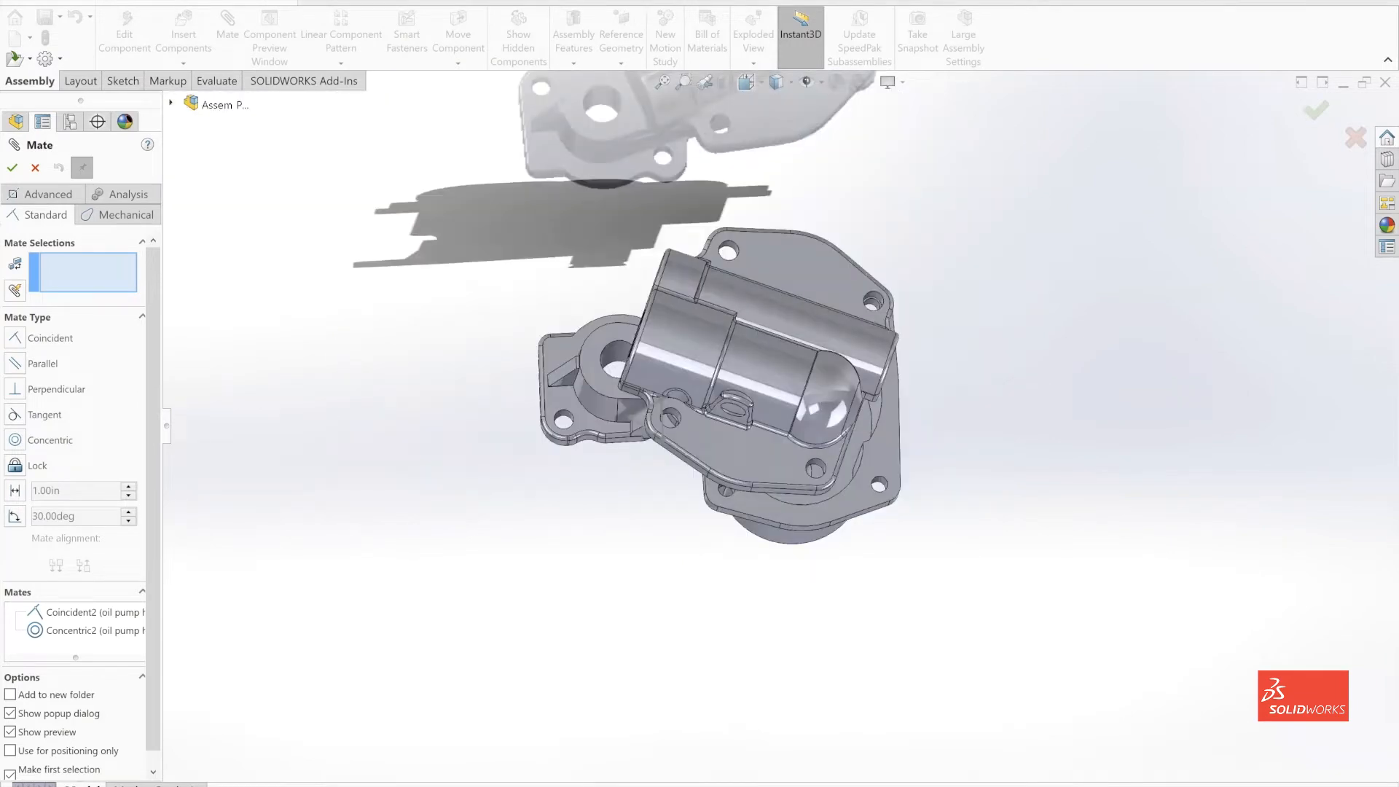
middle_click_drag(780, 412, 737, 491)
scroll(849, 412, "down", 3)
scroll(733, 490, "down", 1)
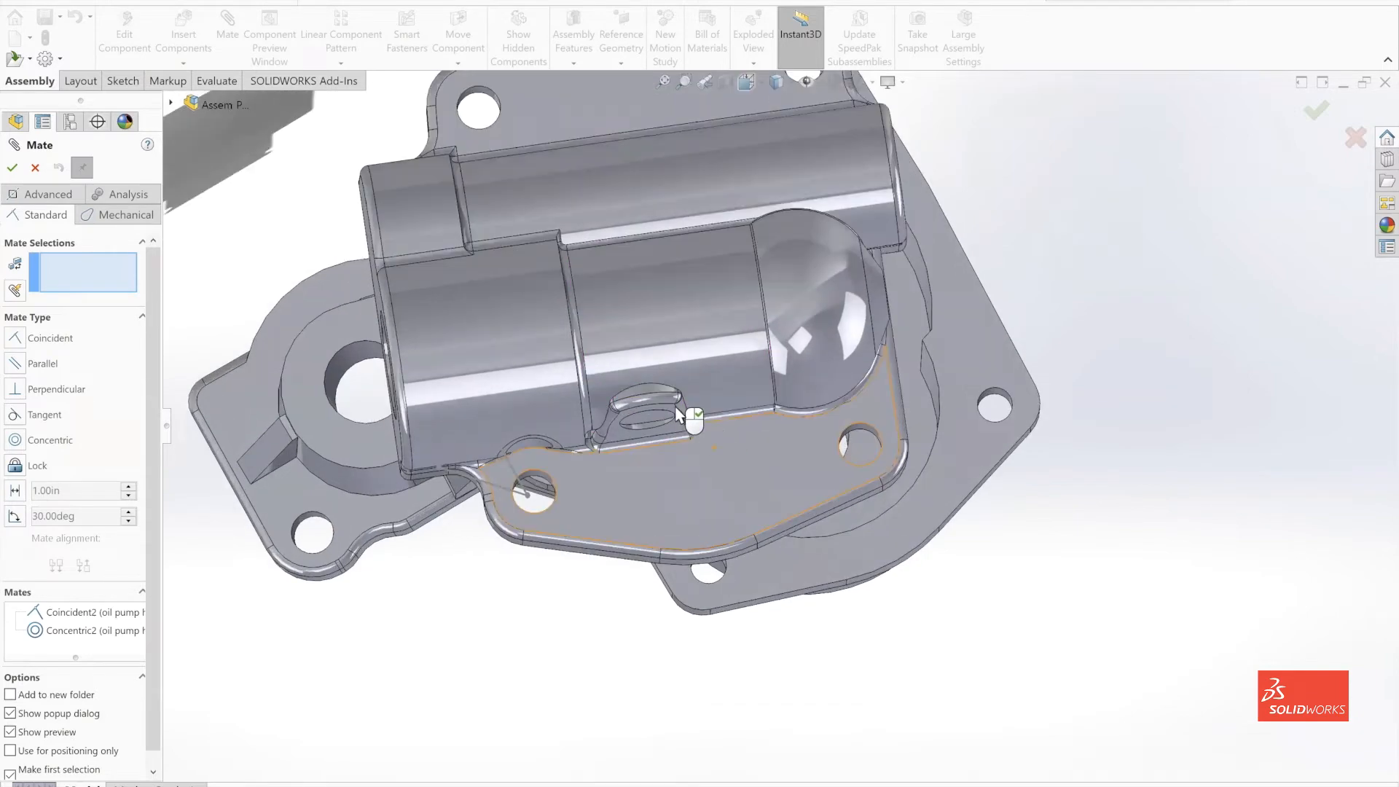
scroll(690, 419, "up", 2)
left_click(12, 167)
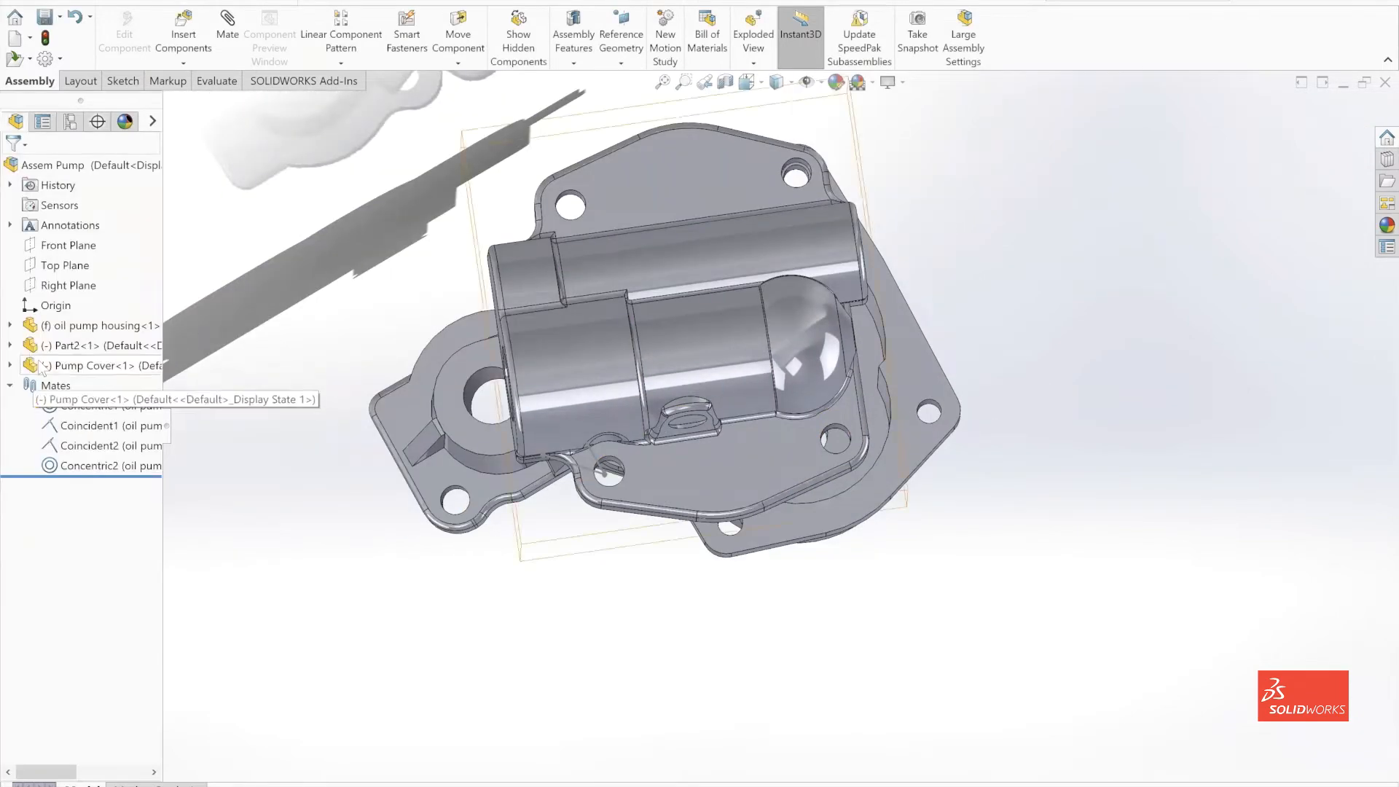
Edit the oil pump housing in place and open the flange sketch under Boss-Extrude7 for editing
left_click(50, 645)
left_click(97, 666)
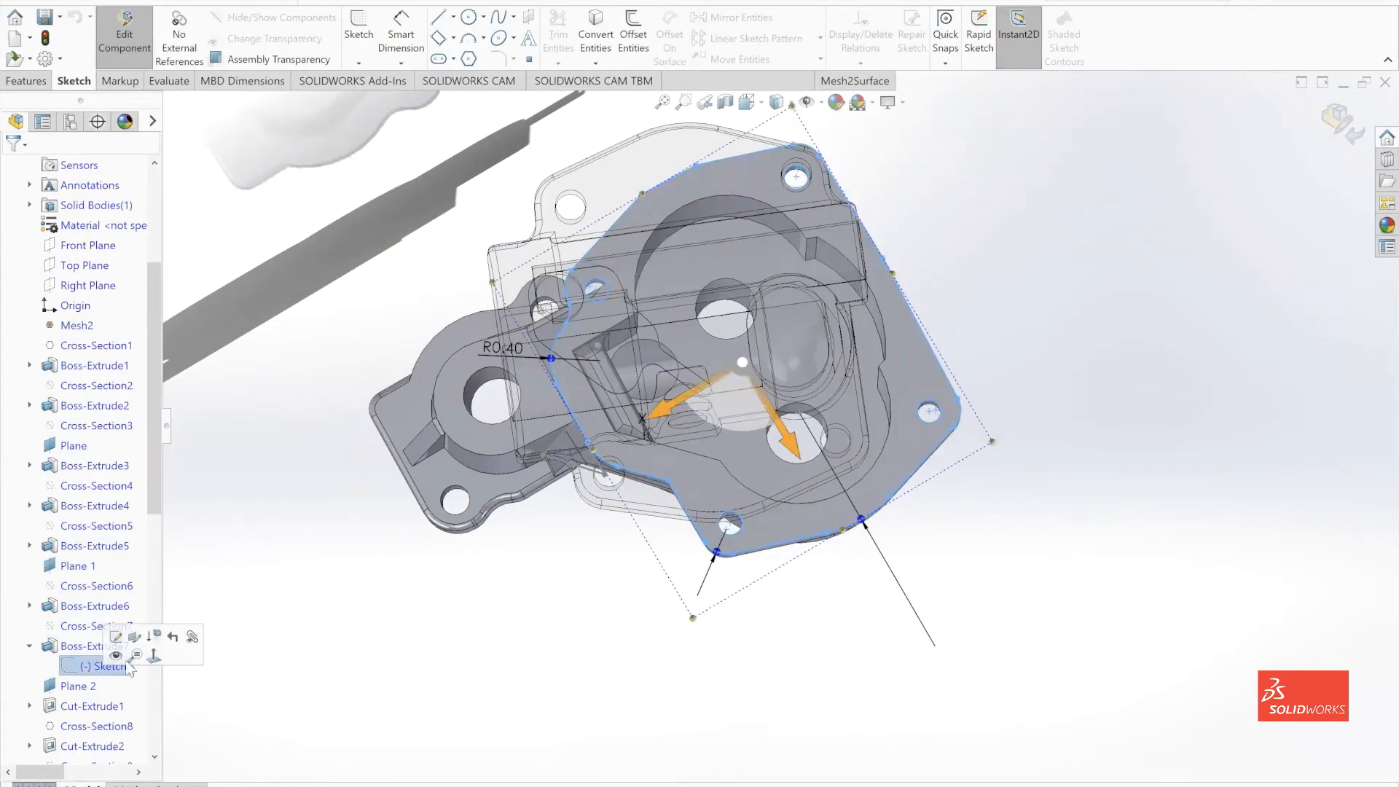
left_click(115, 640)
middle_click_drag(676, 326, 666, 280)
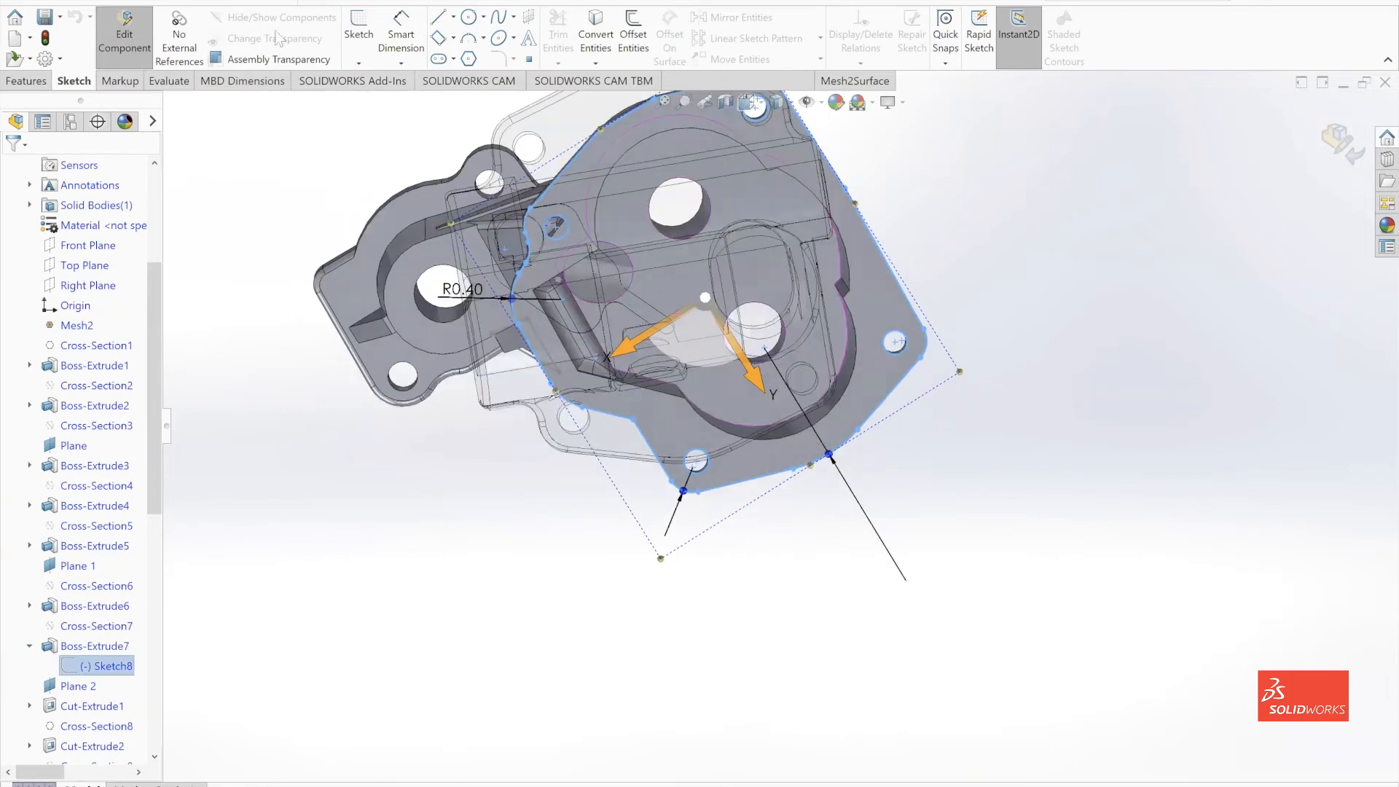
left_click(401, 37)
middle_click_drag(628, 328, 648, 328)
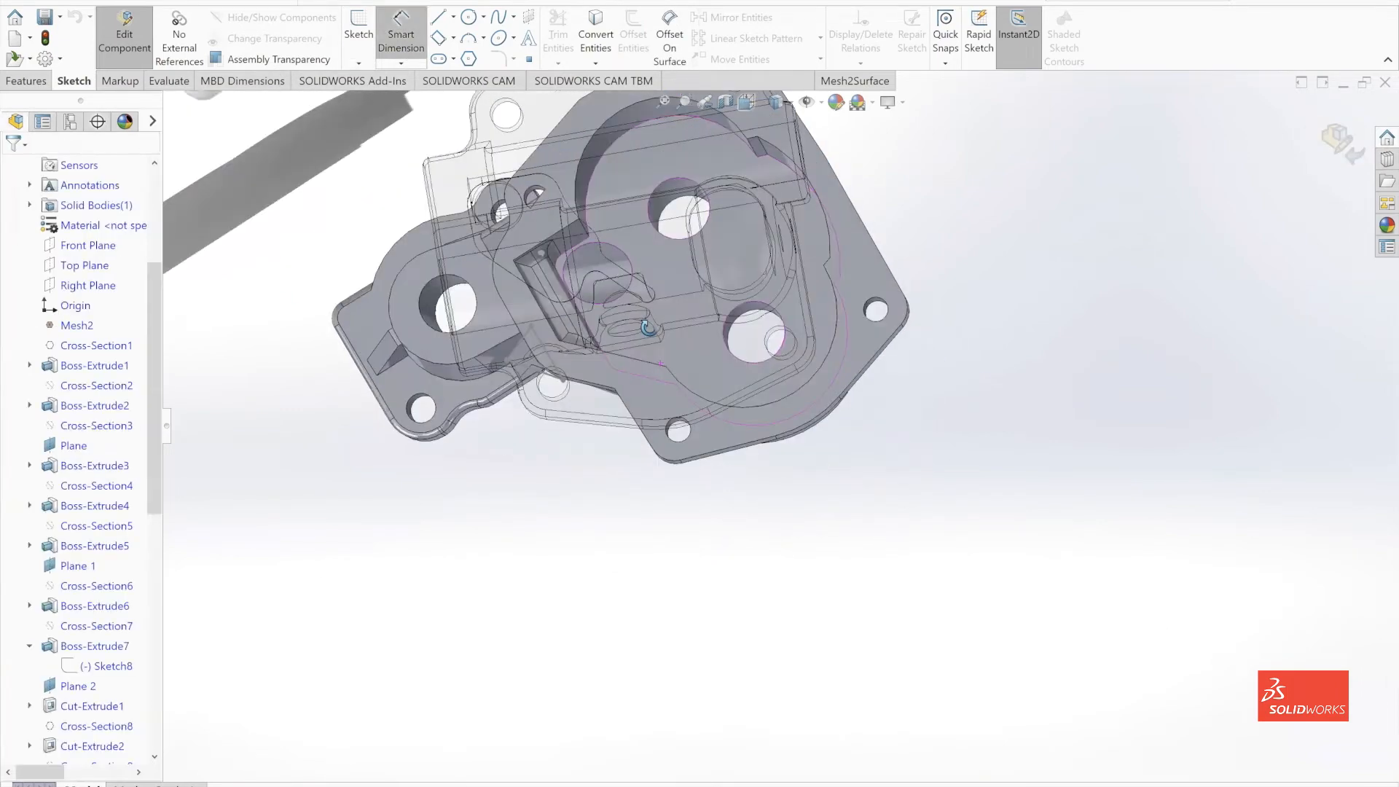
left_click(108, 666)
left_click(122, 632)
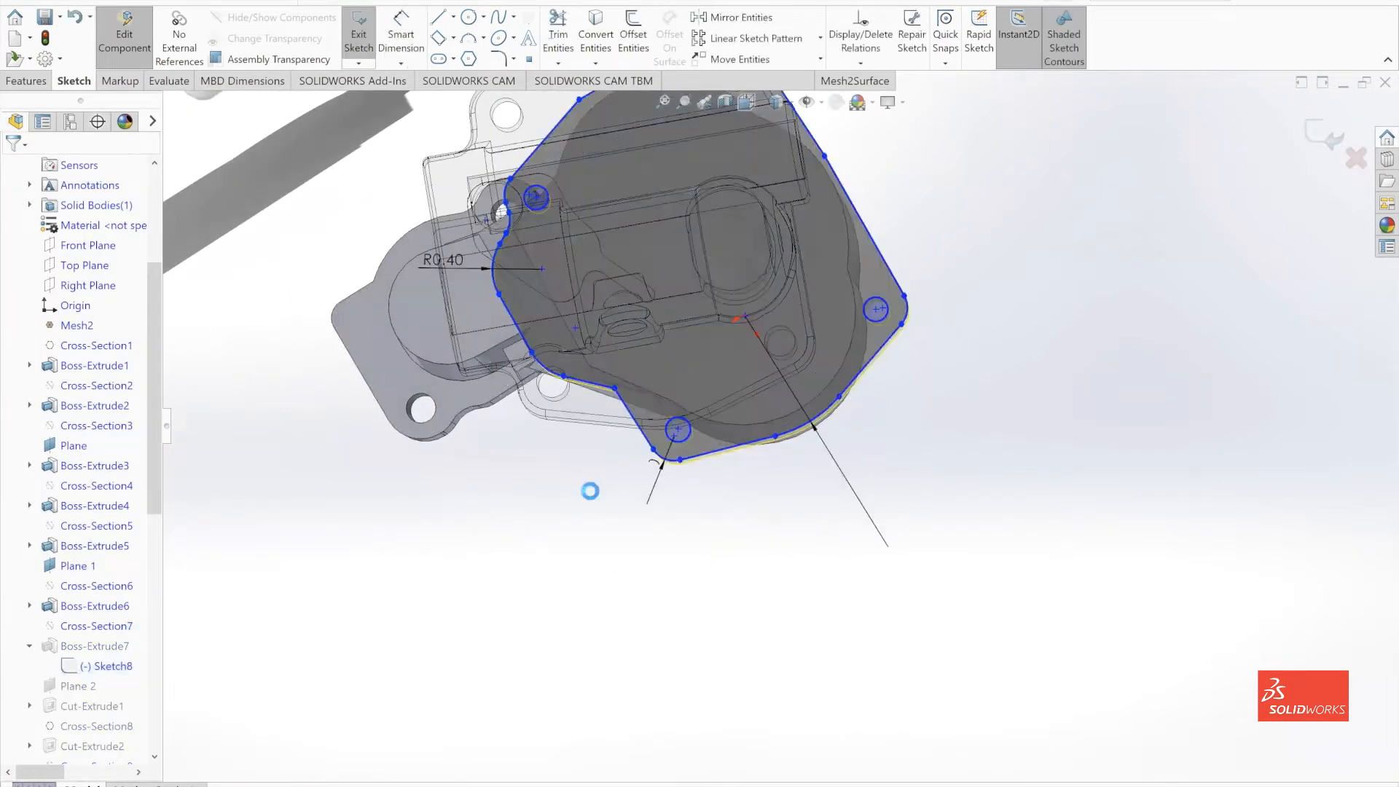
Dimension the spacing between the centers of the housing flange's lower two bolt holes to 1.86 in
left_click(708, 449)
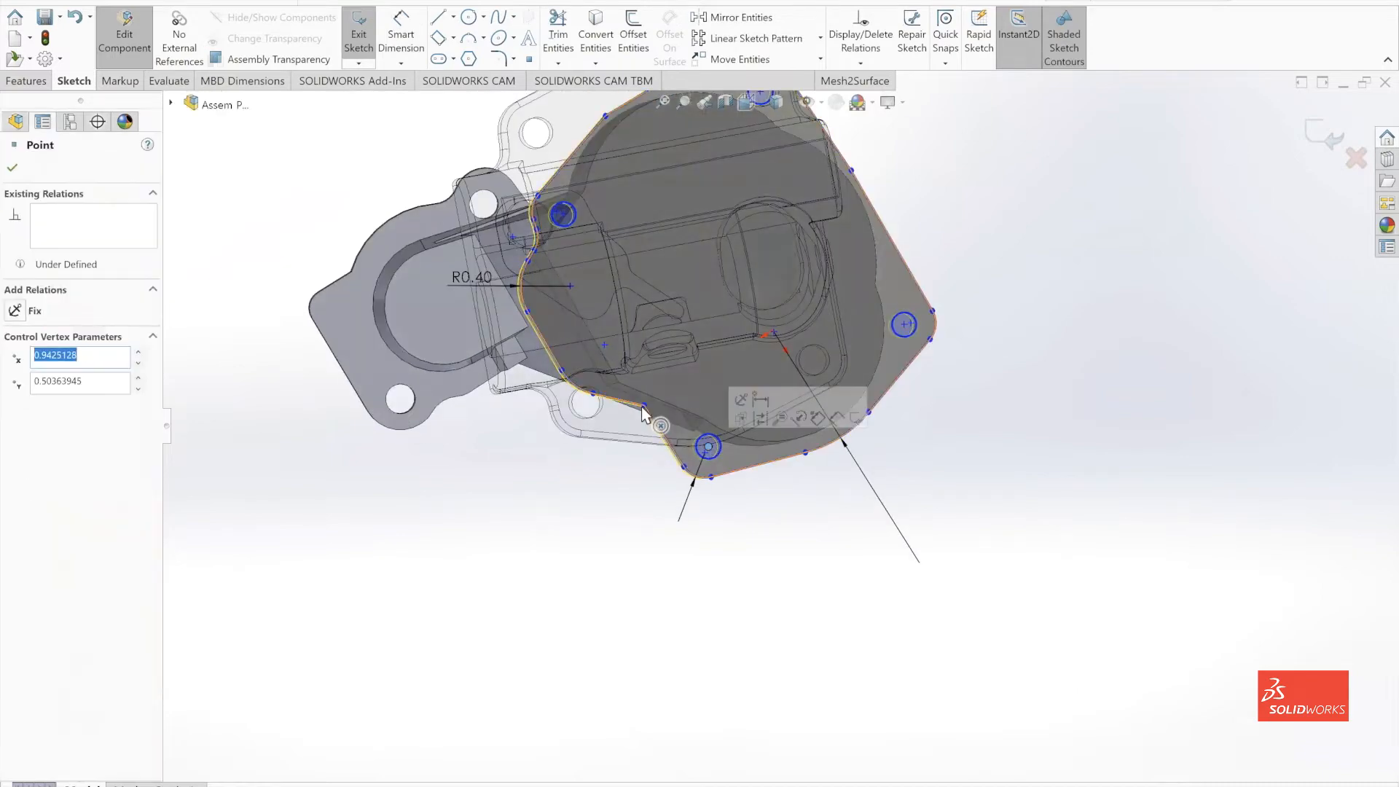
left_click(401, 36)
left_click(905, 325)
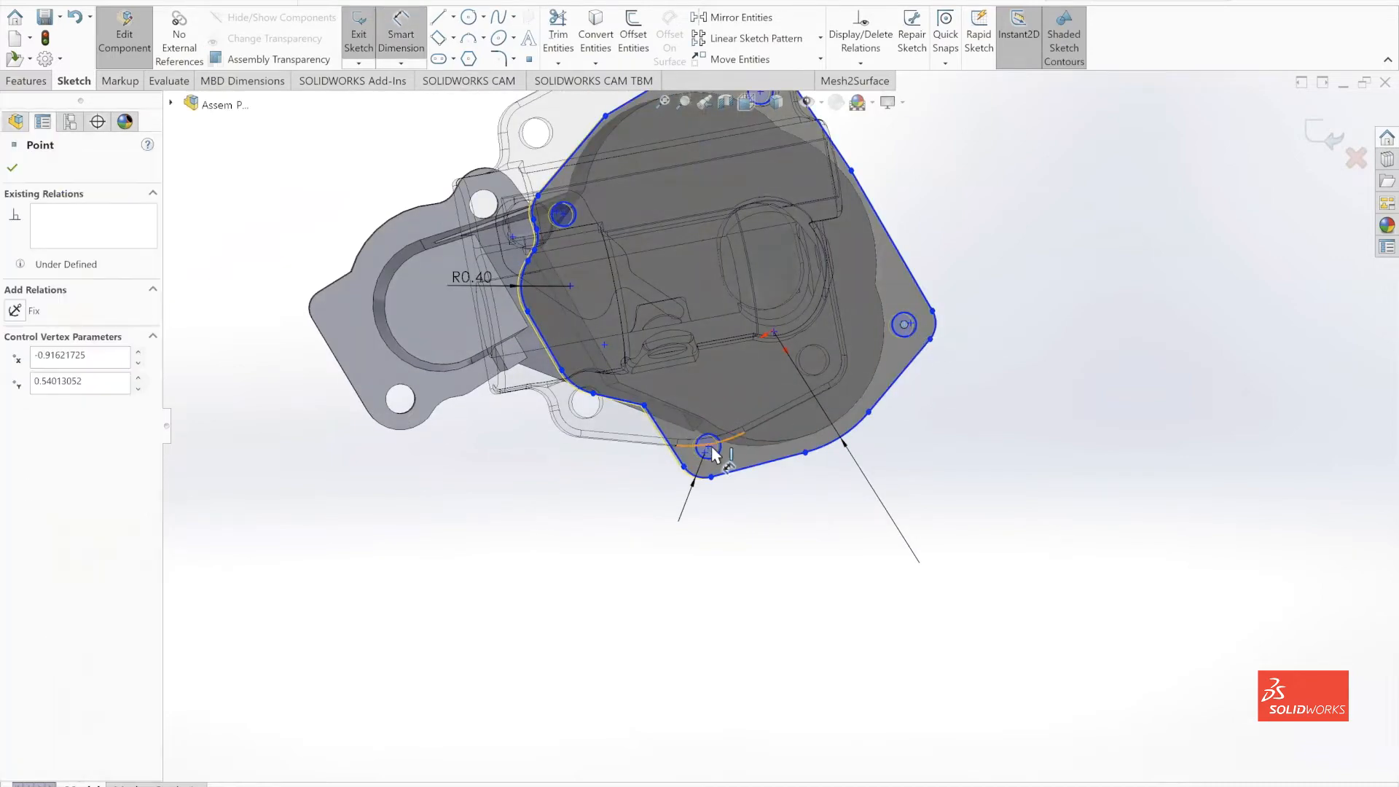
left_click(710, 447)
left_click(754, 527)
scroll(801, 427, "up", 2)
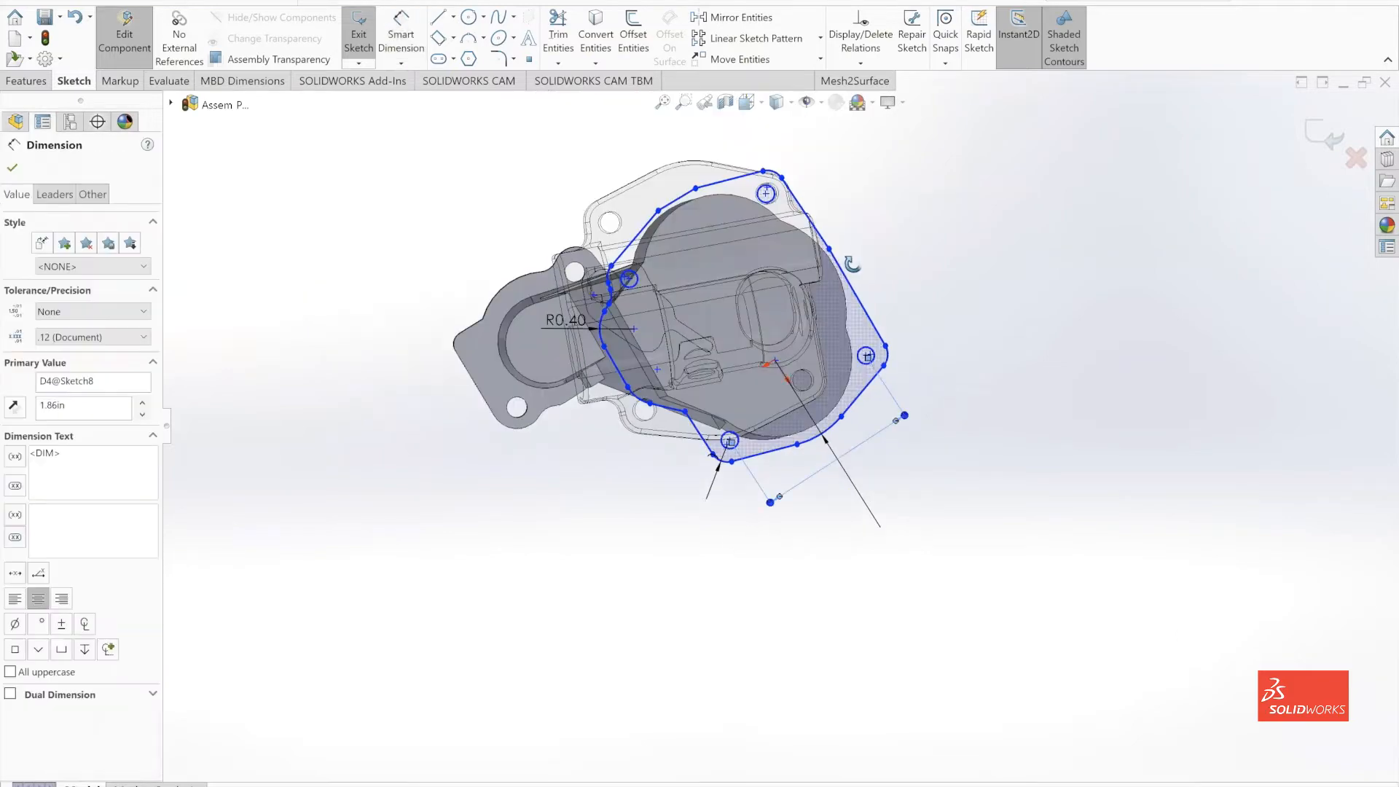
Dimension the spacing between the centers of the housing flange's upper two bolt holes to 1.86 in
left_click(645, 285)
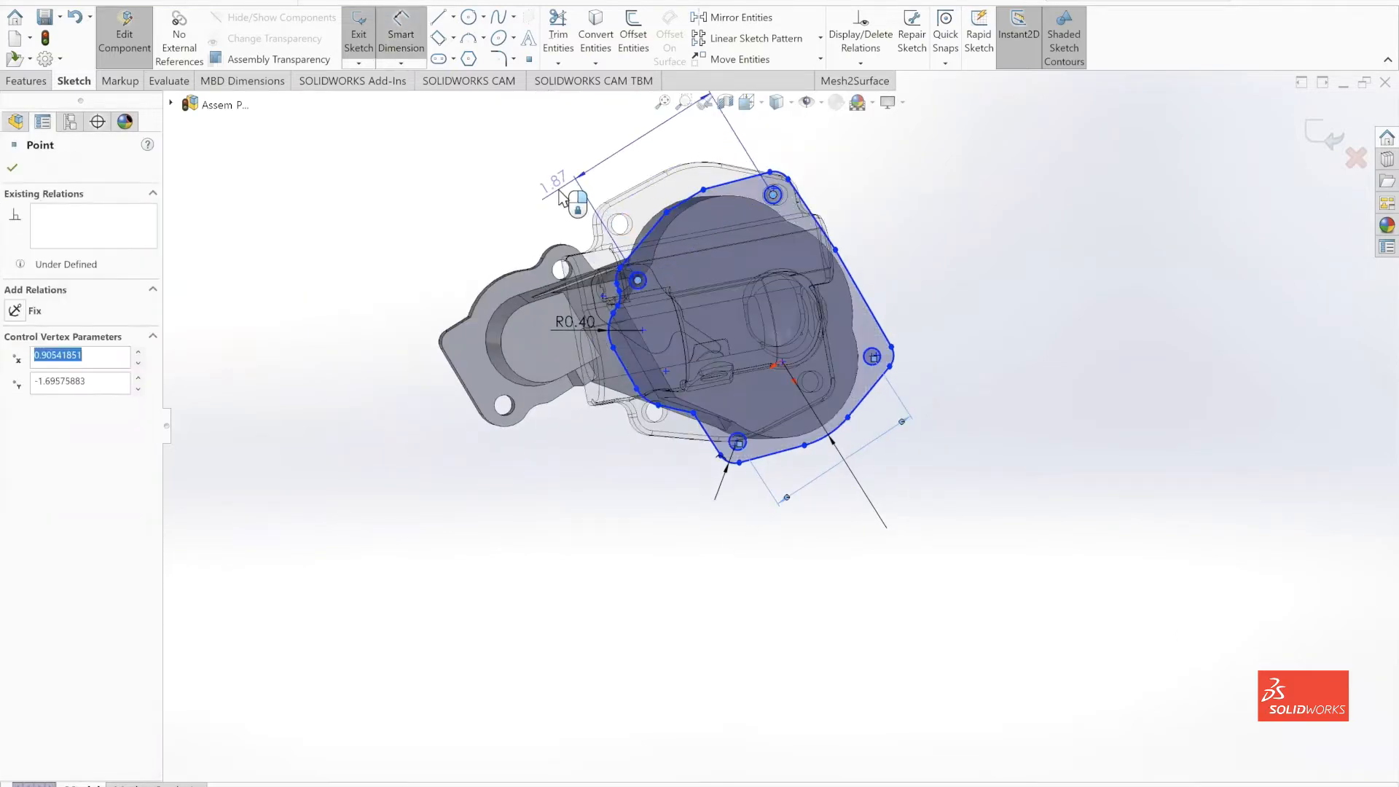
left_click(773, 194)
left_click(591, 195)
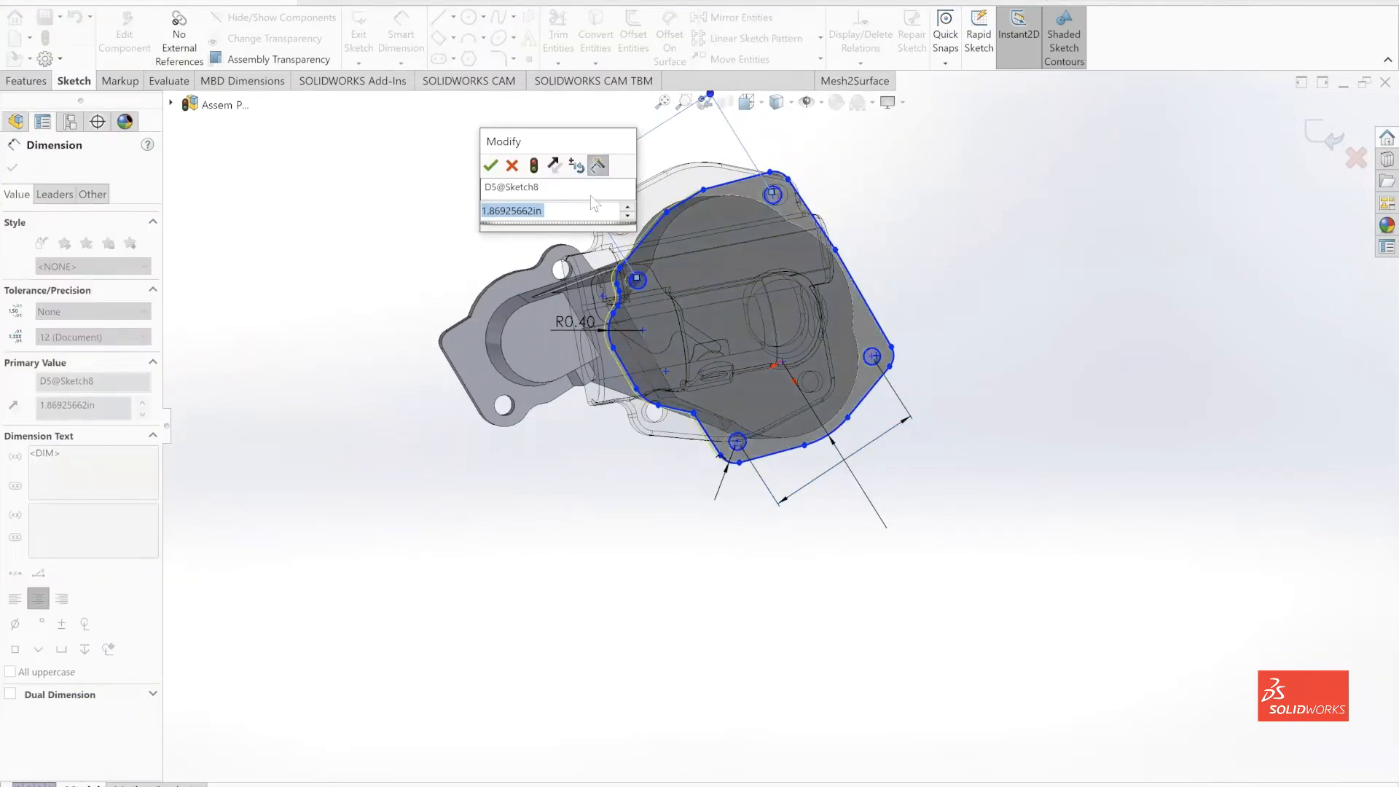
key("Return")
Dimension the distance between the upper and lower right-hand bolt holes of the housing flange to 2.20 in
scroll(816, 373, "down", 2)
left_click(949, 337)
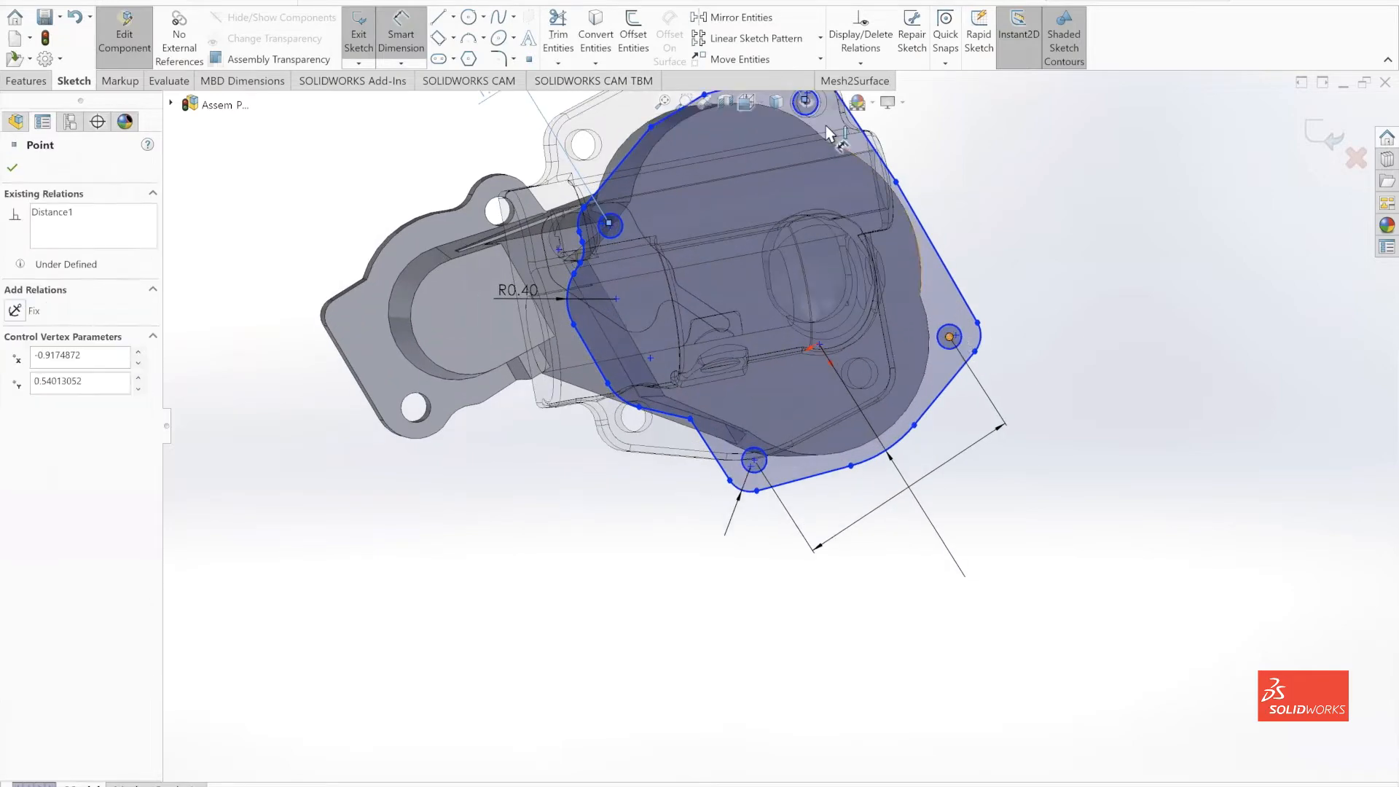
scroll(828, 194, "up", 2)
scroll(810, 273, "down", 1)
left_click(797, 261)
left_click(934, 247)
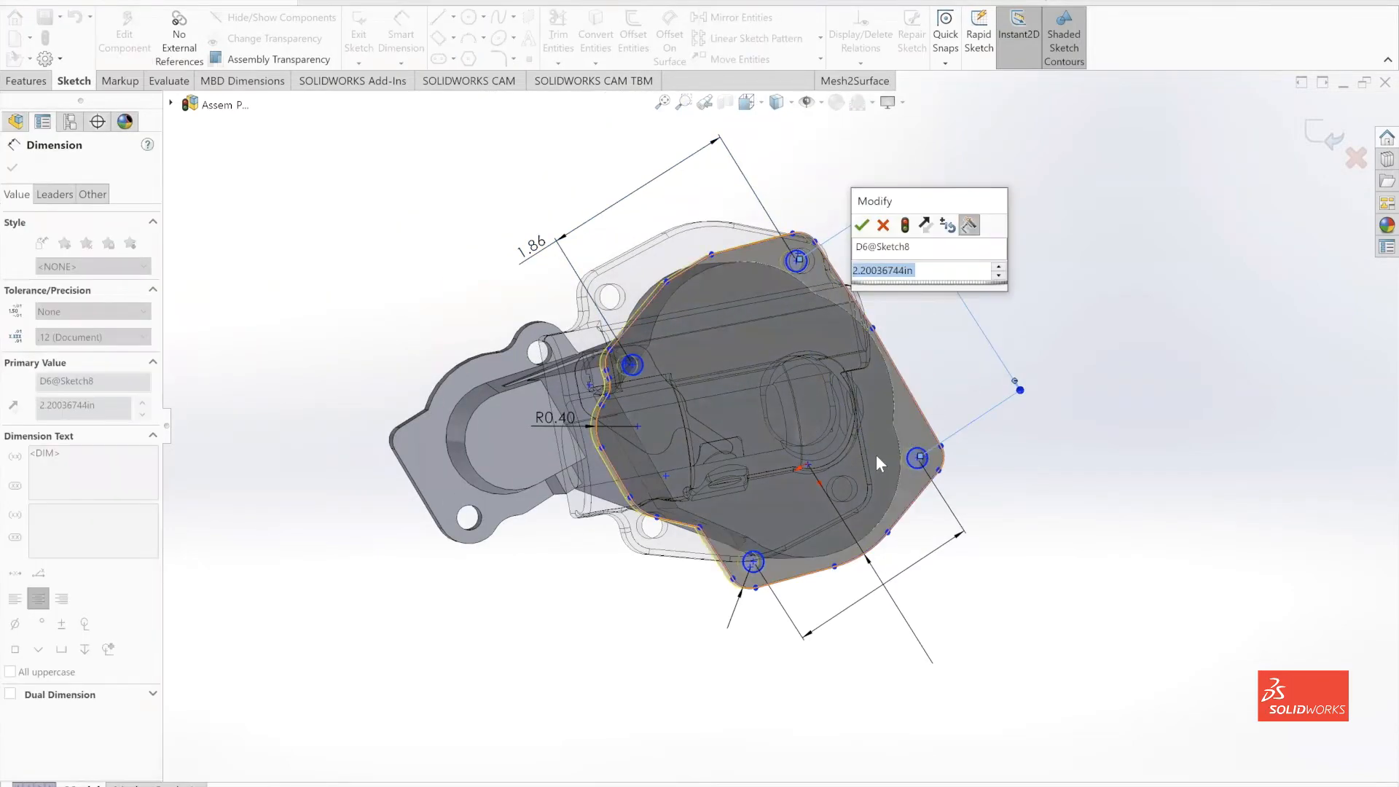
key("Return")
Dimension the left-hand pair of flange holes, set the right-hand pair 0.91 in from the centerline, and close the sketch
left_click(633, 366)
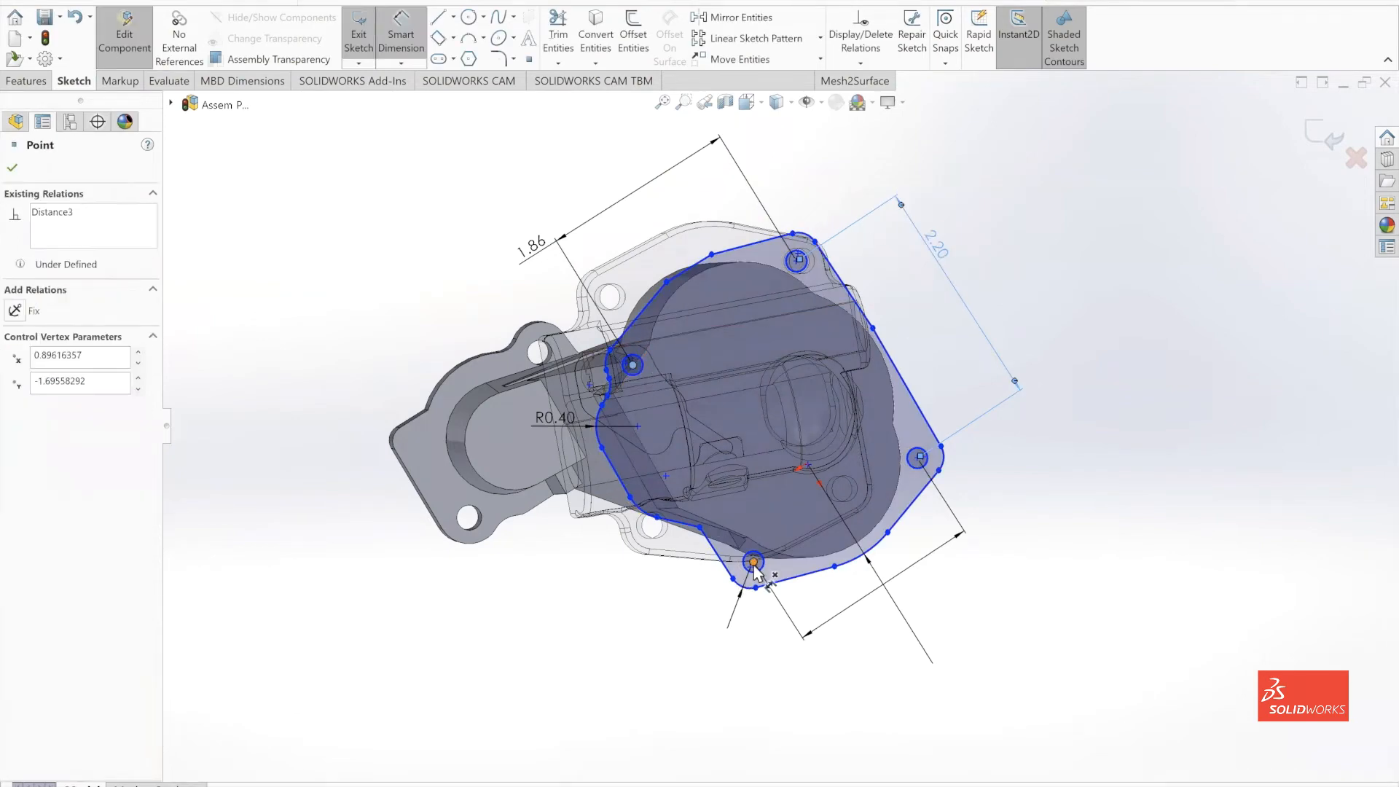
left_click(755, 564)
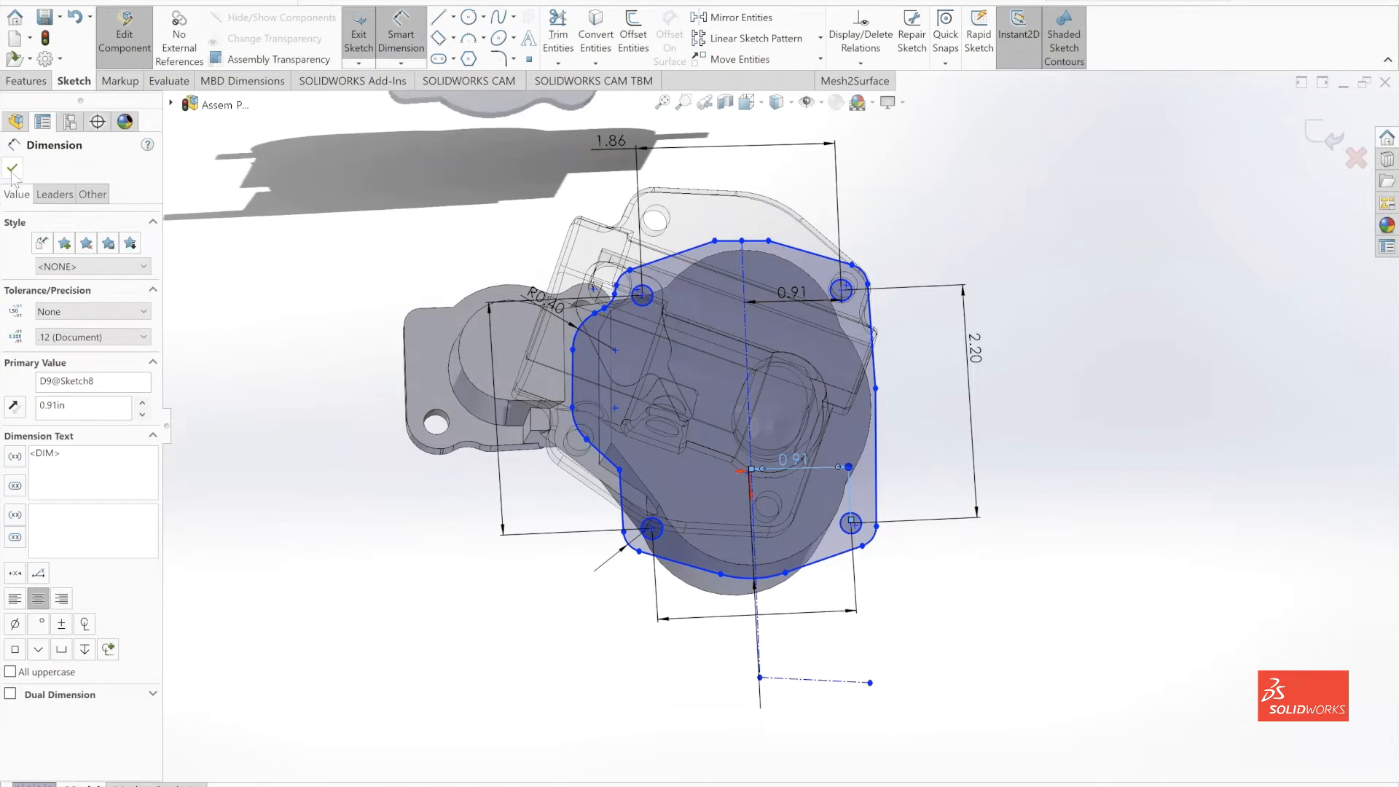
key("Escape")
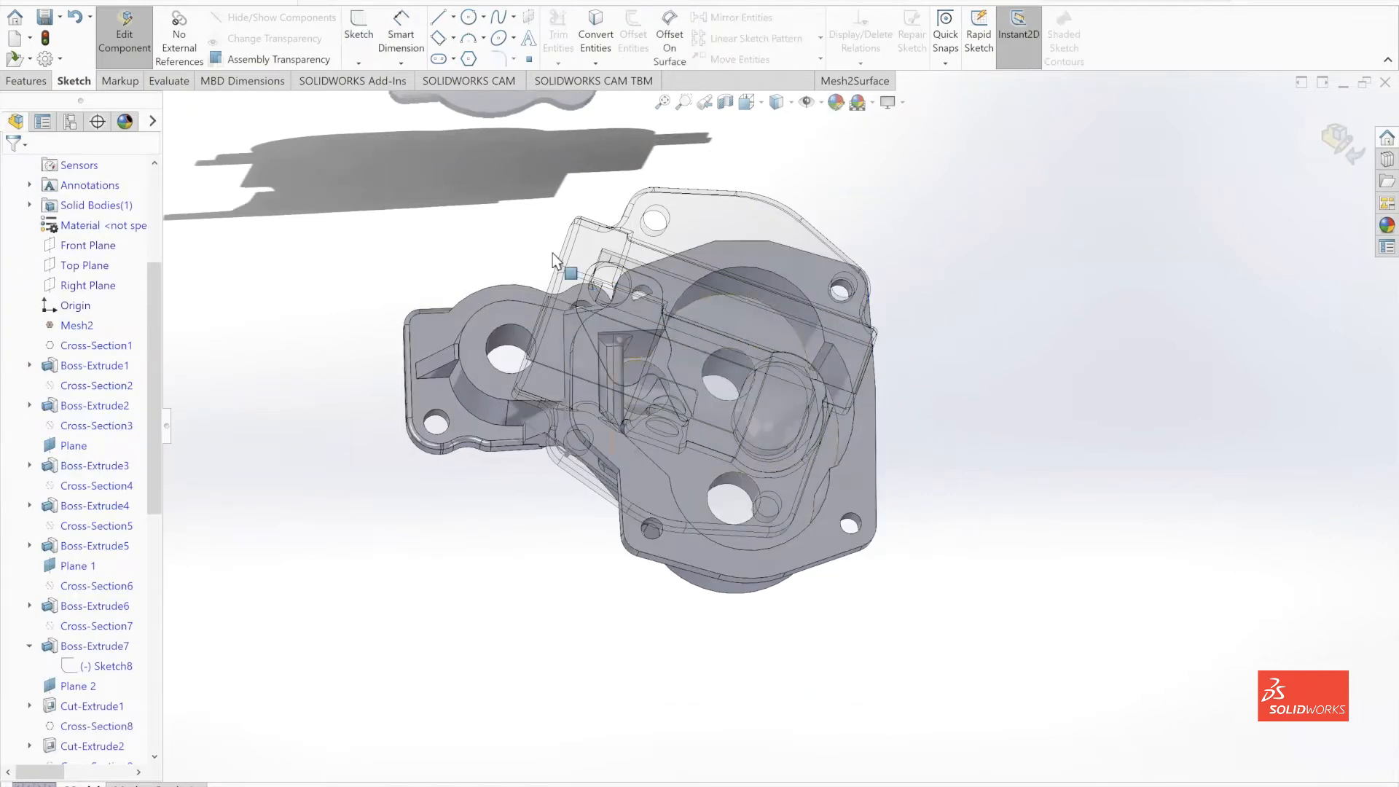
Finish editing the housing and open the Pump Cover's flange sketch for editing within the assembly
left_click_drag(154, 359, 153, 264)
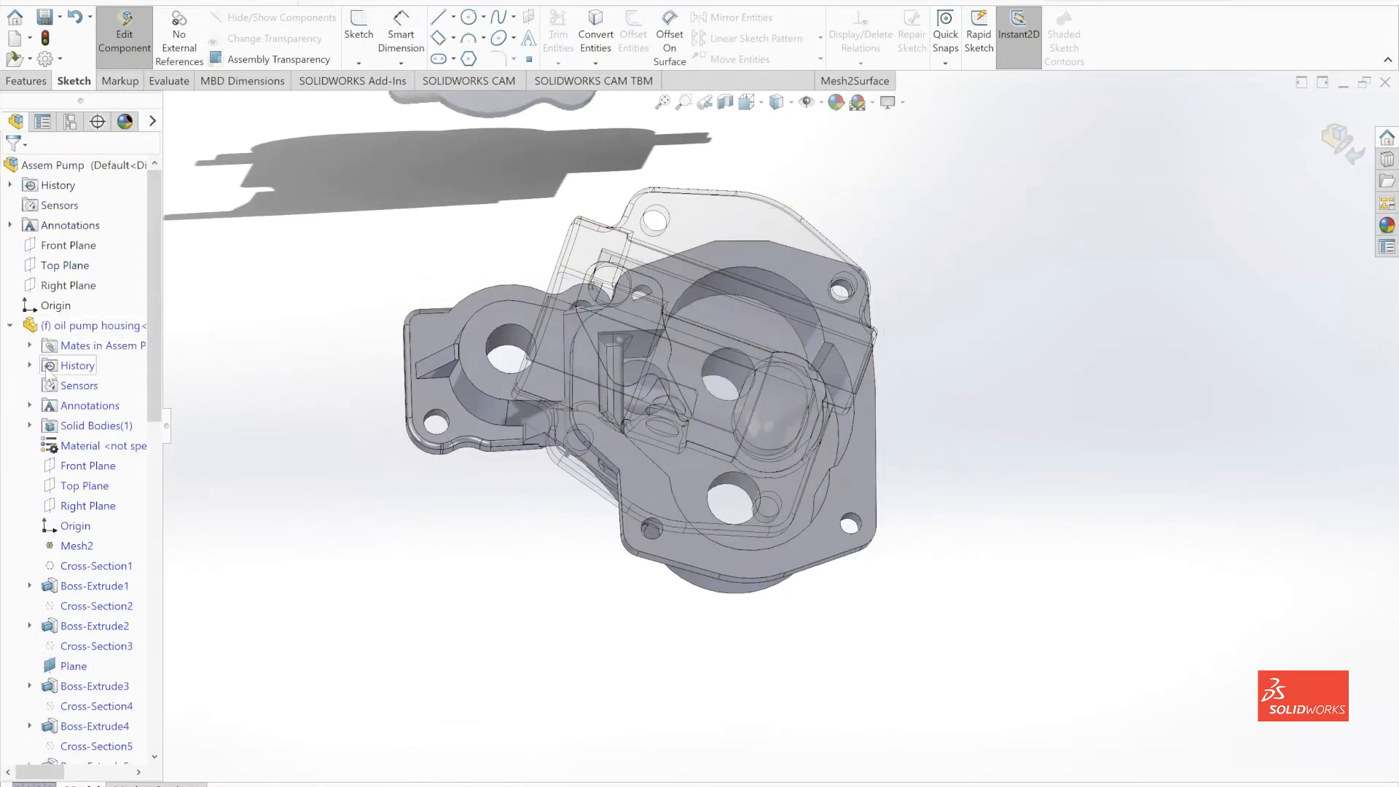
left_click(11, 326)
left_click(124, 41)
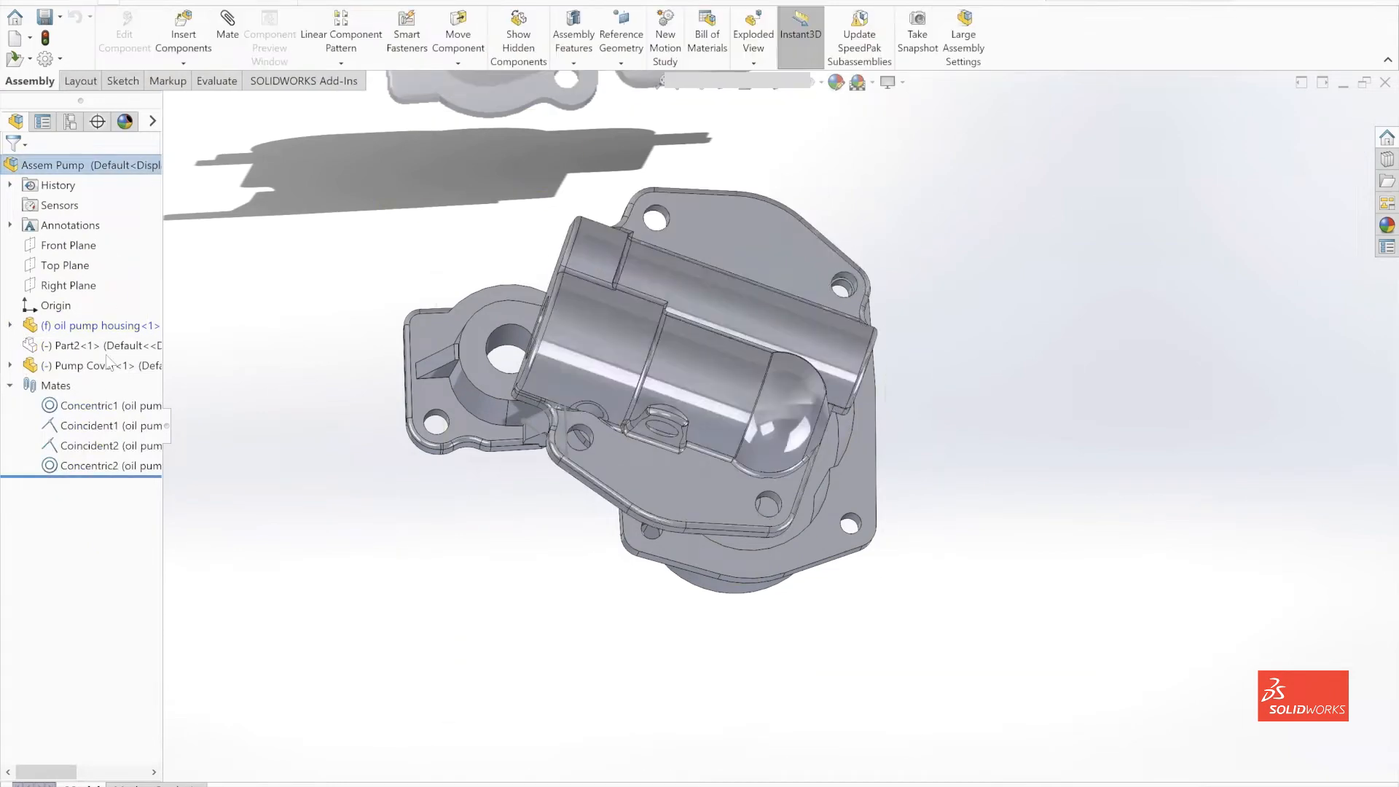
left_click(94, 365)
left_click(195, 330)
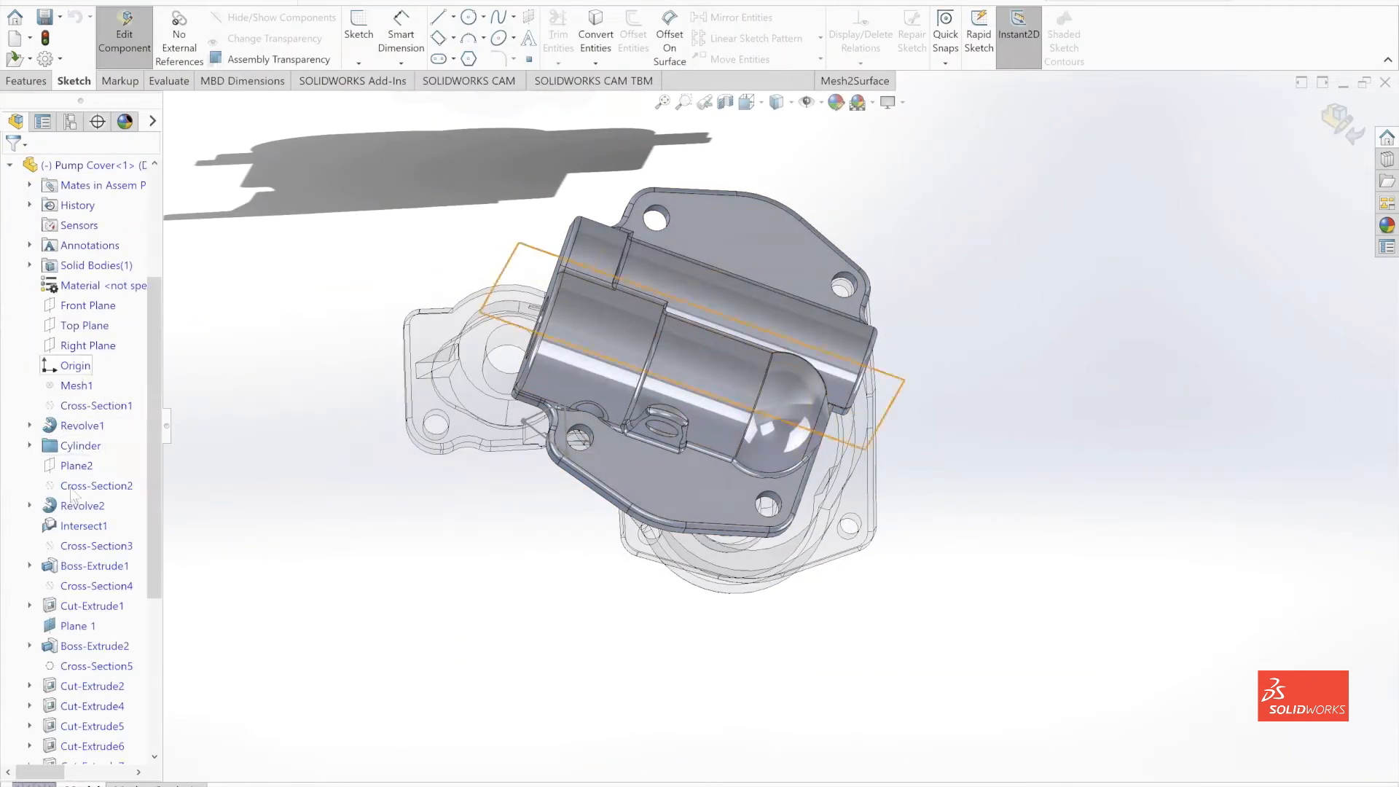
double_click(92, 452)
Dimension the spacing between the cover's two bolt holes at the cylinders' flat end to 2.20 in
double_click(401, 368)
type("2.2")
key("Return")
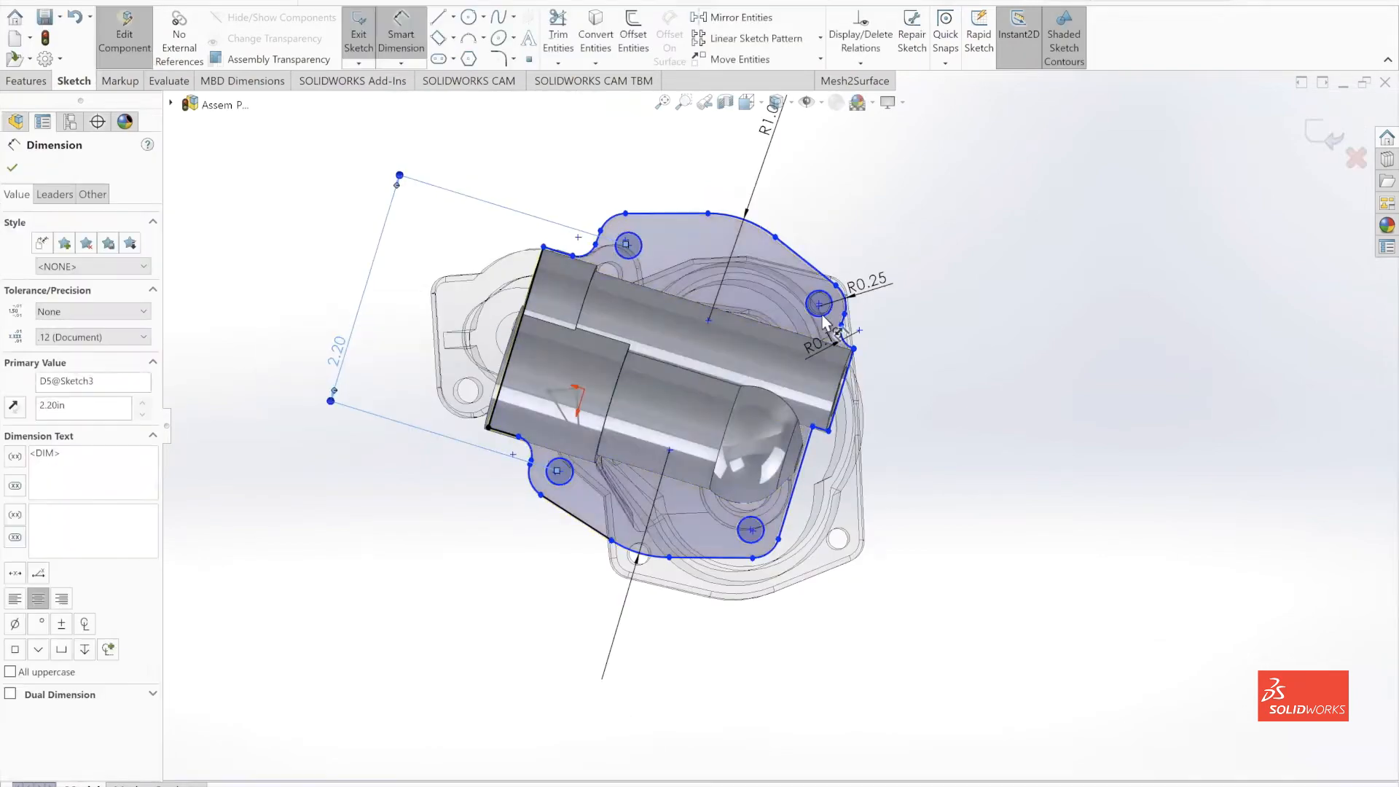
Dimension the spacing between the centers of the cover's two bolt holes at the domed end
scroll(759, 452, "down", 5)
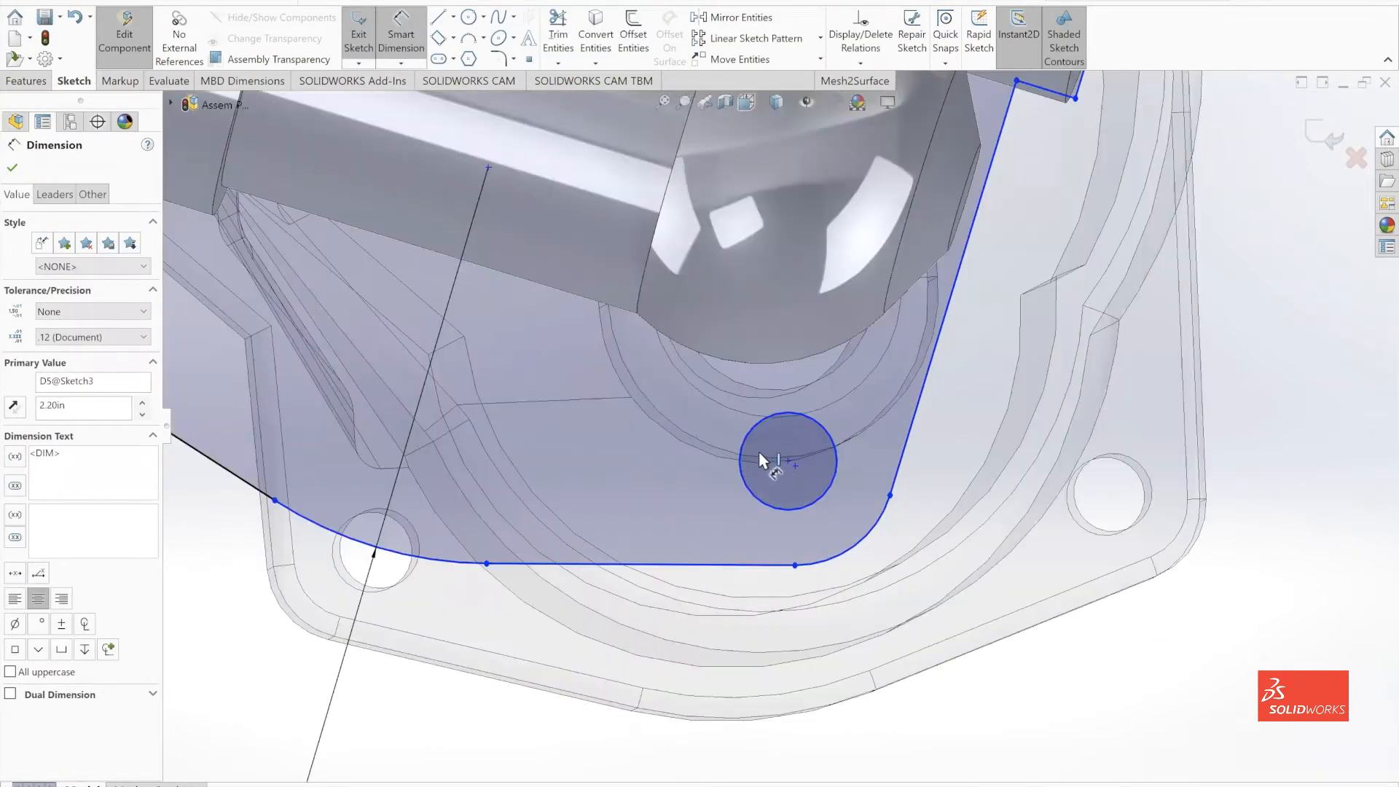
scroll(773, 456, "down", 3)
left_click(771, 457)
scroll(815, 394, "up", 6)
scroll(818, 228, "down", 5)
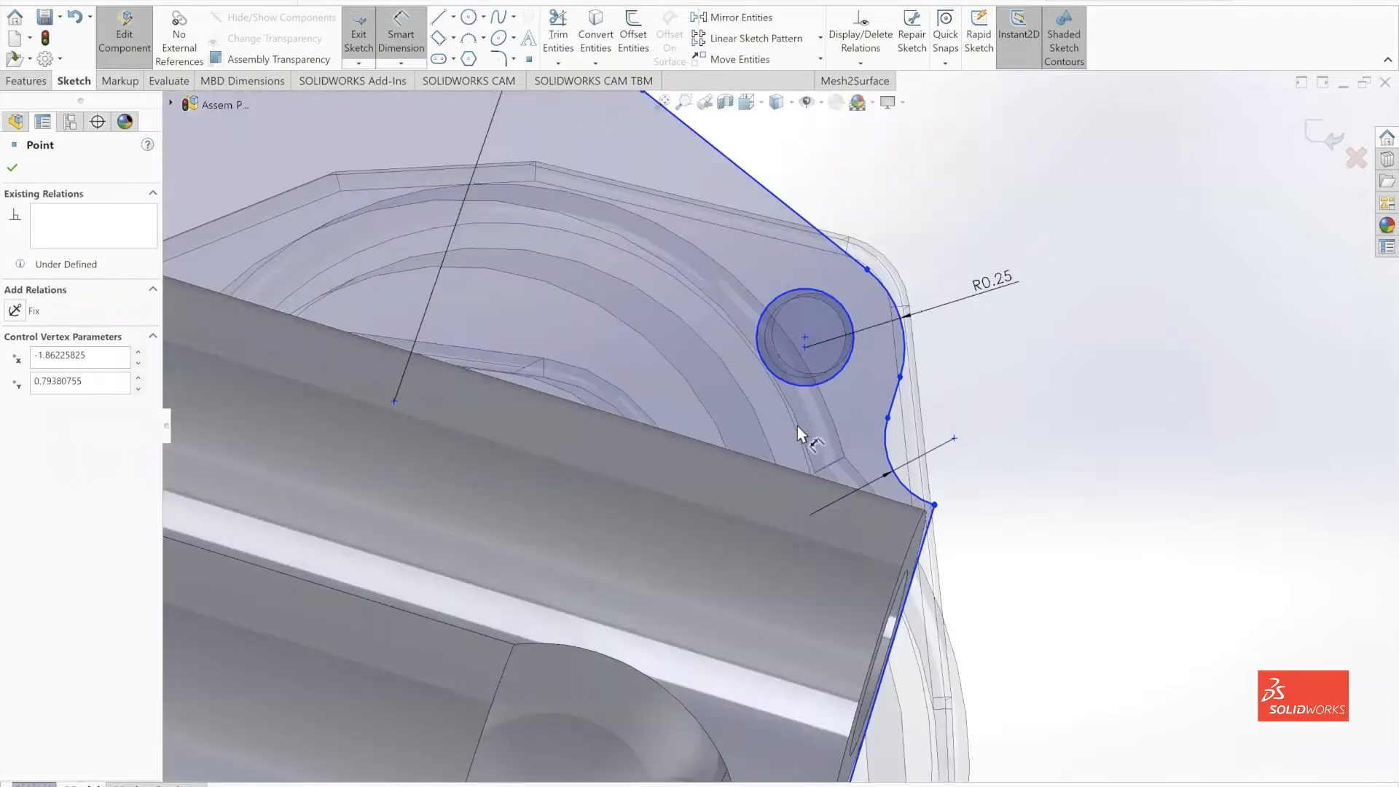
scroll(799, 433, "down", 4)
left_click(796, 447)
Dimension the spacing between the cover's two bolt holes along the smaller cylinder's side to 1.86 in
scroll(816, 449, "up", 5)
scroll(820, 457, "up", 5)
scroll(832, 309, "down", 5)
left_click(833, 309)
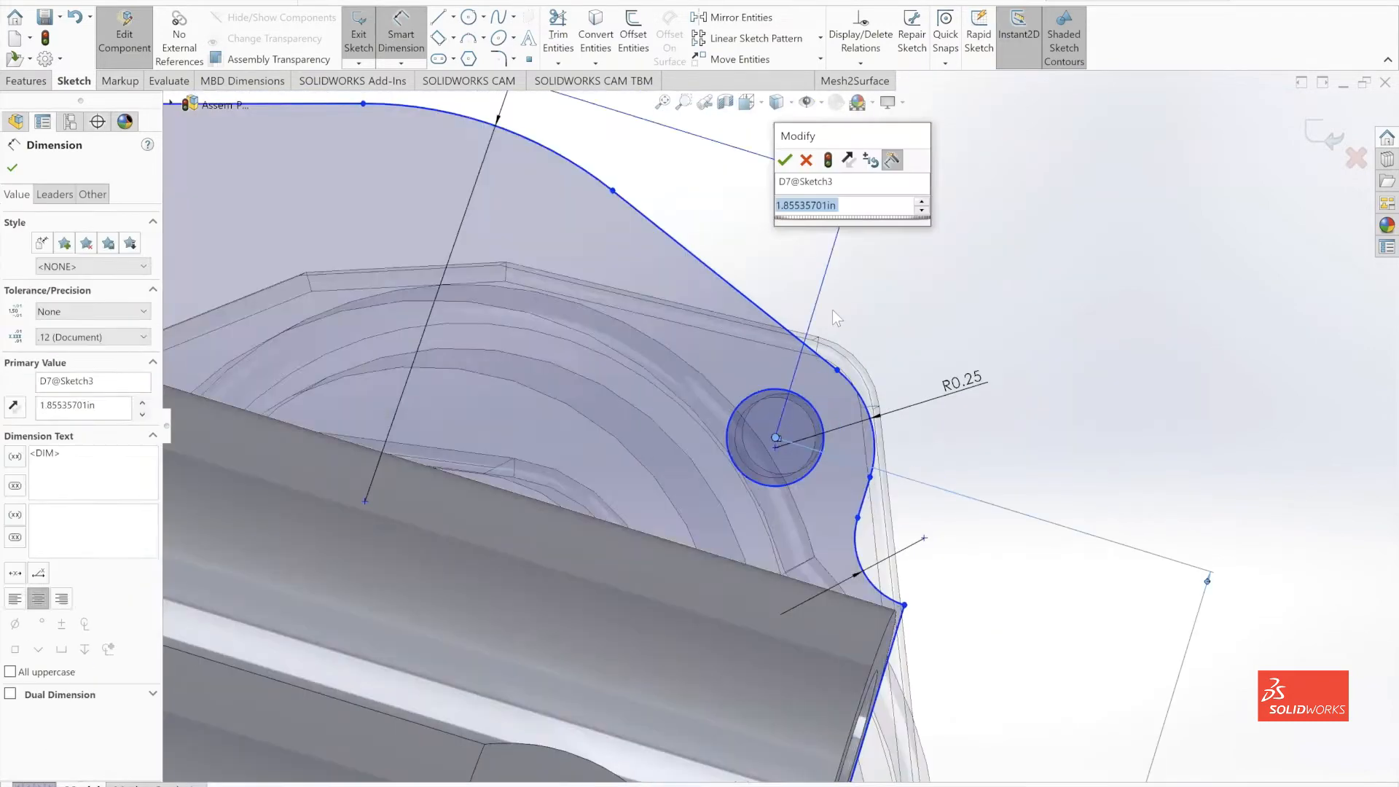
key("Return")
scroll(832, 309, "up", 5)
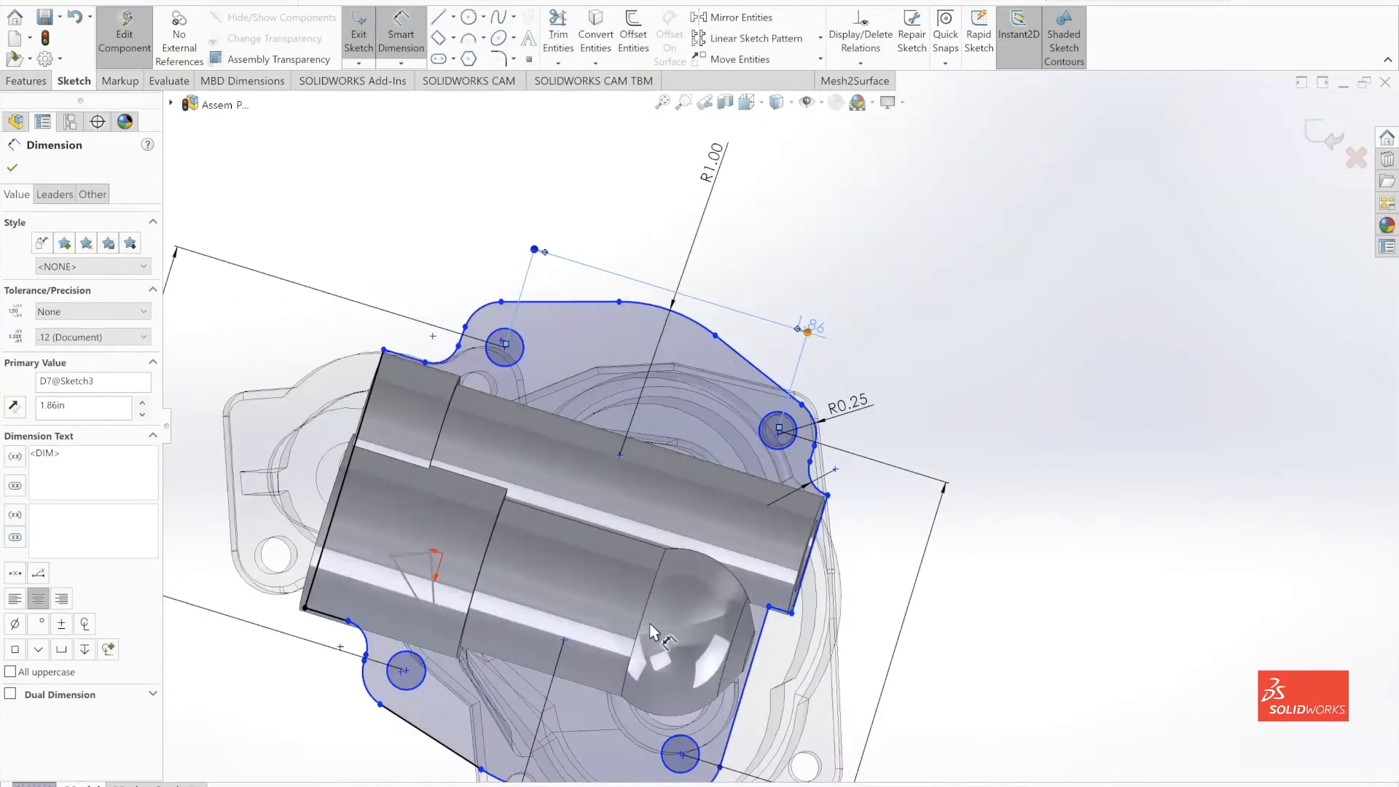
Make the two construction lines joining the cover's bolt-hole centers along its long sides parallel
left_click(495, 530)
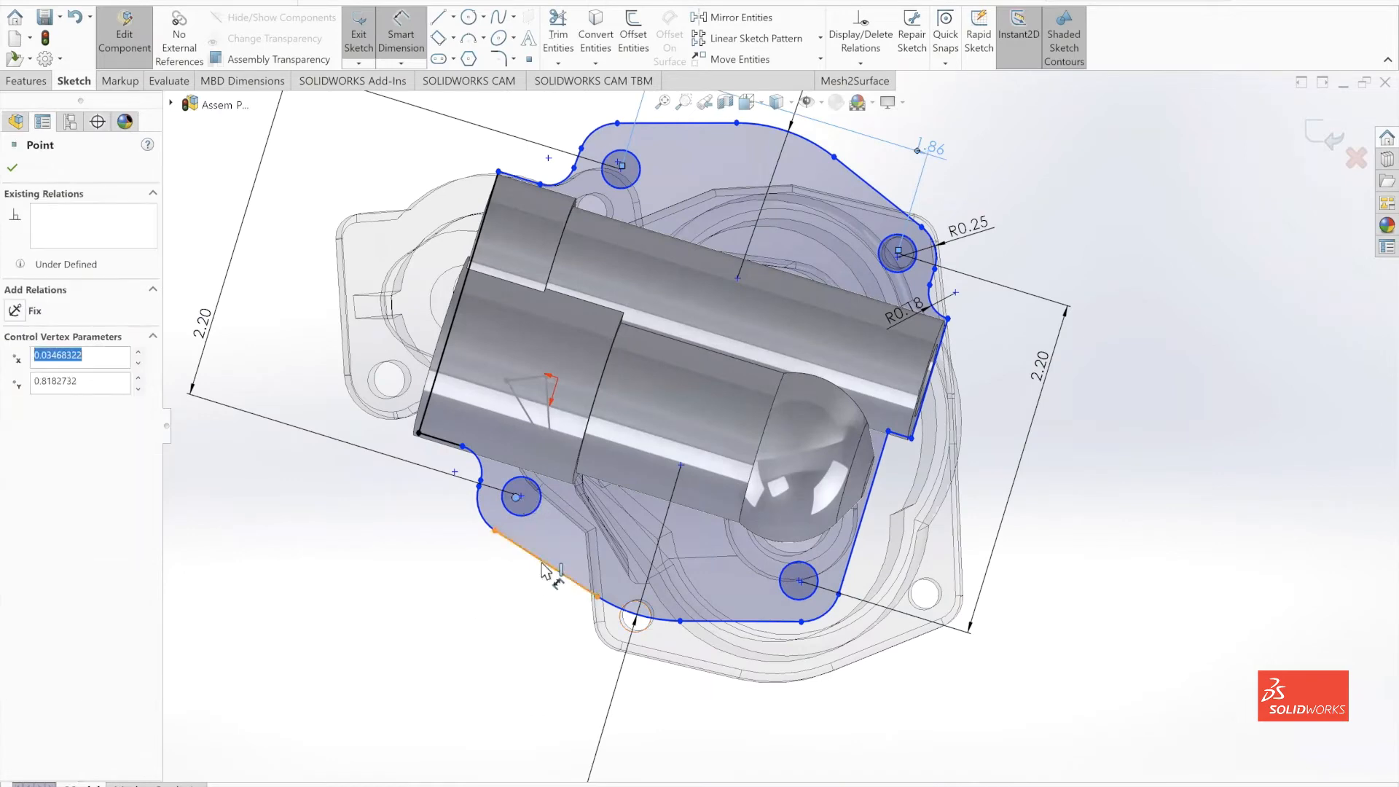
left_click(16, 468)
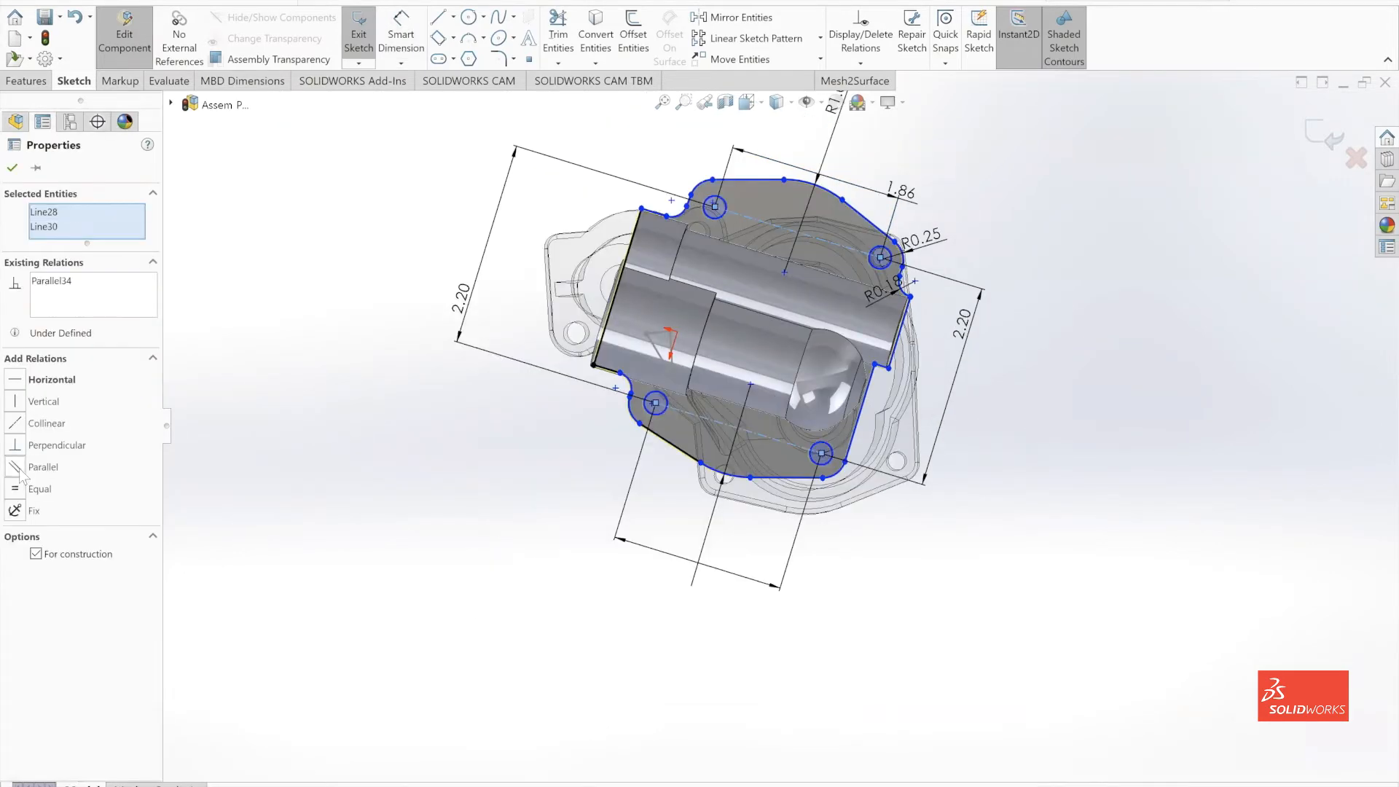
left_click(12, 168)
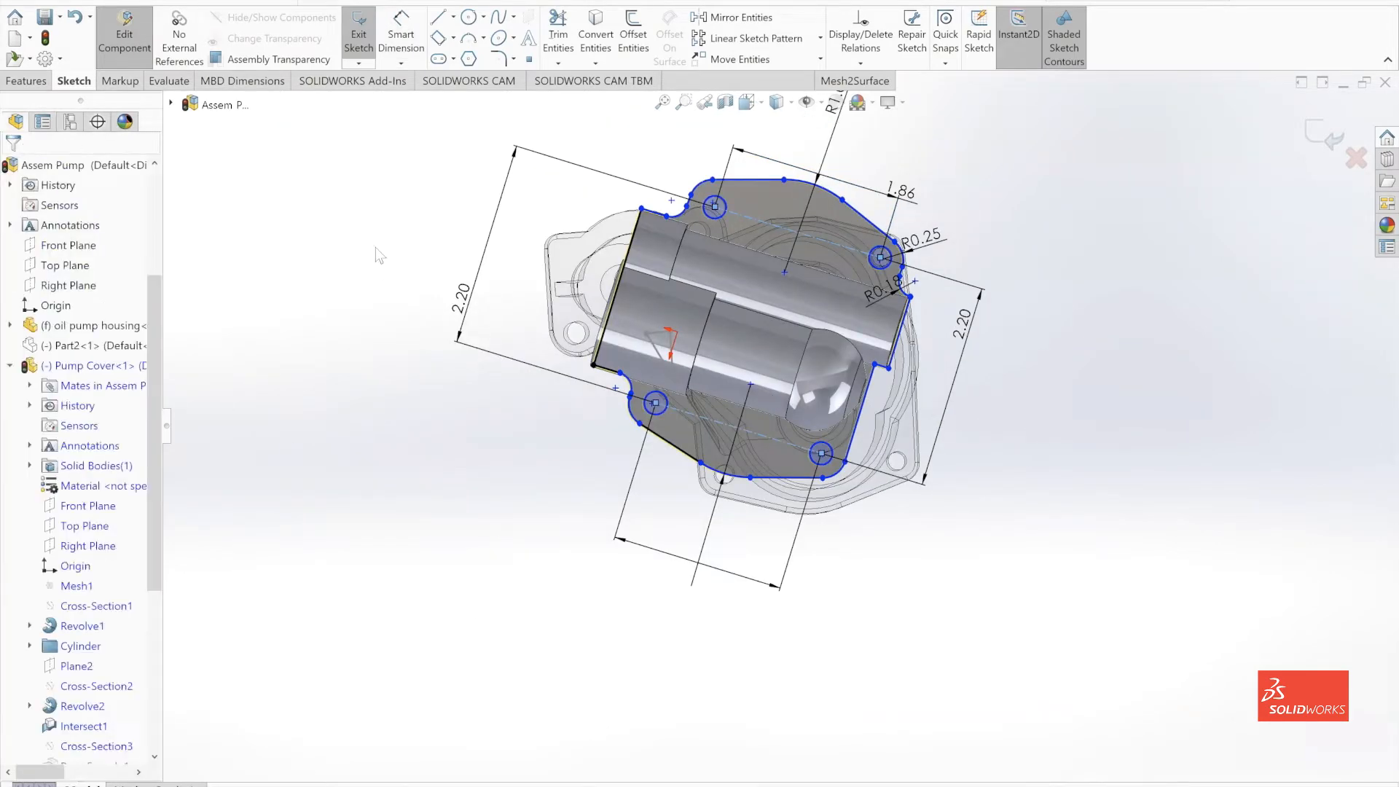
Draw a construction line between the centers of the cover's two bolt holes at the cylinders' flat end
left_click(453, 17)
left_click(715, 207)
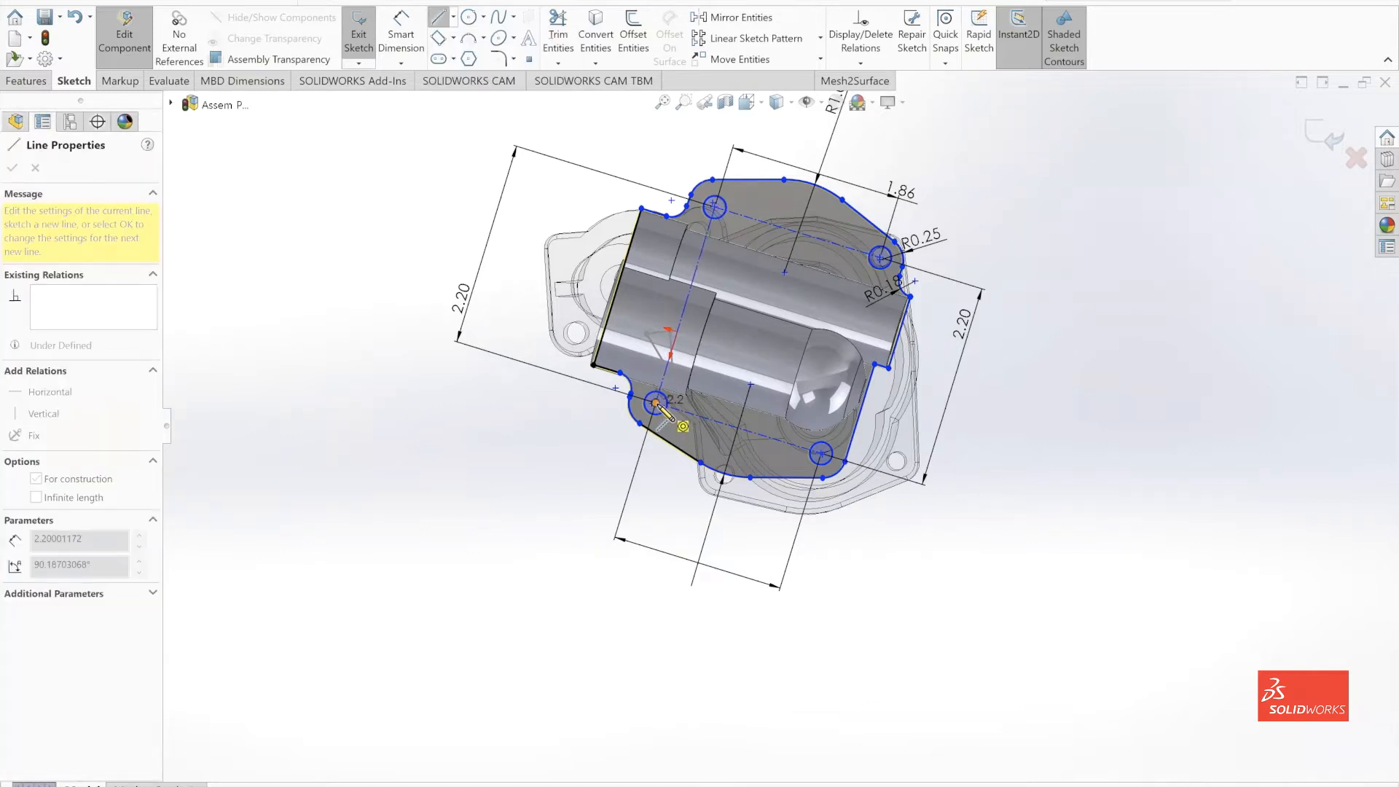
left_click(656, 403)
double_click(511, 417)
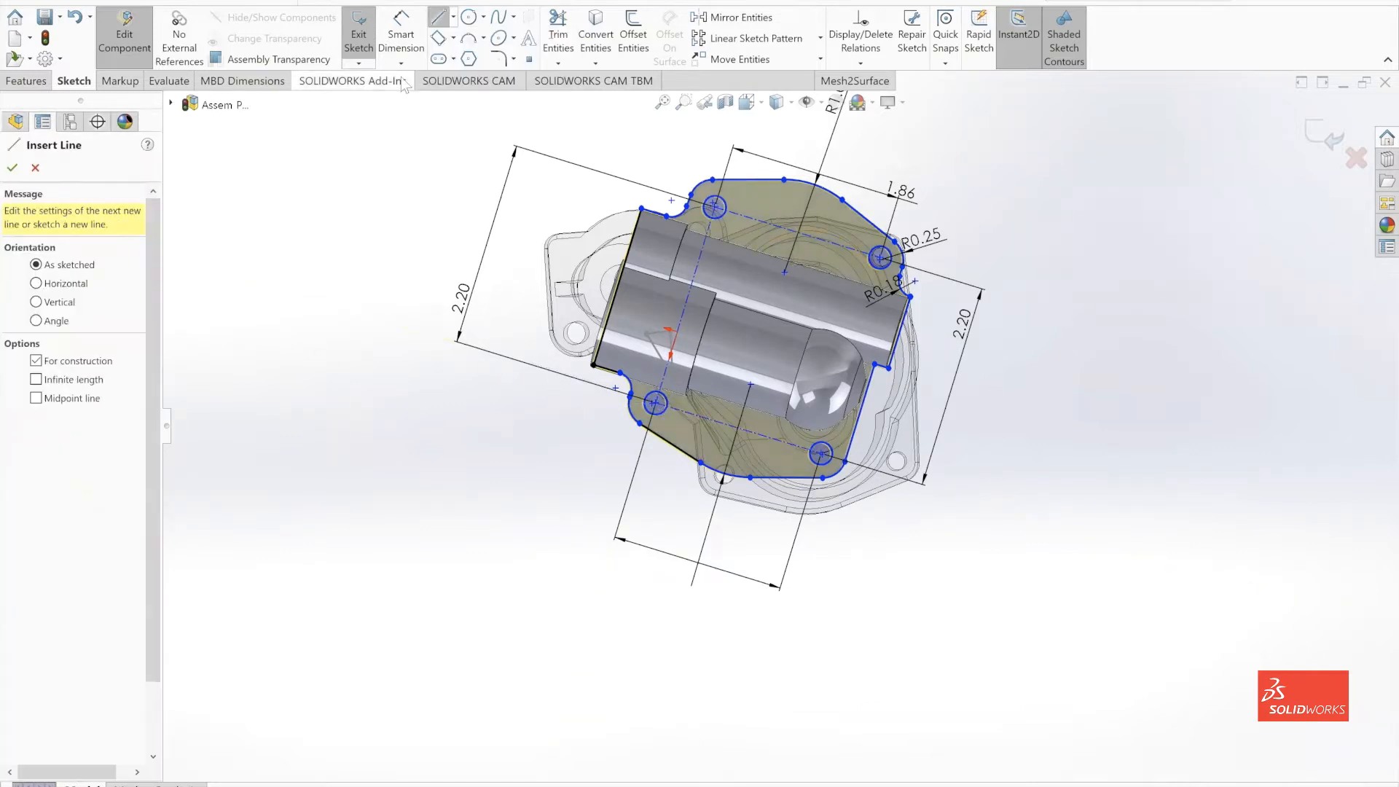
left_click(13, 168)
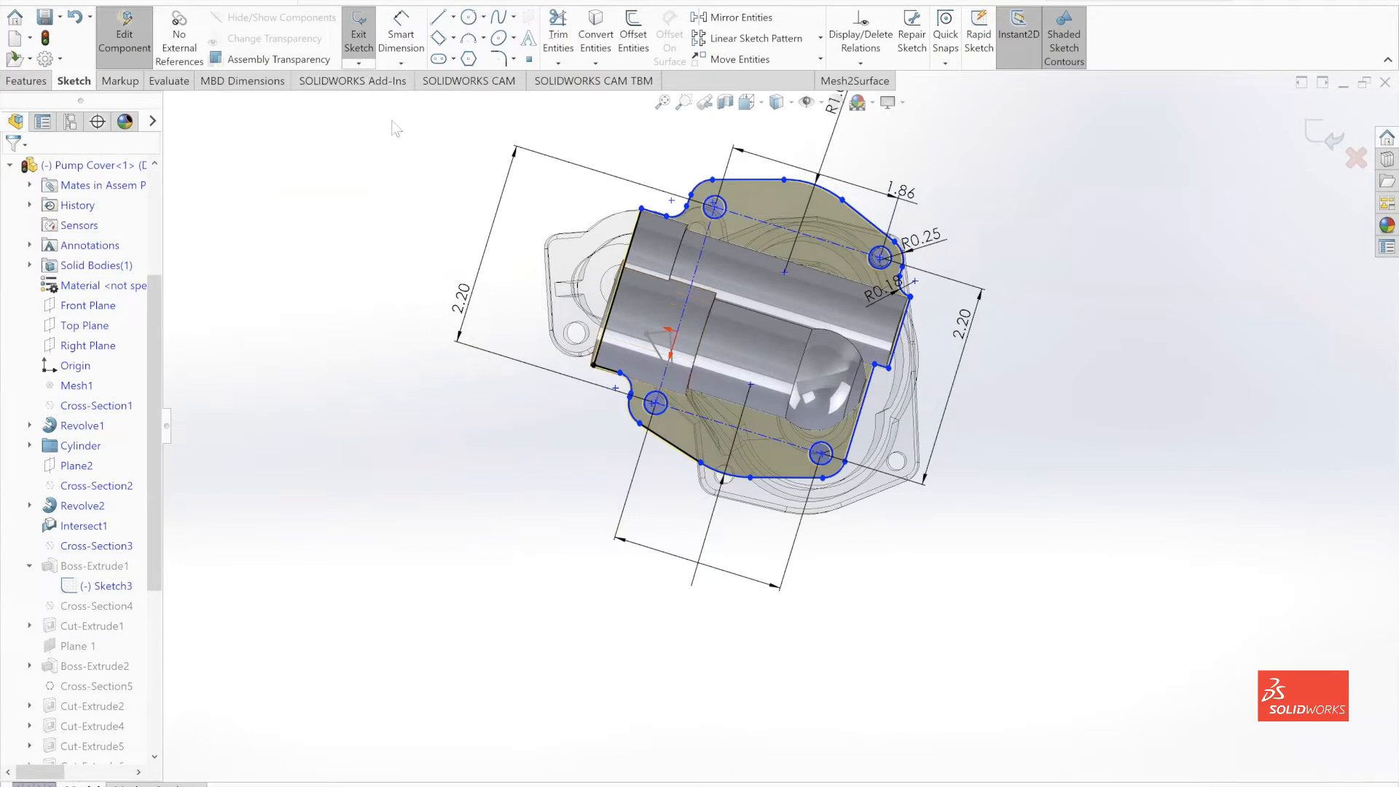
Make the flat-end construction line perpendicular to the domed cylinder side's construction line, and exit the sketch with a rebuild
left_click(688, 310)
left_click(702, 416, "ctrl")
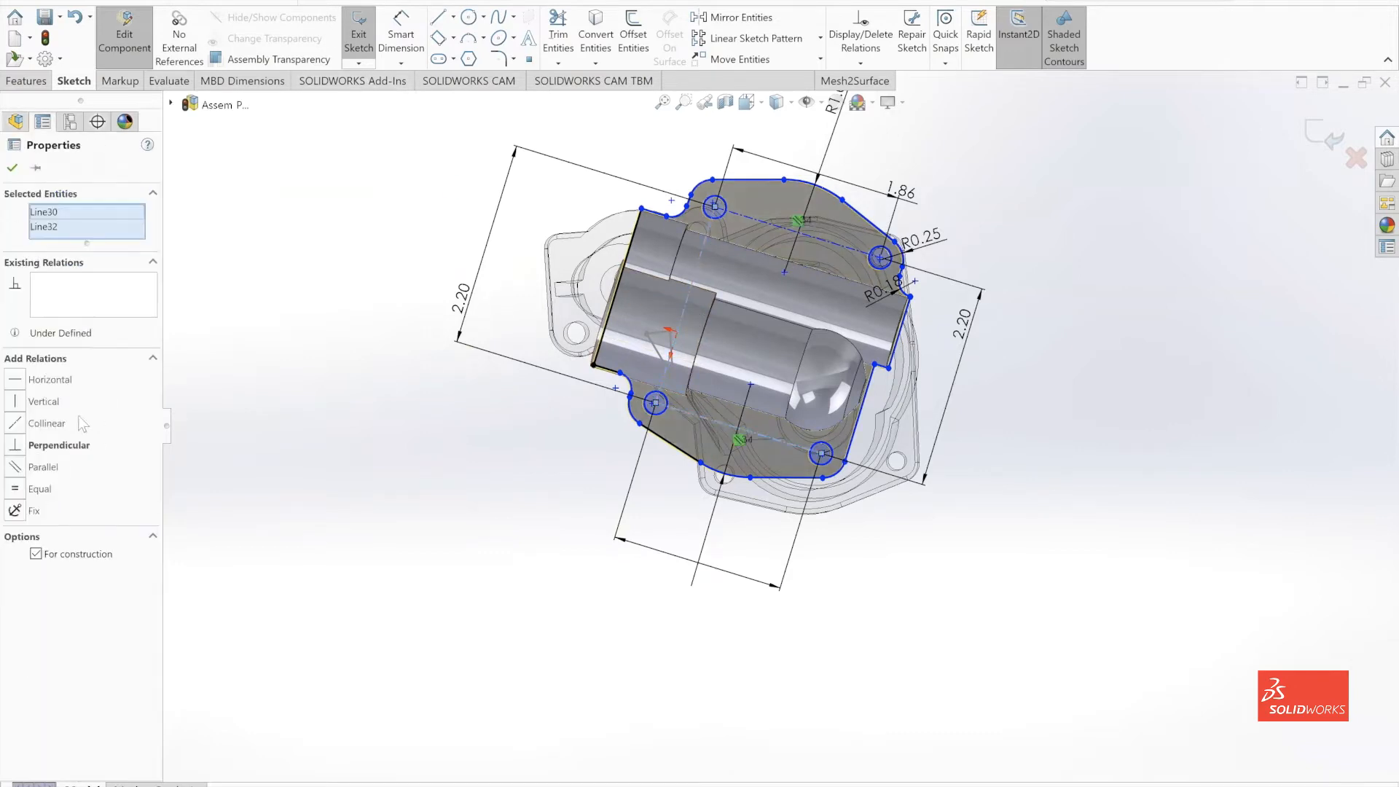
left_click(49, 446)
left_click(10, 162)
scroll(644, 333, "up", 2)
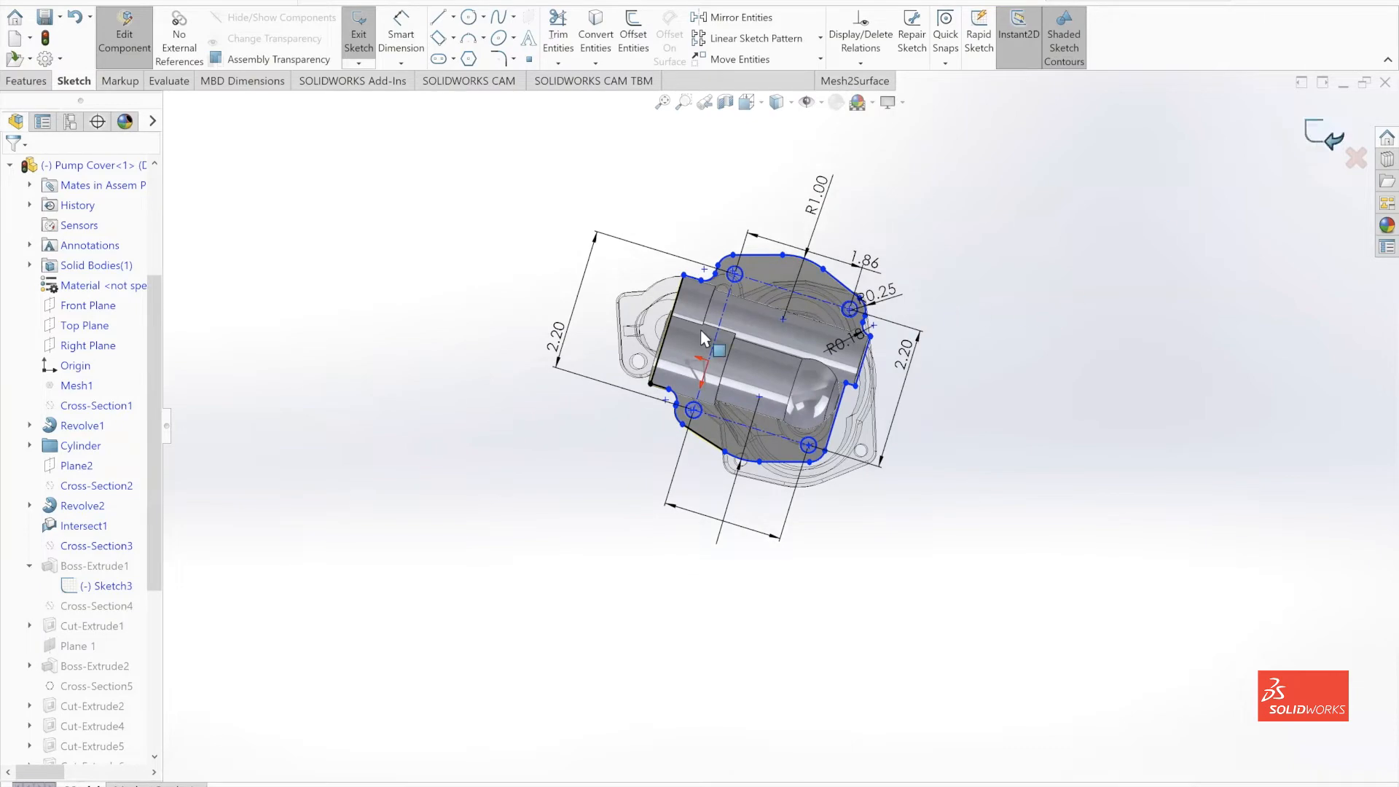
key("ctrl+b")
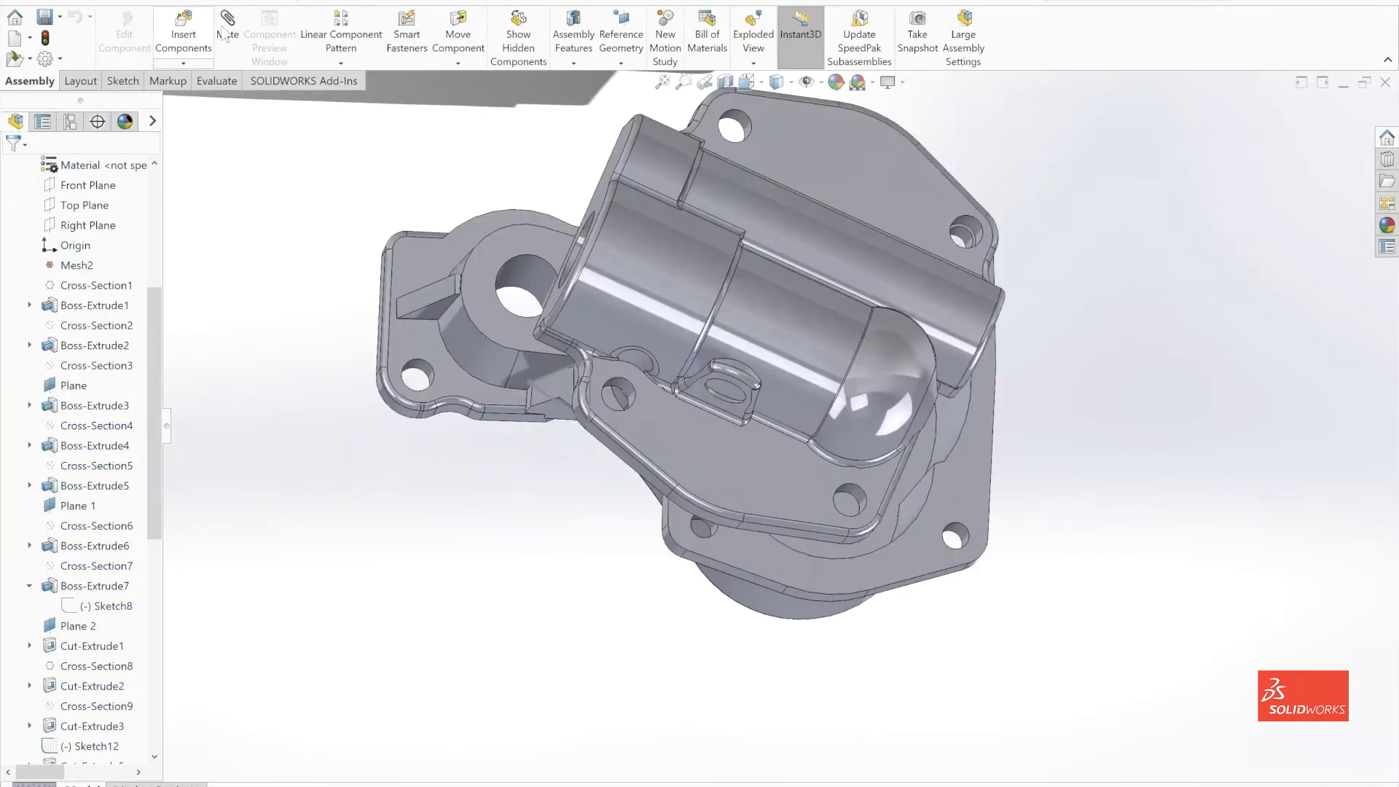
Add a concentric mate between the pump cover's bolt hole near the domed end and the matching housing hole
key("m")
left_click(851, 494)
left_click(956, 537)
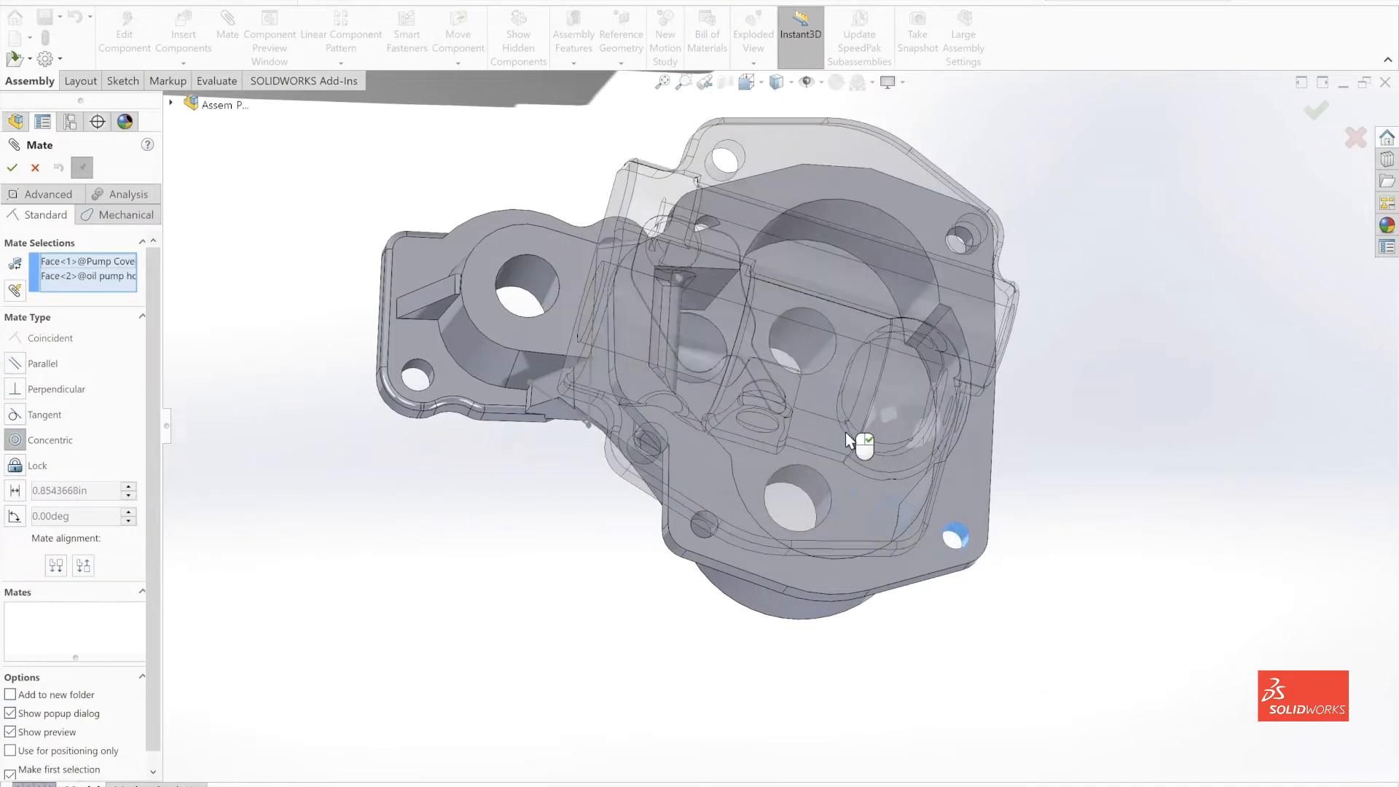
right_click(568, 605)
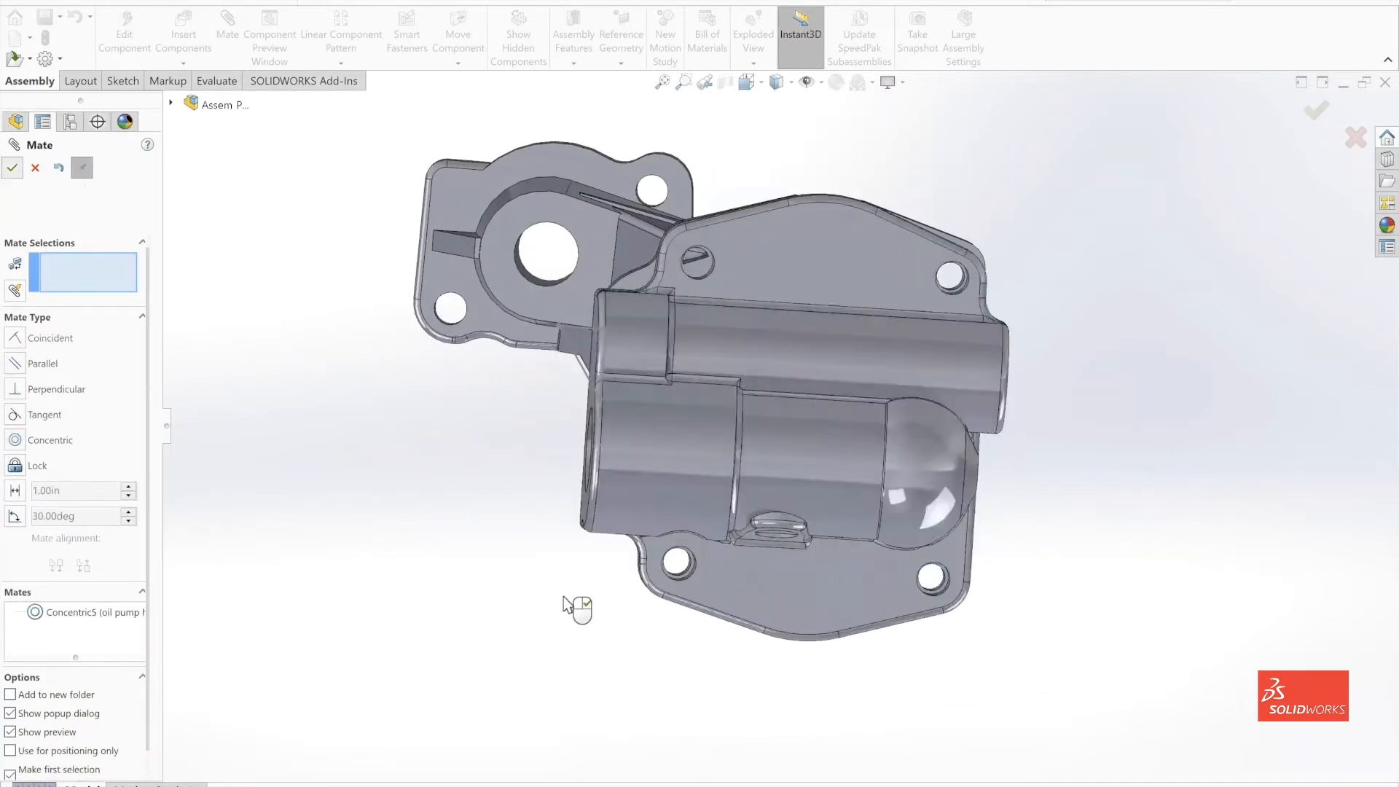
Examine from several sides how the pump cover sits on the housing and how their edges align
middle_click_drag(569, 605, 384, 303)
scroll(384, 303, "down", 8)
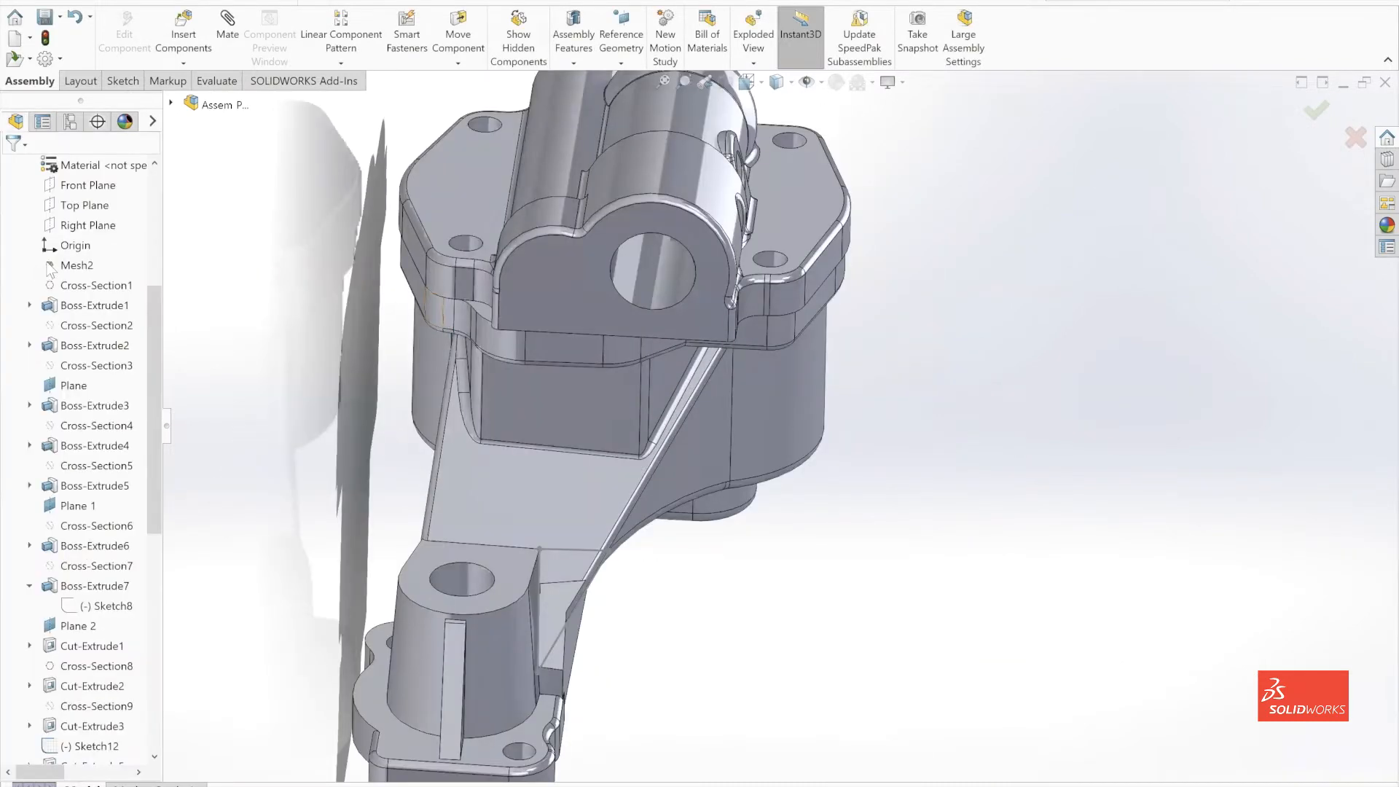
scroll(73, 284, "up", 4)
left_click(10, 287)
middle_click_drag(656, 277, 540, 356)
scroll(644, 341, "down", 2)
scroll(693, 375, "up", 6)
scroll(540, 356, "down", 2)
scroll(699, 568, "down", 1)
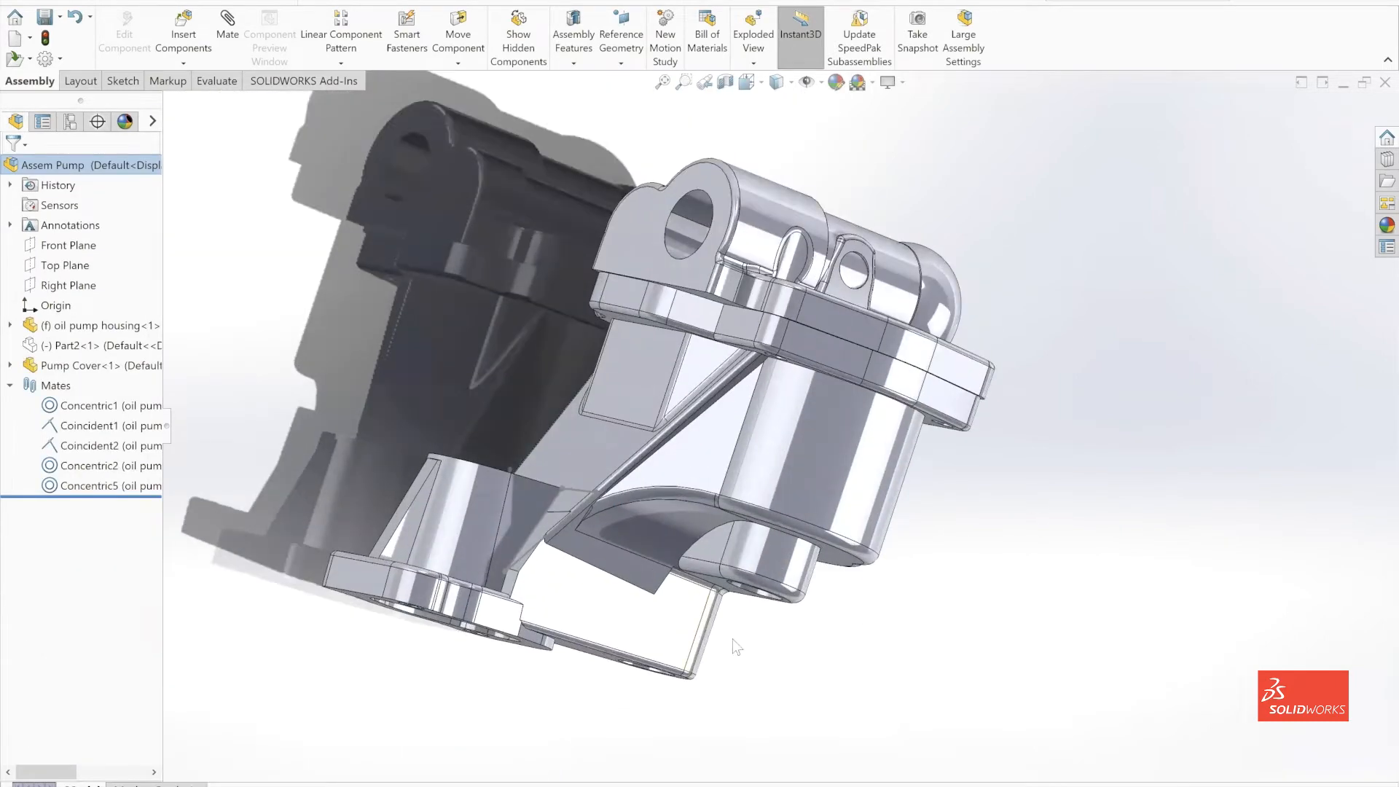
middle_click_drag(718, 625, 557, 149)
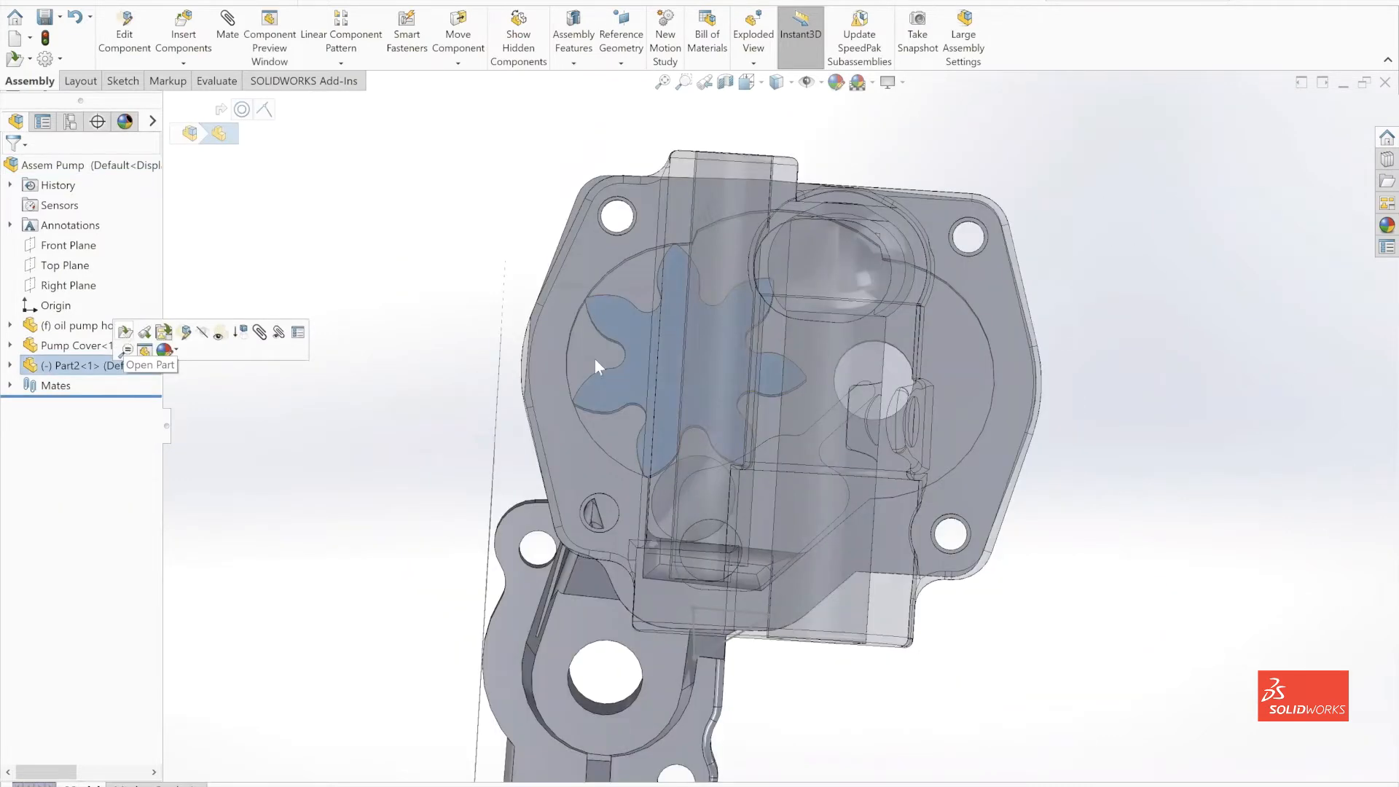
Open the gear component as its own part and hide Cross-Section2
left_click(125, 334)
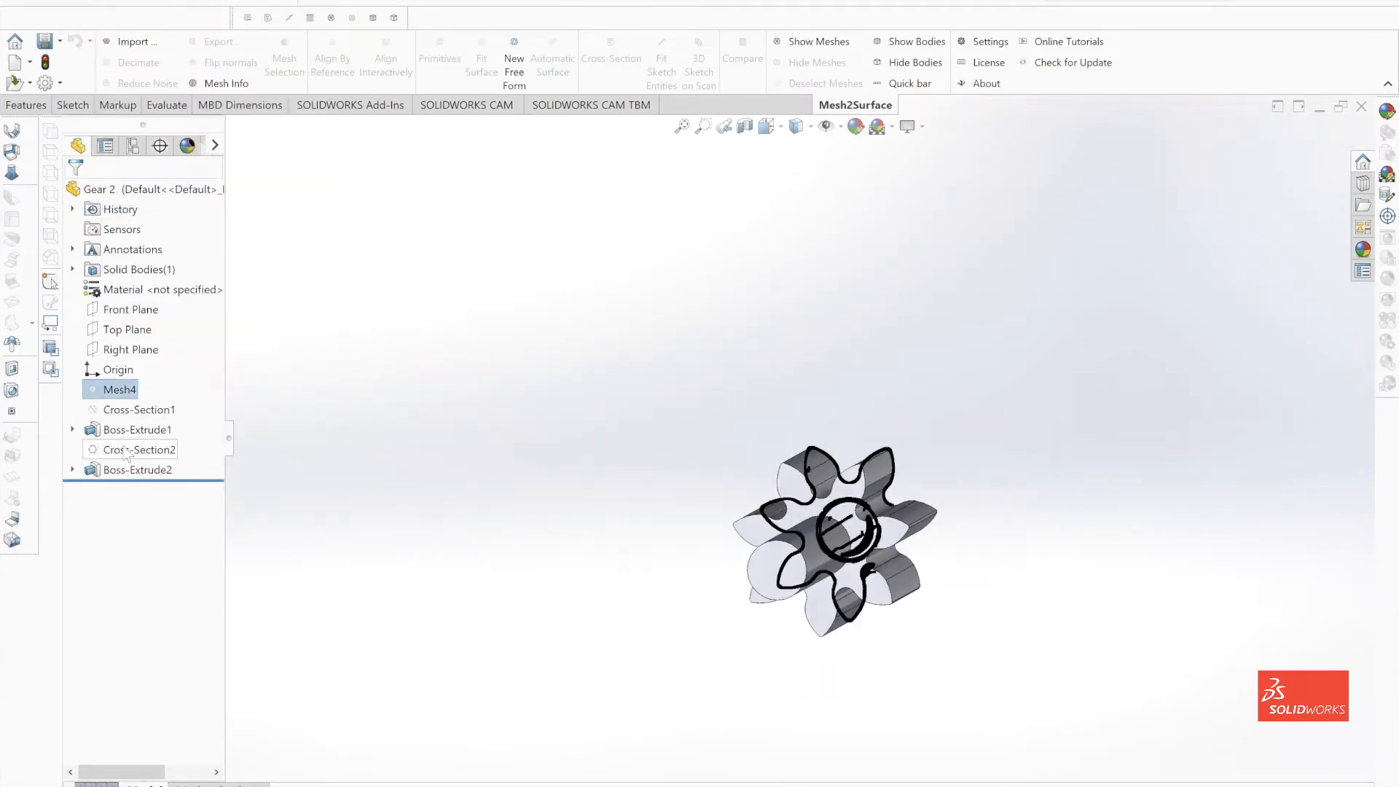
right_click(125, 449)
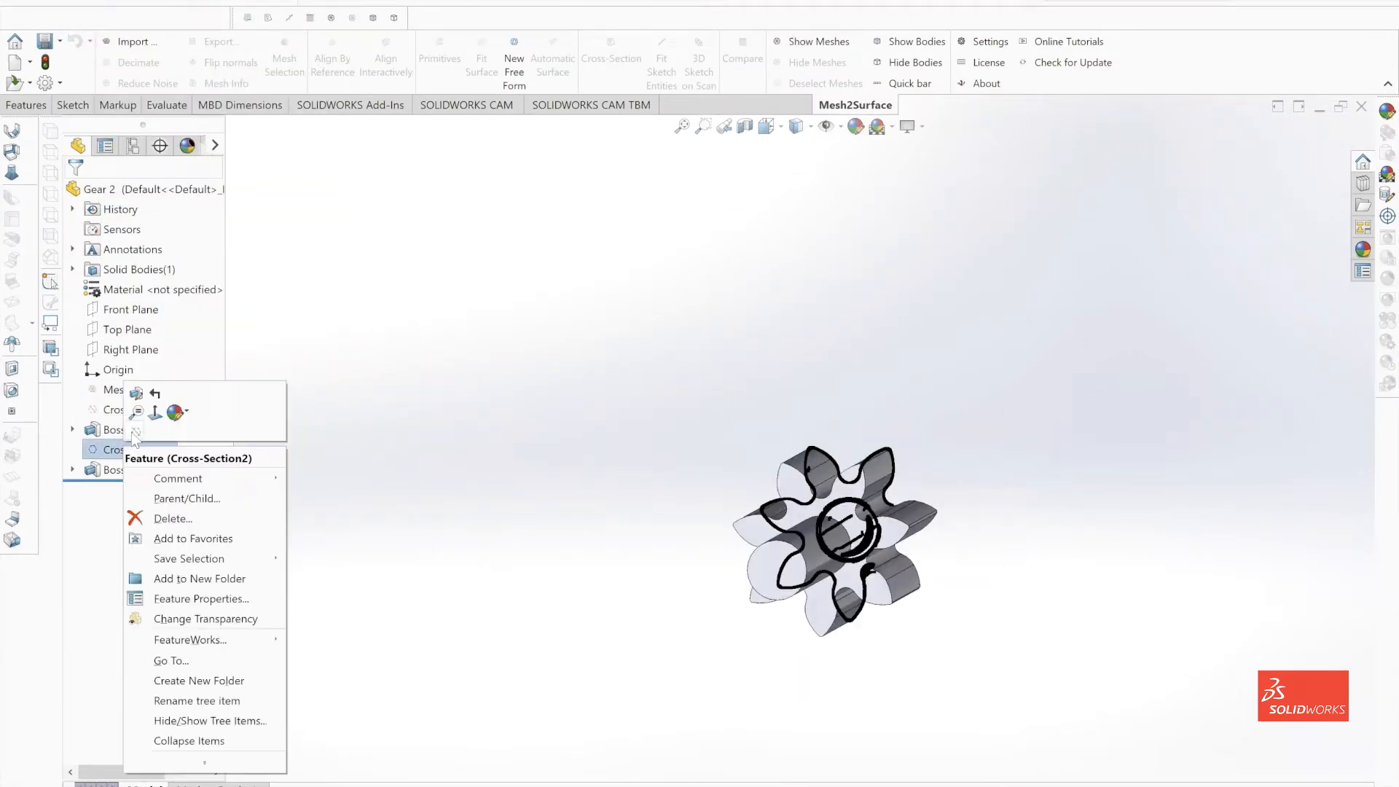
left_click(135, 435)
middle_click_drag(809, 543, 894, 522)
scroll(920, 529, "down", 4)
middle_click_drag(778, 499, 644, 464)
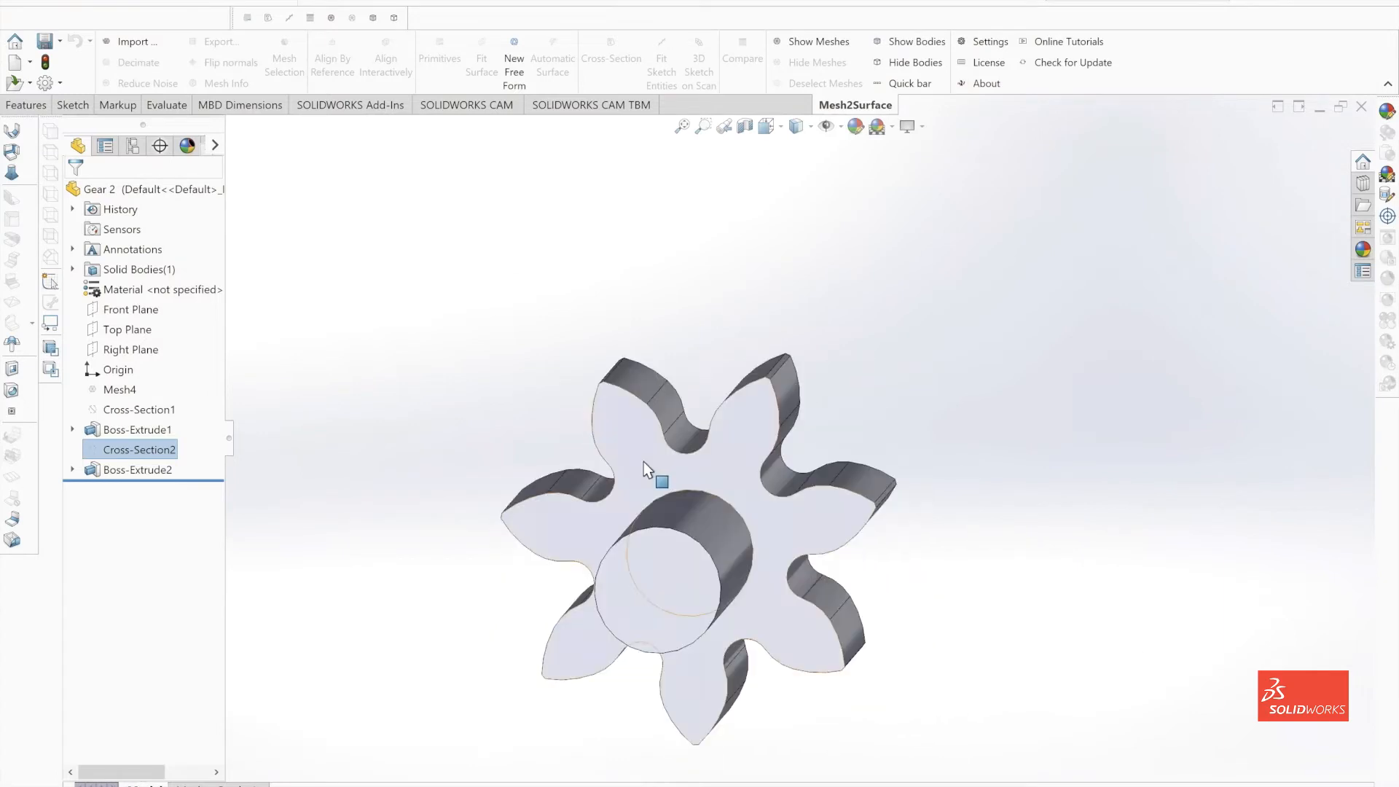
Sketch a circle on the gear's shaft-side end face, centered on the shaft and slightly larger than it
left_click(643, 462)
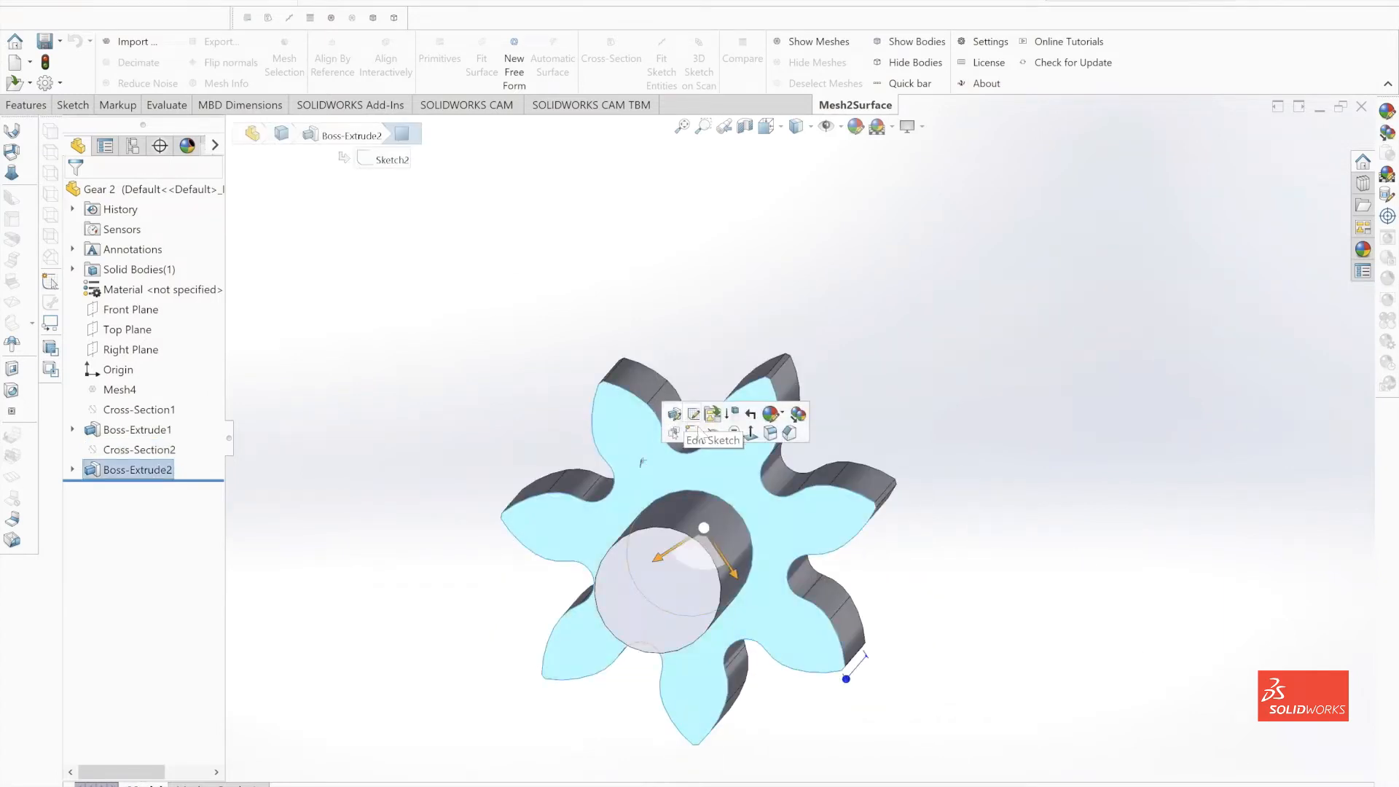
left_click(697, 428)
mouse_move(689, 456)
middle_mouse_down()
mouse_move(661, 387)
mouse_move(671, 465)
middle_mouse_up()
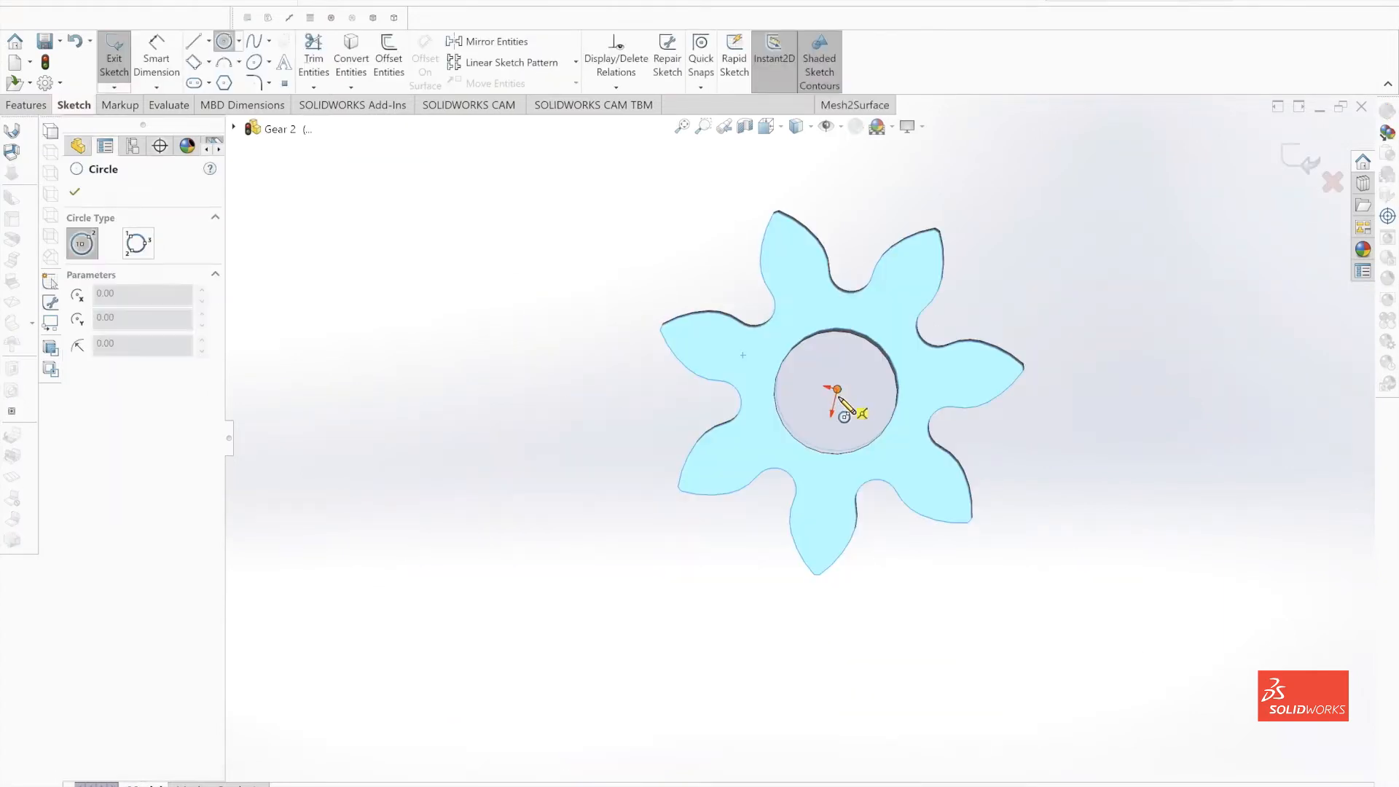
left_click(836, 389)
left_click(880, 328)
left_click(75, 193)
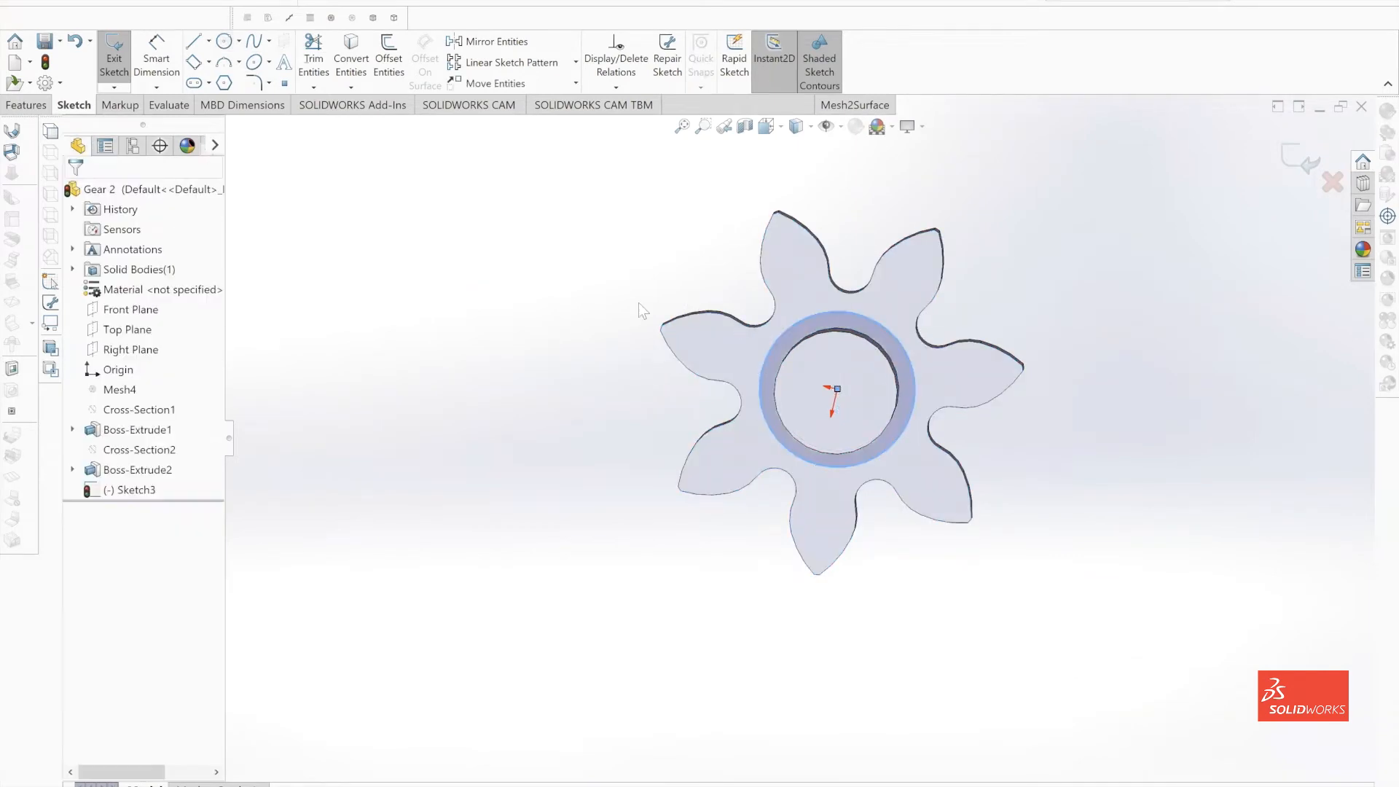
Cut away the protruding shaft by extruding the circle outward from the gear face to a blind depth of 2.44 in
middle_click_drag(641, 310, 514, 312)
left_click(26, 104)
left_click(335, 62)
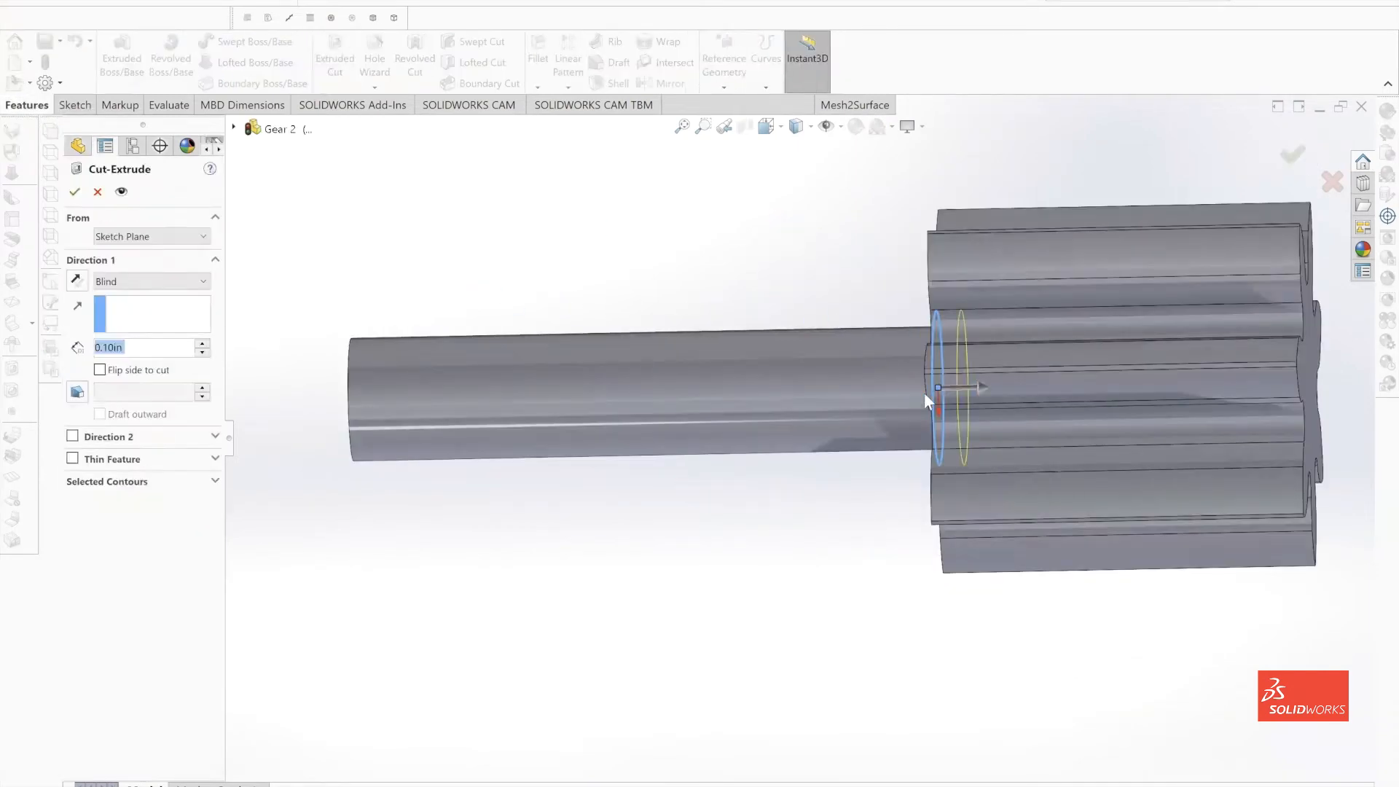
left_click_drag(878, 384, 316, 391)
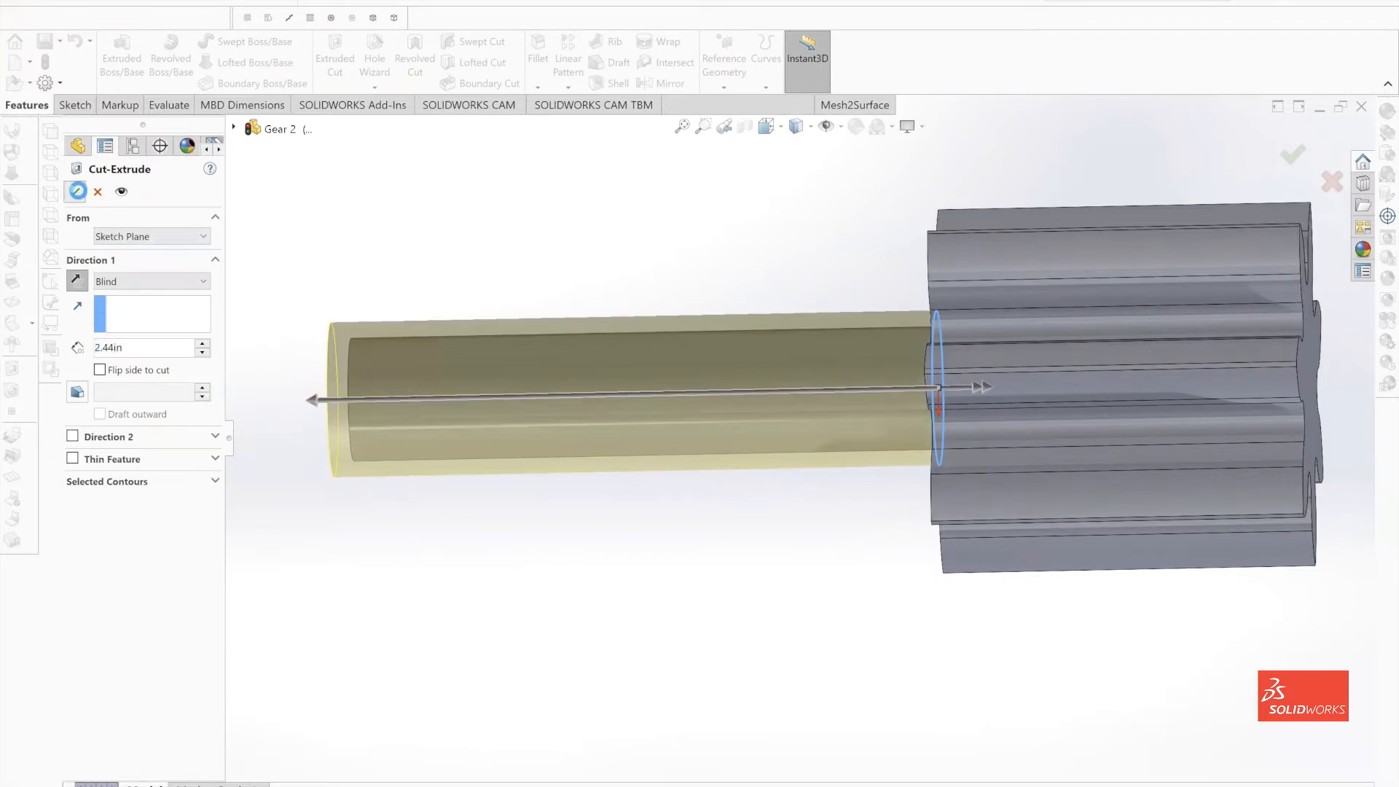
left_click(75, 192)
Sketch a centered circle on the gear's end face and set its diameter to 0.50 in
mouse_move(774, 350)
middle_mouse_down()
mouse_move(1079, 390)
mouse_move(984, 390)
middle_mouse_up()
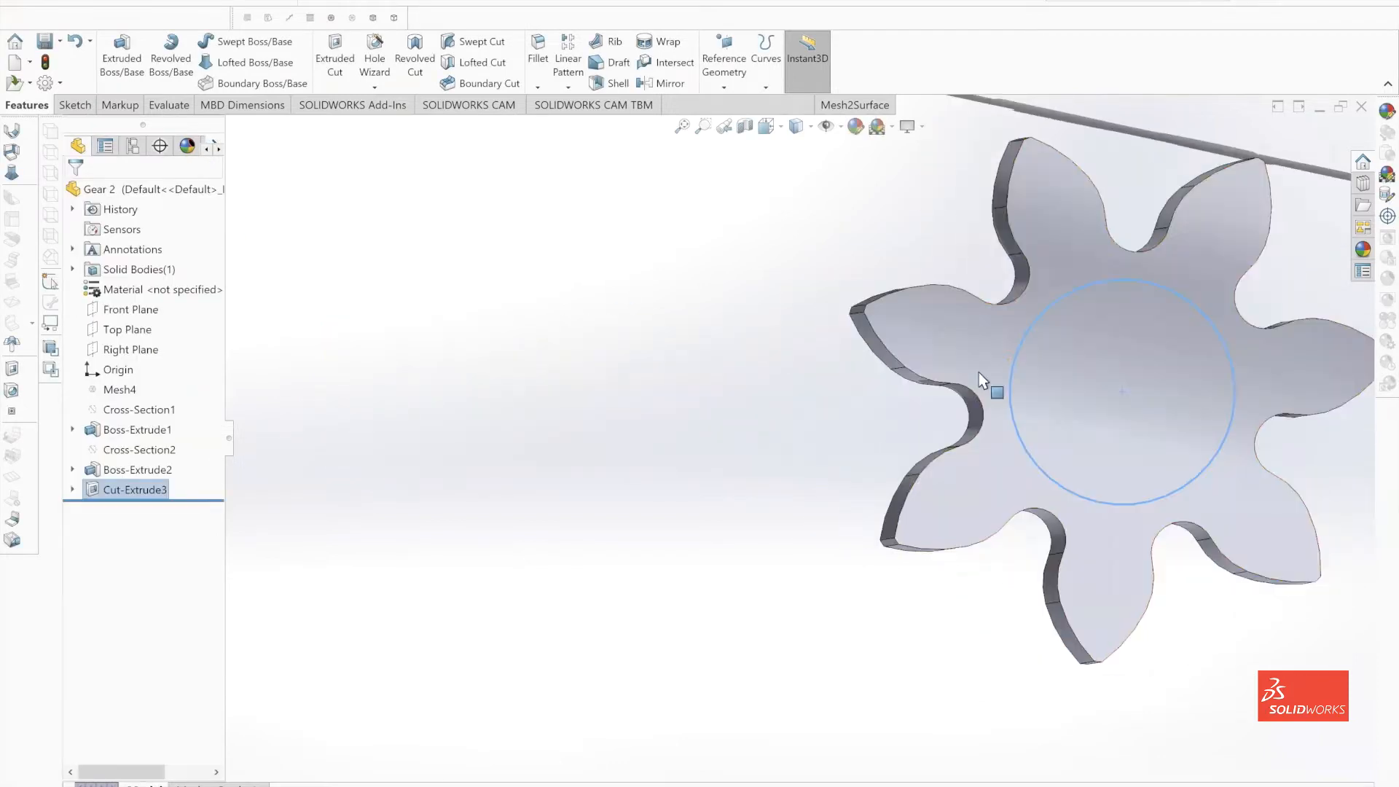
left_click(74, 105)
left_click(223, 42)
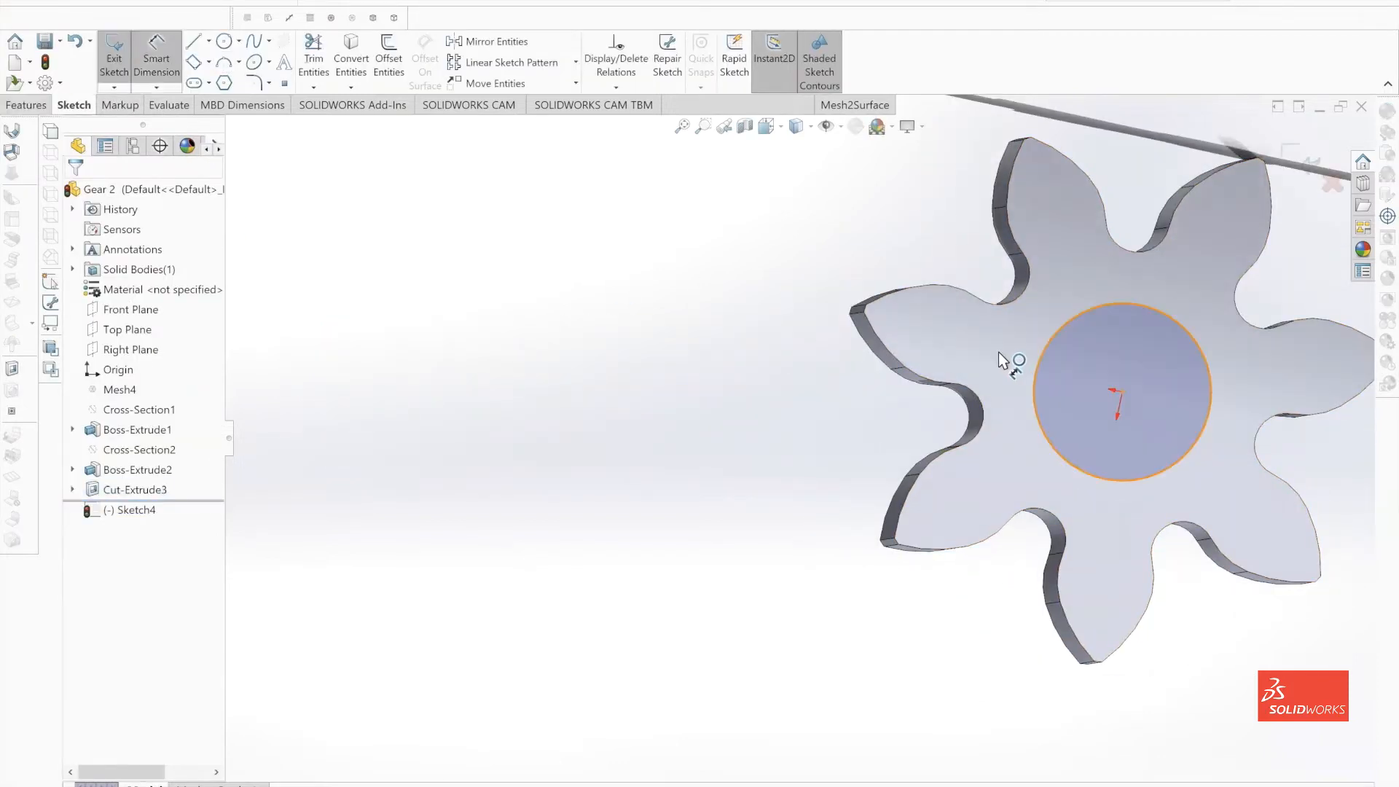
left_click(1038, 364)
left_click(818, 432)
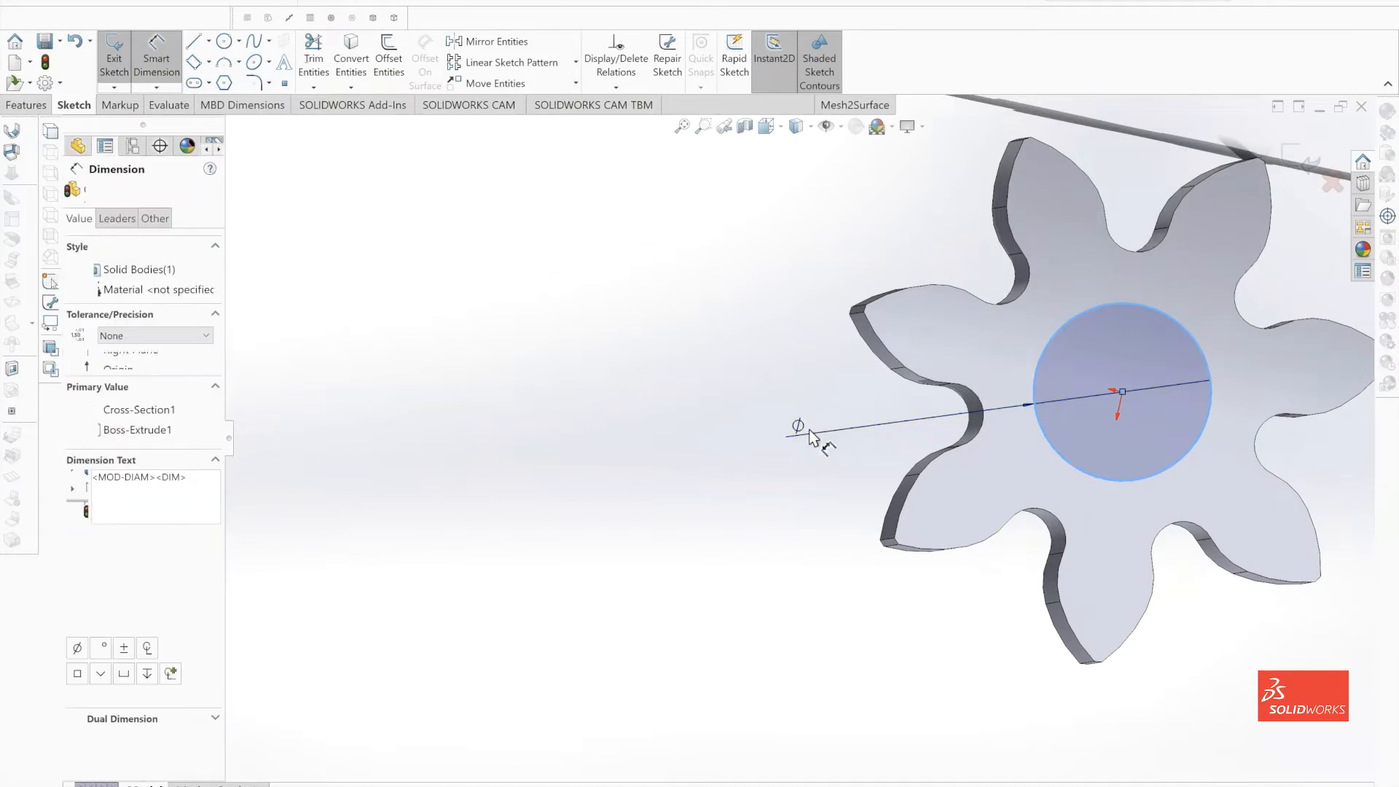
type(".5")
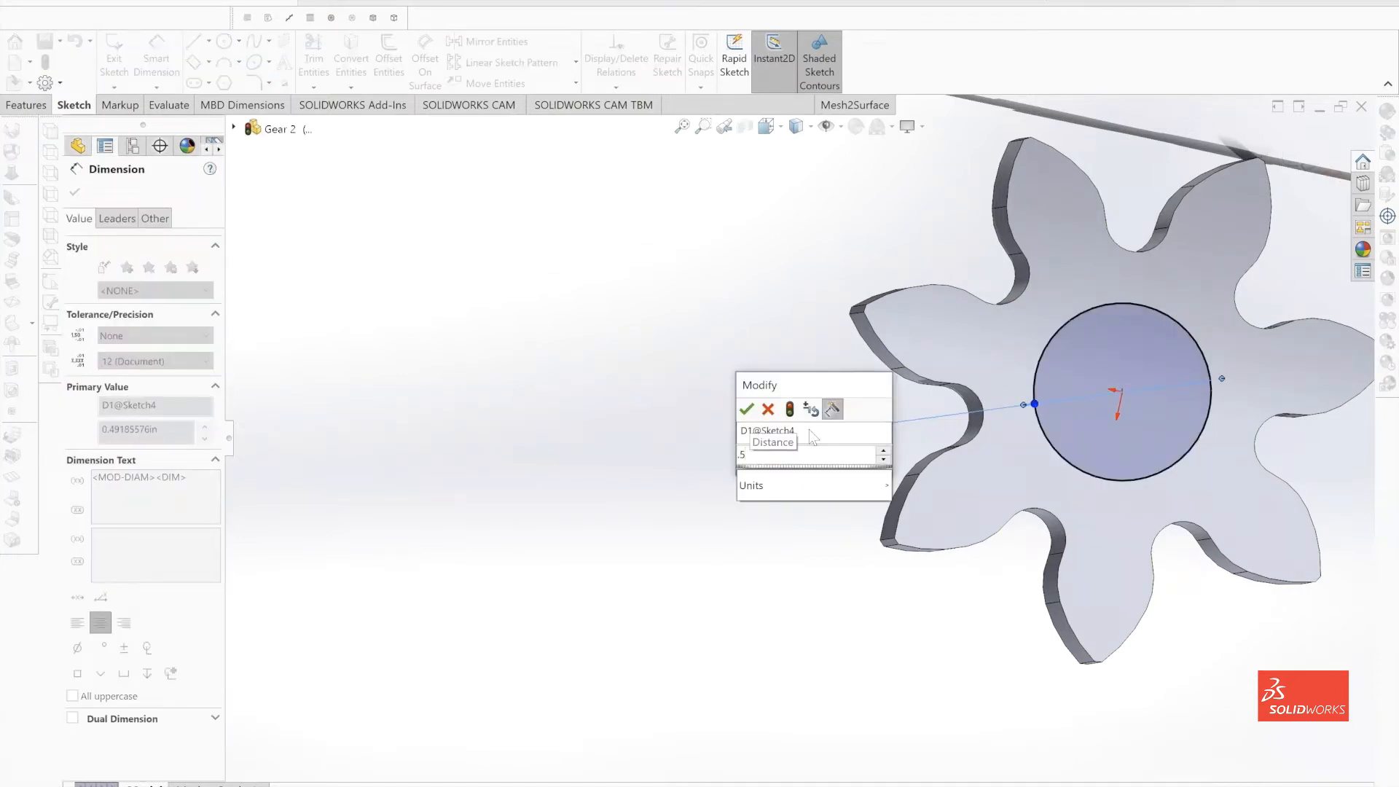
key("Return")
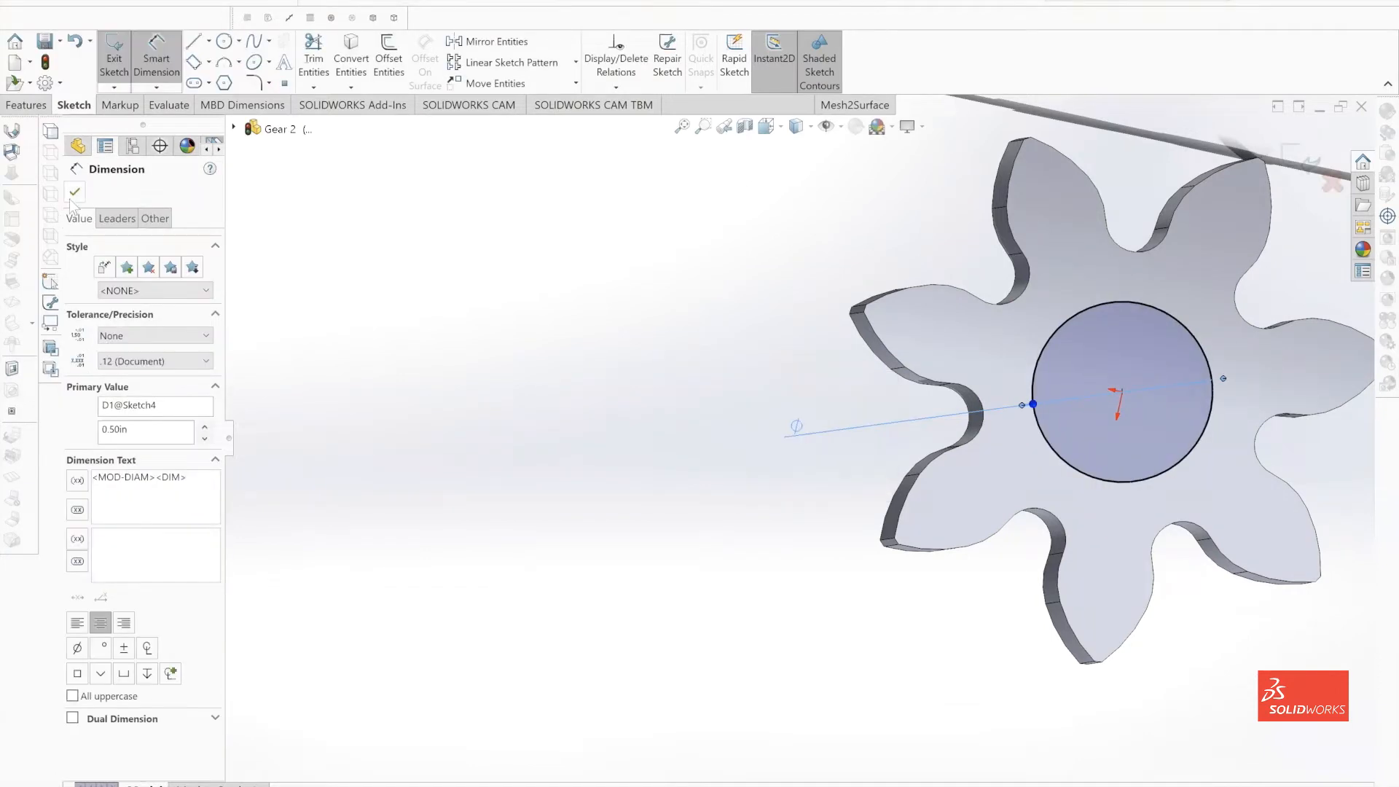
key("Escape")
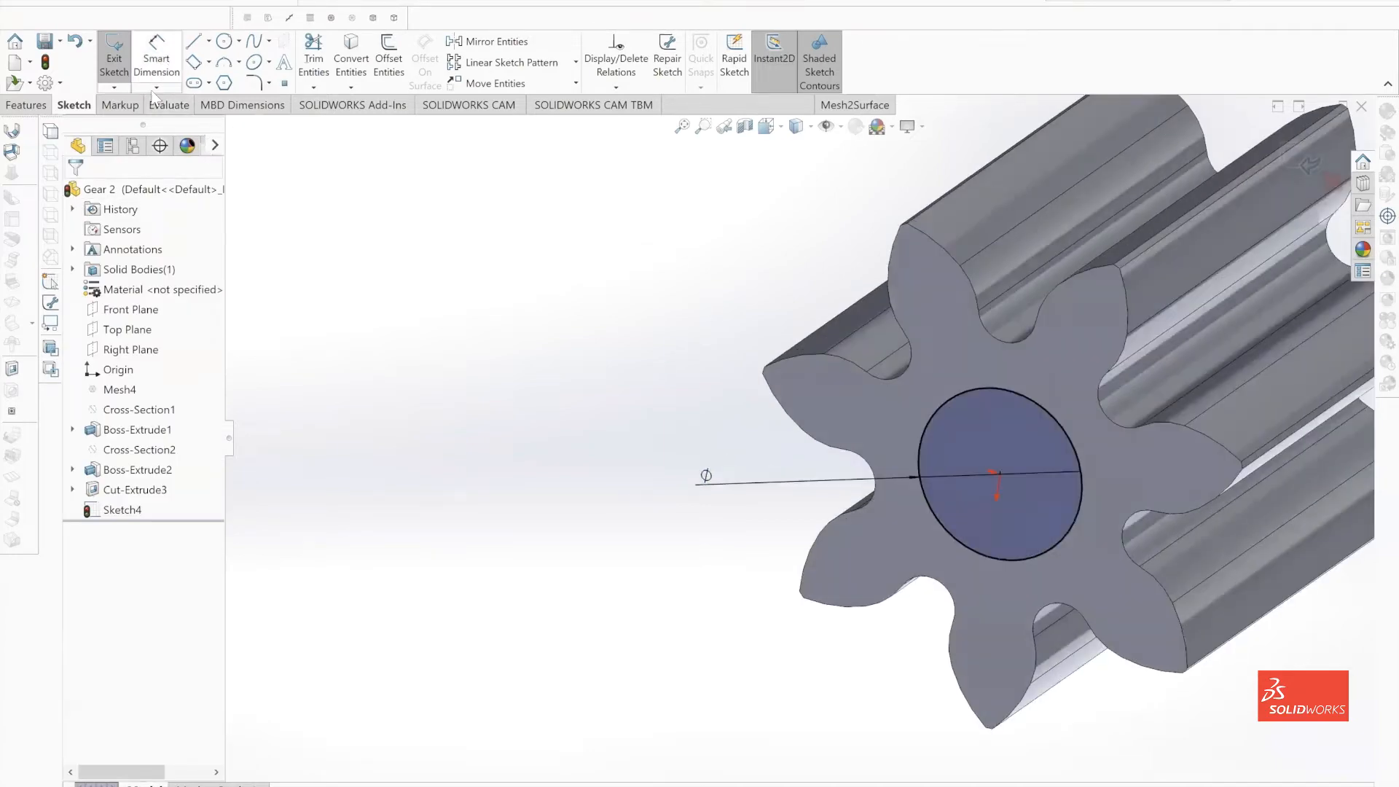
Cut the center bore through the gear from the circle to a blind depth of 2.44 in
left_click(106, 66)
left_click(332, 60)
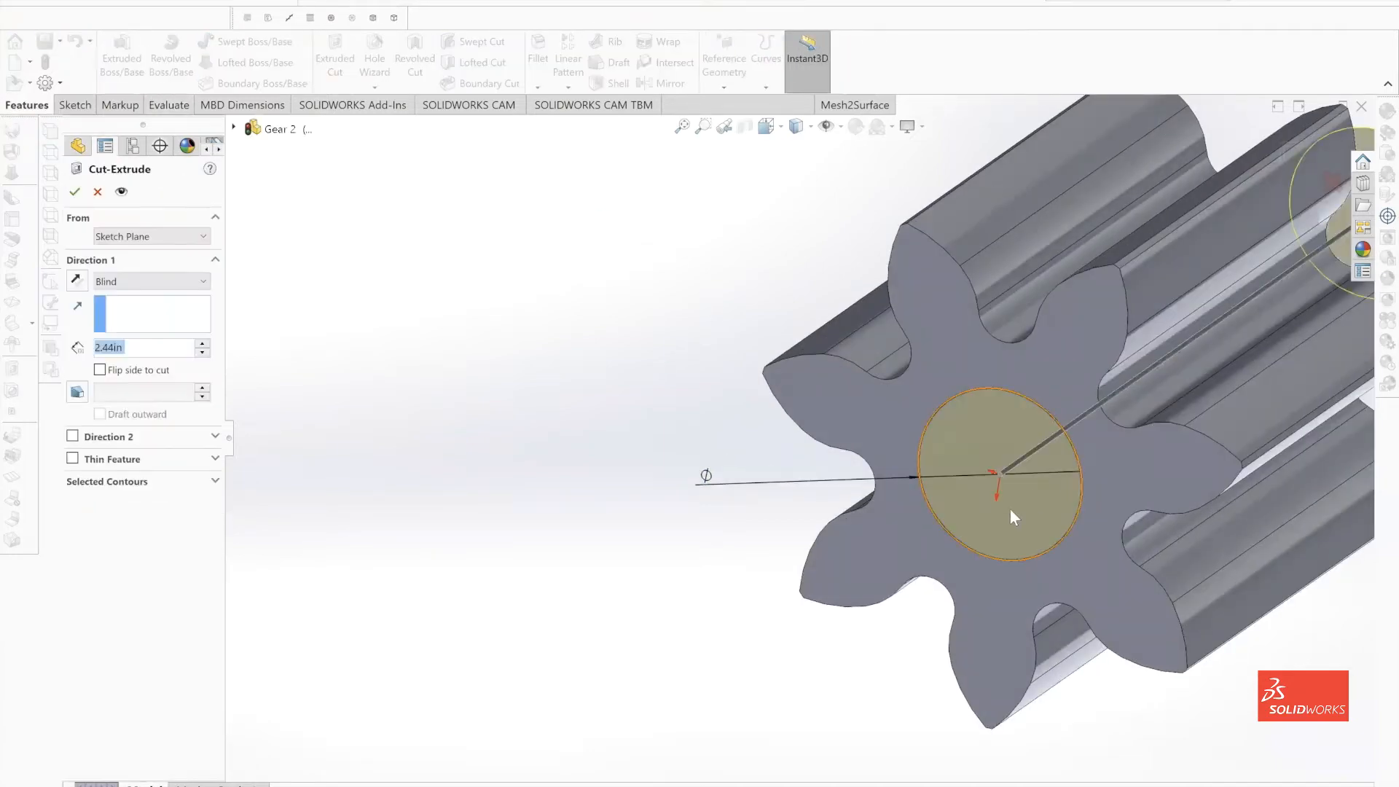
key("Return")
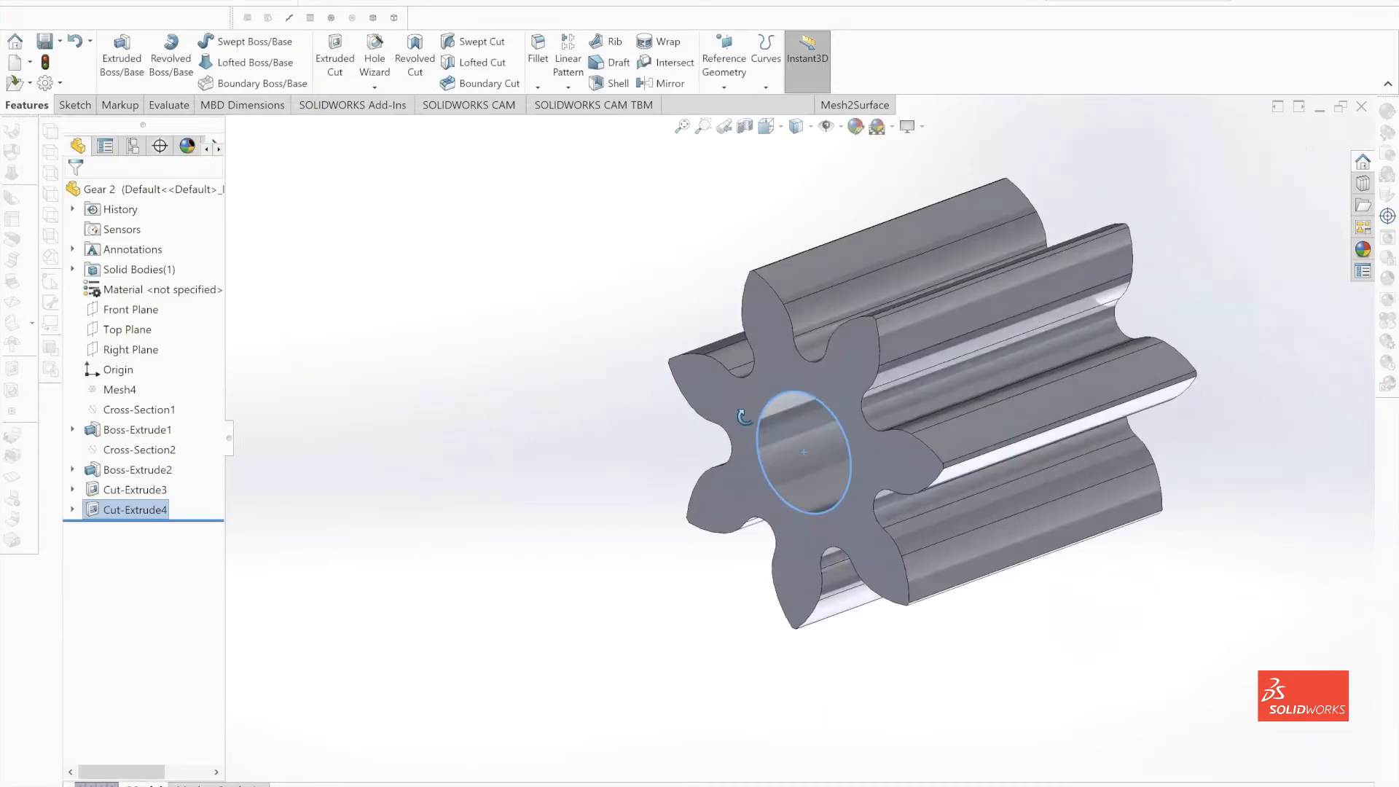
Choose the existing Gear 2 file in the Oil Pump RE Class folder for Save As, and return to the pump assembly
left_click(115, 4)
left_click(151, 190)
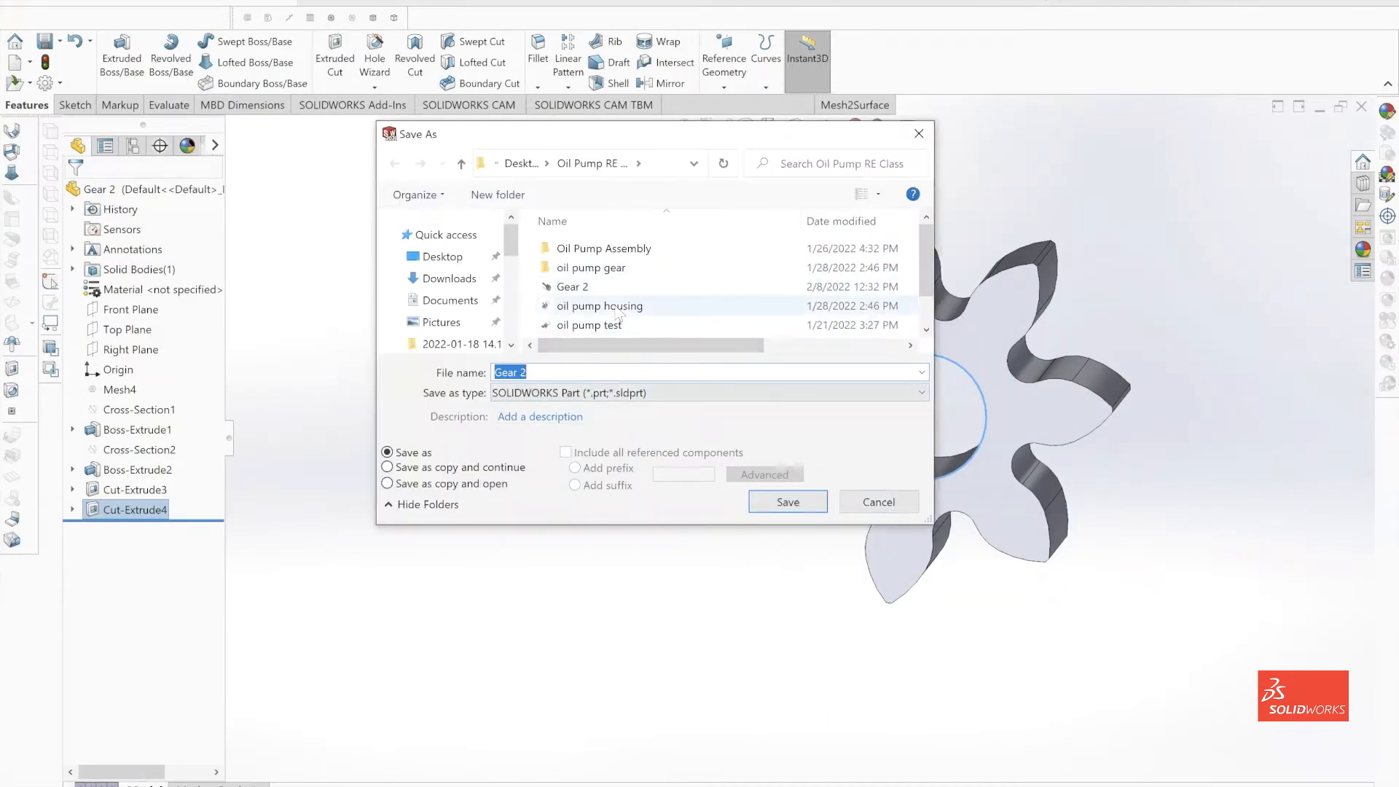
scroll(587, 306, "down", 1)
left_click(576, 251)
left_click(800, 509)
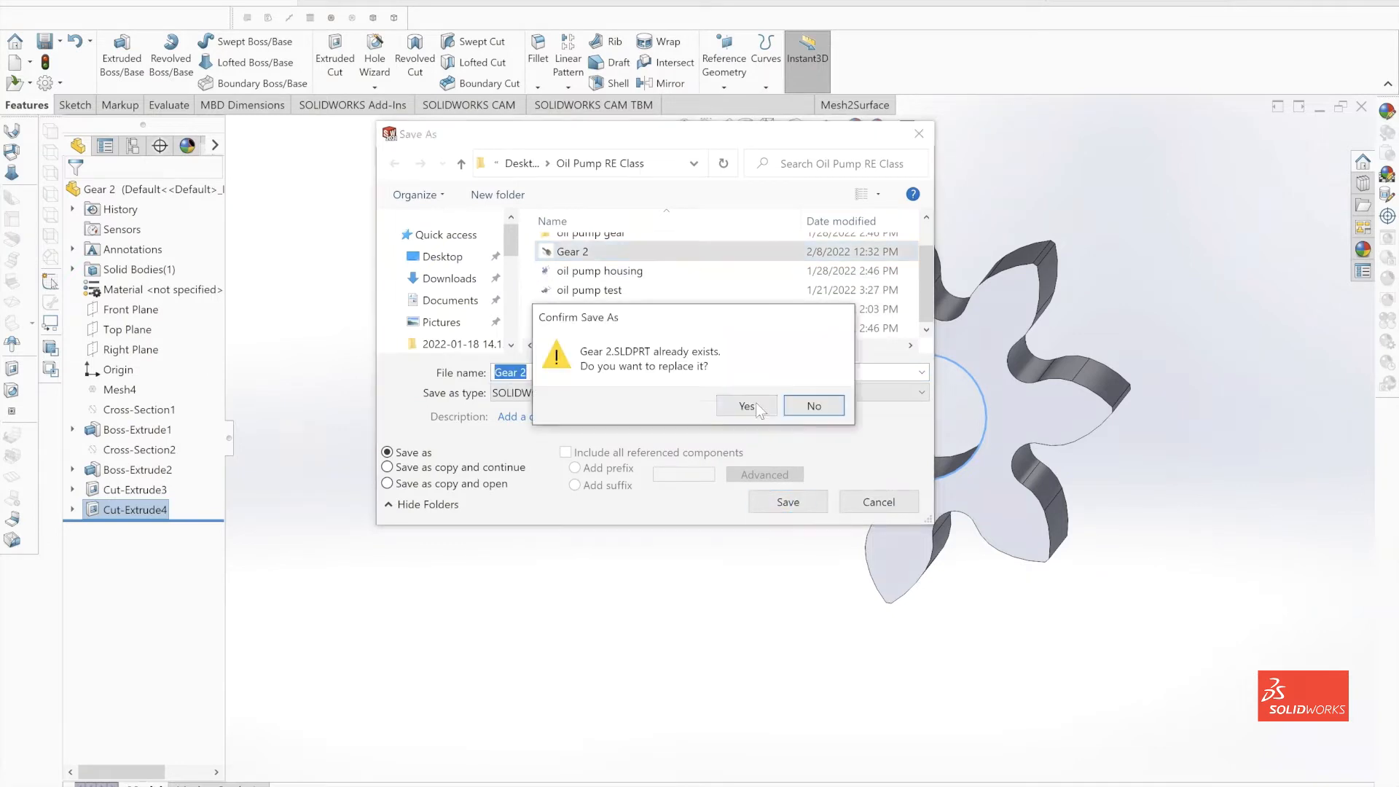
left_click(812, 406)
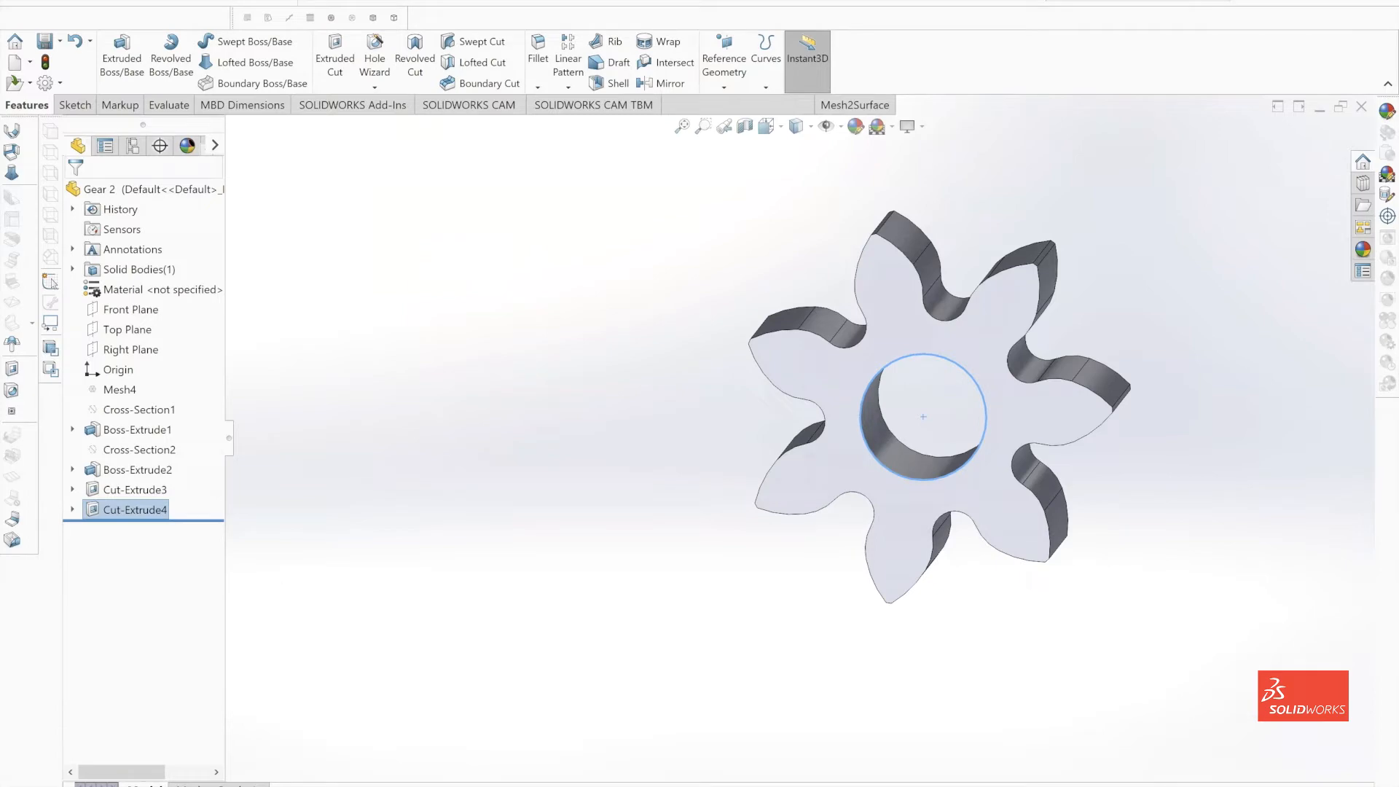
key("ctrl+Tab")
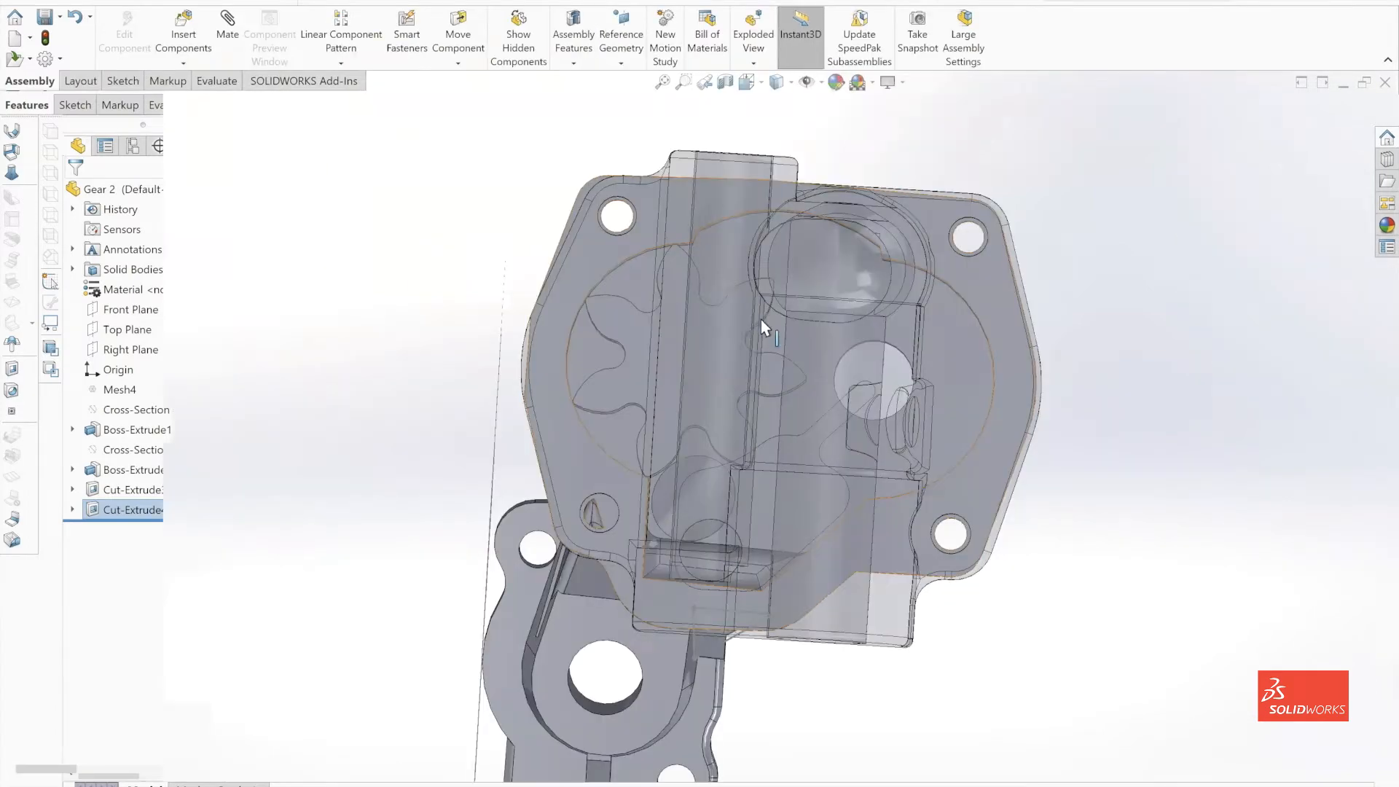
middle_click_drag(785, 332, 793, 369)
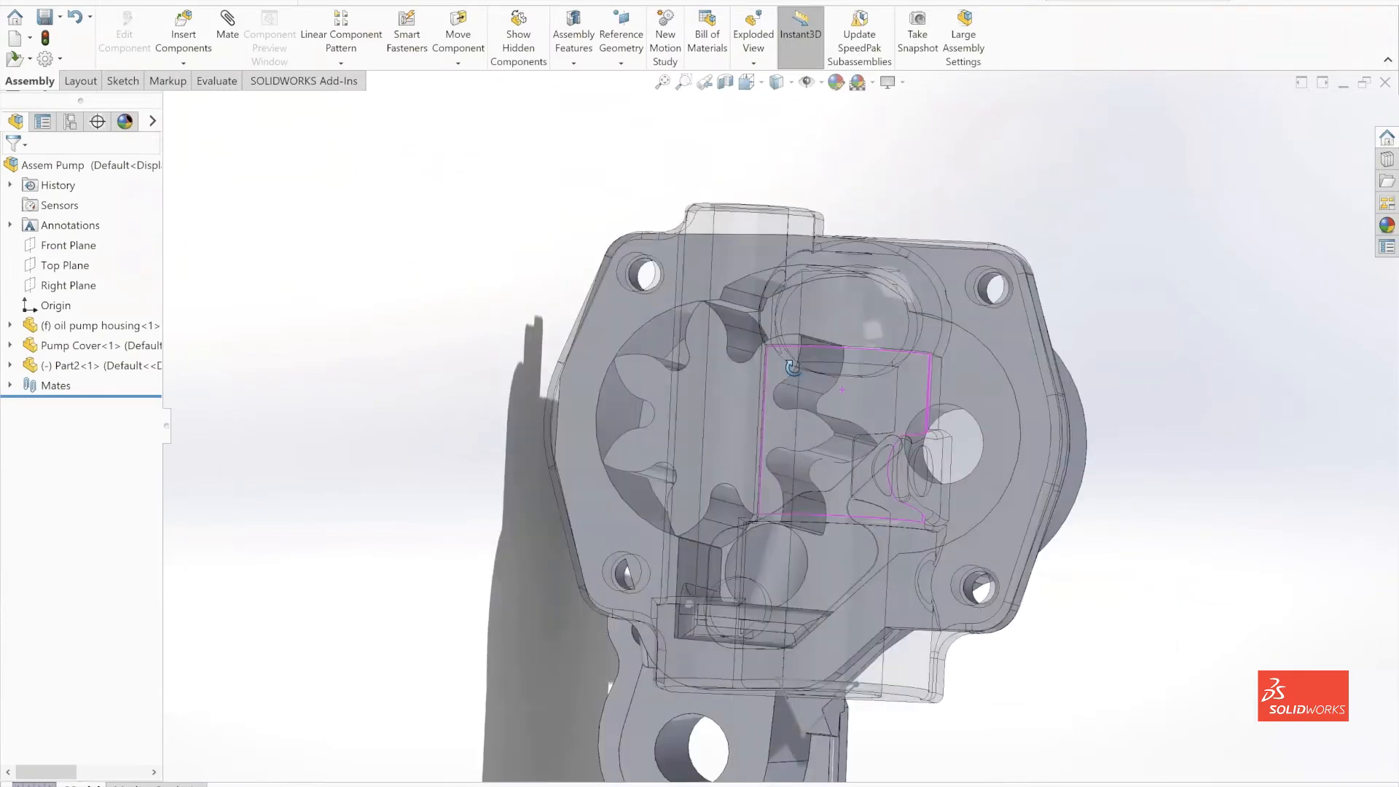
middle_click_drag(655, 370, 1097, 433)
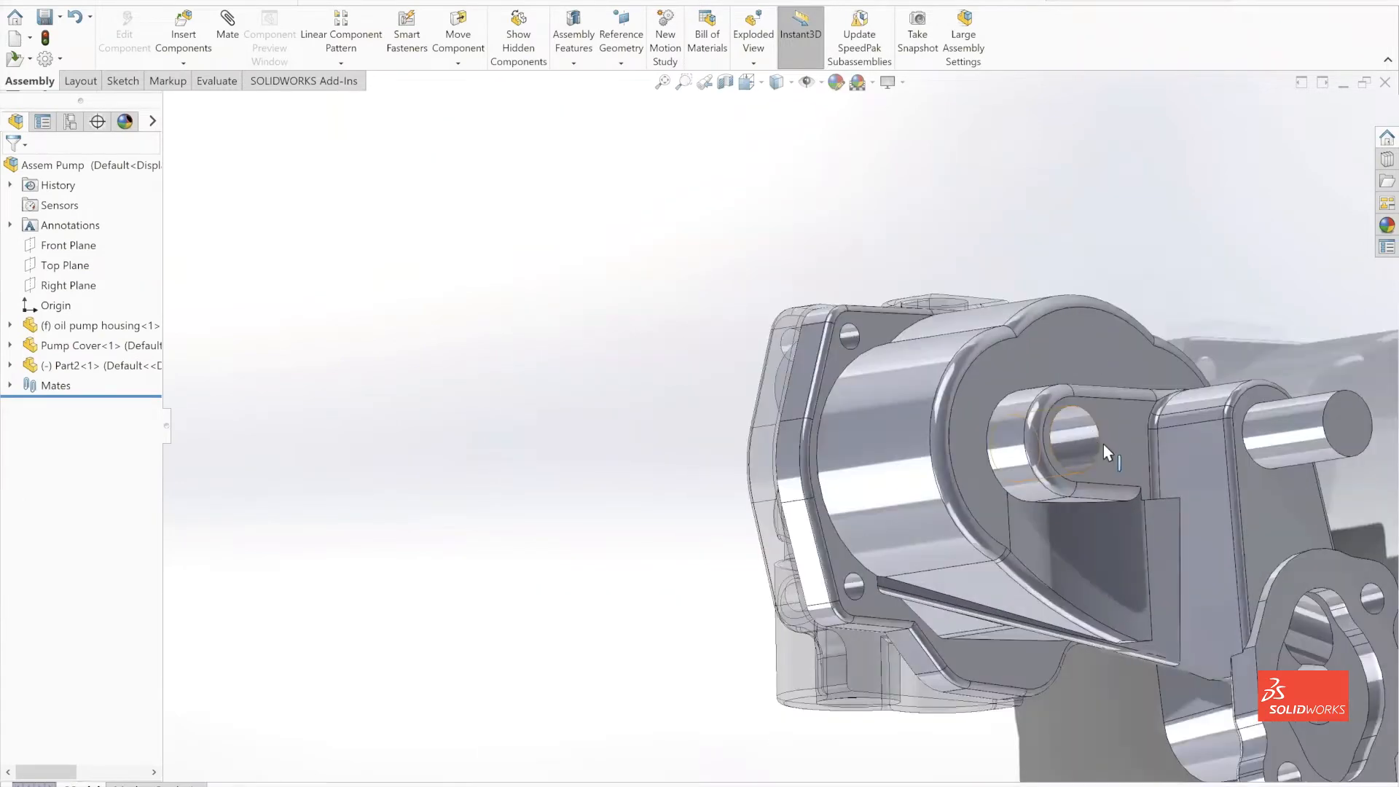
left_click(1110, 443)
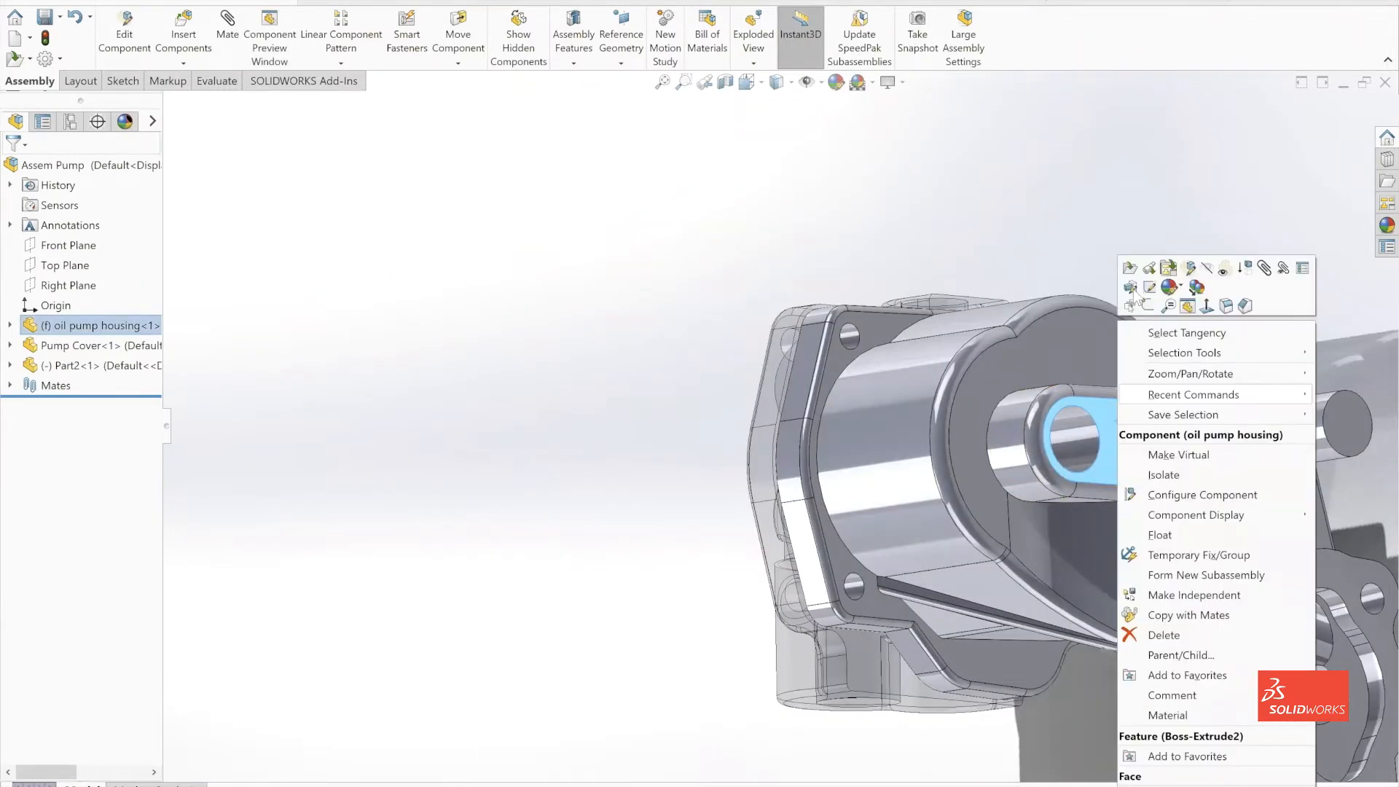
right_click(1117, 421)
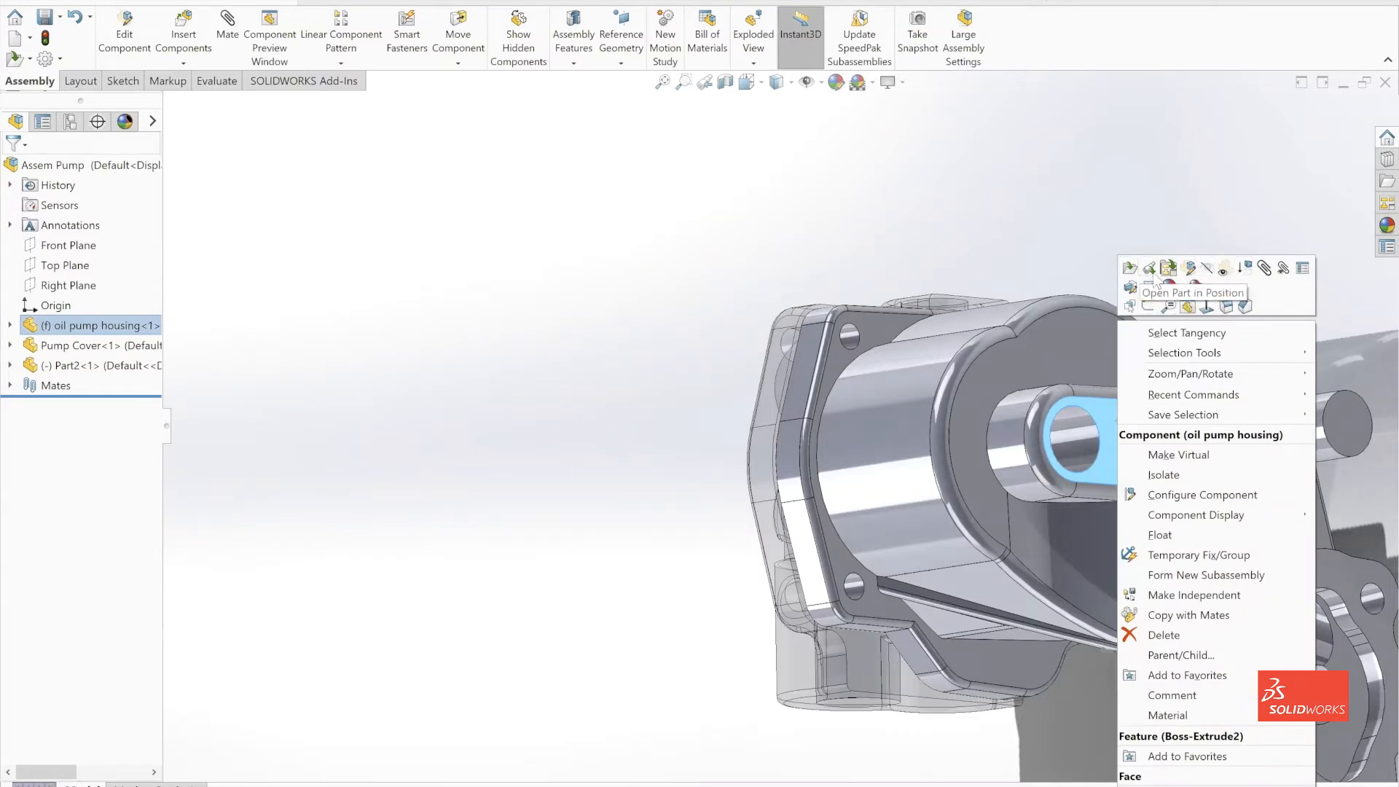
left_click(588, 473)
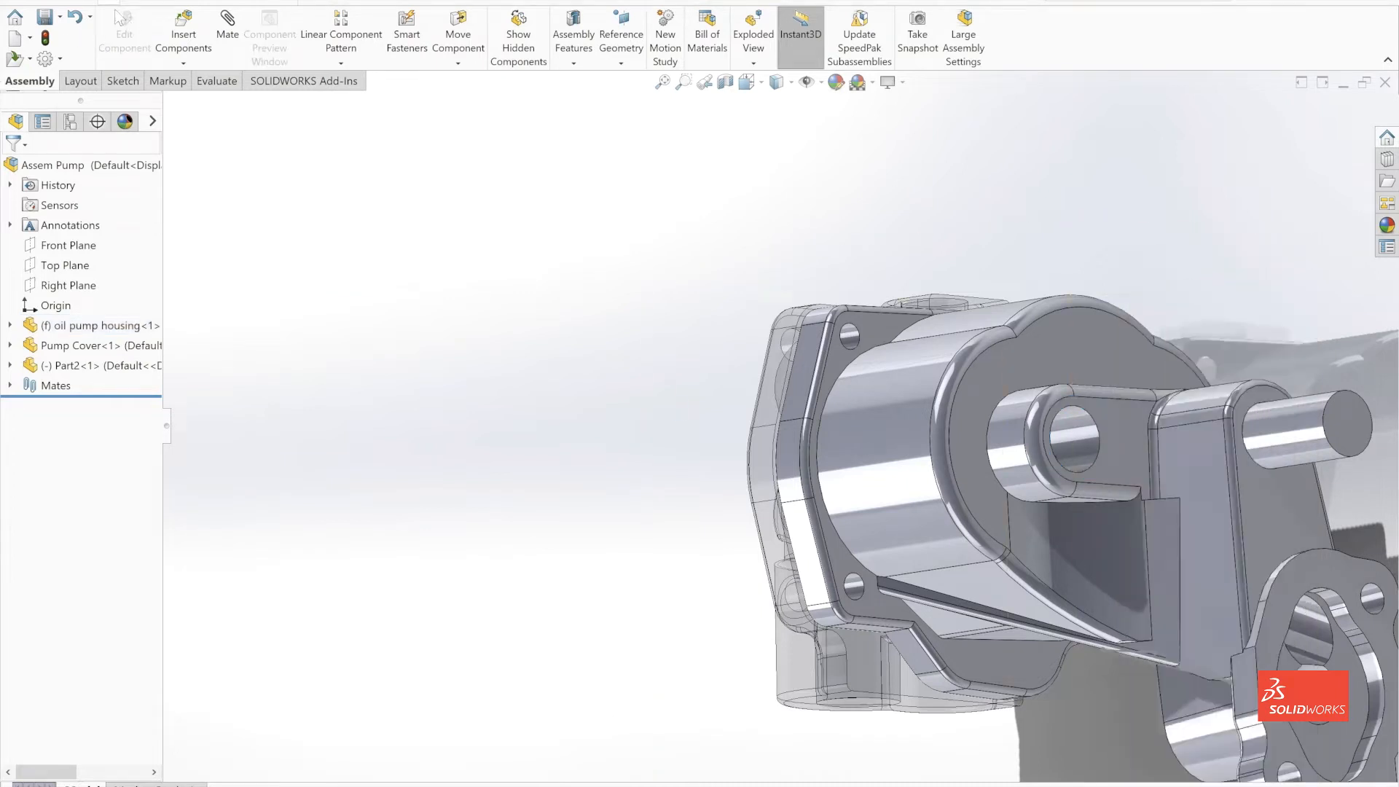
key("ctrl+n")
left_click(478, 422)
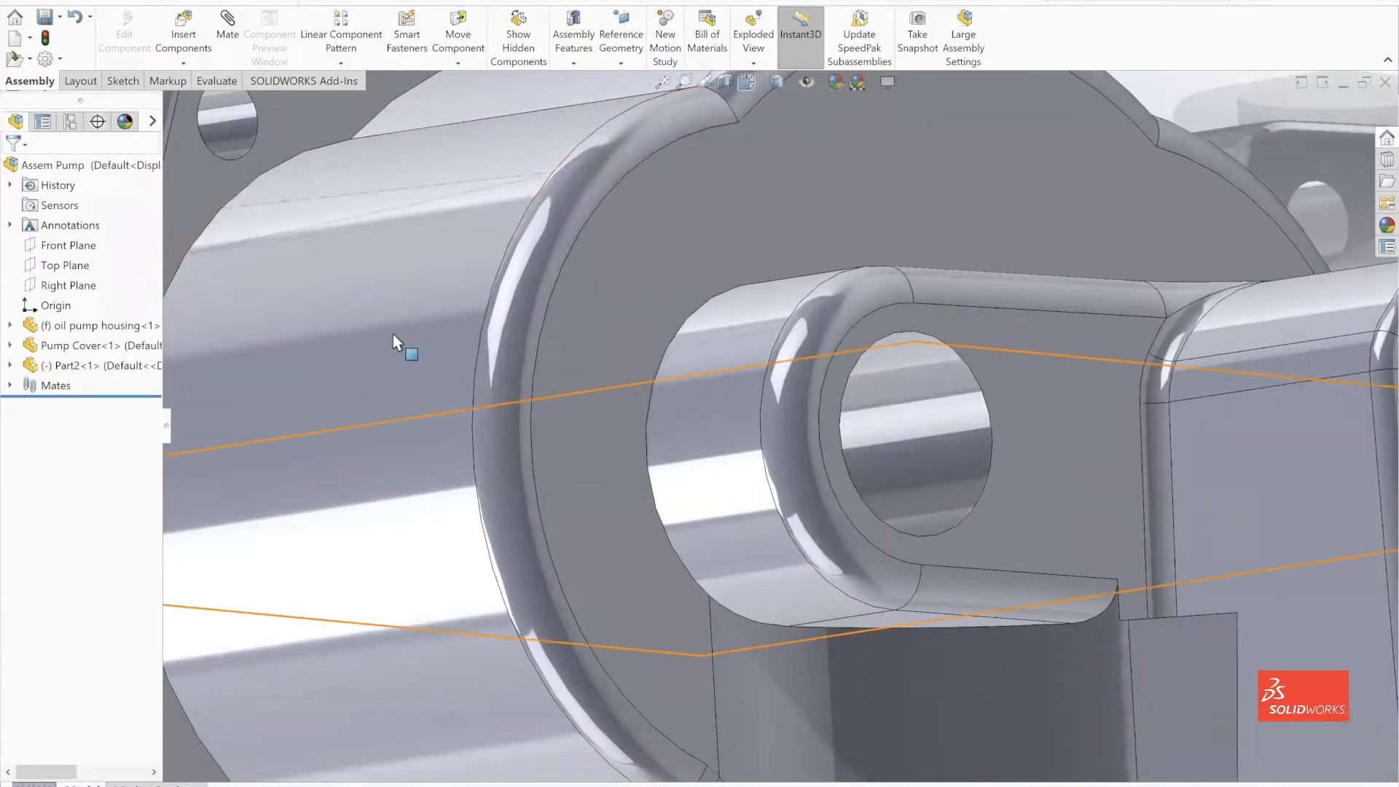
left_click(182, 45)
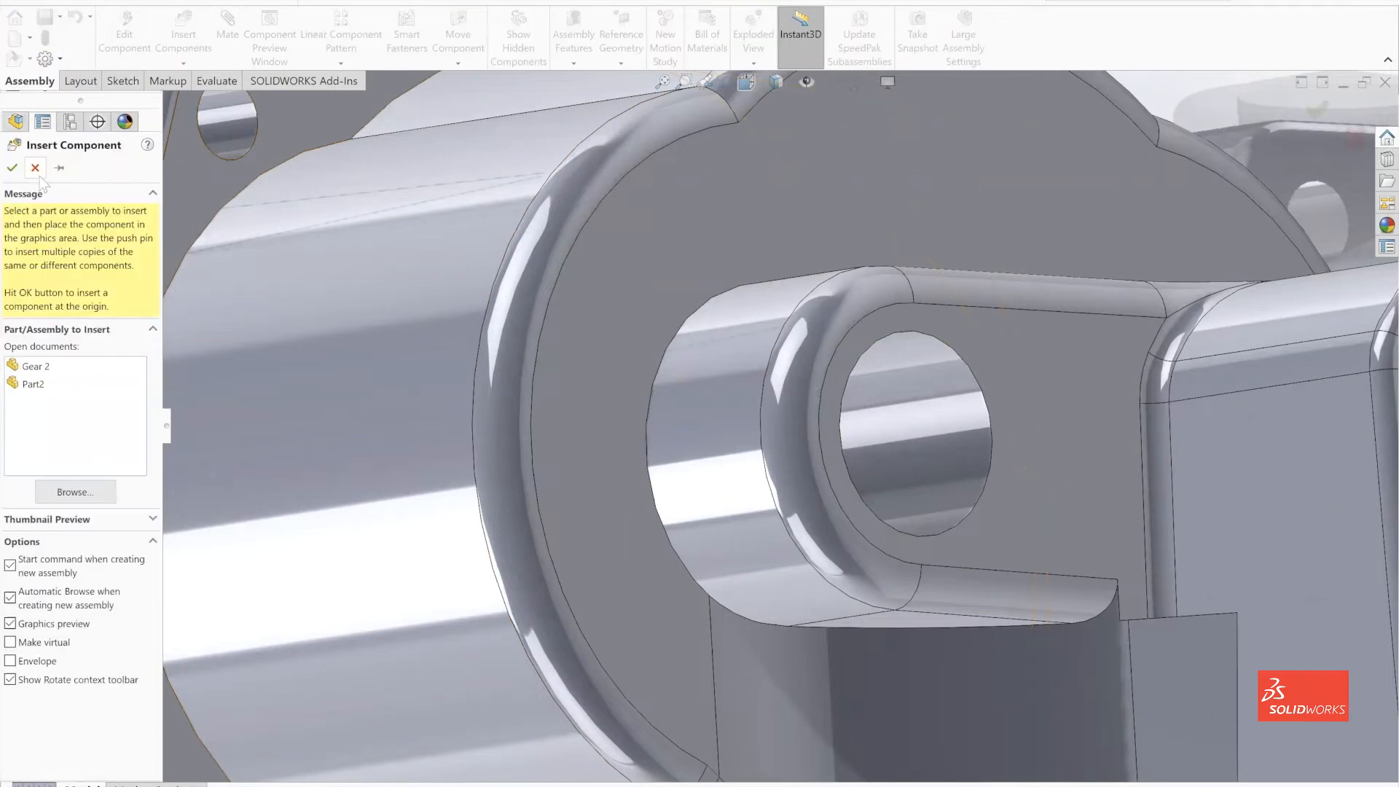
key("Escape")
Edit the oil pump housing in context and inspect the diameter of its empty shaft bore
left_click(870, 350)
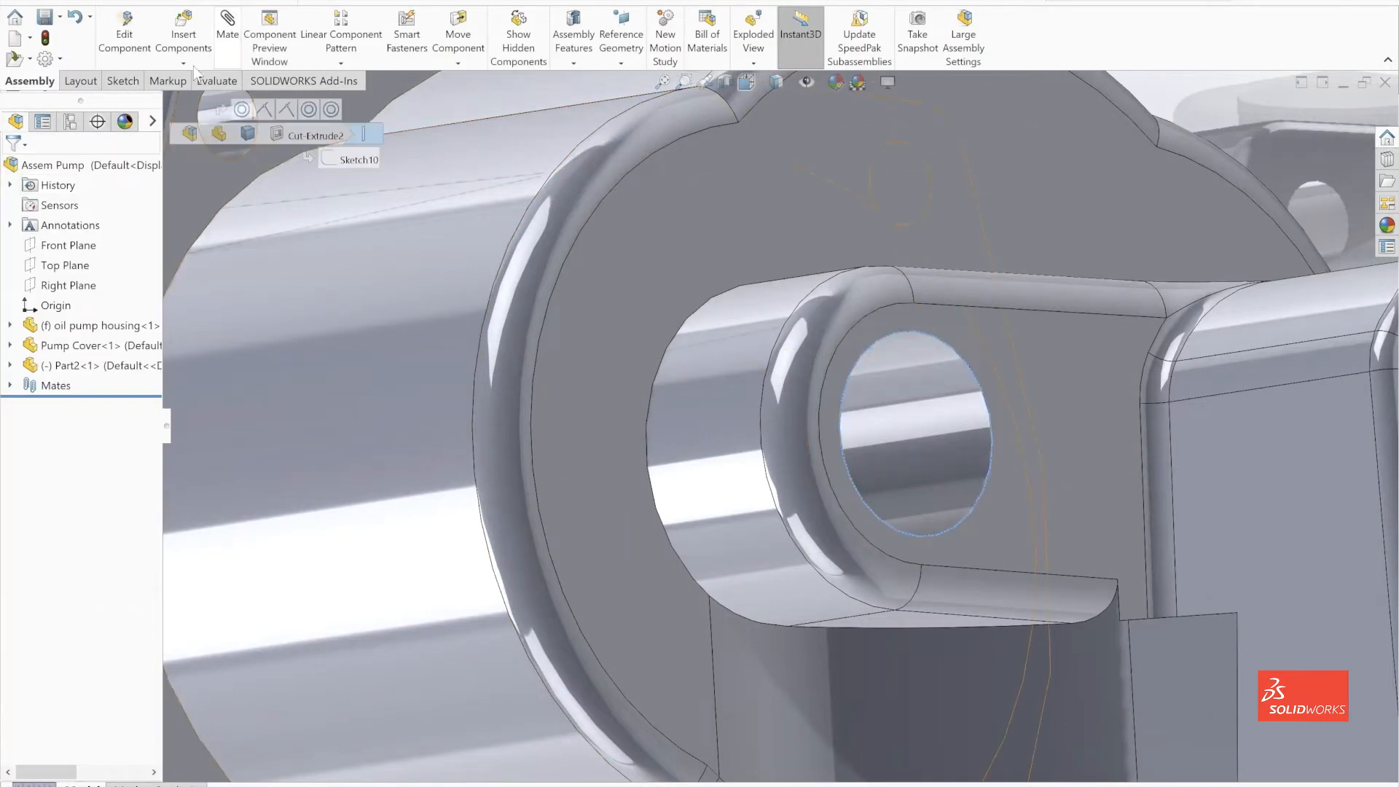
left_click(125, 40)
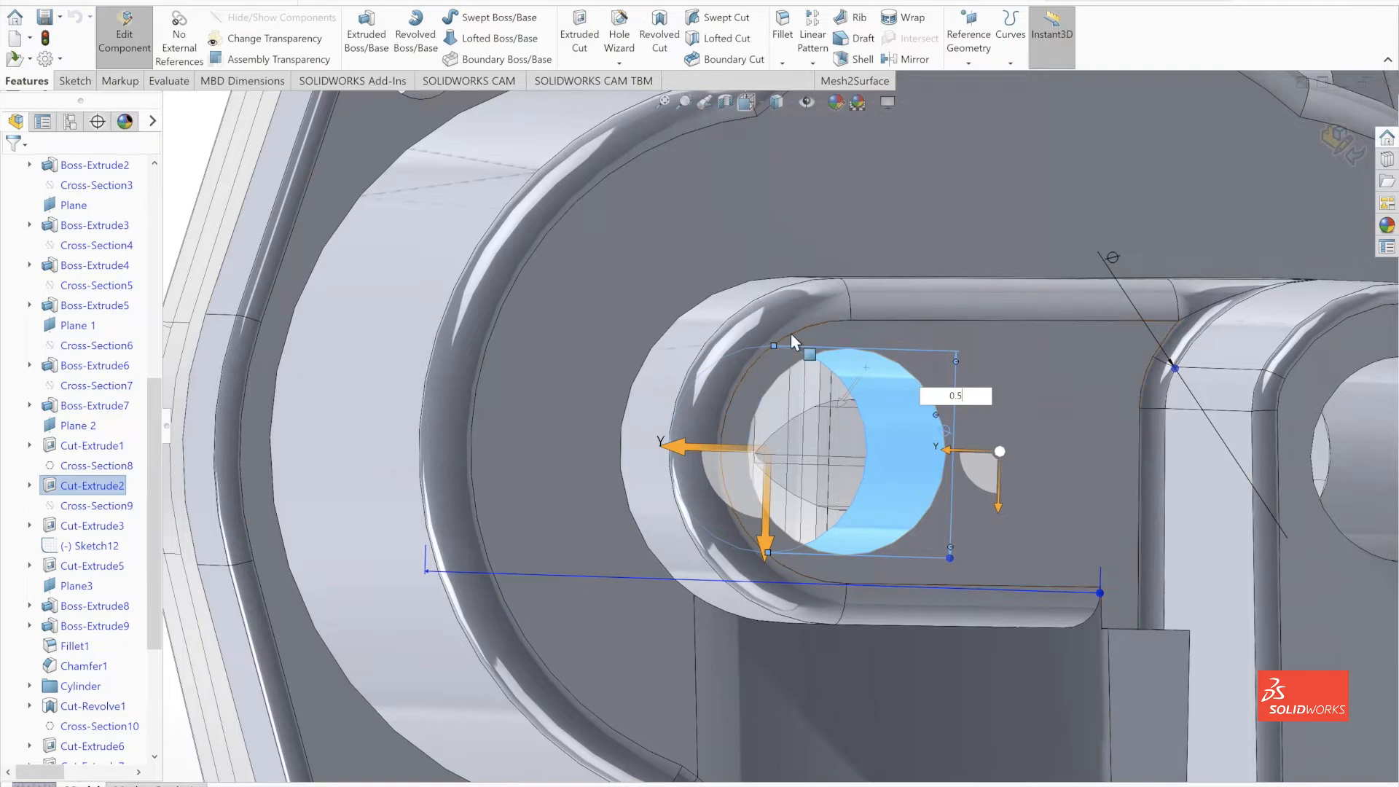
left_click(671, 293)
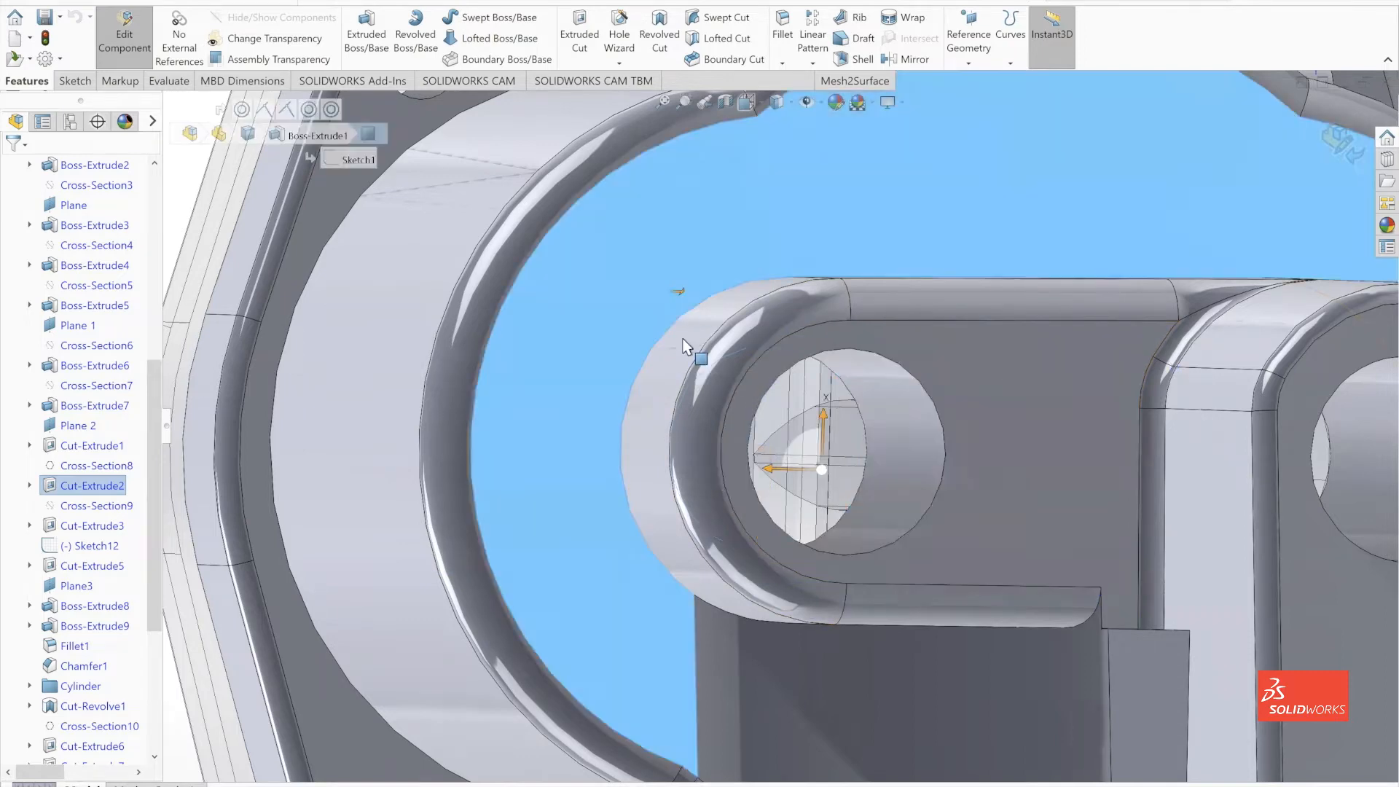
scroll(838, 401, "up", 3)
middle_click_drag(853, 401, 939, 416)
scroll(880, 401, "down", 3)
scroll(873, 391, "up", 3)
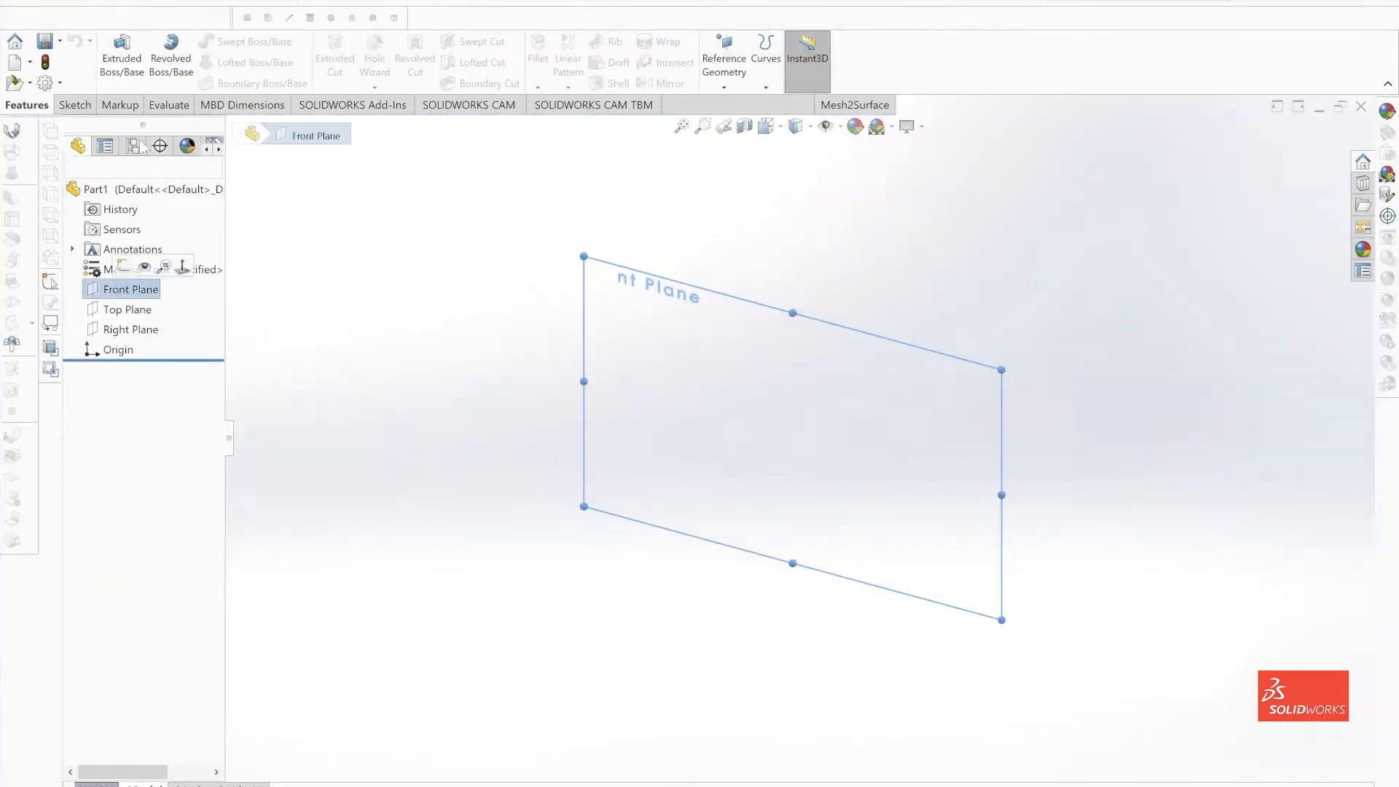
Sketch a circle centered on the origin on the new part's Front Plane and set its diameter to 0.50 in
left_click(74, 105)
left_click(223, 41)
left_click(793, 438)
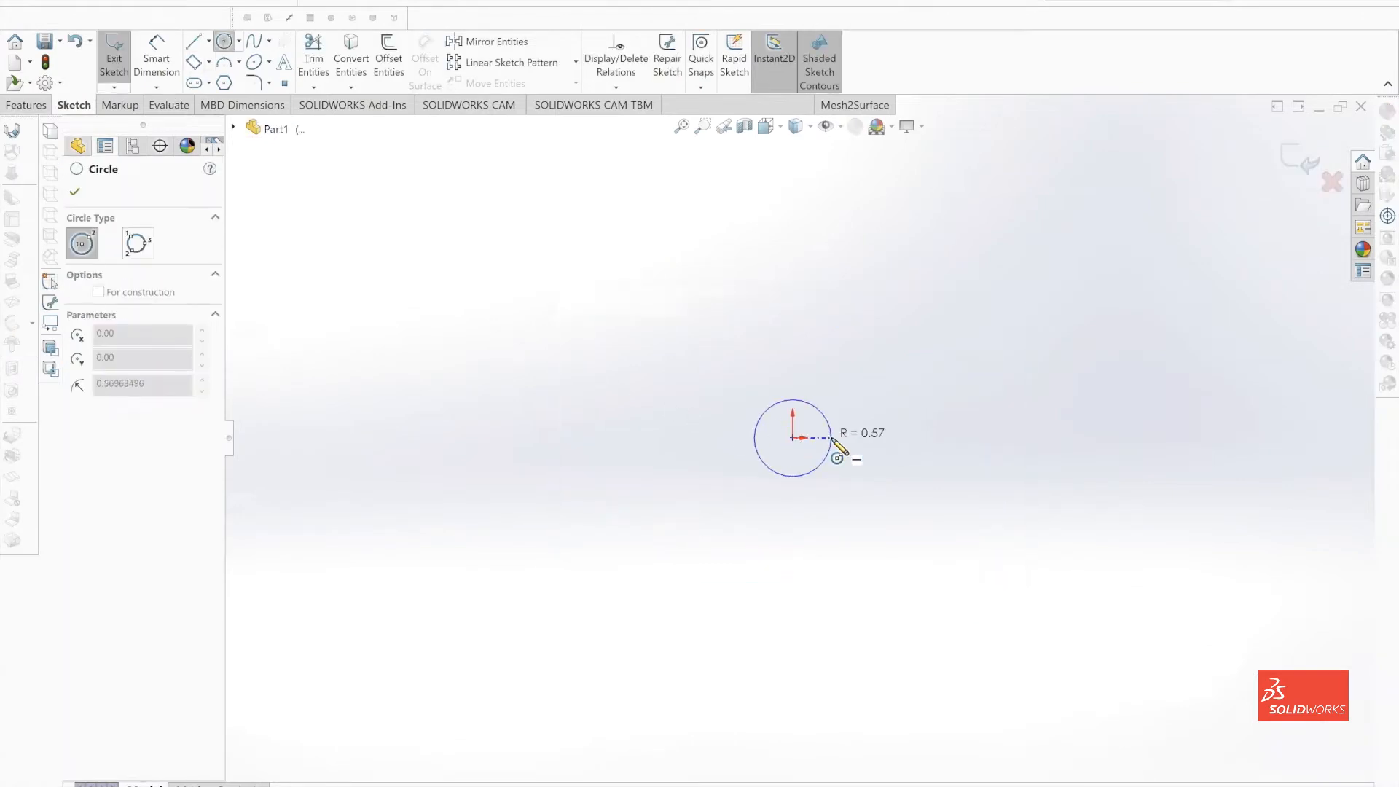
left_click(811, 438)
left_click(156, 58)
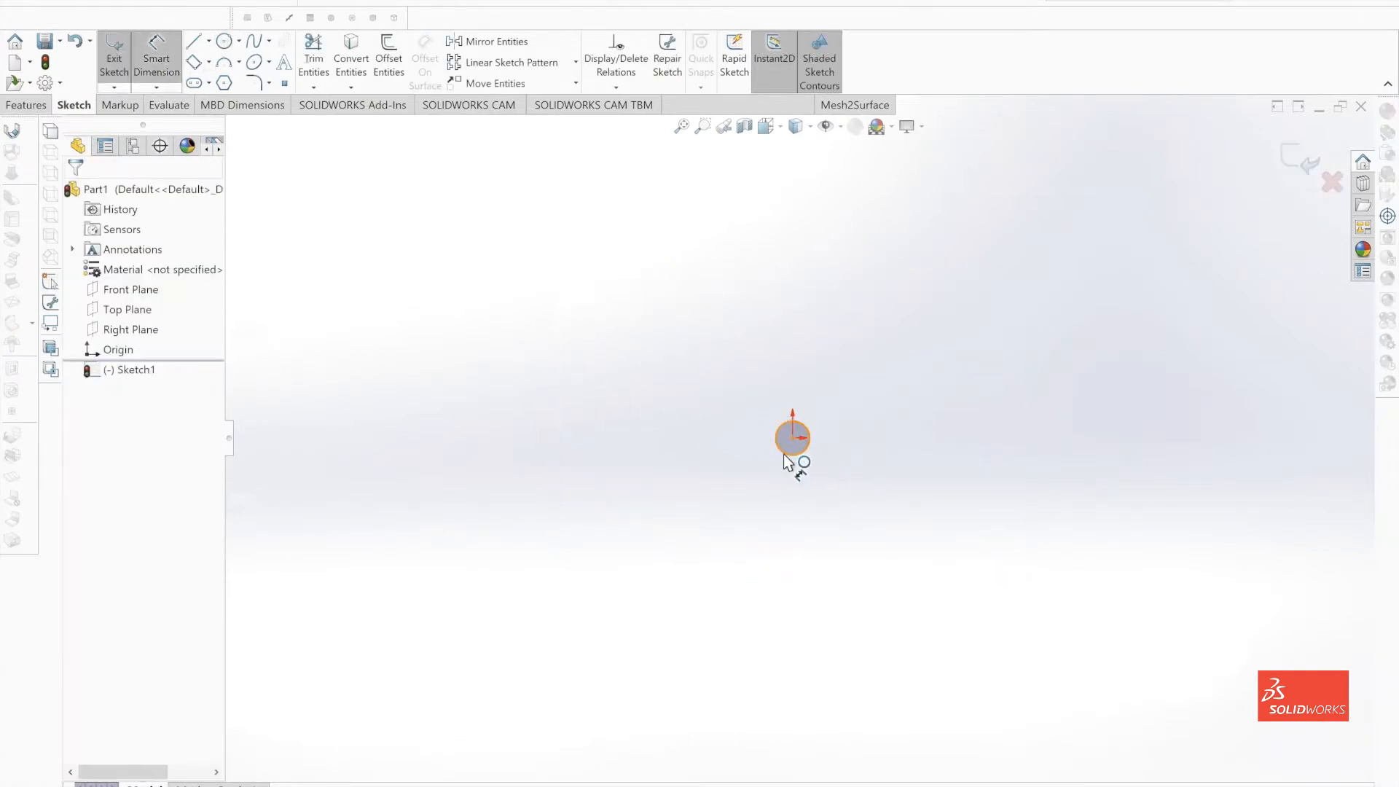
left_click(793, 456)
left_click(747, 500)
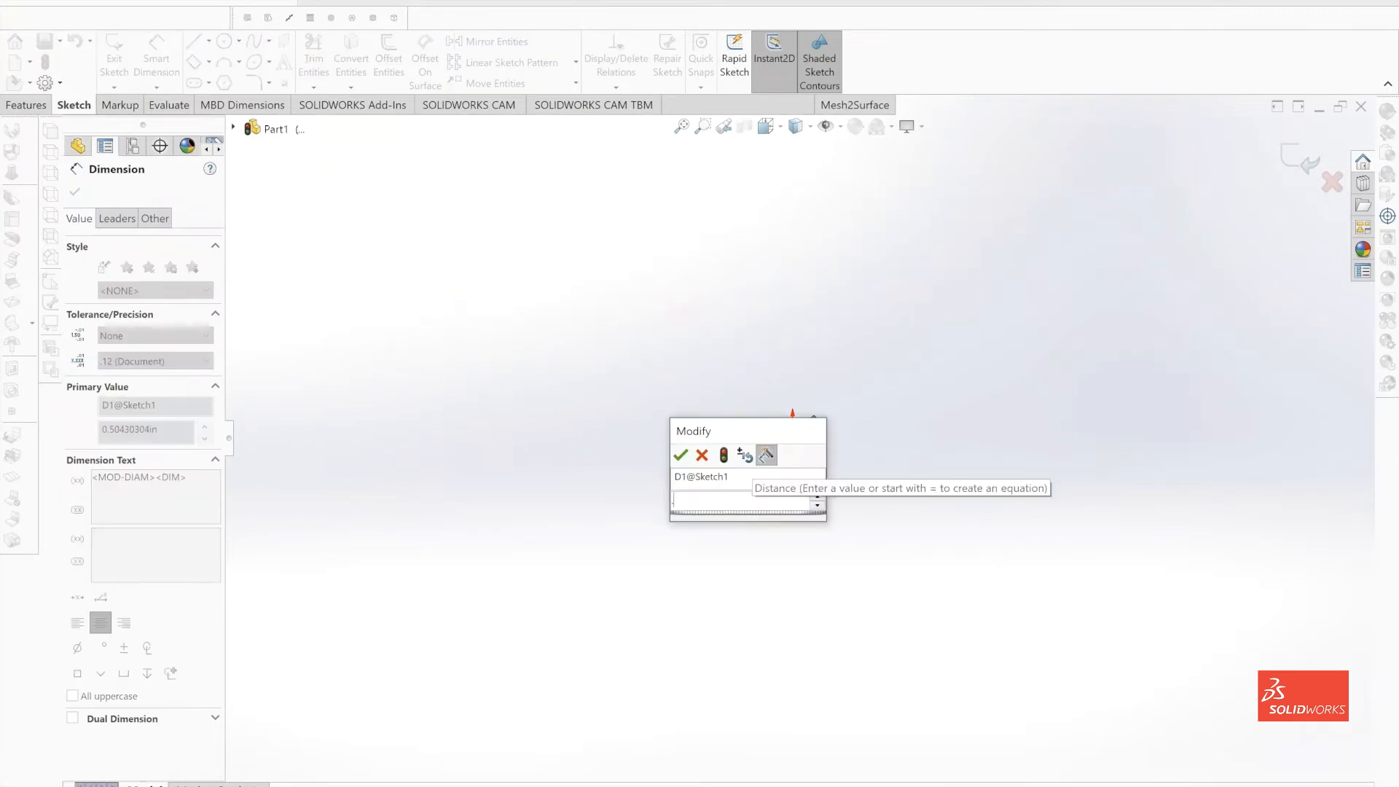
type(".5")
key("Return")
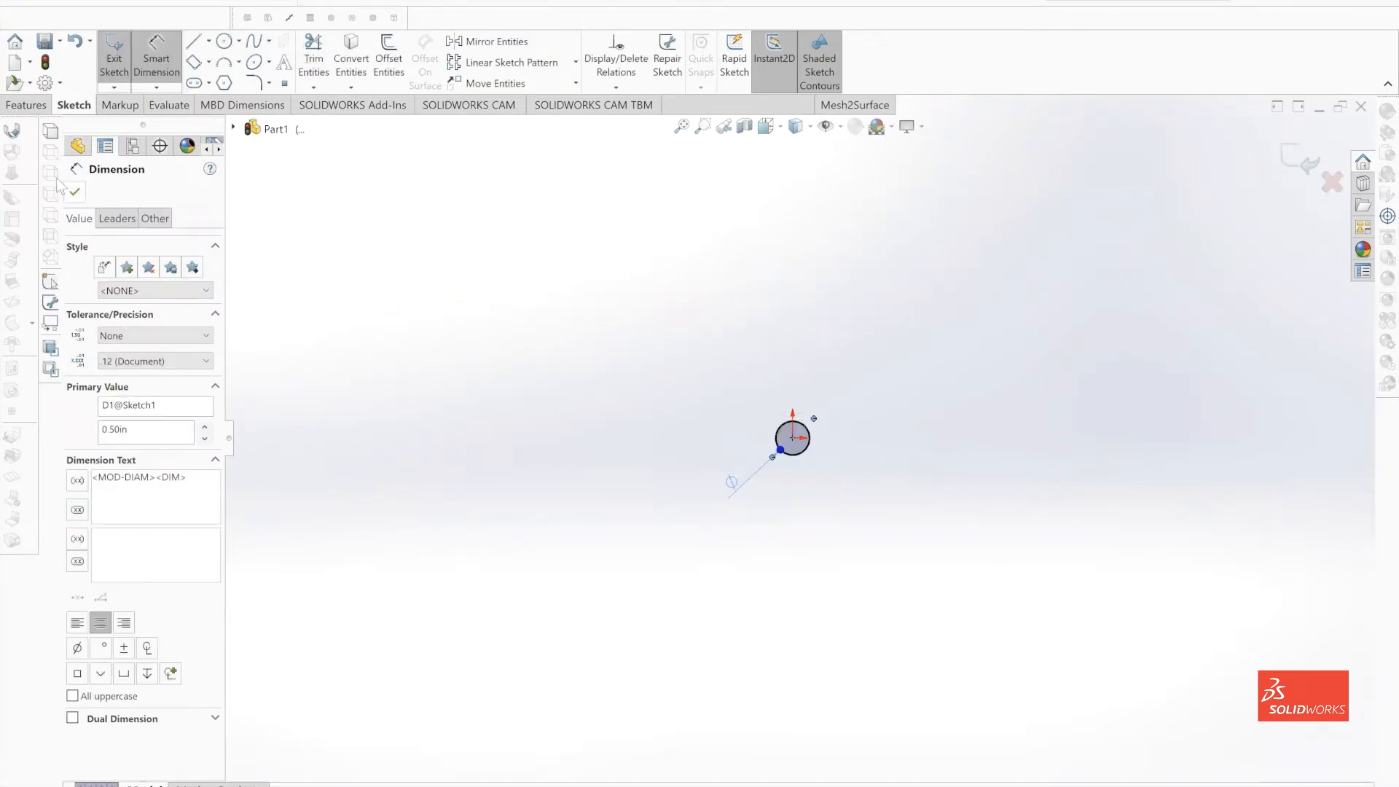
left_click(75, 191)
left_click(29, 105)
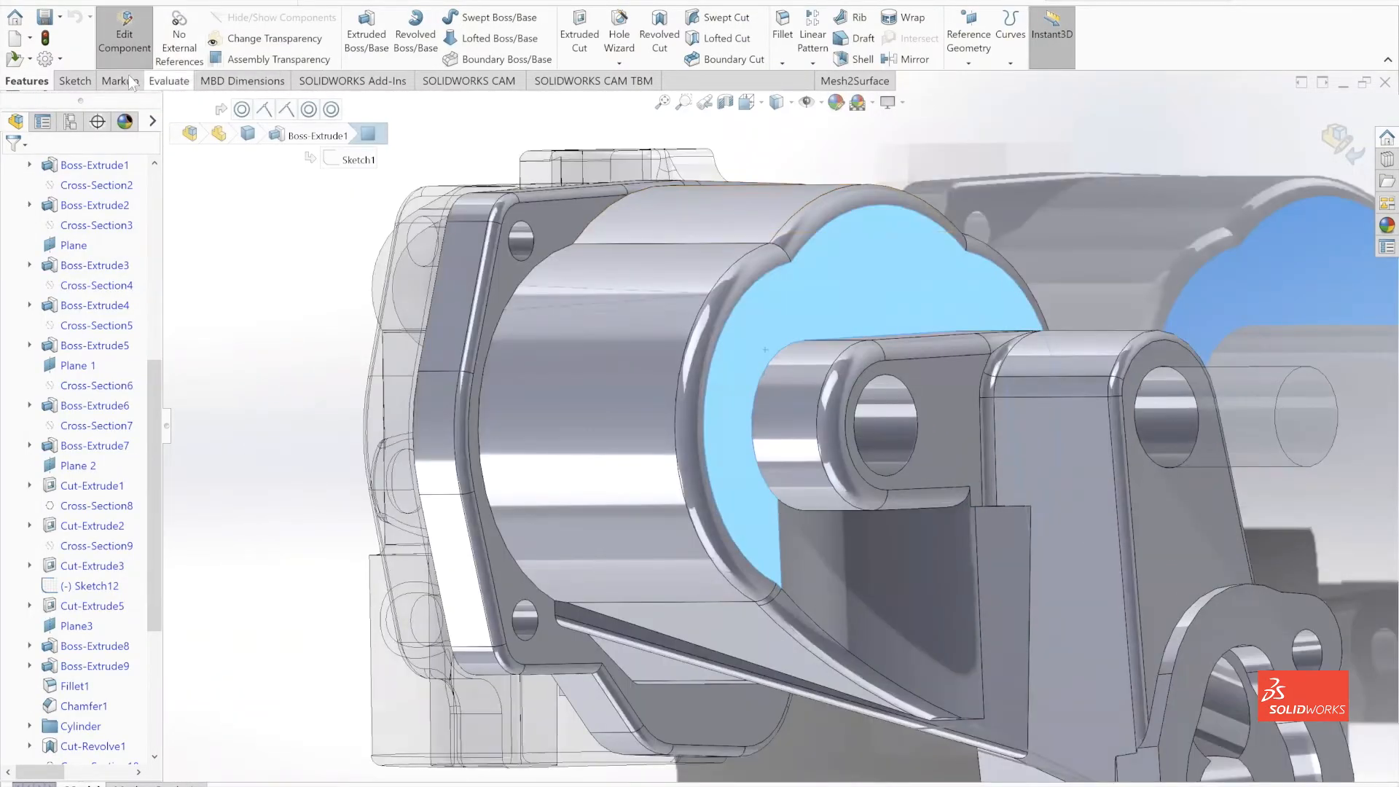
Measure the distance between the cover joint and the end face of the housing's shaft-bore boss in the assembly
left_click(169, 80)
left_click(458, 29)
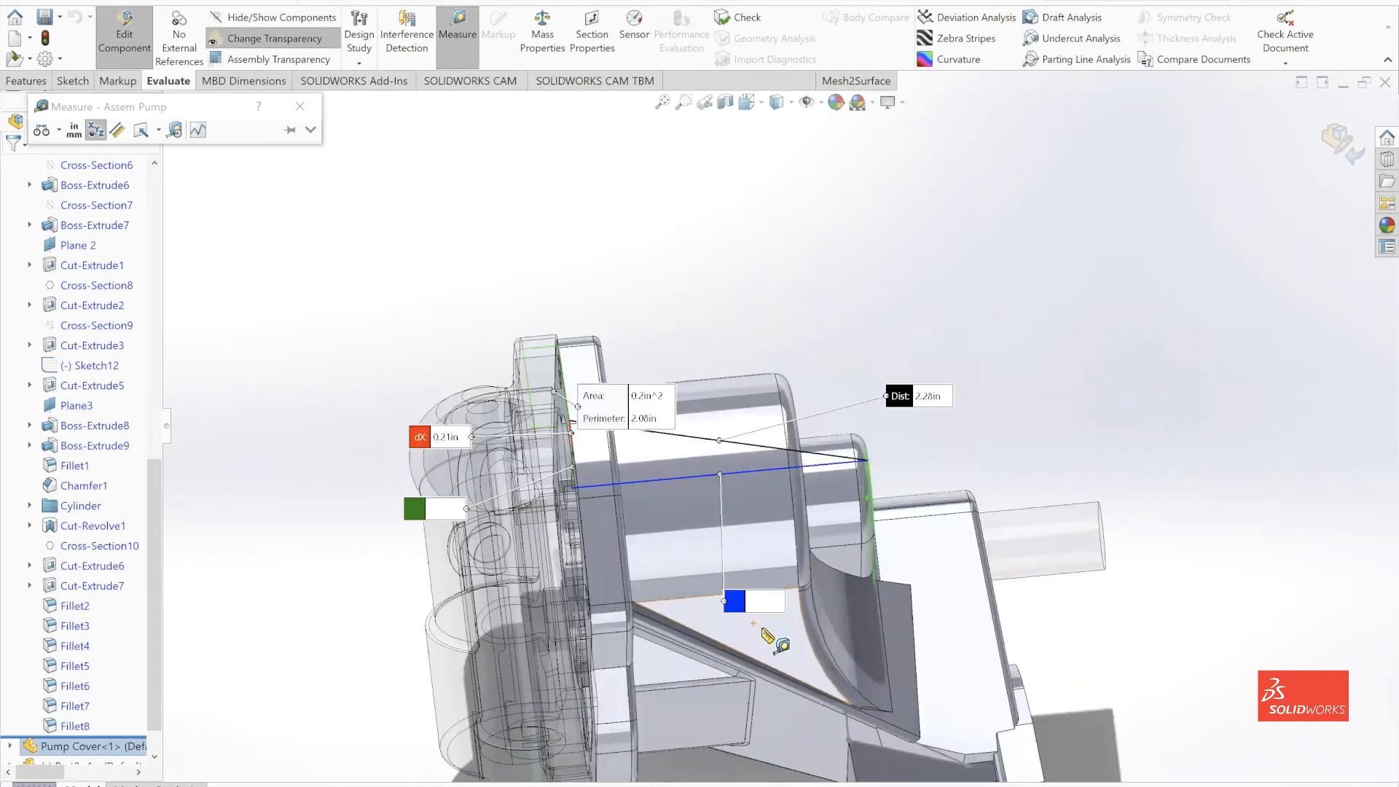
scroll(735, 546, "down", 5)
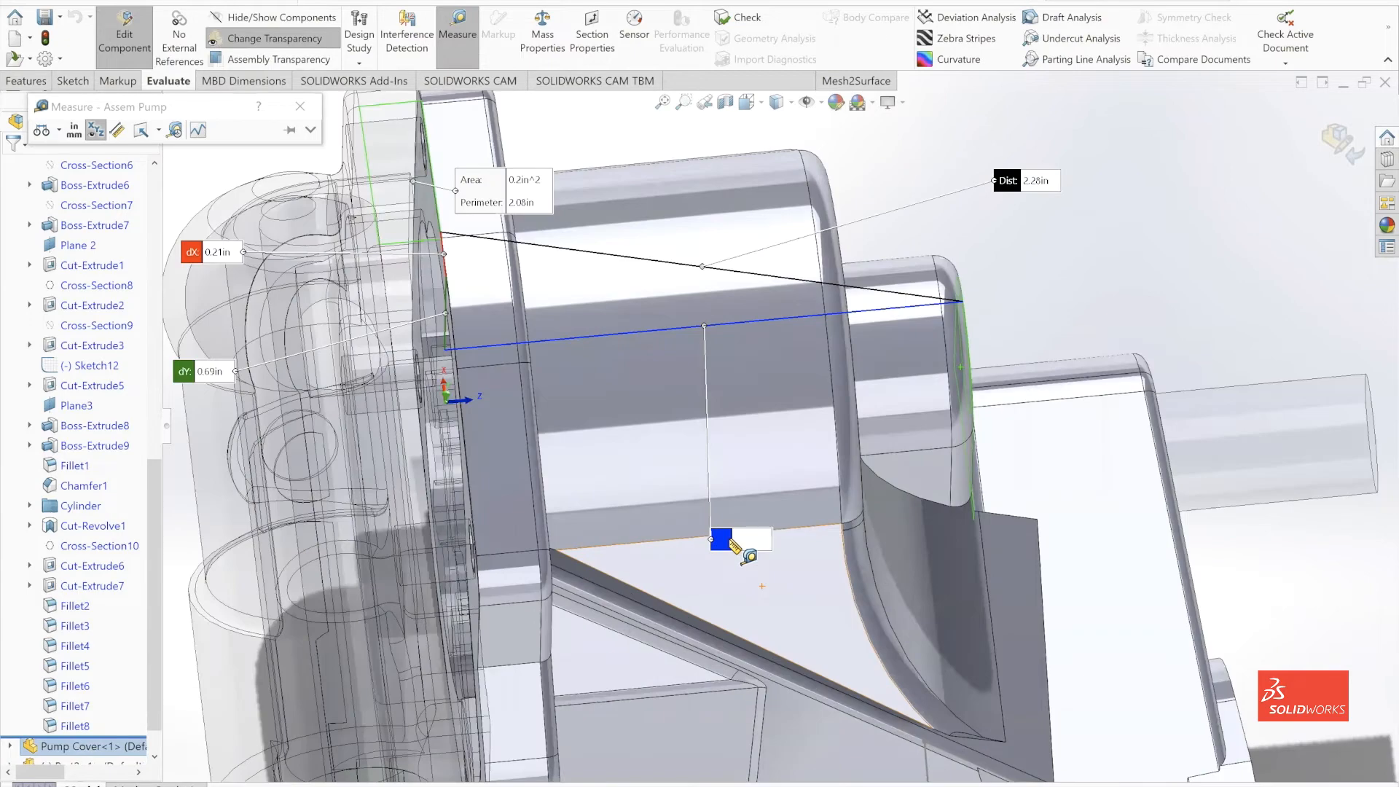
scroll(747, 457, "up", 2)
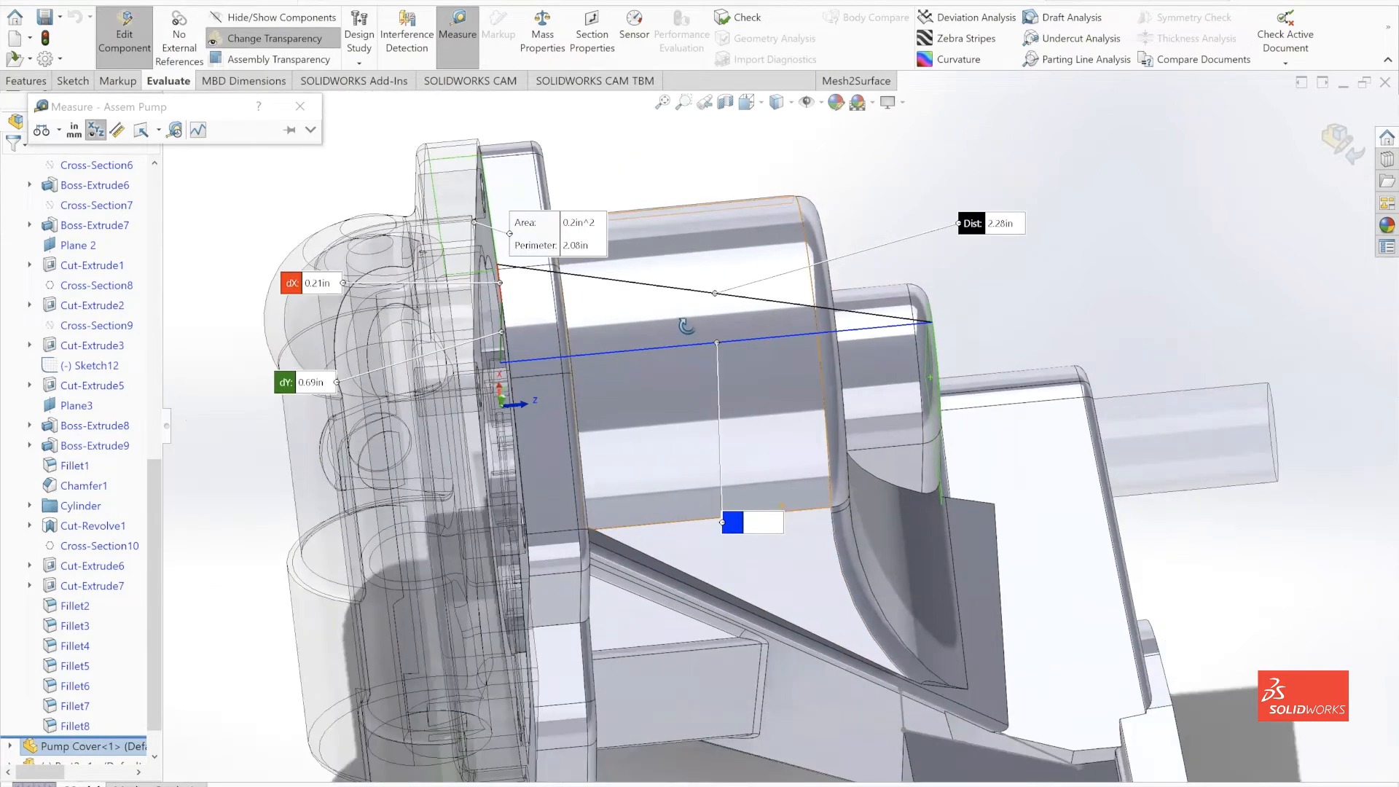
middle_click_drag(685, 326, 716, 401)
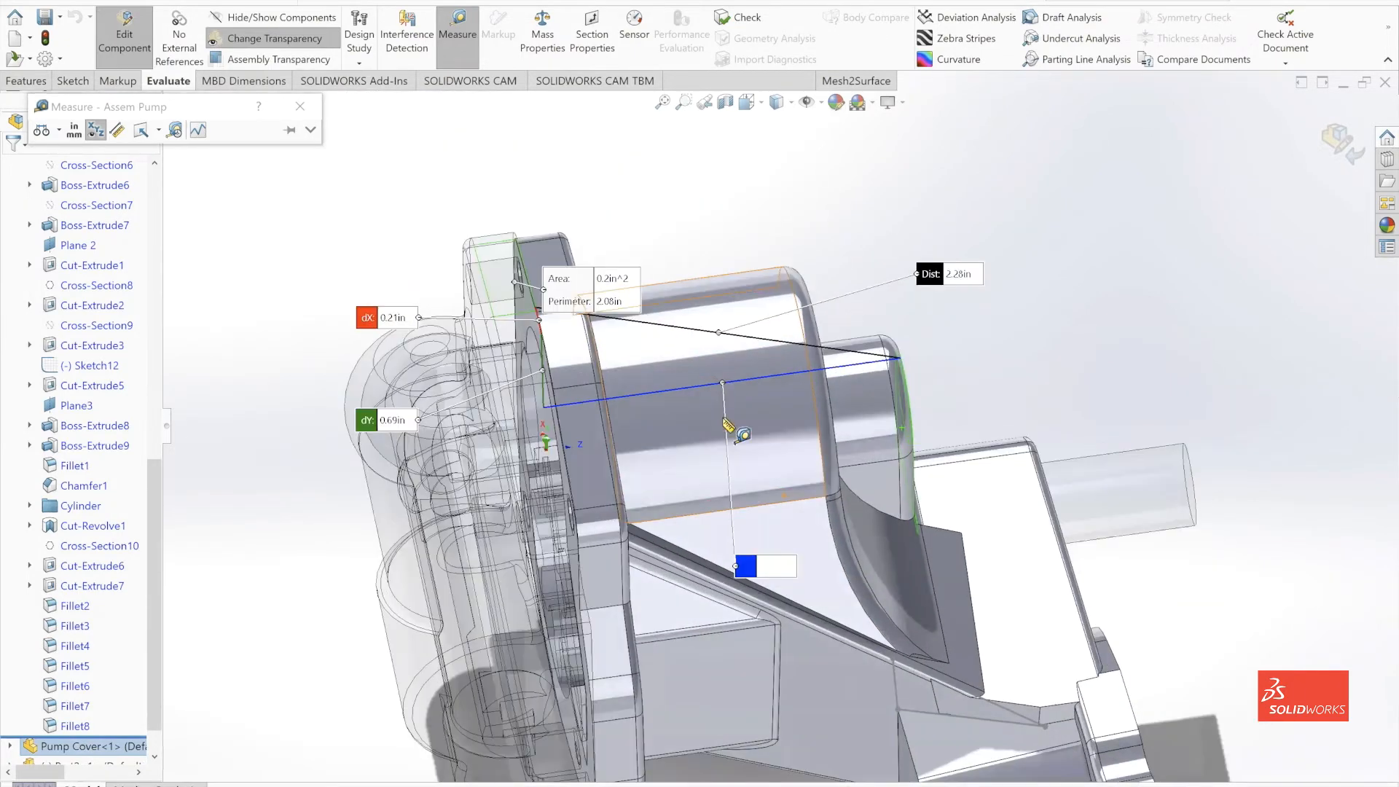
scroll(751, 569, "down", 4)
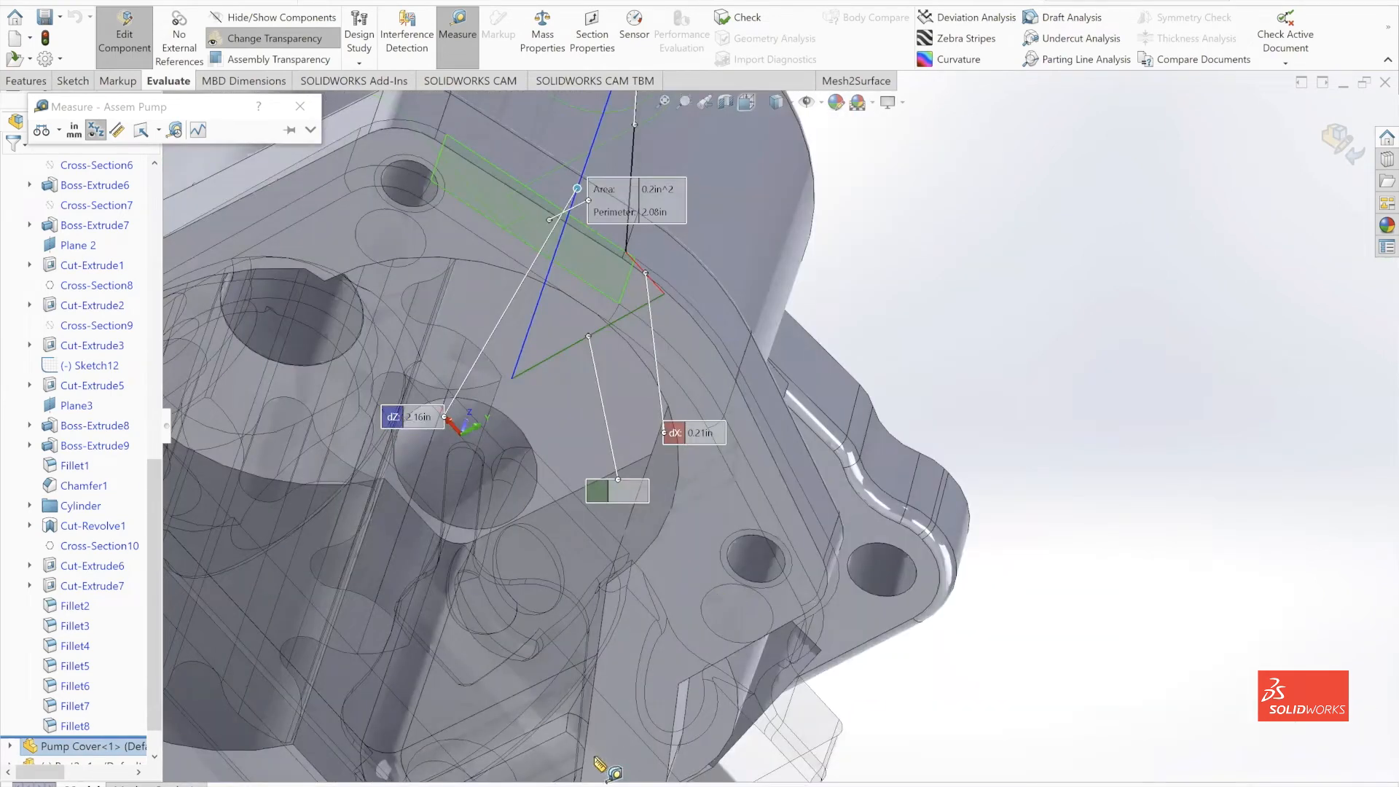
middle_click_drag(596, 758, 595, 757)
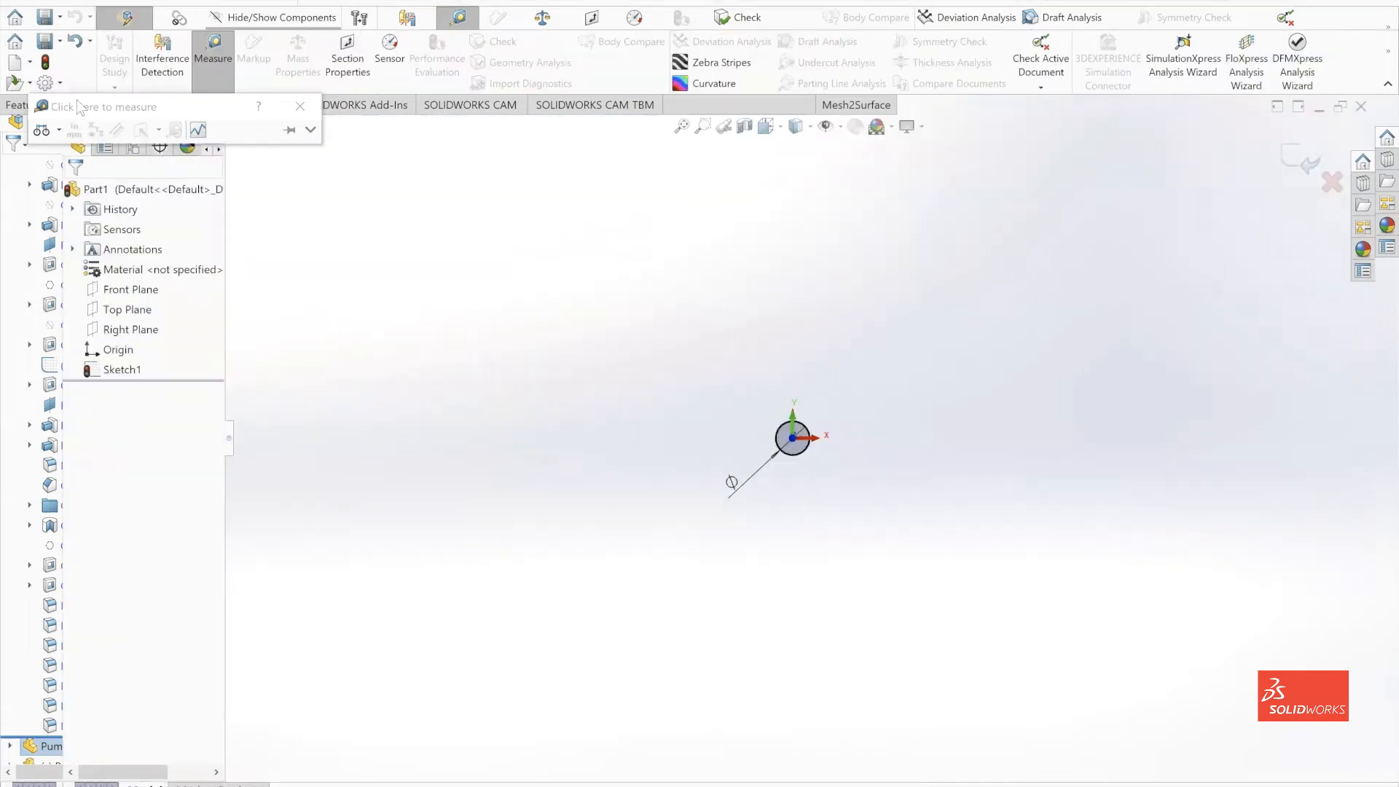
left_click(300, 106)
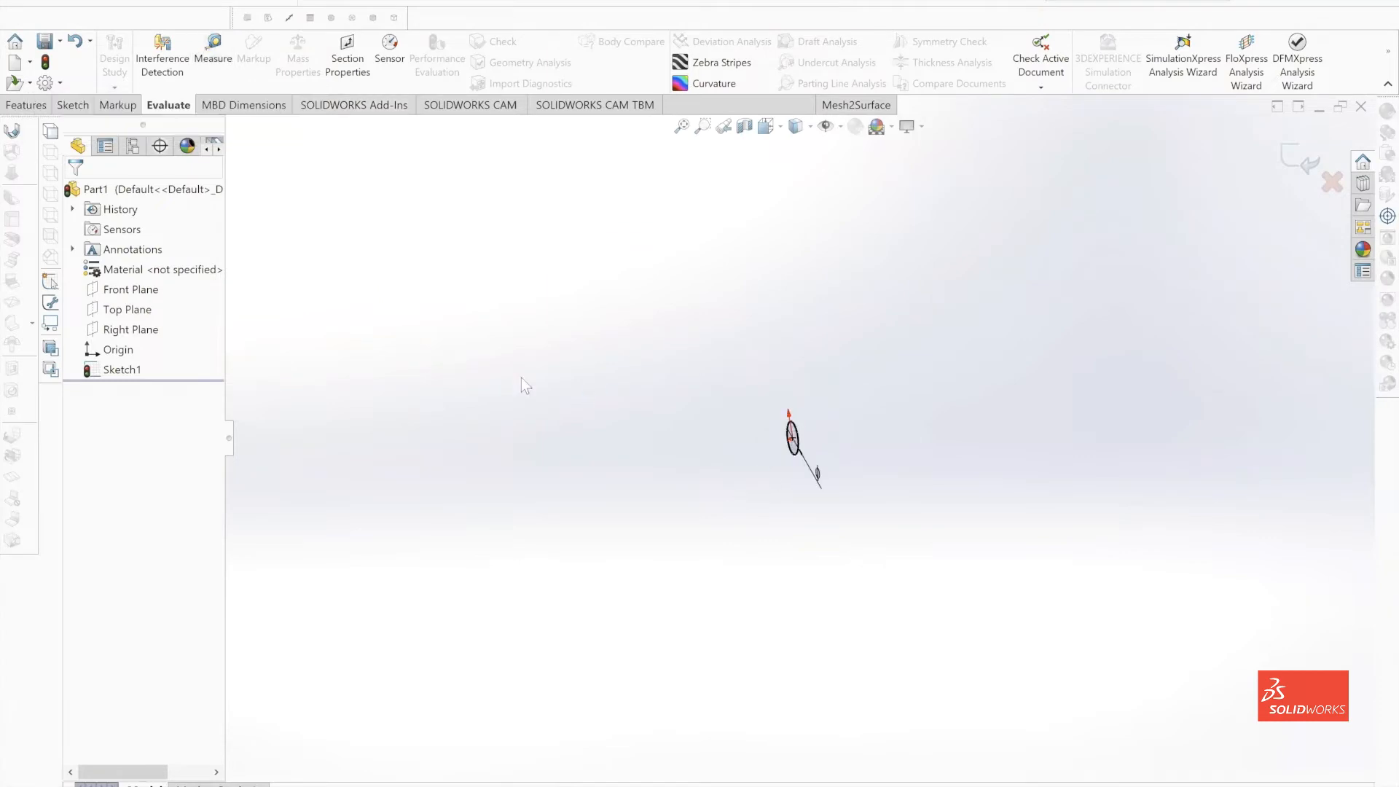
Extrude the circle into a solid shaft with a blind depth of 2.15 in
left_click(73, 104)
left_click(28, 105)
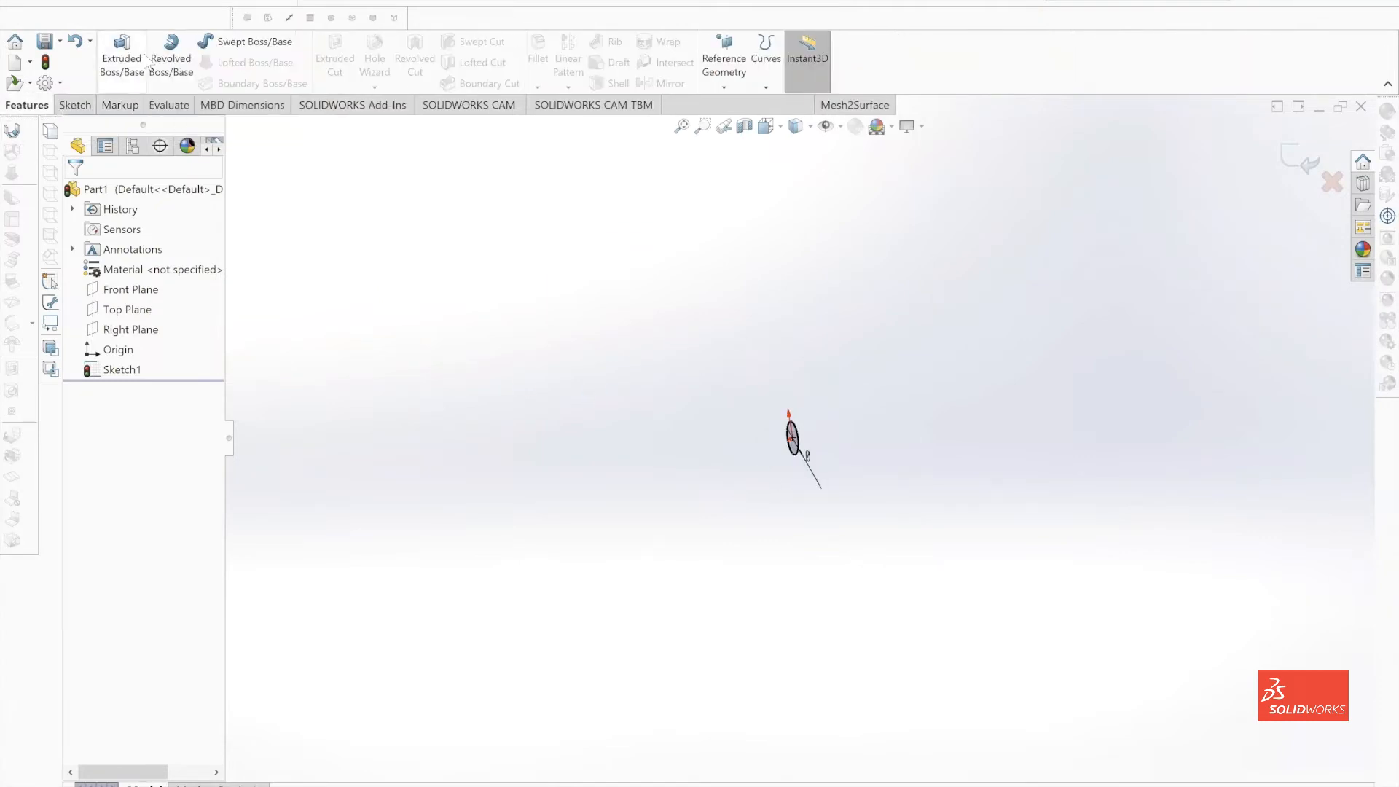
left_click(121, 62)
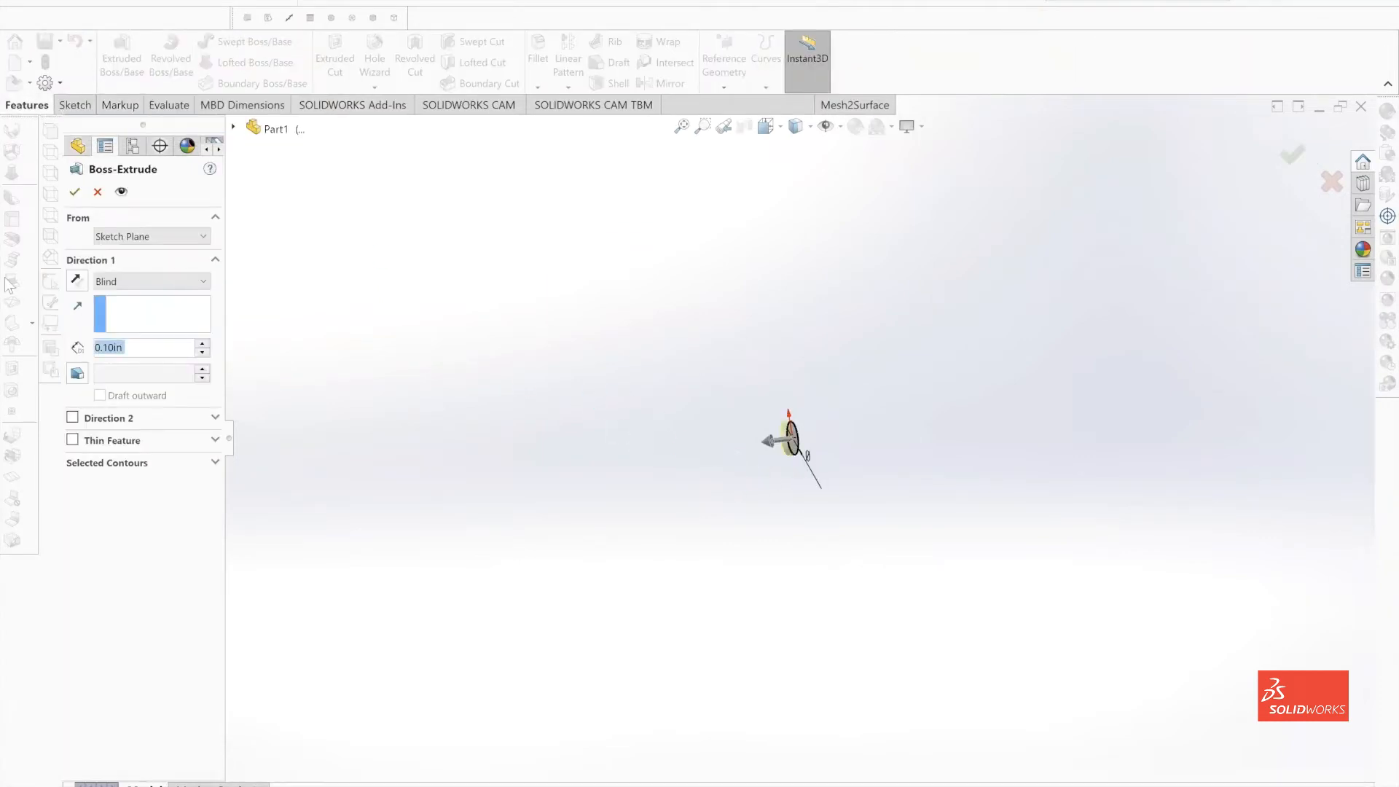
type("2")
key("Return")
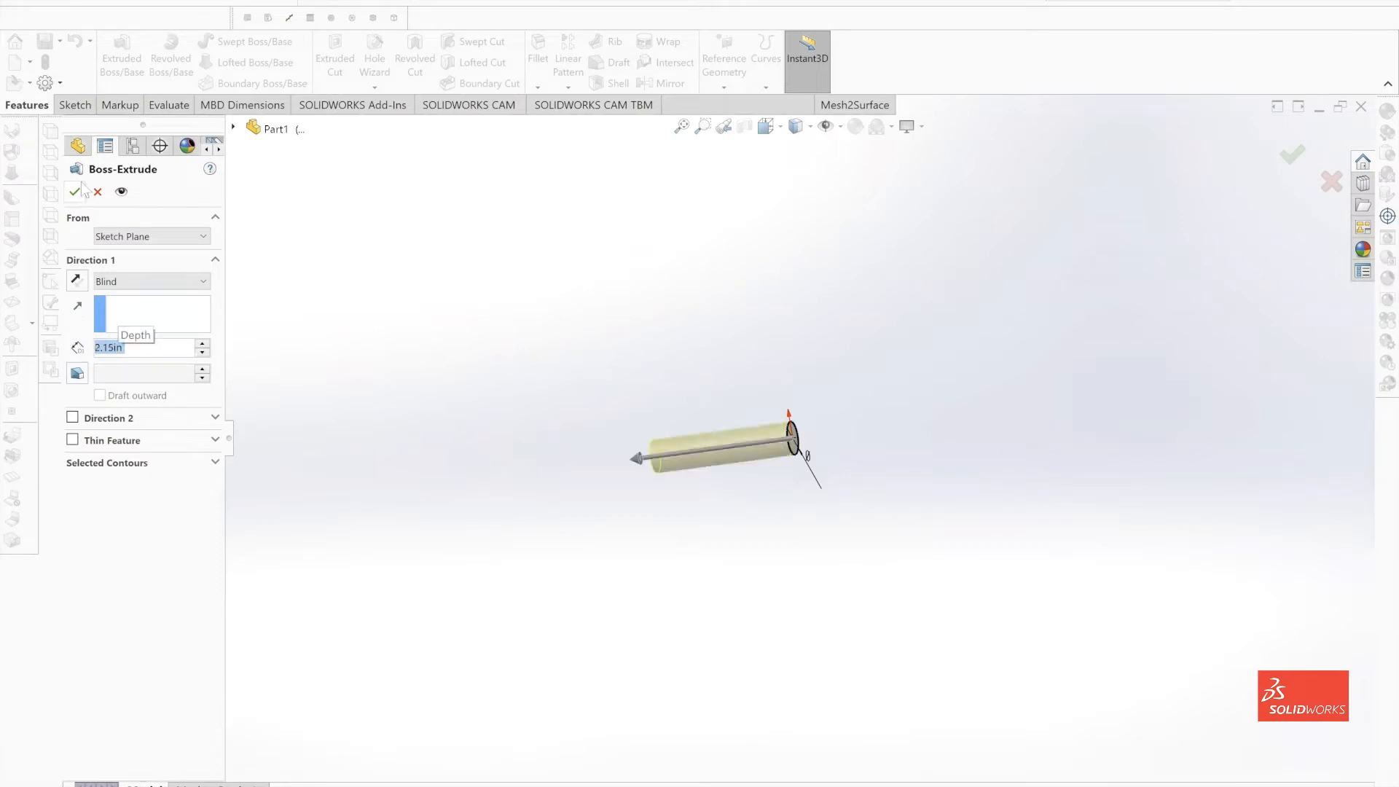
left_click(78, 188)
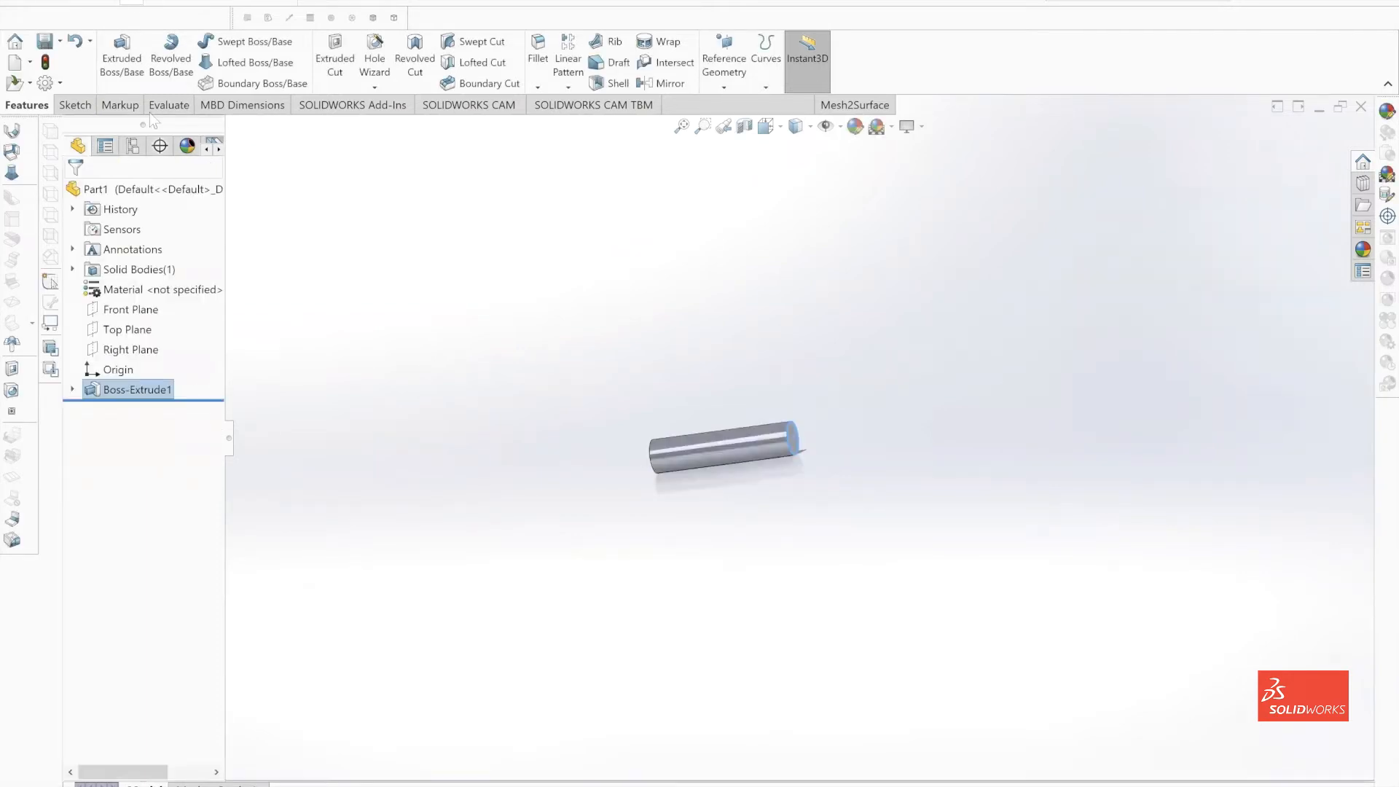
Save the new part as Gear Shaft in the Oil Pump RE Class folder
key("ctrl+s")
type("G")
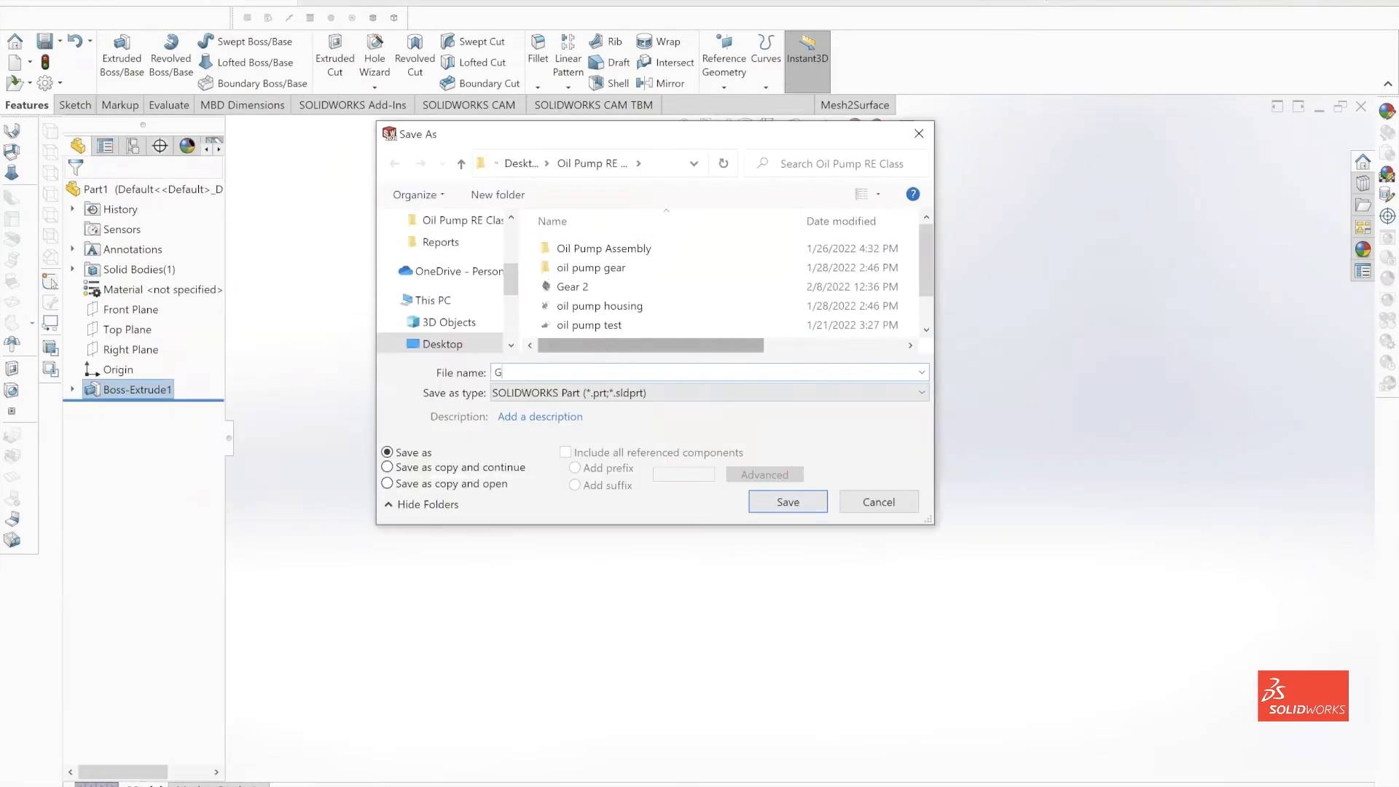
type("ear Shaft")
key("Return")
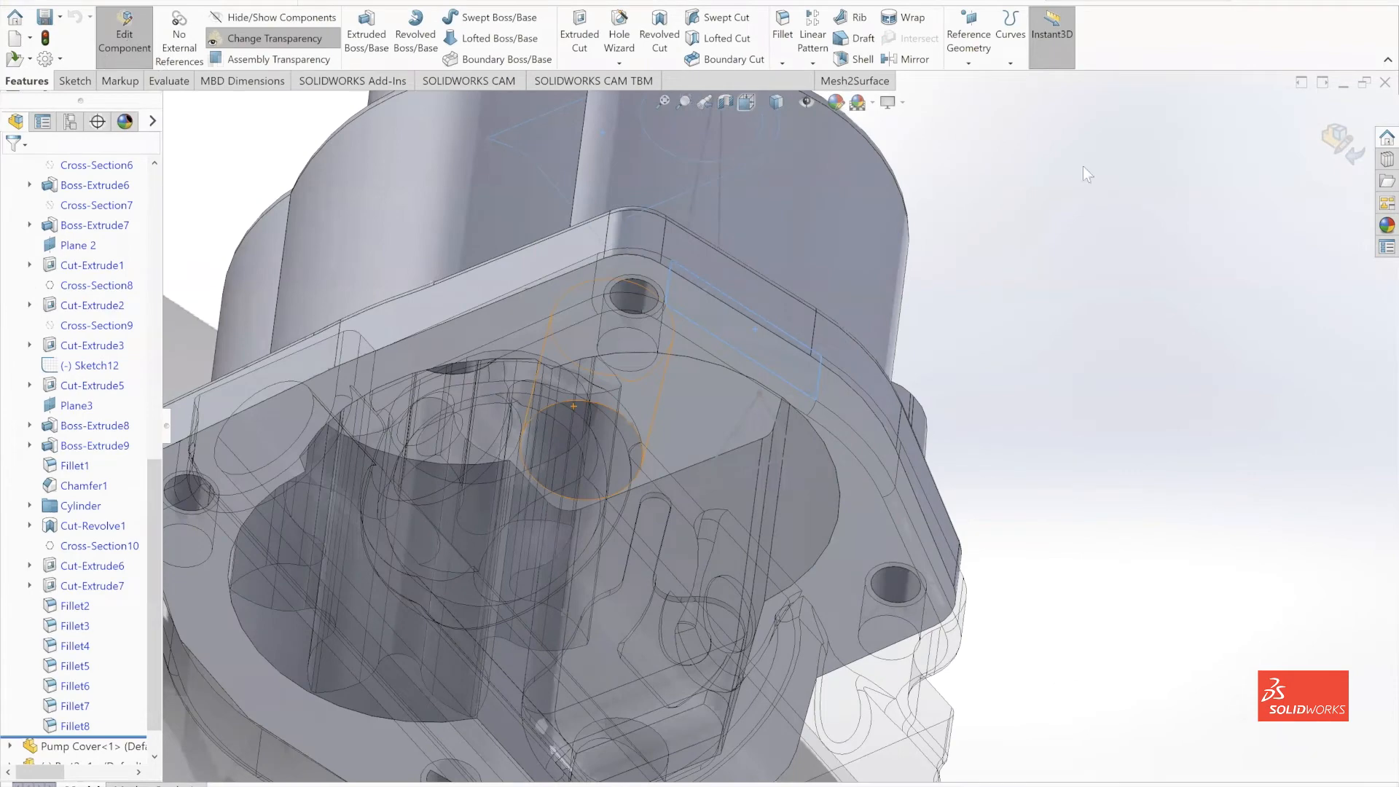
Finish editing the housing in context and insert the Gear Shaft part into the pump assembly, placing it beside the housing
left_click(1341, 137)
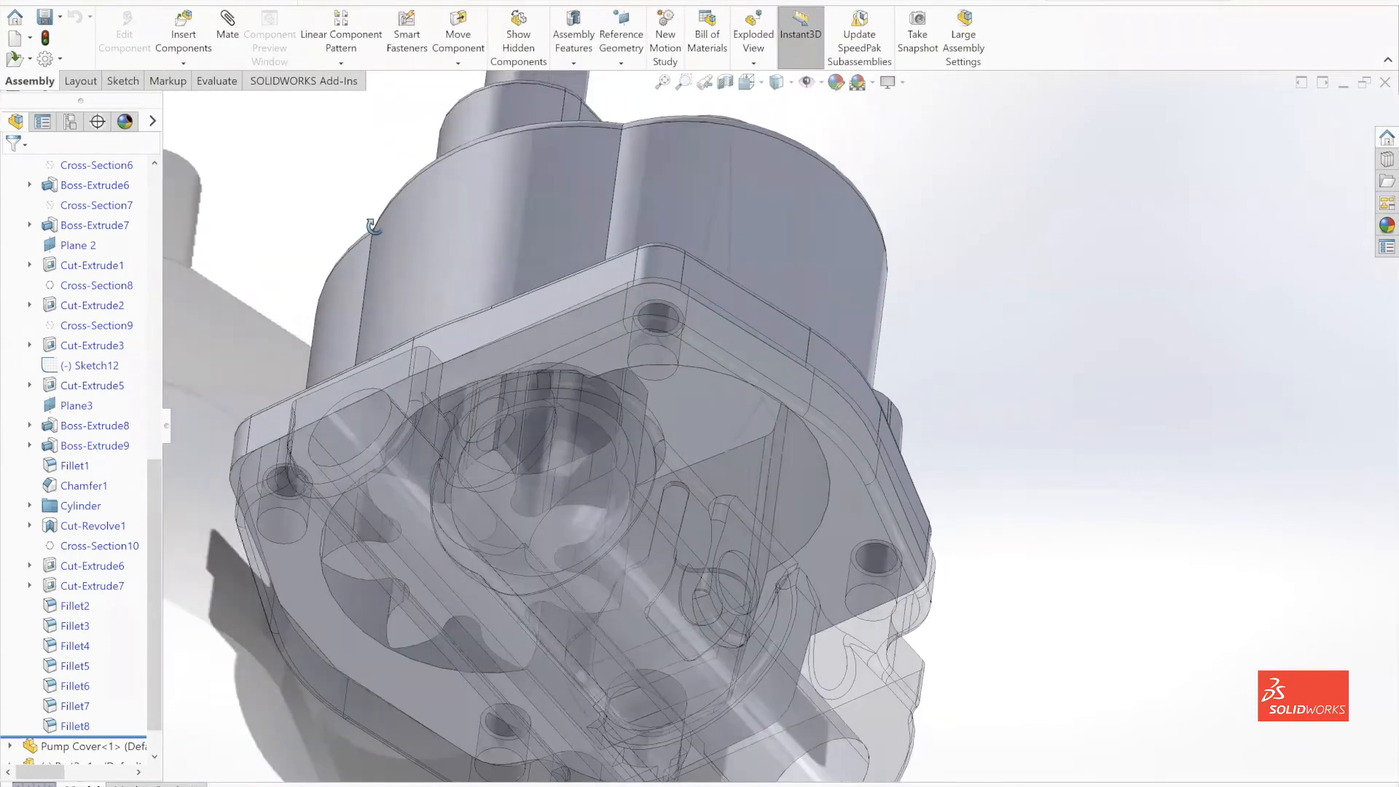
middle_click_drag(373, 226, 119, 102)
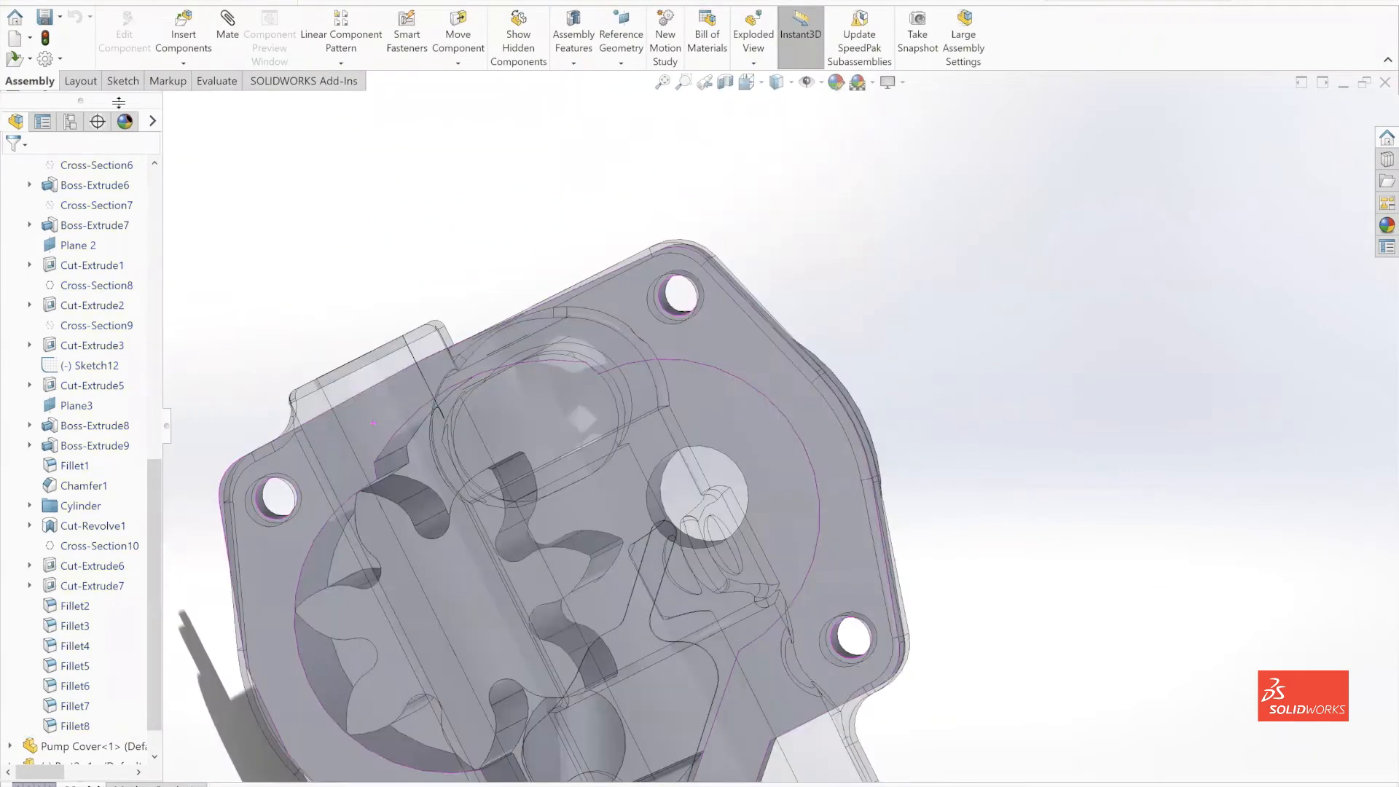
left_click(189, 40)
left_click(35, 367)
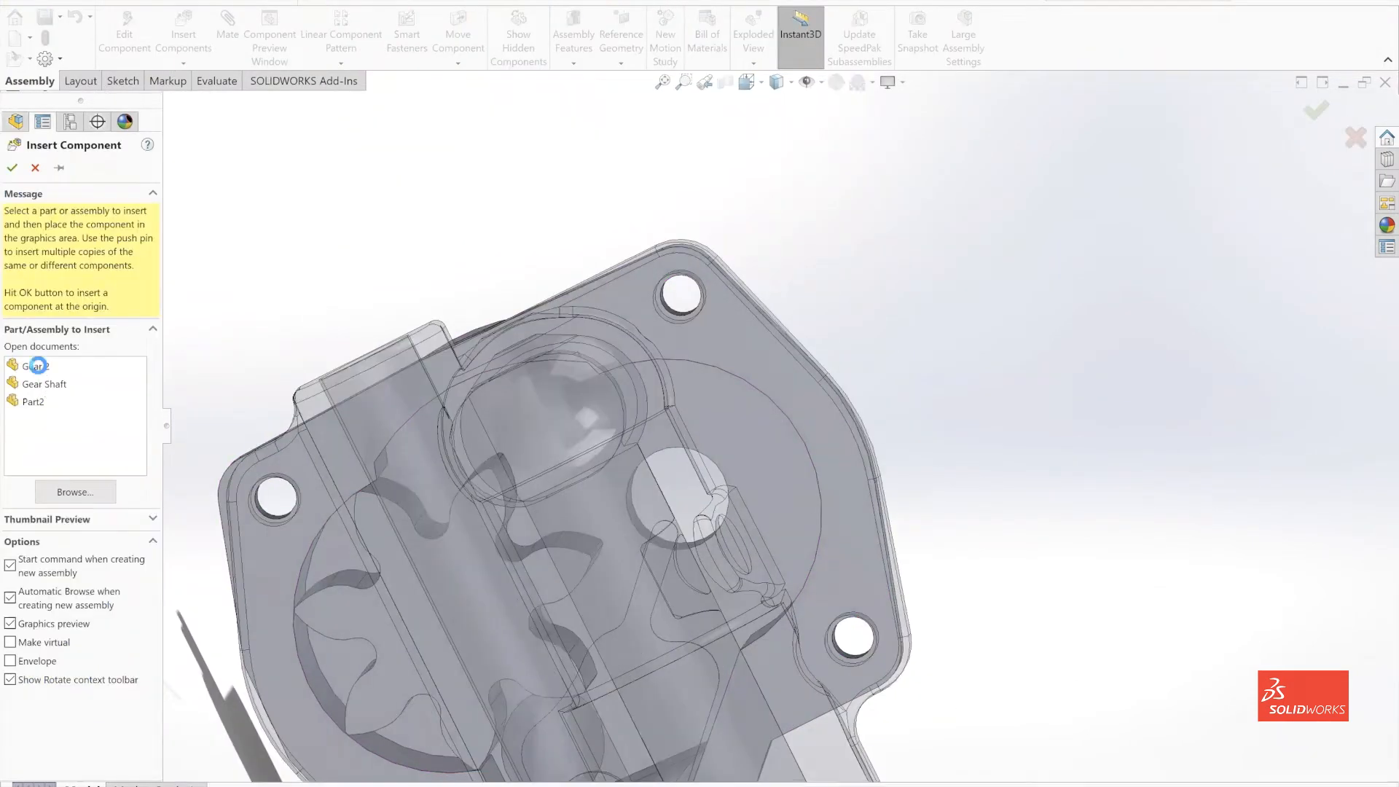
left_click(43, 384)
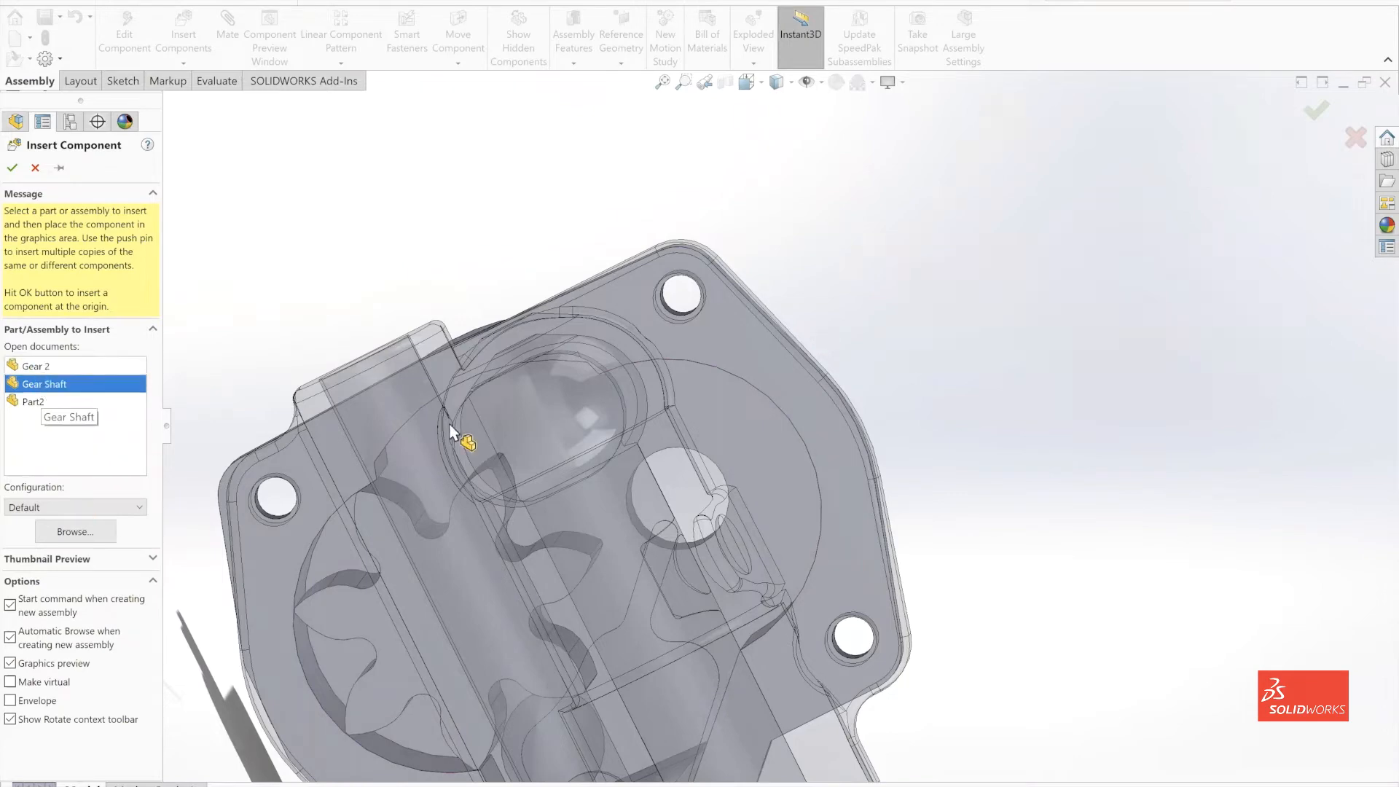
scroll(450, 430, "up", 5)
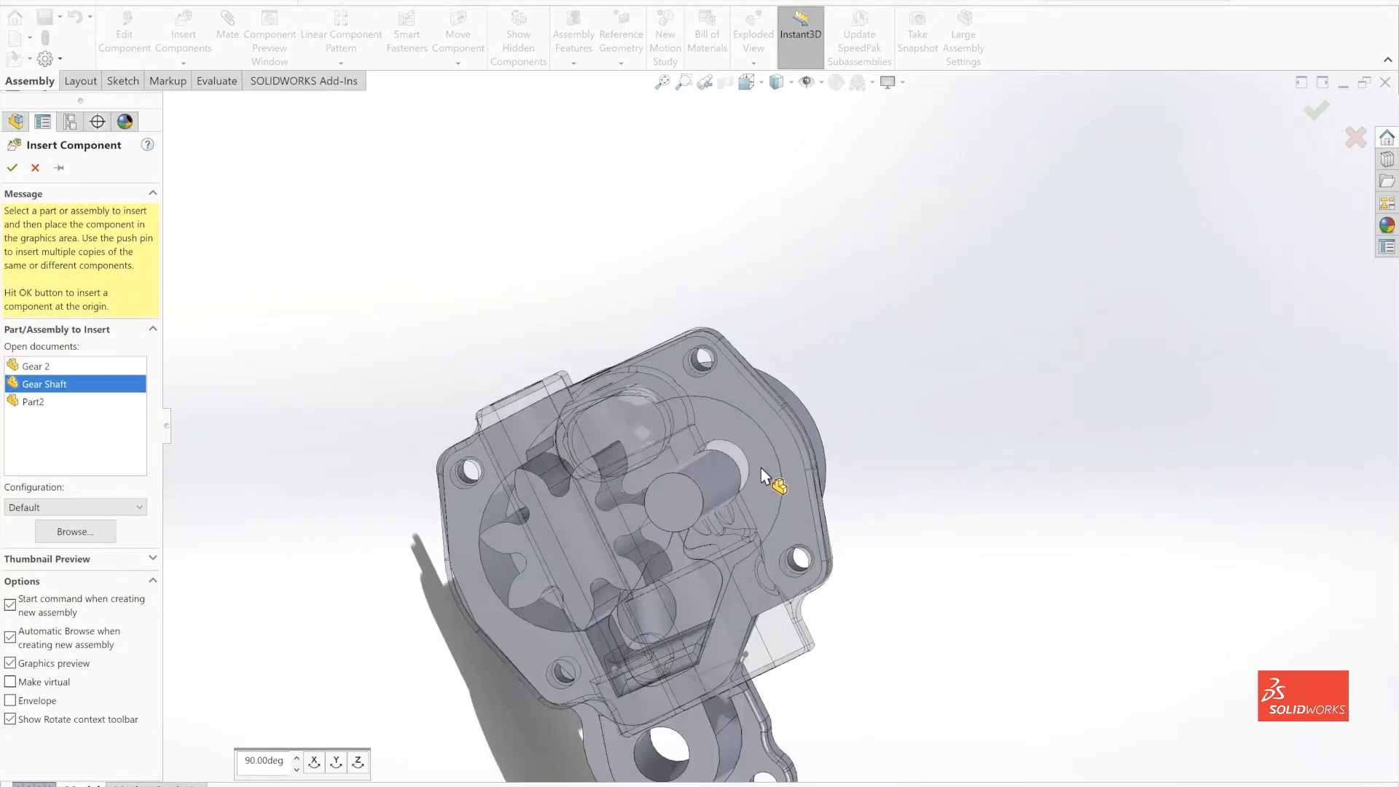
left_click(761, 468)
Mate the Gear Shaft's cylindrical face concentric with the empty shaft bore in the housing
middle_click_drag(761, 468, 556, 386)
middle_click_drag(468, 376, 442, 57)
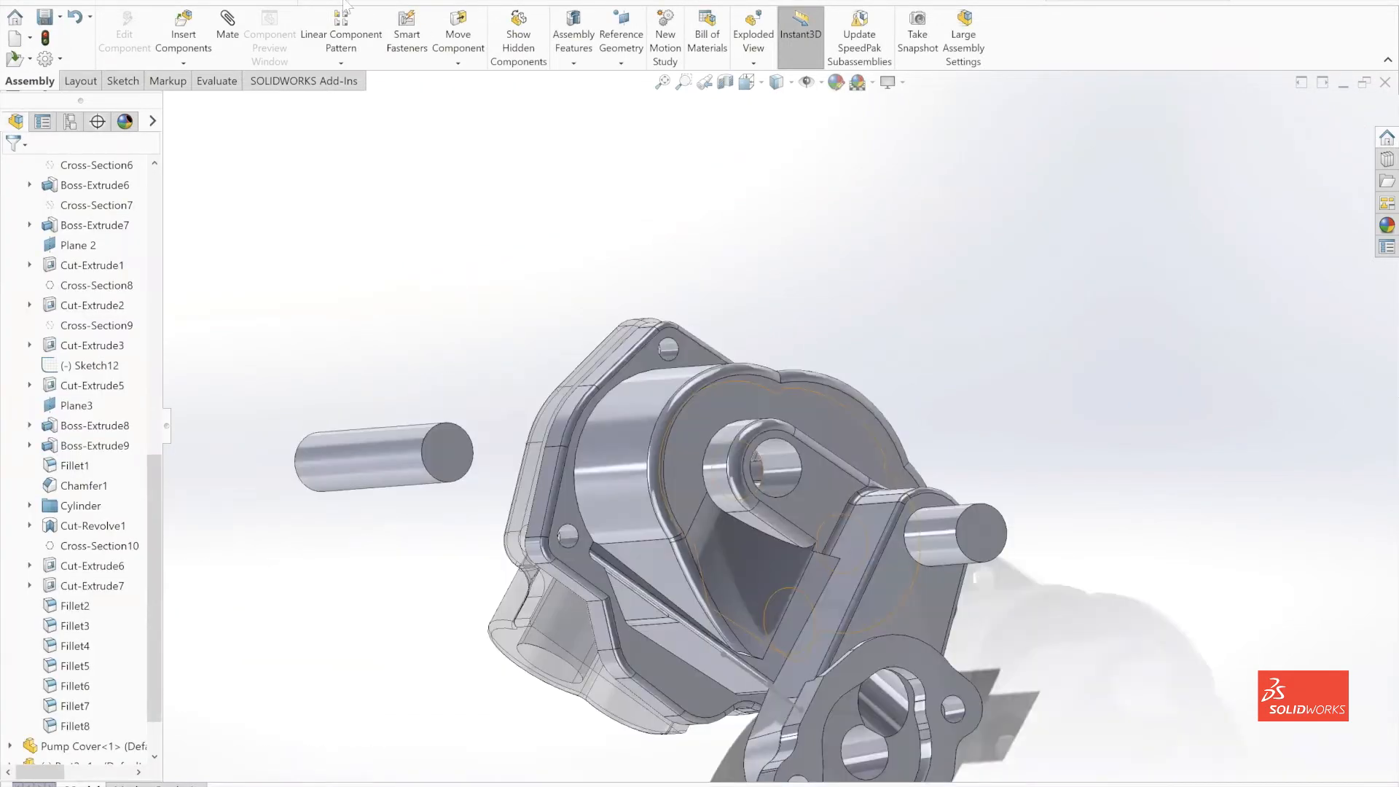
left_click(226, 26)
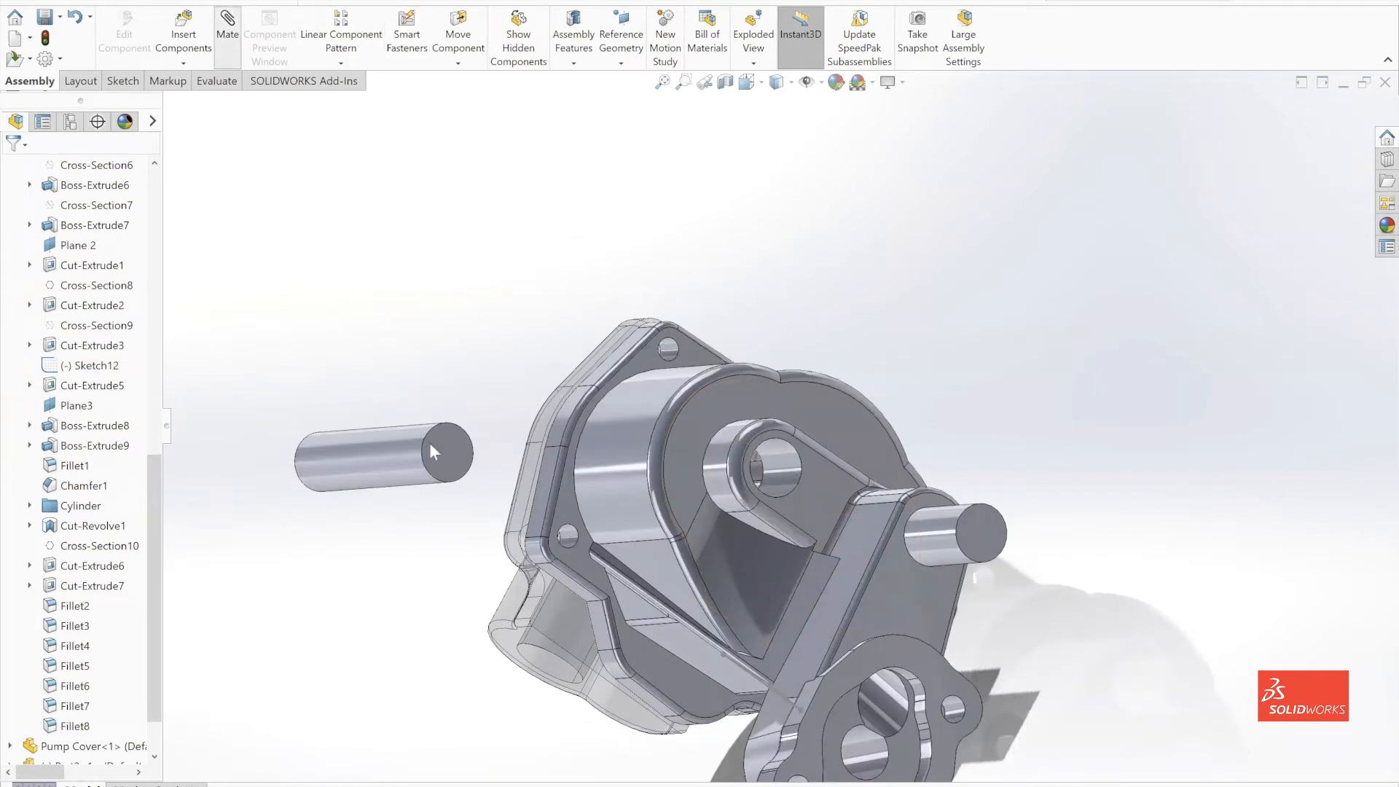
left_click(387, 457)
scroll(262, 385, "up", 2)
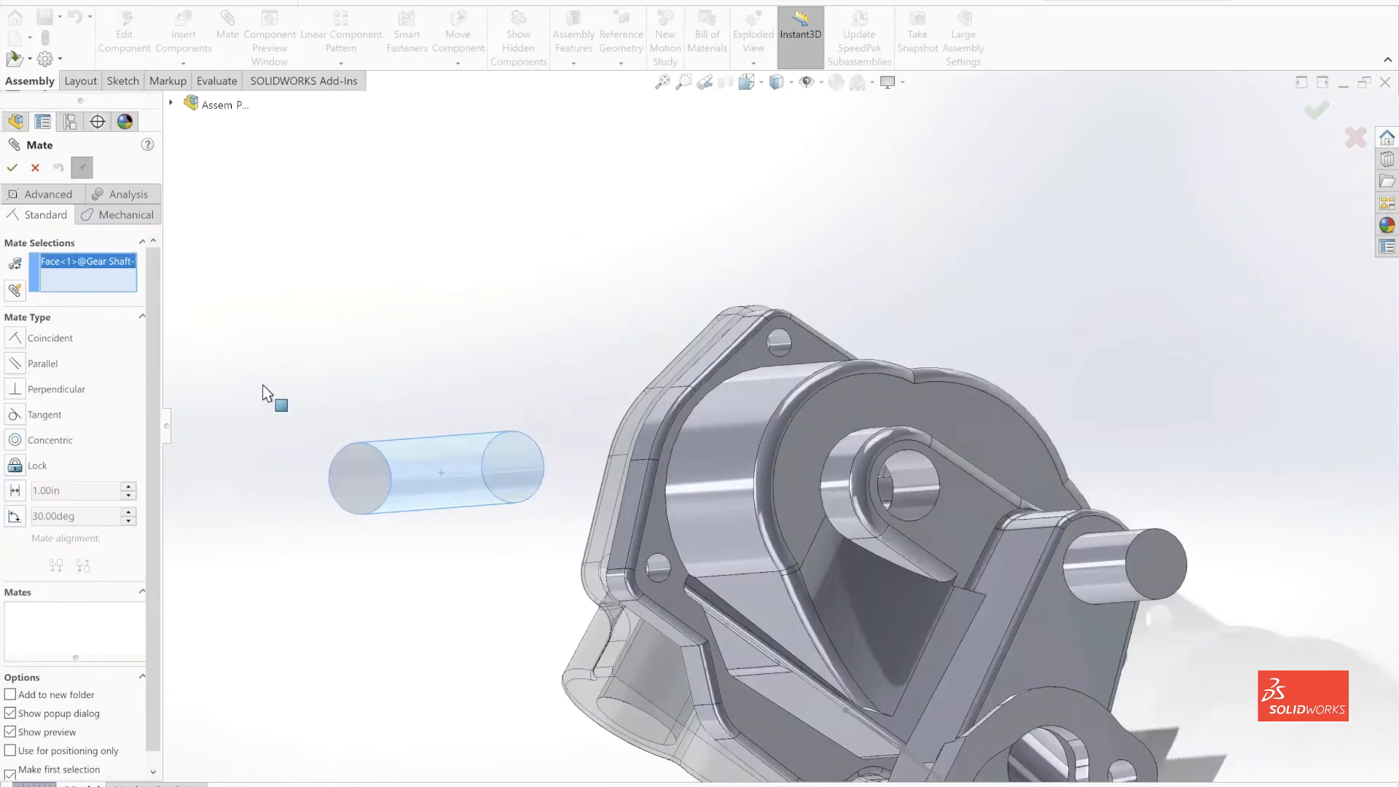
left_click(917, 496)
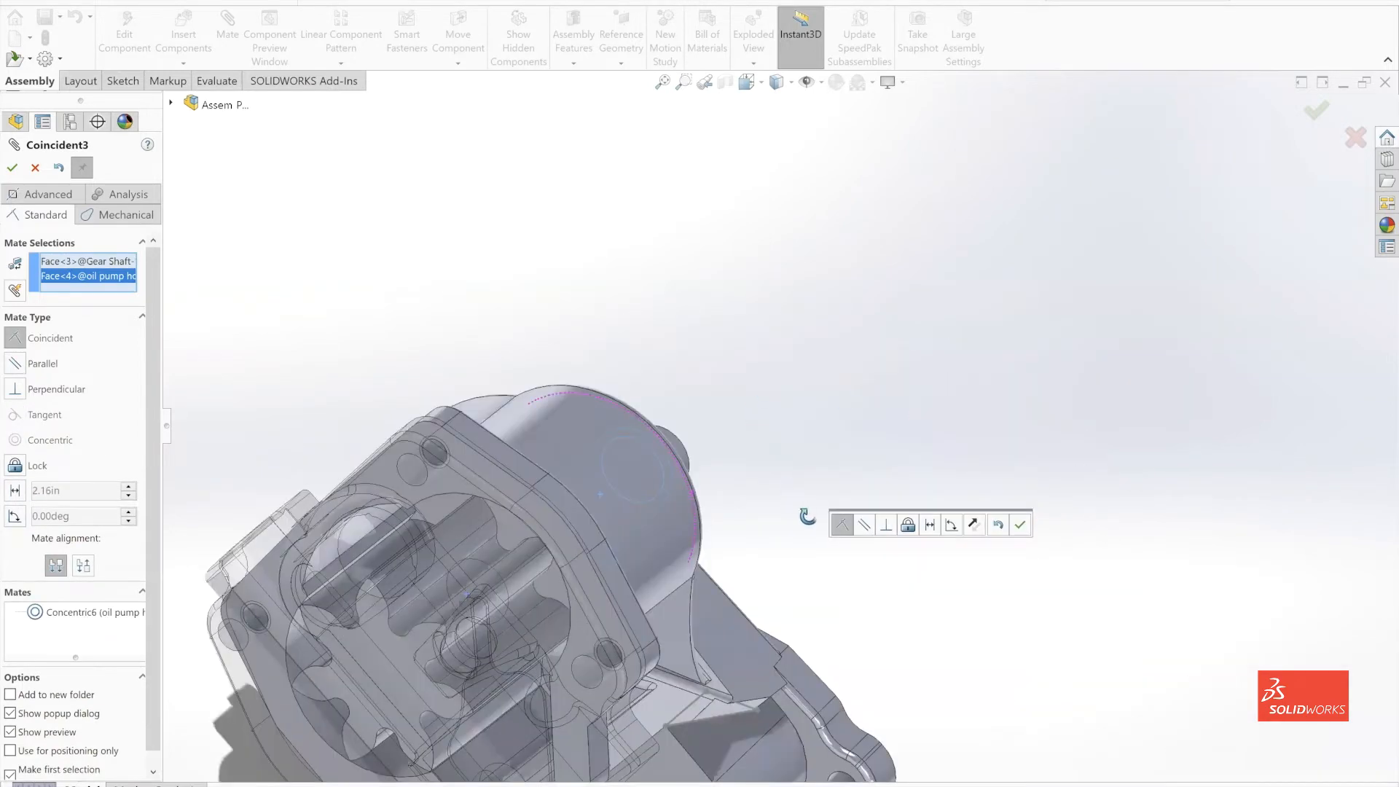
Mate the Gear Shaft's end face coincident with the end face of the housing's shaft-bore boss and finish mating
middle_click_drag(808, 517, 714, 525)
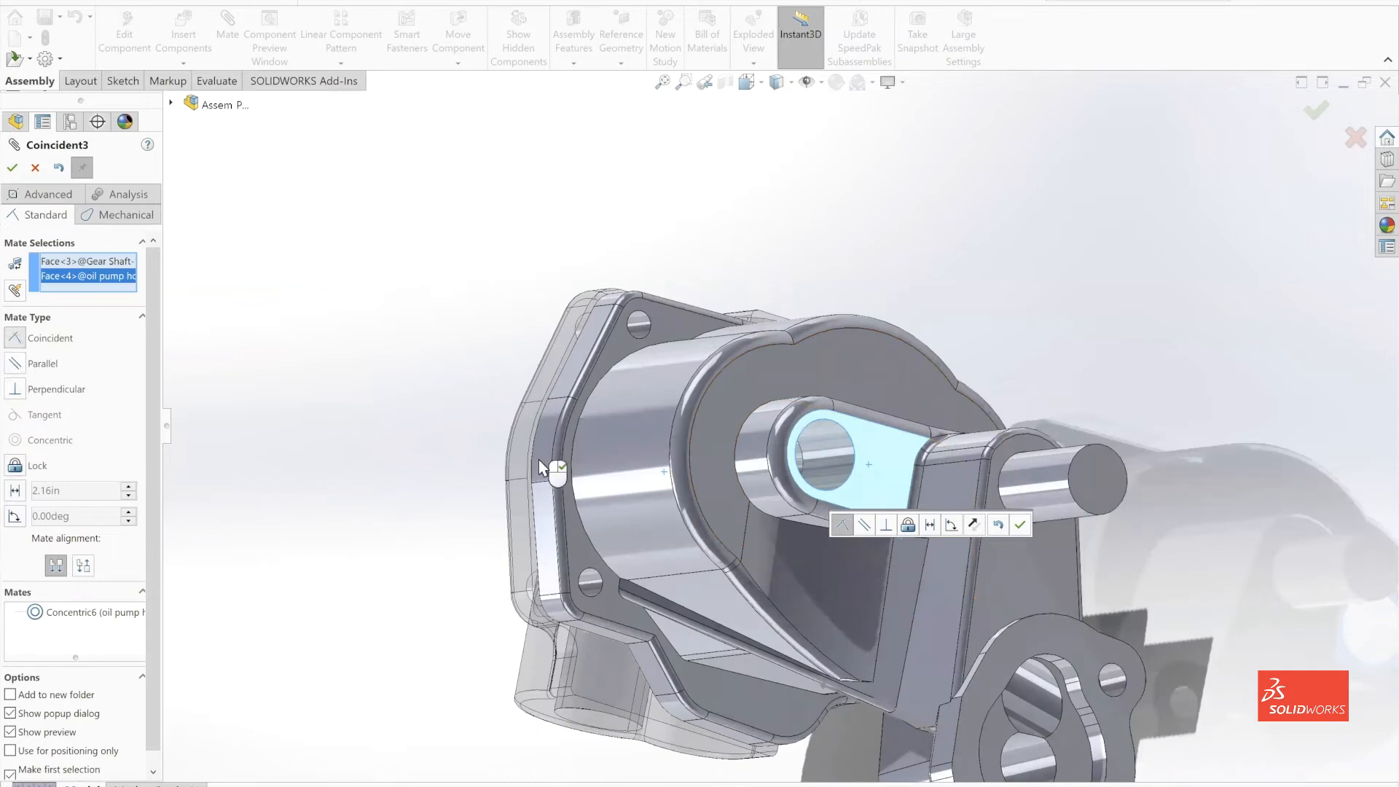
middle_click_drag(539, 468, 946, 429)
left_click(58, 169)
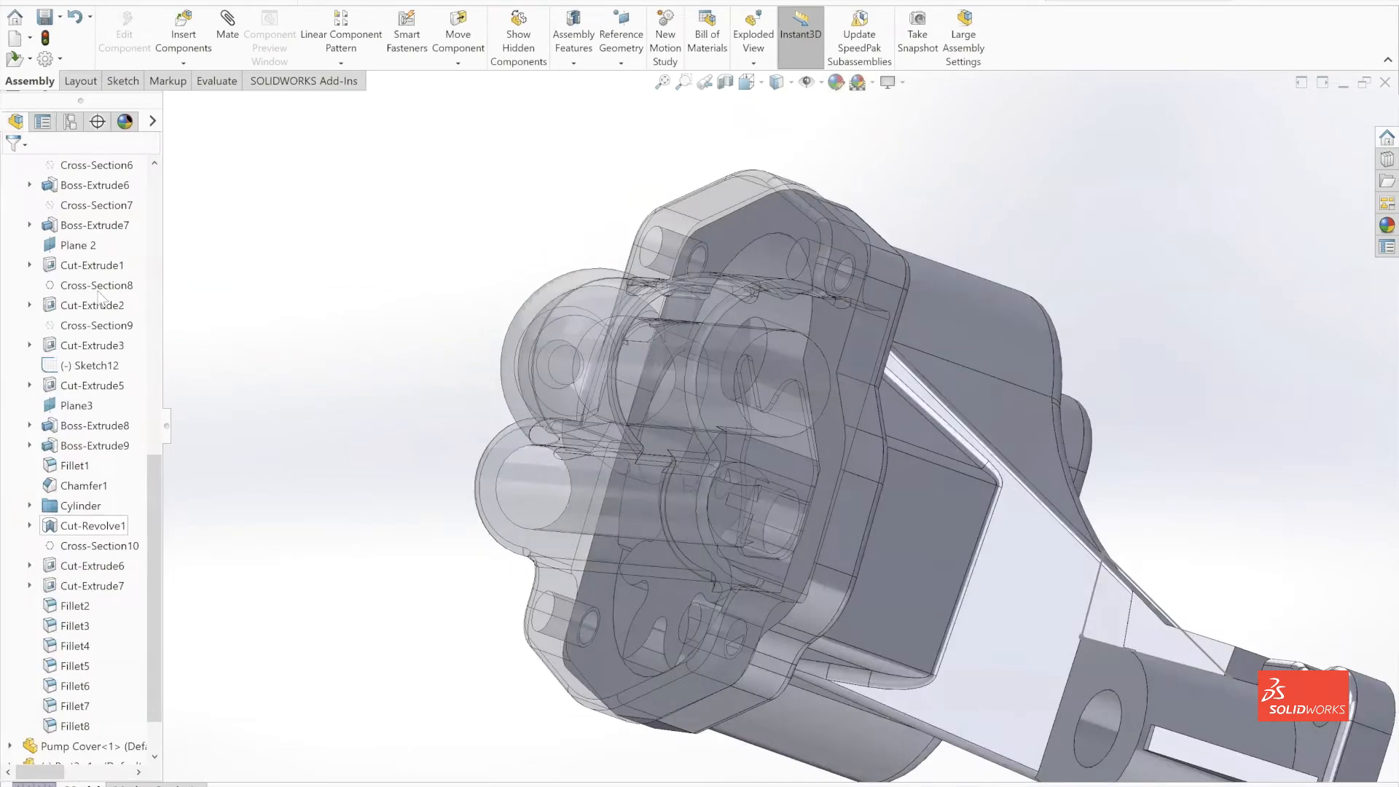
Collapse the housing's feature list and hide the Pump Cover component
scroll(73, 328, "up", 10)
left_click(10, 325)
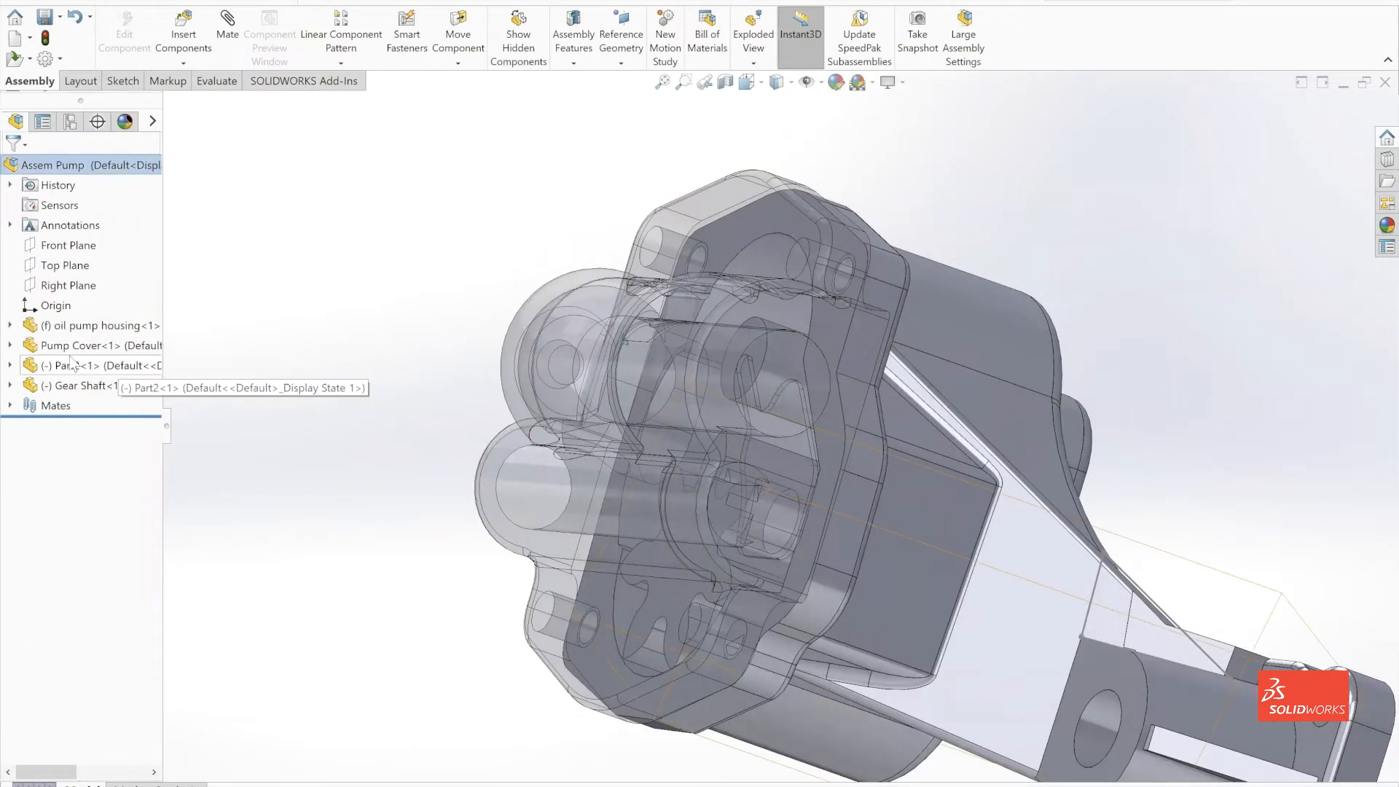
right_click(61, 345)
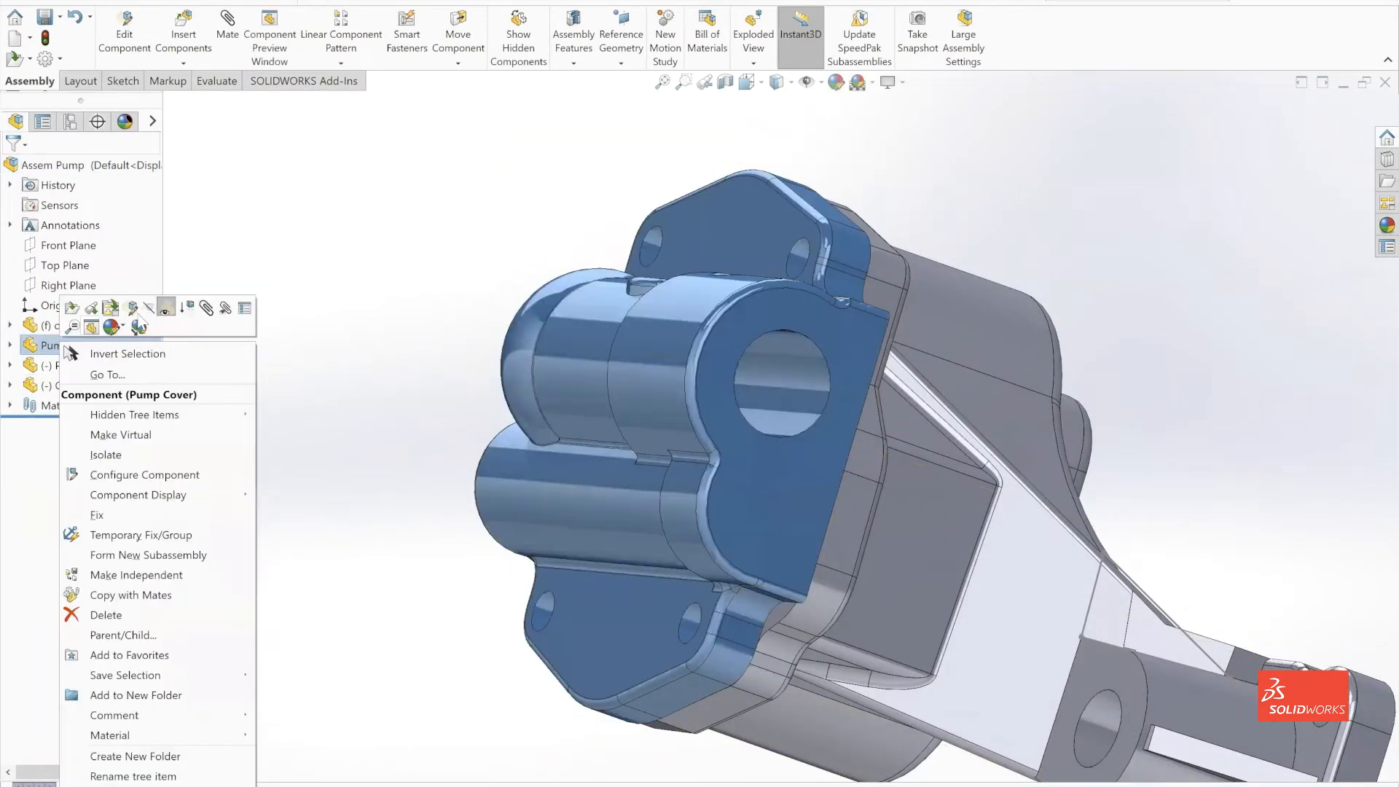
left_click(165, 308)
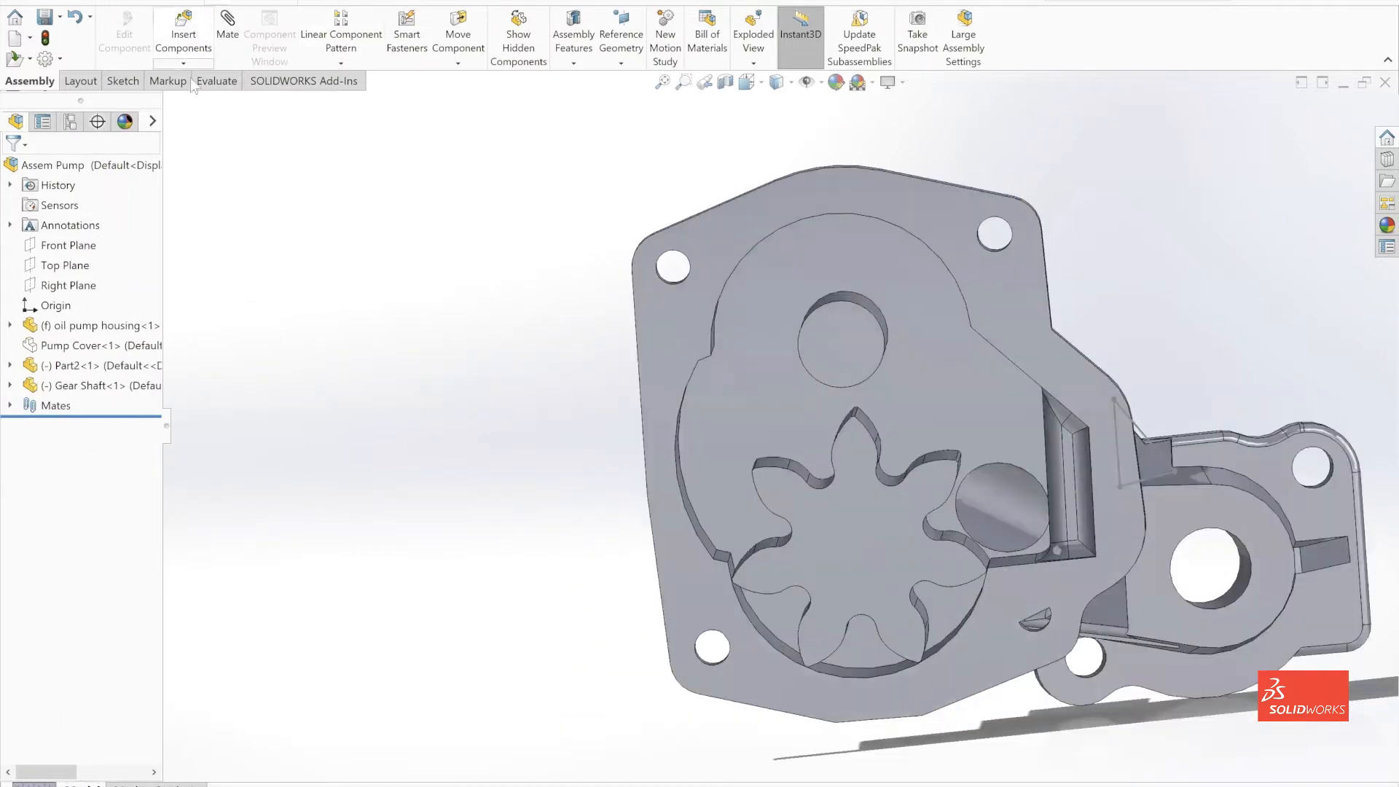
Insert the Gear 2 part into the assembly and mate its bore concentric with the Gear Shaft
left_click(183, 29)
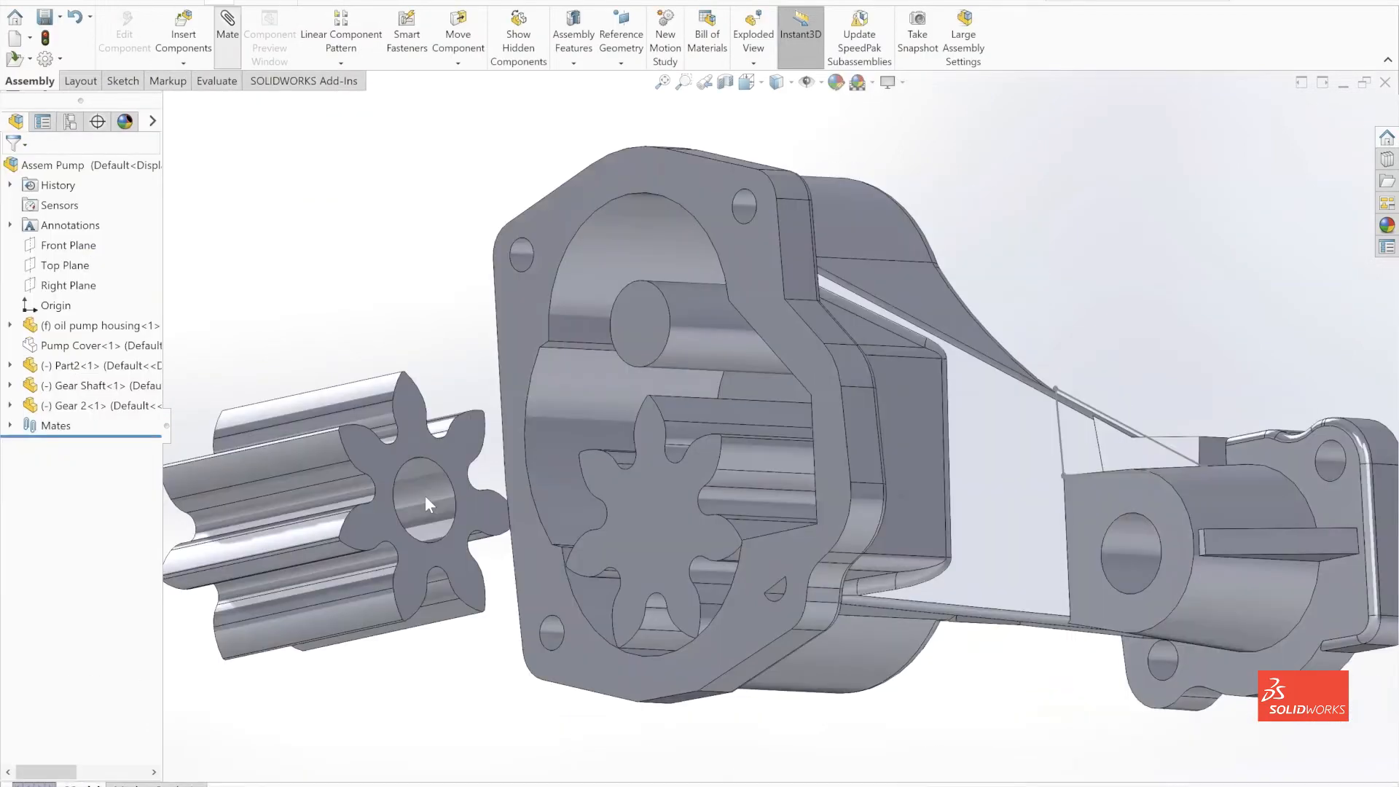
left_click(426, 496)
left_click(421, 451)
left_click(668, 357)
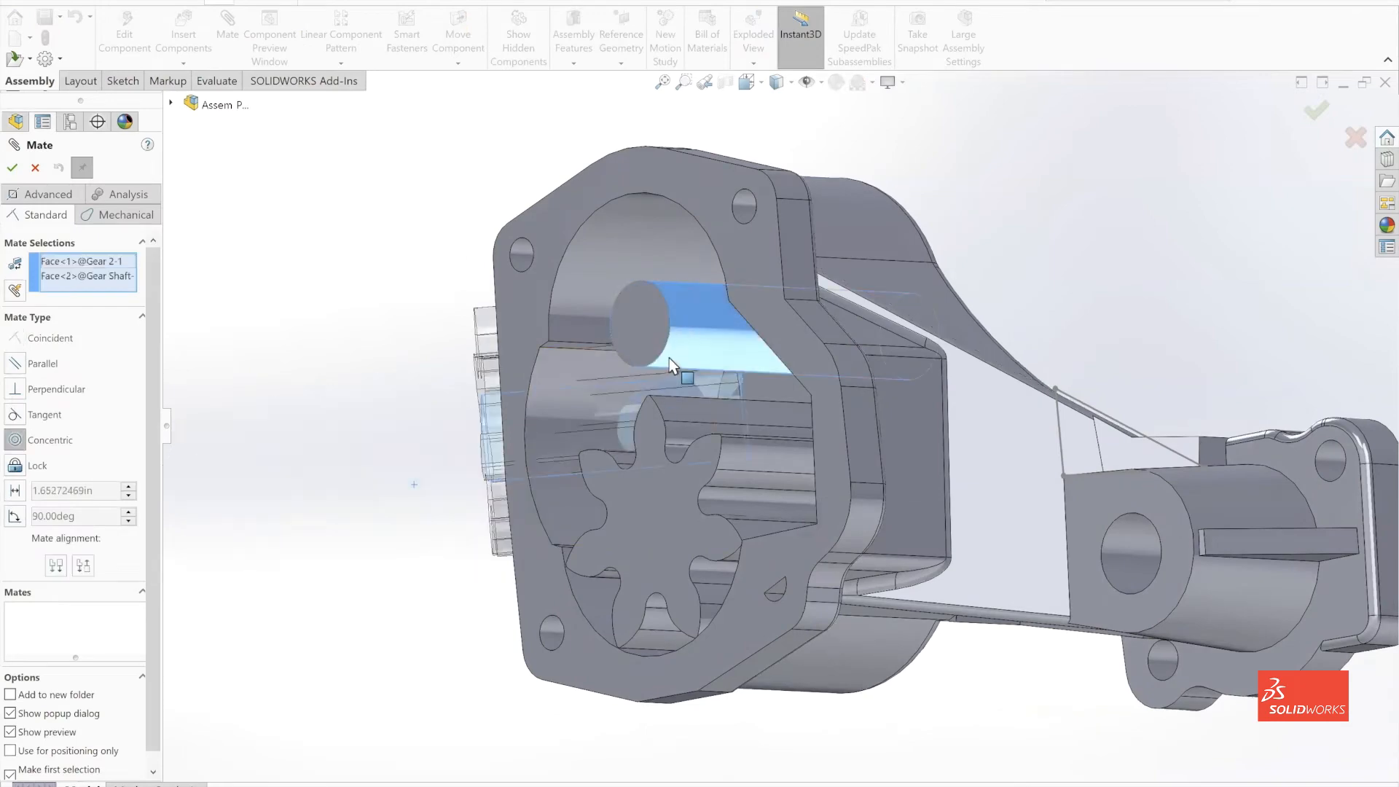
middle_click_drag(693, 375, 1059, 254)
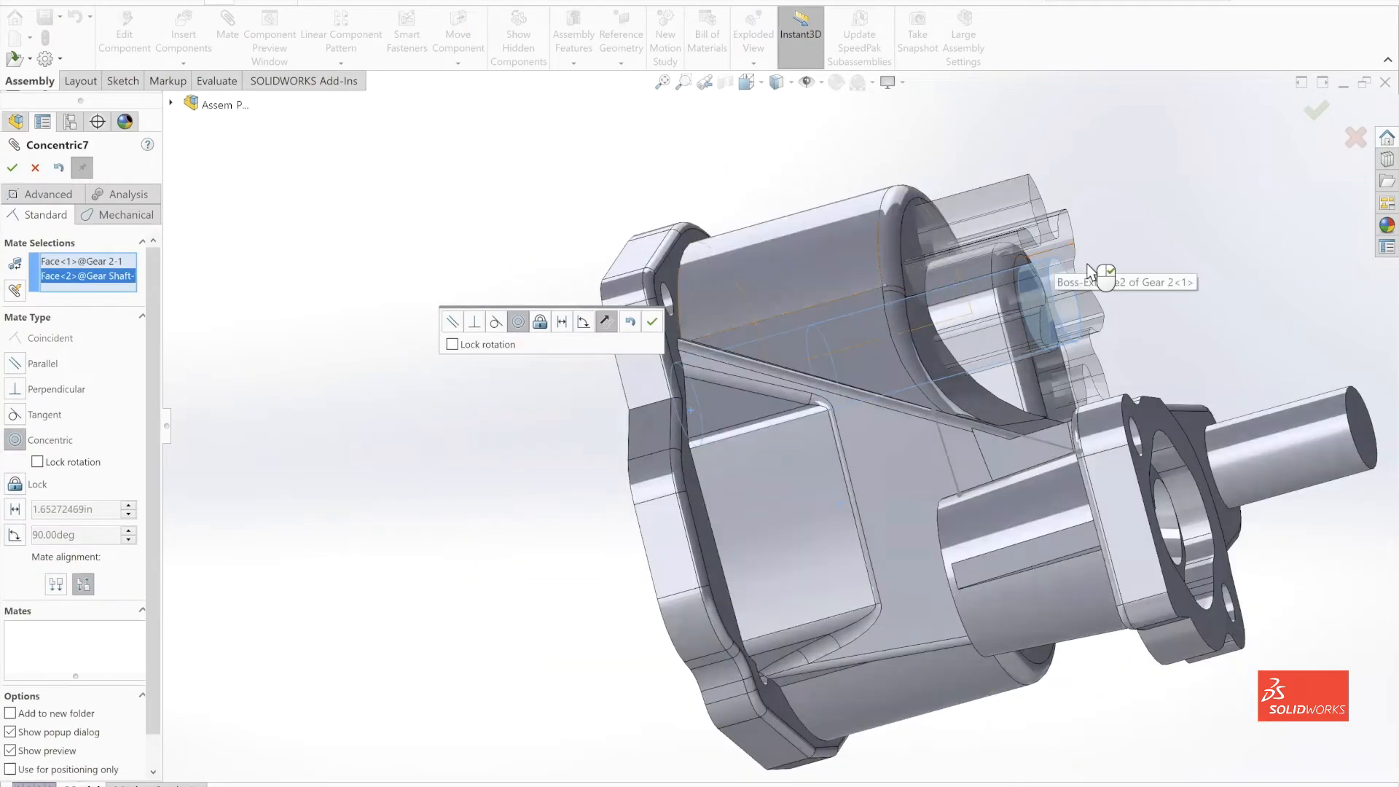
right_click(1066, 261)
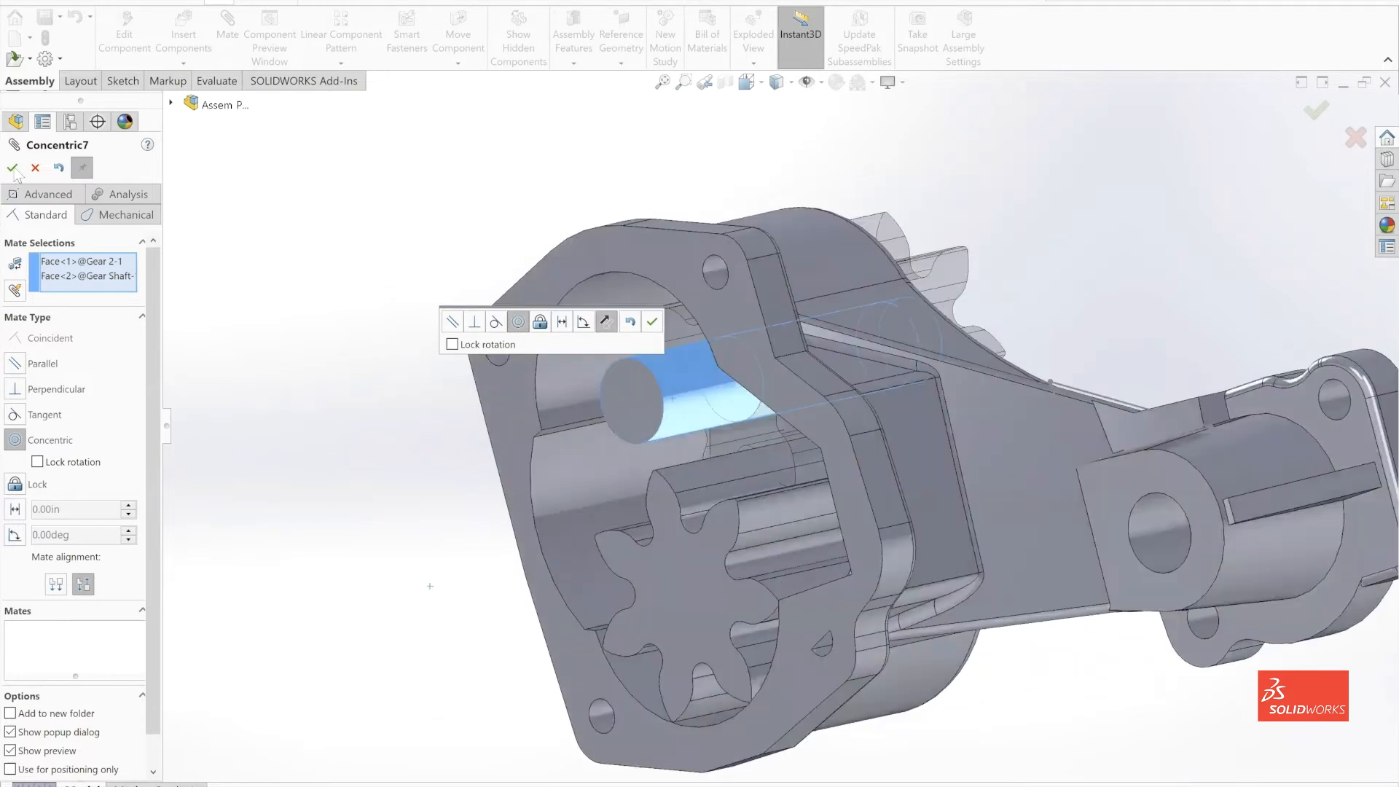
left_click(14, 169)
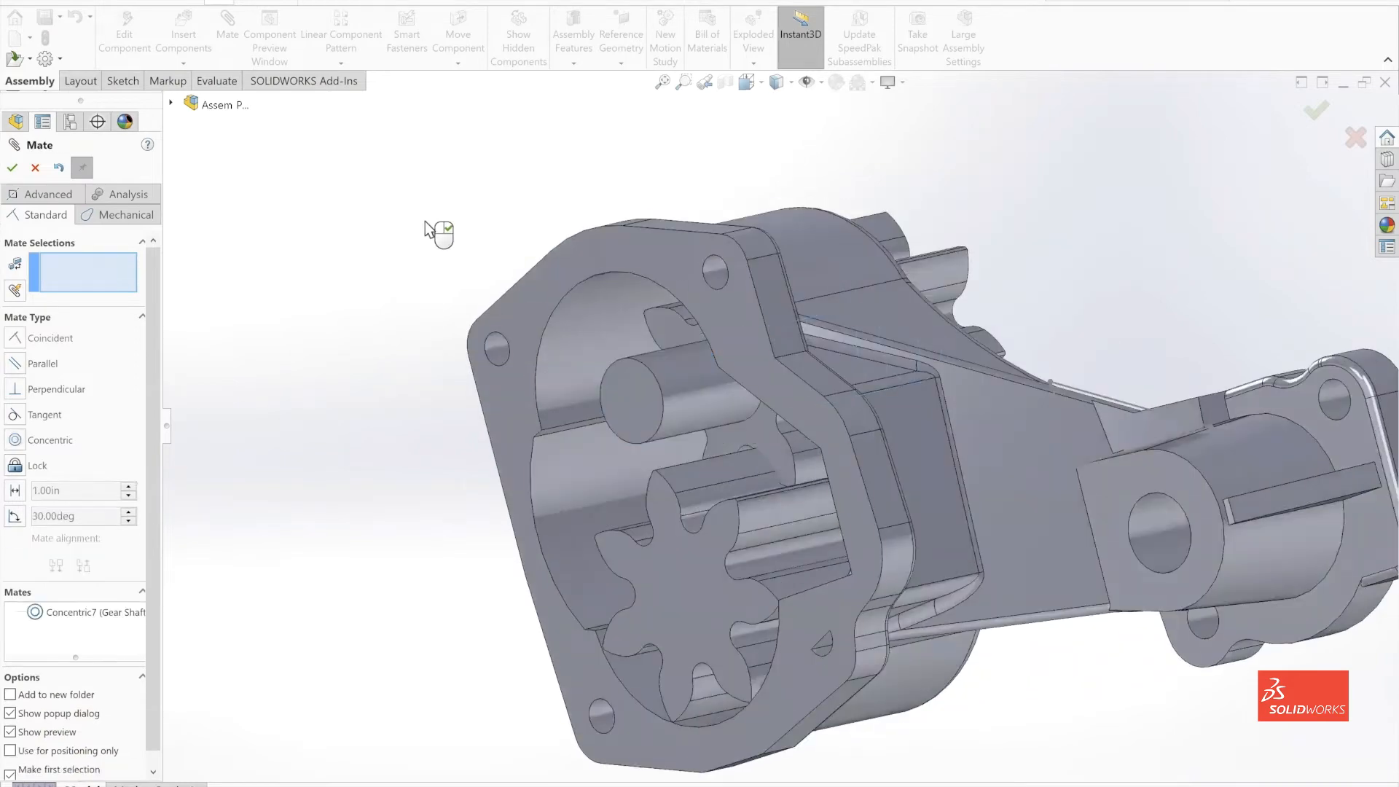
Mate Gear 2's end face coincident with the floor of the housing's gear cavity
middle_click_drag(1020, 321, 981, 400)
left_click(1085, 270)
left_click(964, 399)
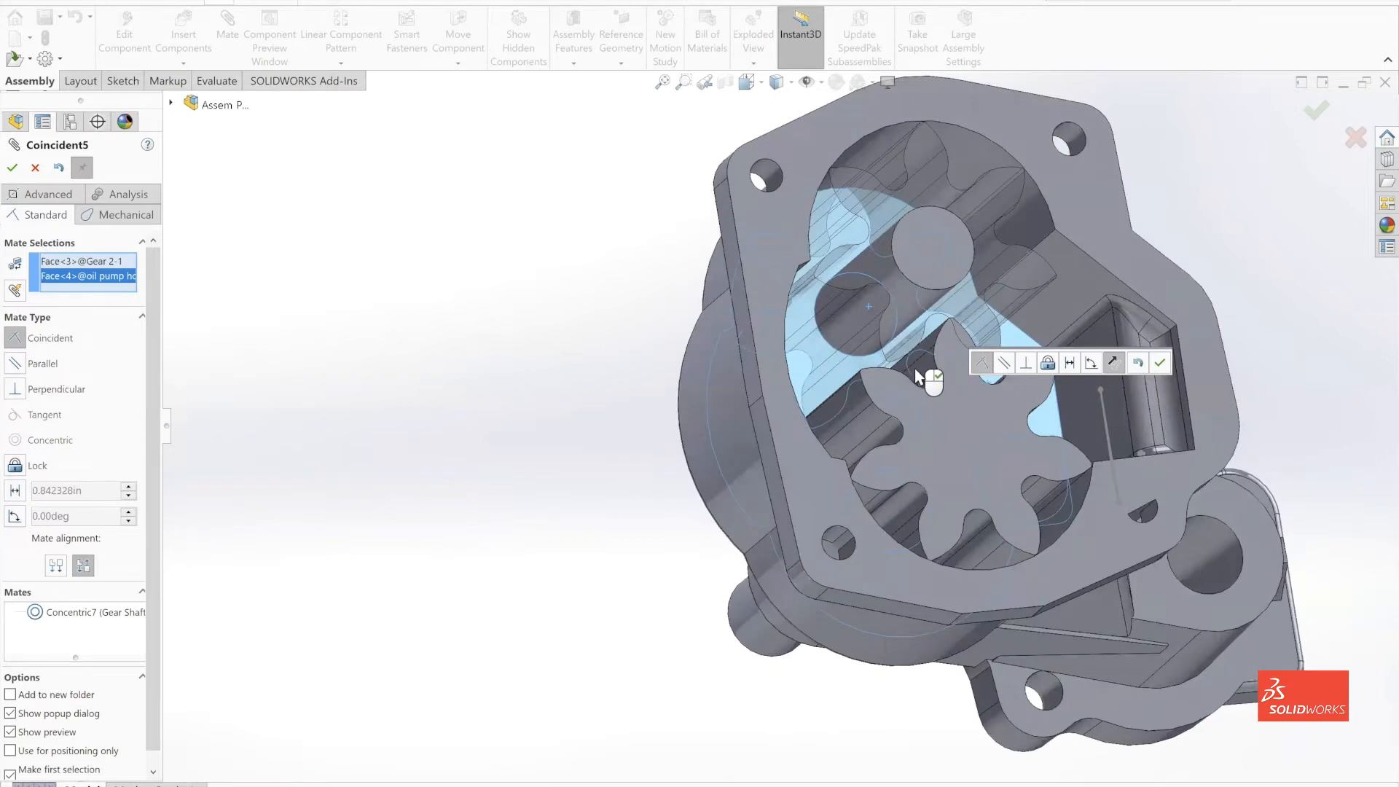
scroll(916, 377, "down", 3)
middle_click_drag(865, 393, 854, 391)
scroll(856, 392, "down", 4)
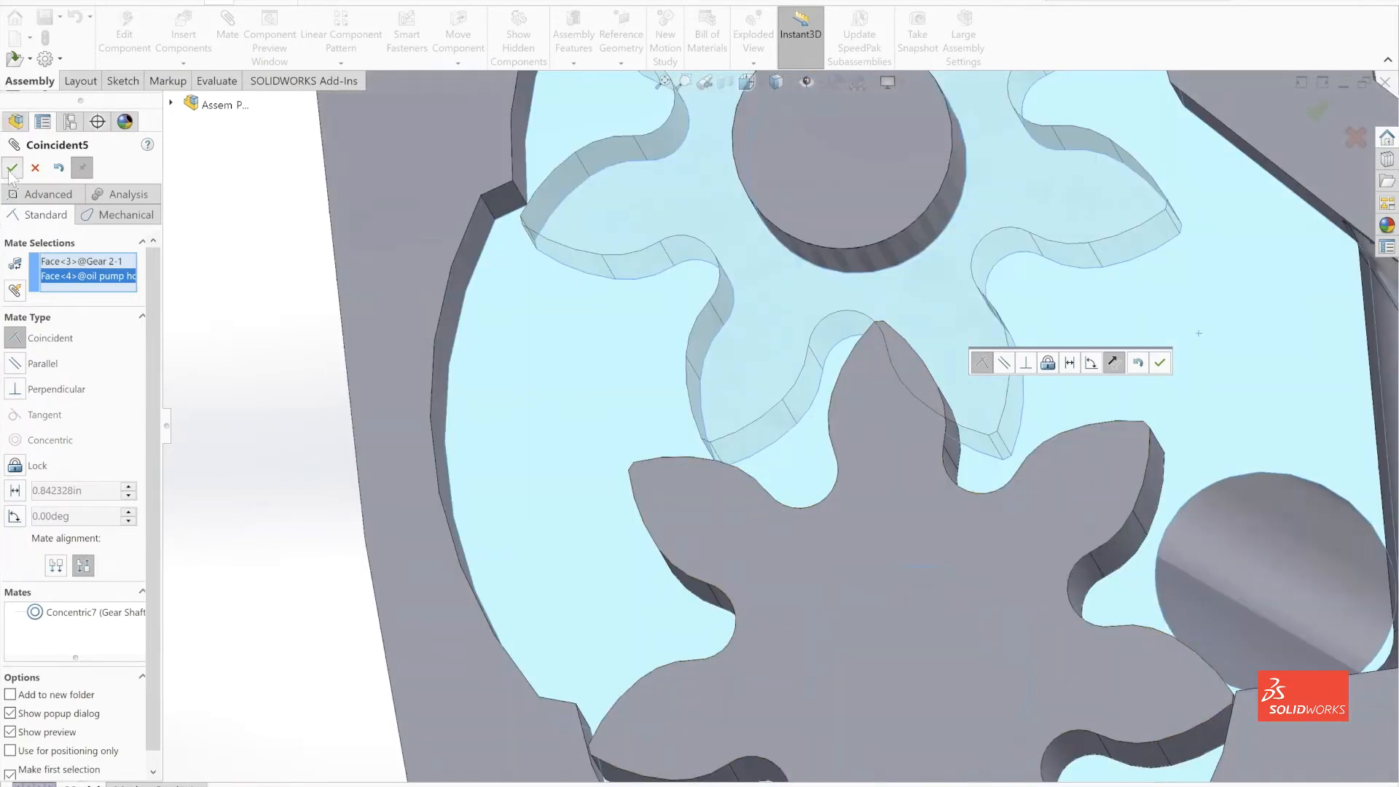
right_click(818, 400)
Add a tangent mate between a Gear 2 tooth flank and the adjacent tooth flank of the pinion shaft
left_click(834, 411)
middle_click_drag(833, 411, 1006, 481)
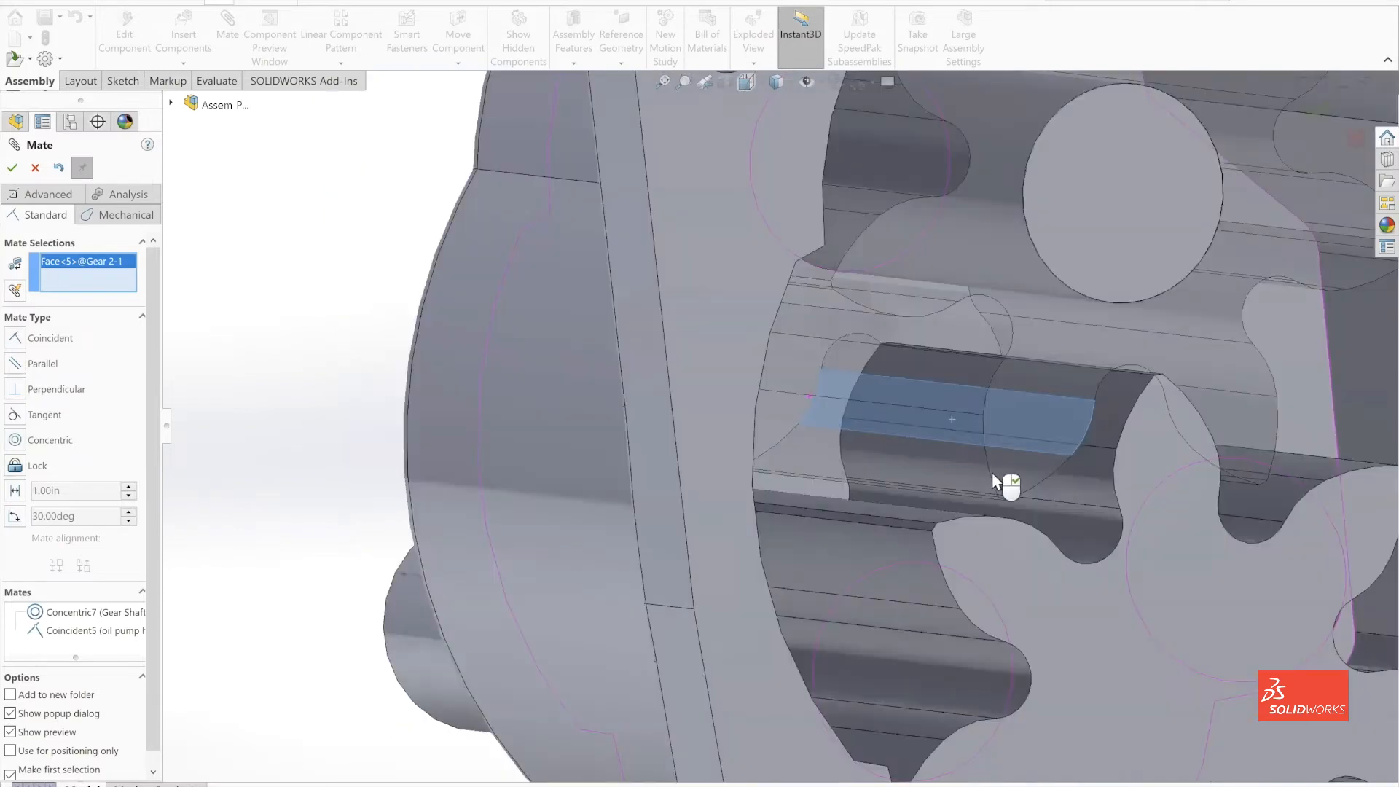
left_click(1096, 481)
left_click(15, 415)
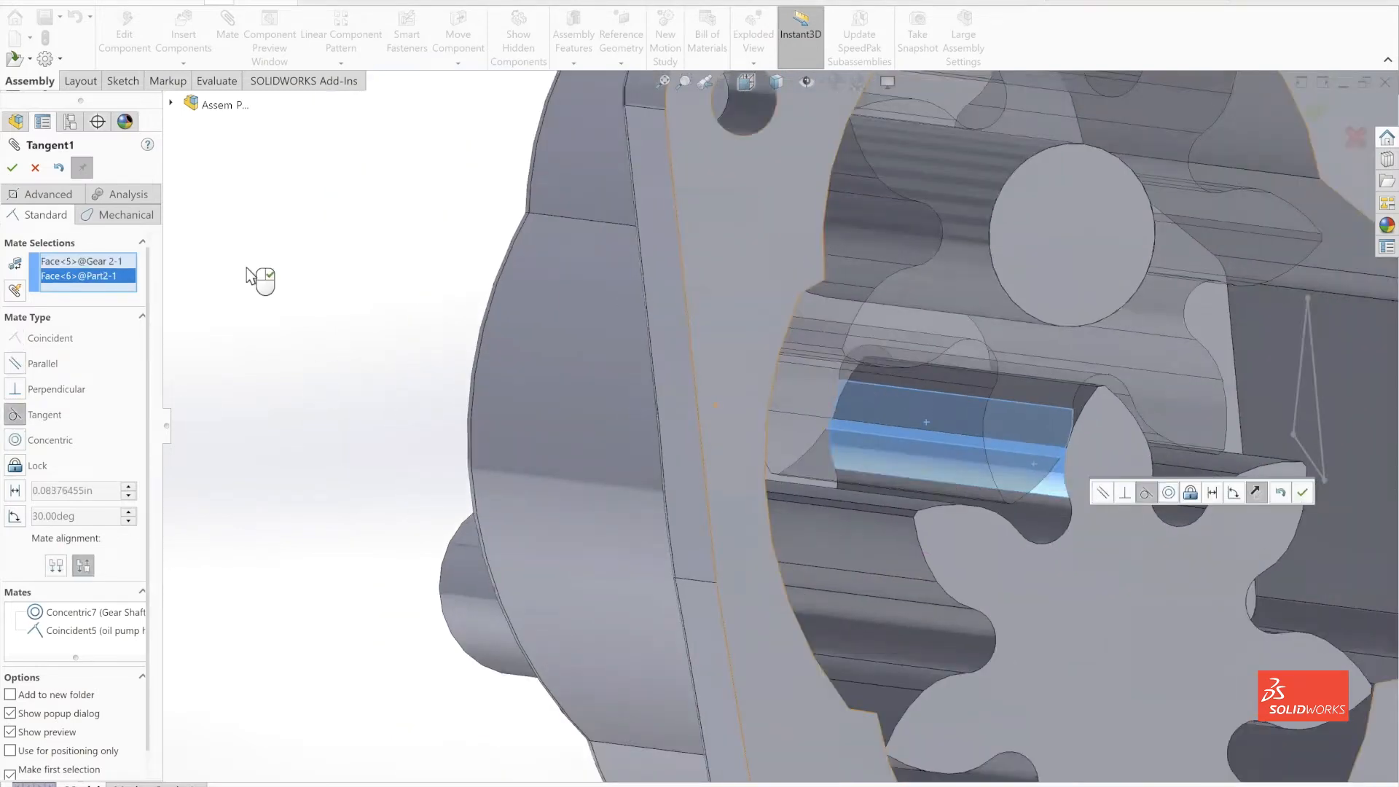
scroll(248, 276, "up", 3)
middle_click_drag(248, 276, 175, 271)
left_click(13, 168)
Examine how the two gears mesh inside the housing and turn them slightly to check their motion
middle_click_drag(808, 516, 739, 478)
middle_click_drag(558, 453, 823, 80)
middle_click_drag(981, 255, 915, 9)
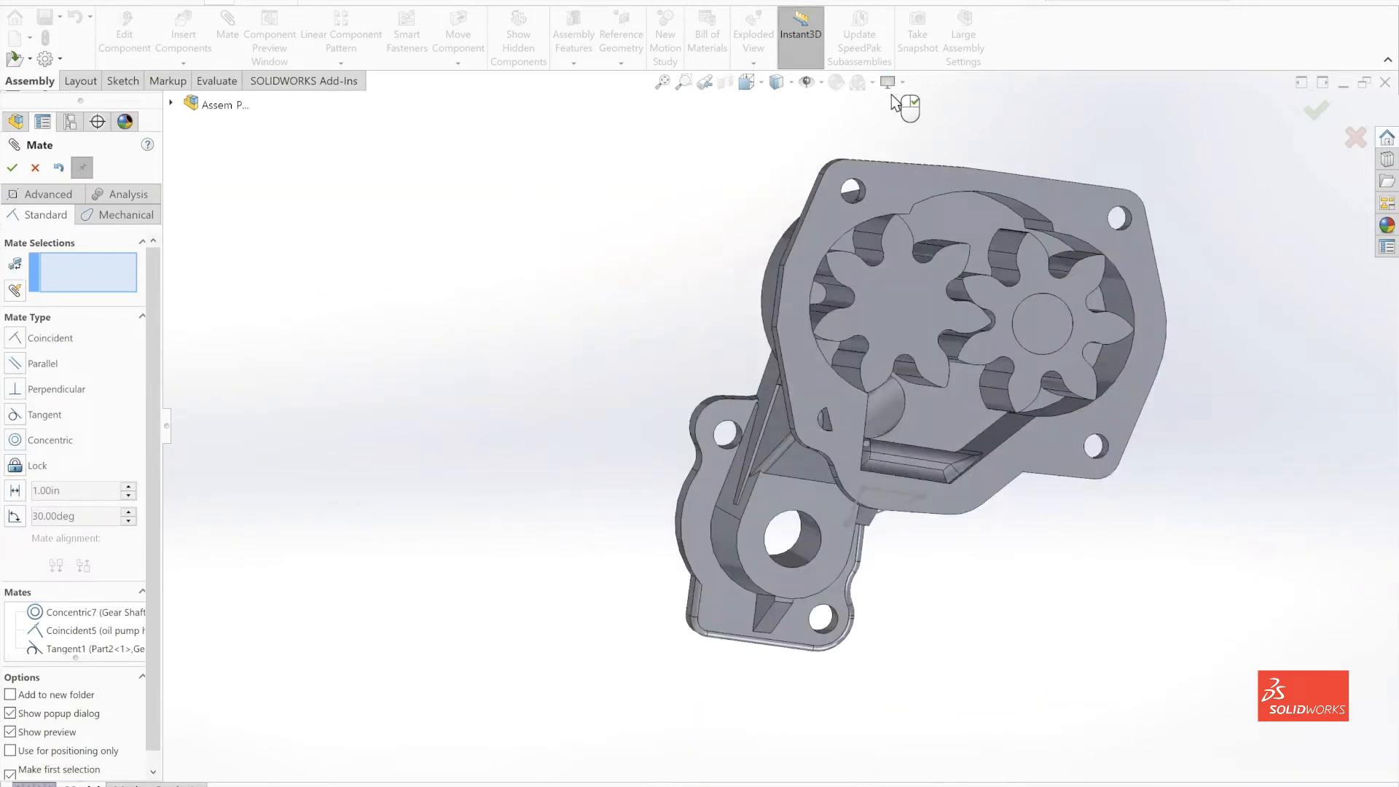
middle_click_drag(1035, 368, 960, 372)
left_click_drag(960, 372, 971, 366)
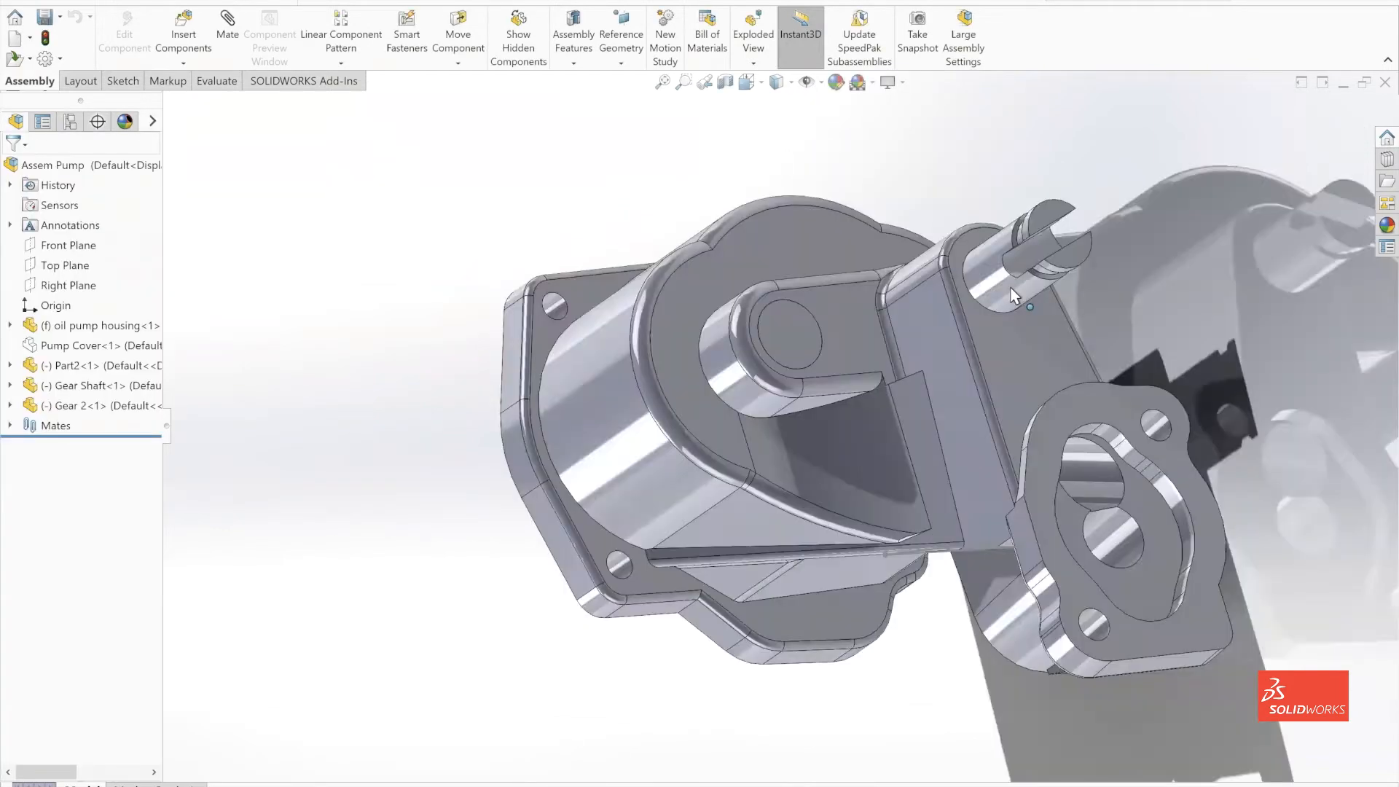
Sketch a circle about 0.20 in in diameter over the partial hole in the housing's flange face and dimension its diameter
middle_click_drag(970, 219, 1004, 344)
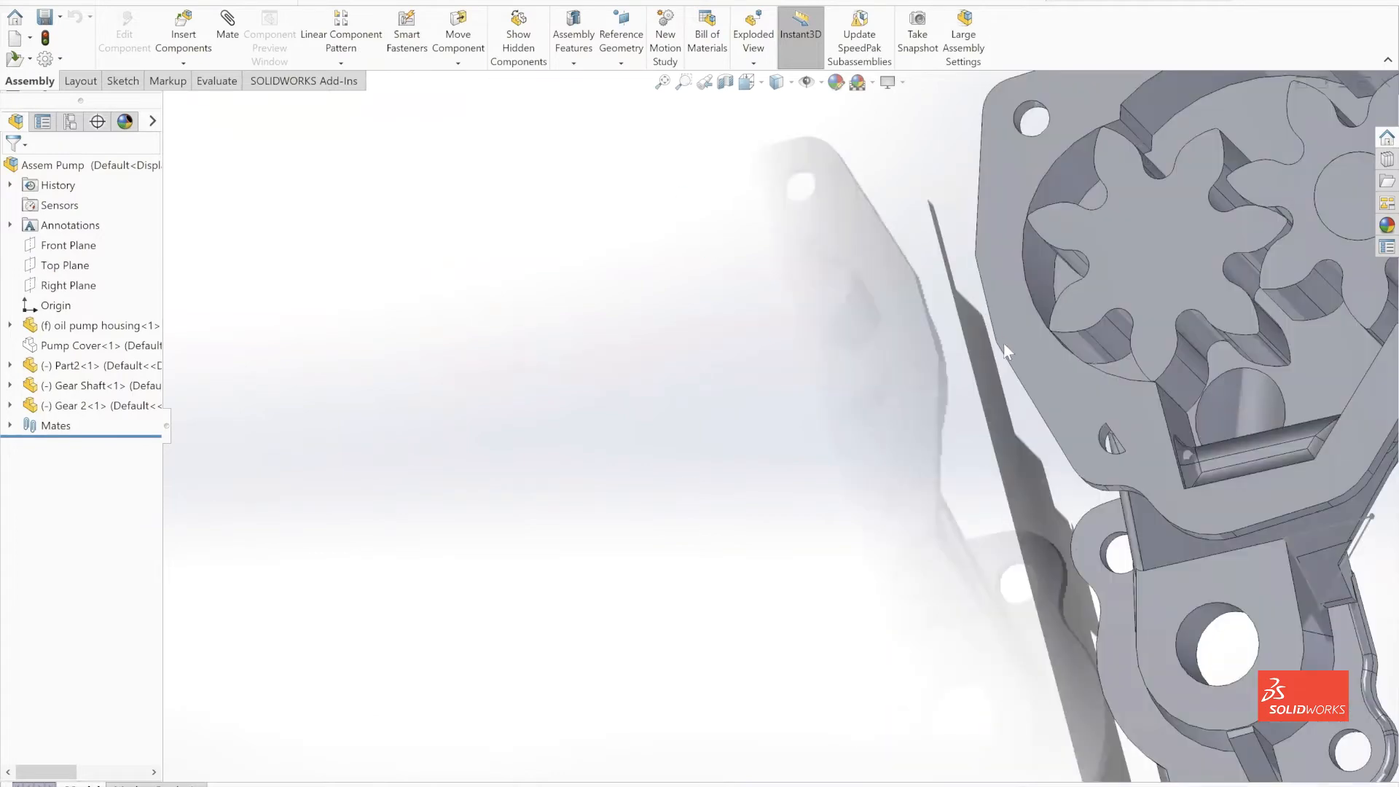
scroll(1003, 343, "up", 4)
middle_click_drag(1139, 479, 894, 401)
scroll(915, 437, "down", 5)
left_click(907, 330)
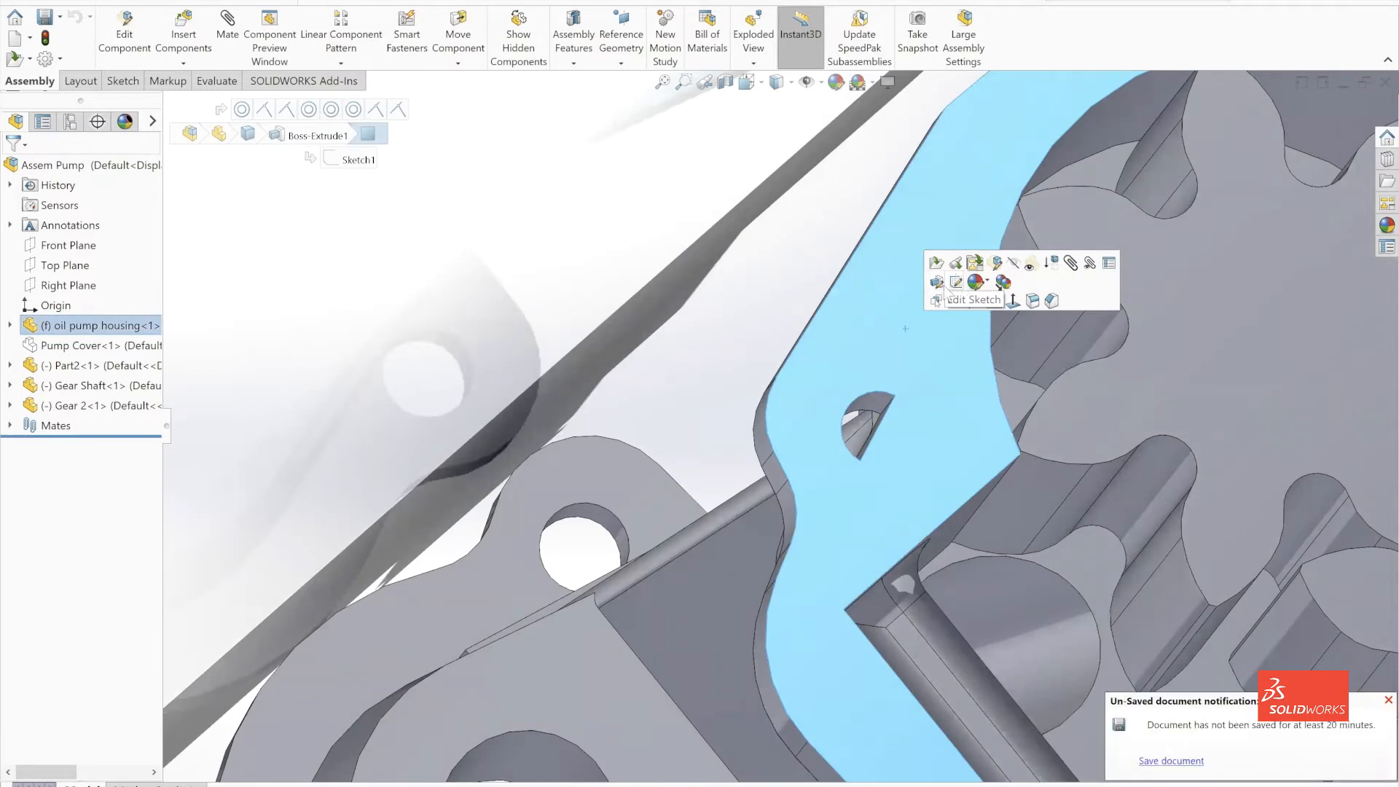
left_click(950, 294)
left_click(223, 18)
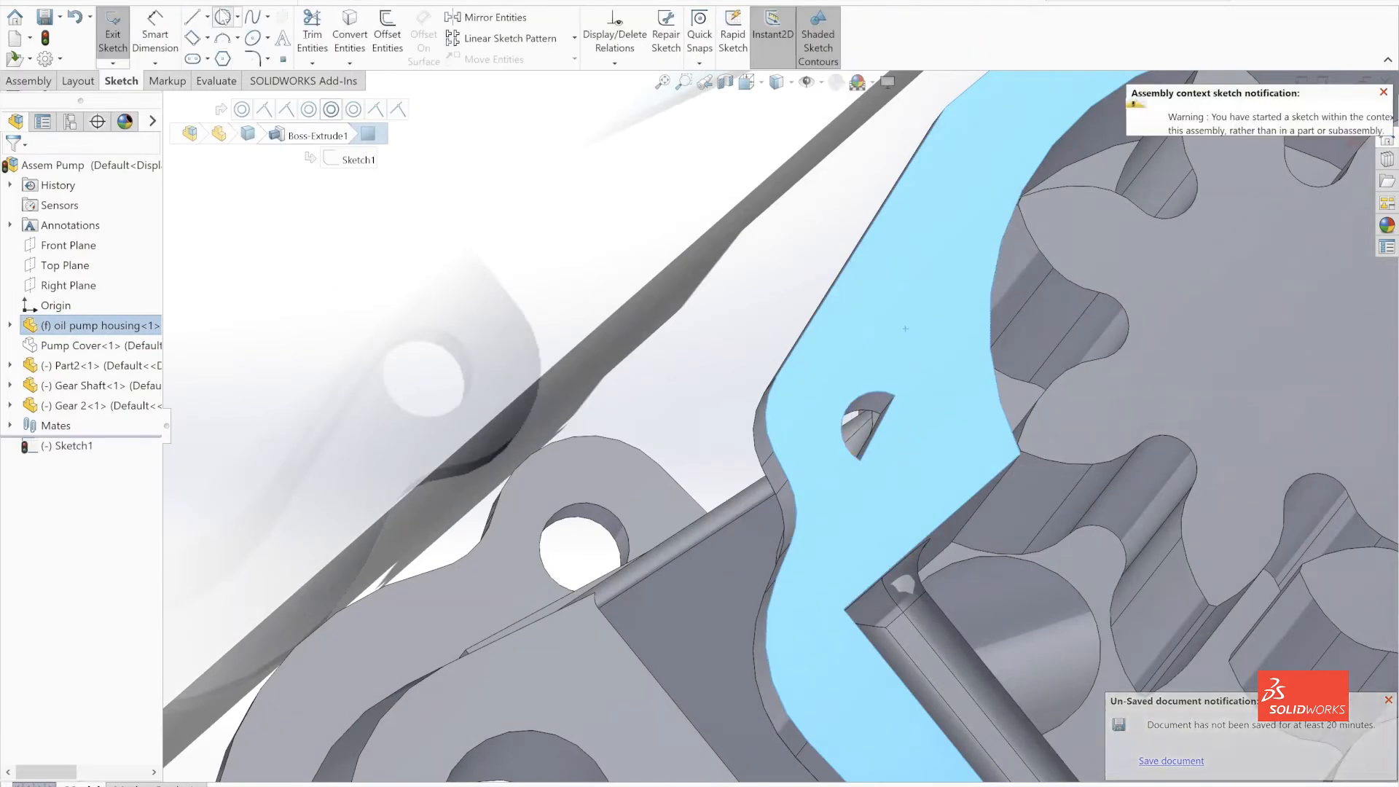
left_click(867, 393)
left_click(881, 467)
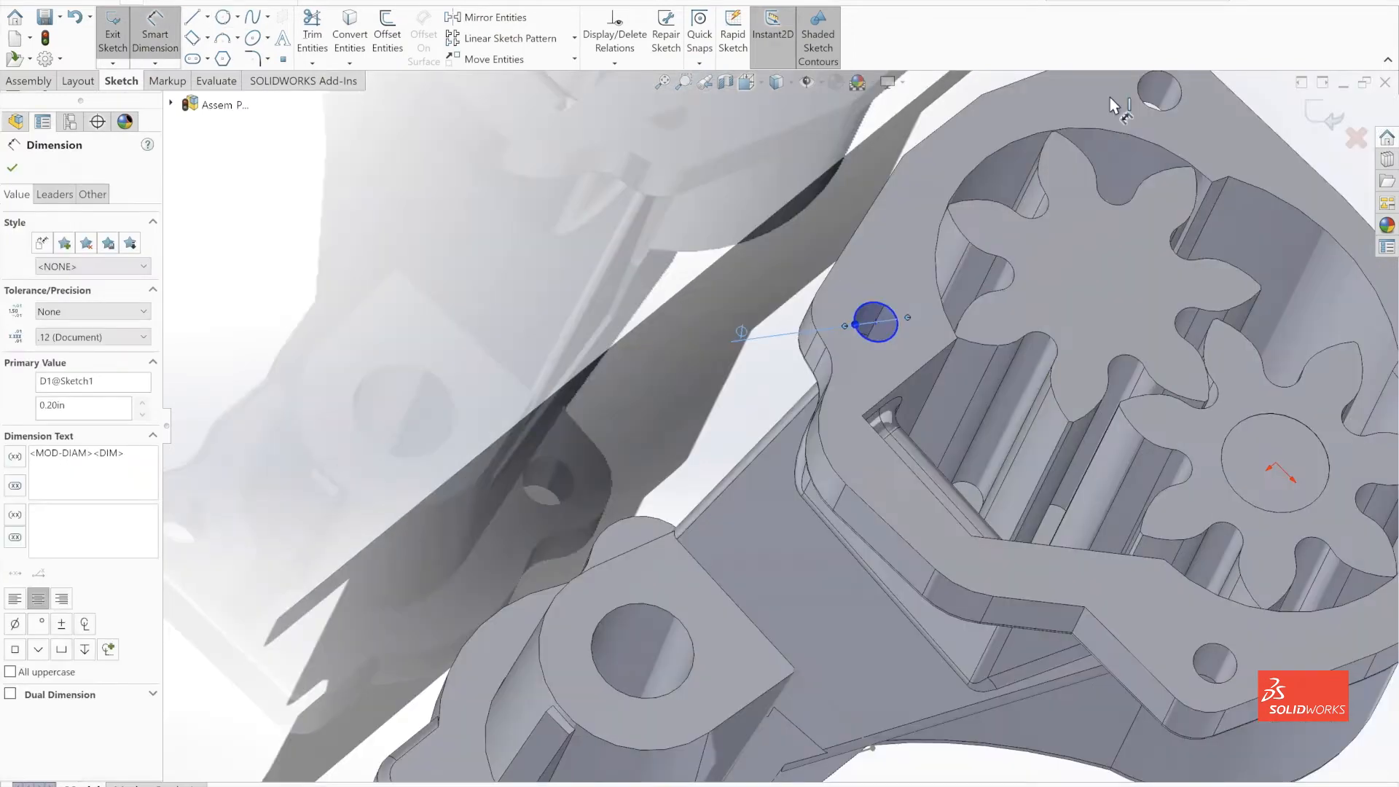
left_click(13, 167)
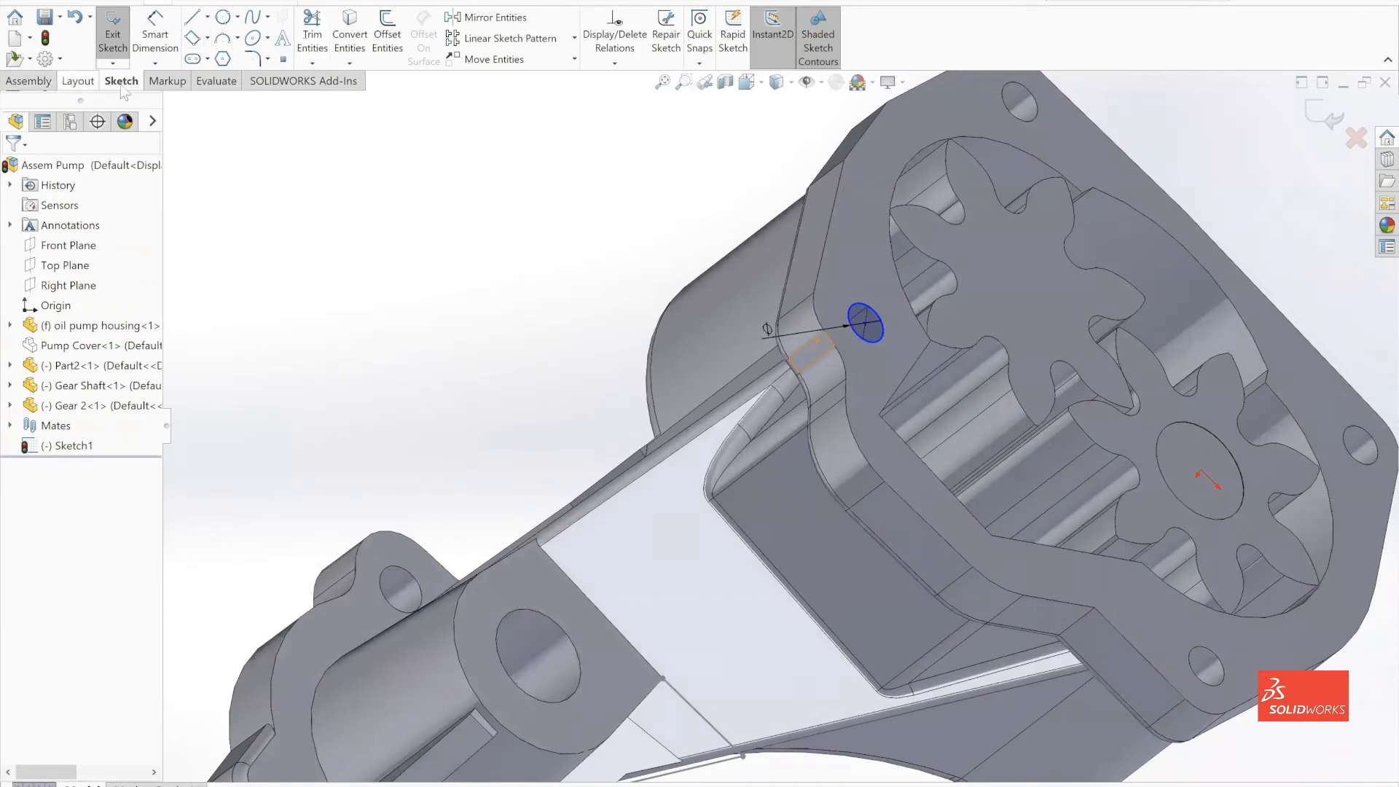
Discard the dimensioned circle from the assembly-level sketch on the housing's flange face
left_click(113, 33)
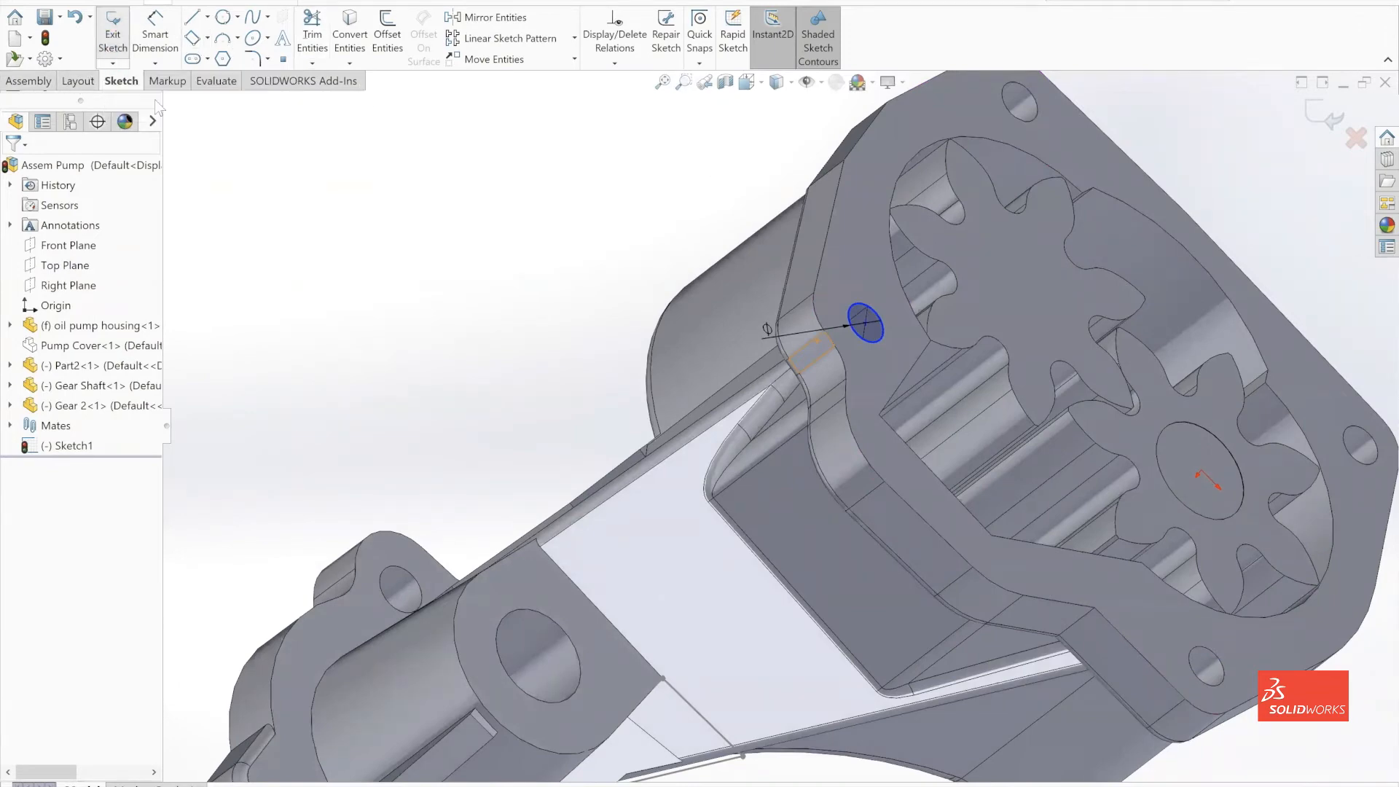
scroll(859, 340, "down", 8)
middle_click_drag(816, 340, 737, 299)
mouse_move(637, 249)
middle_mouse_down()
mouse_move(706, 375)
mouse_move(680, 441)
middle_mouse_up()
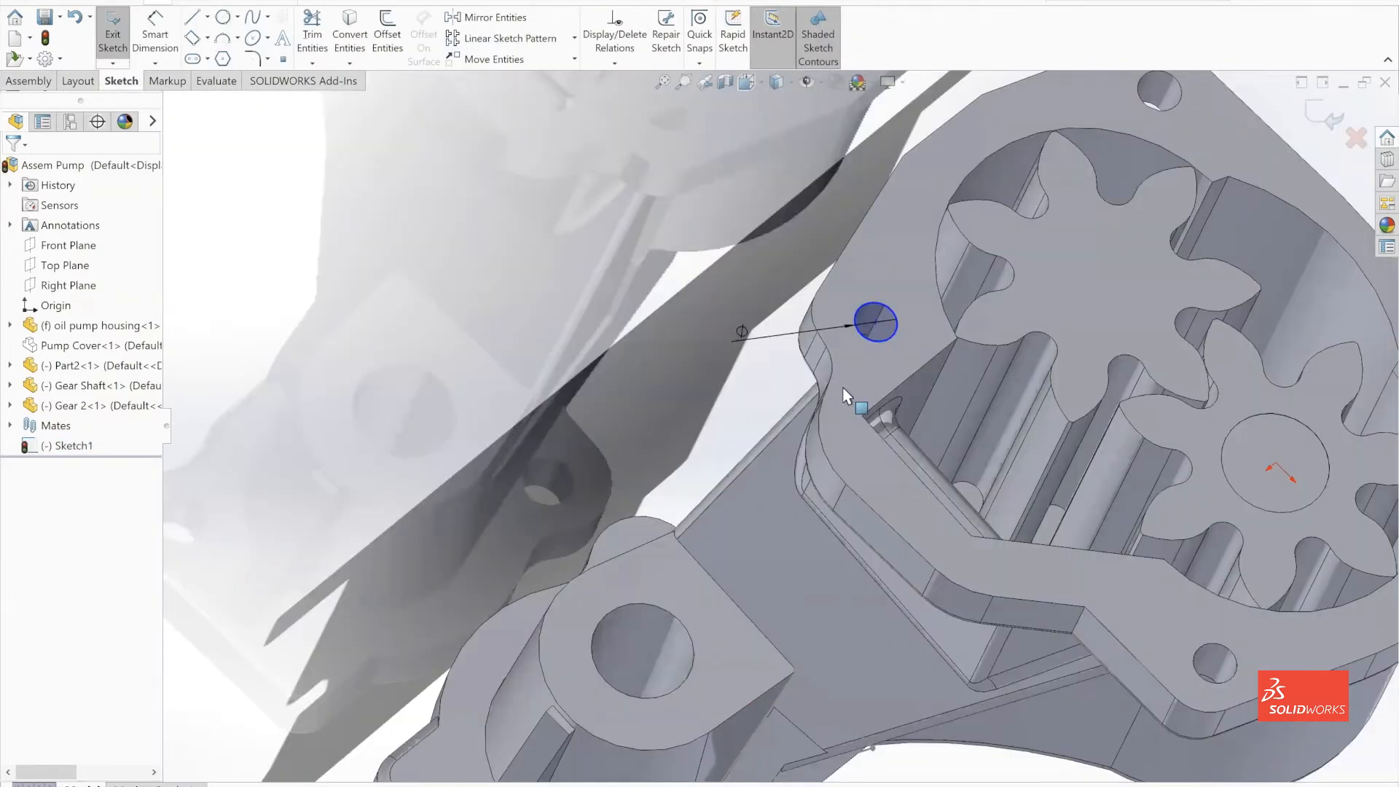
left_click(847, 394)
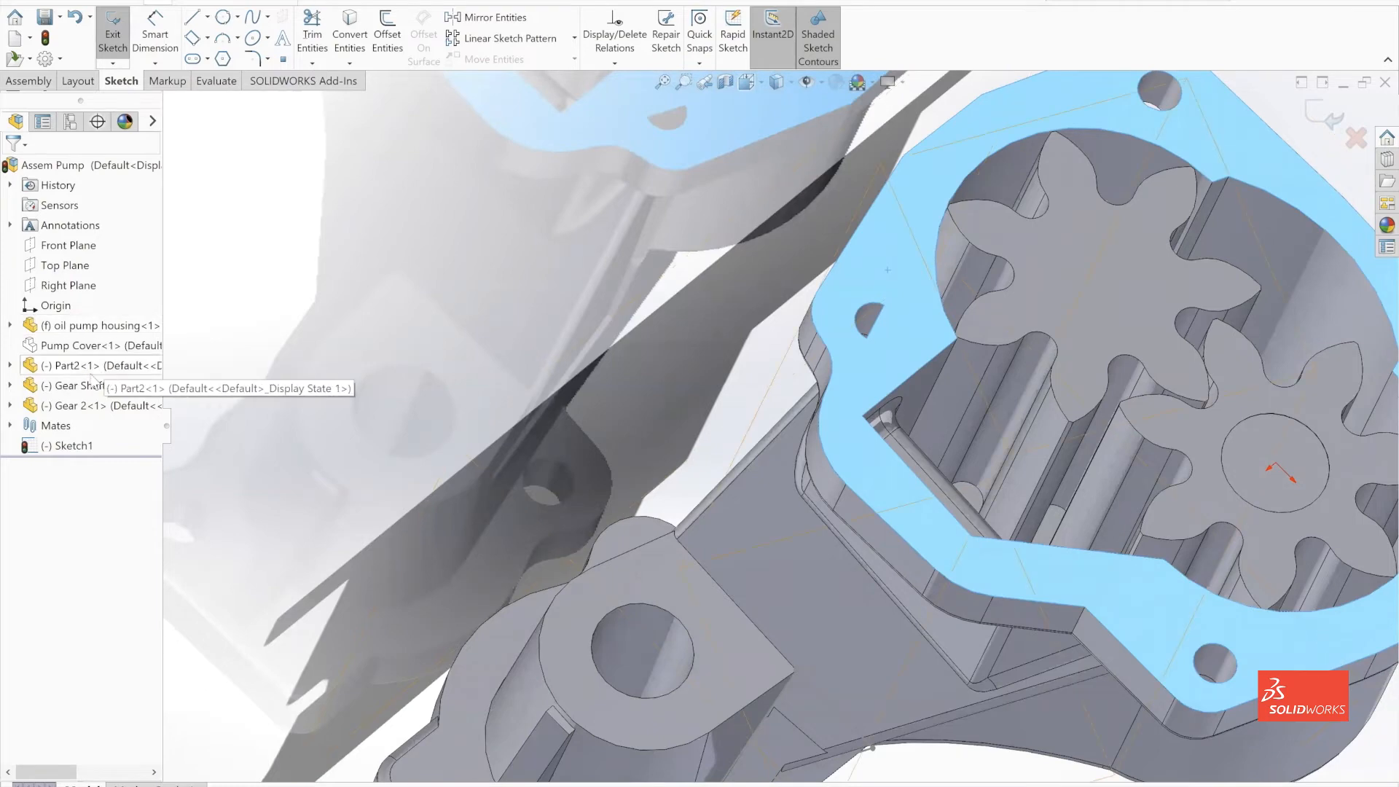
Edit the oil pump housing in context and sketch a perimeter circle through three points on the flange face's partial hole edge
left_click(80, 325)
right_click(102, 327)
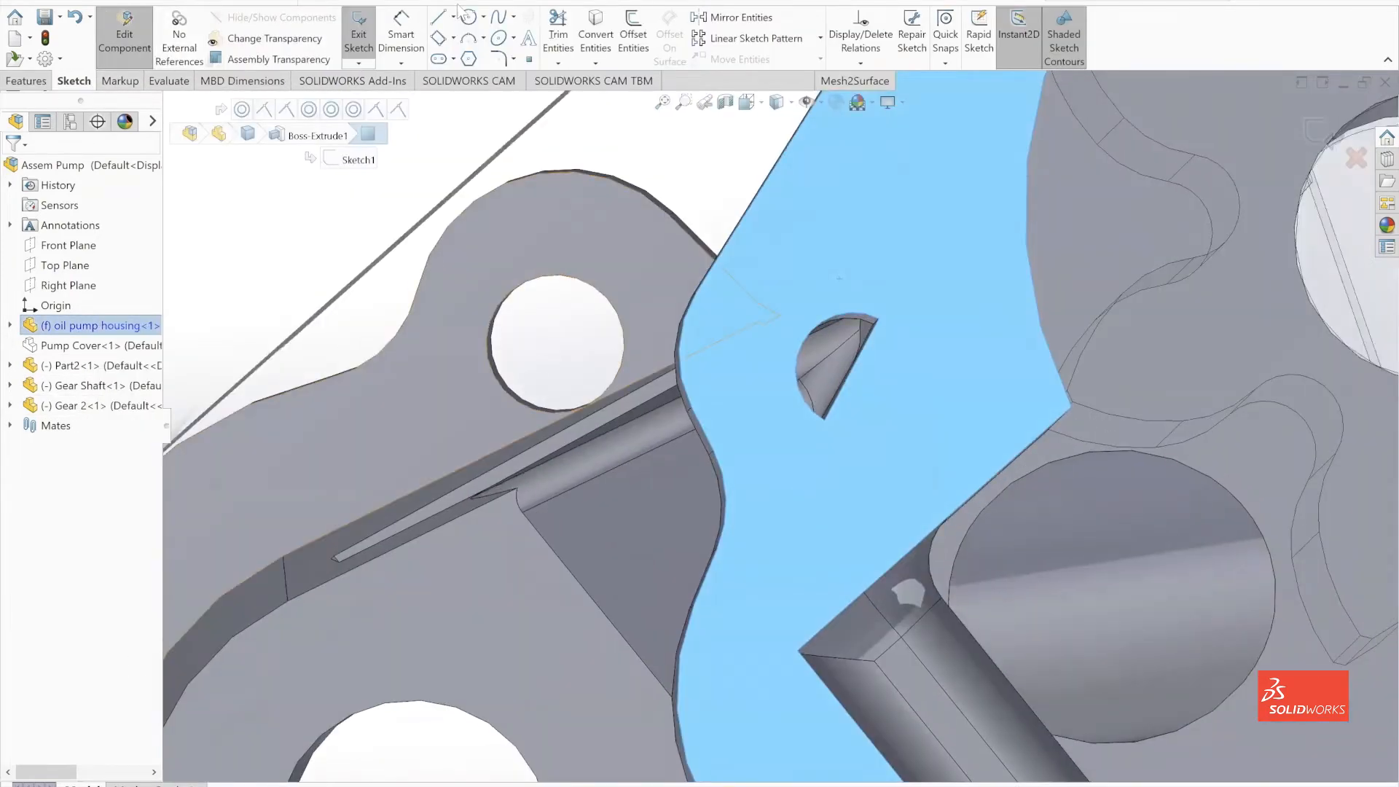
left_click(485, 23)
left_click(872, 321)
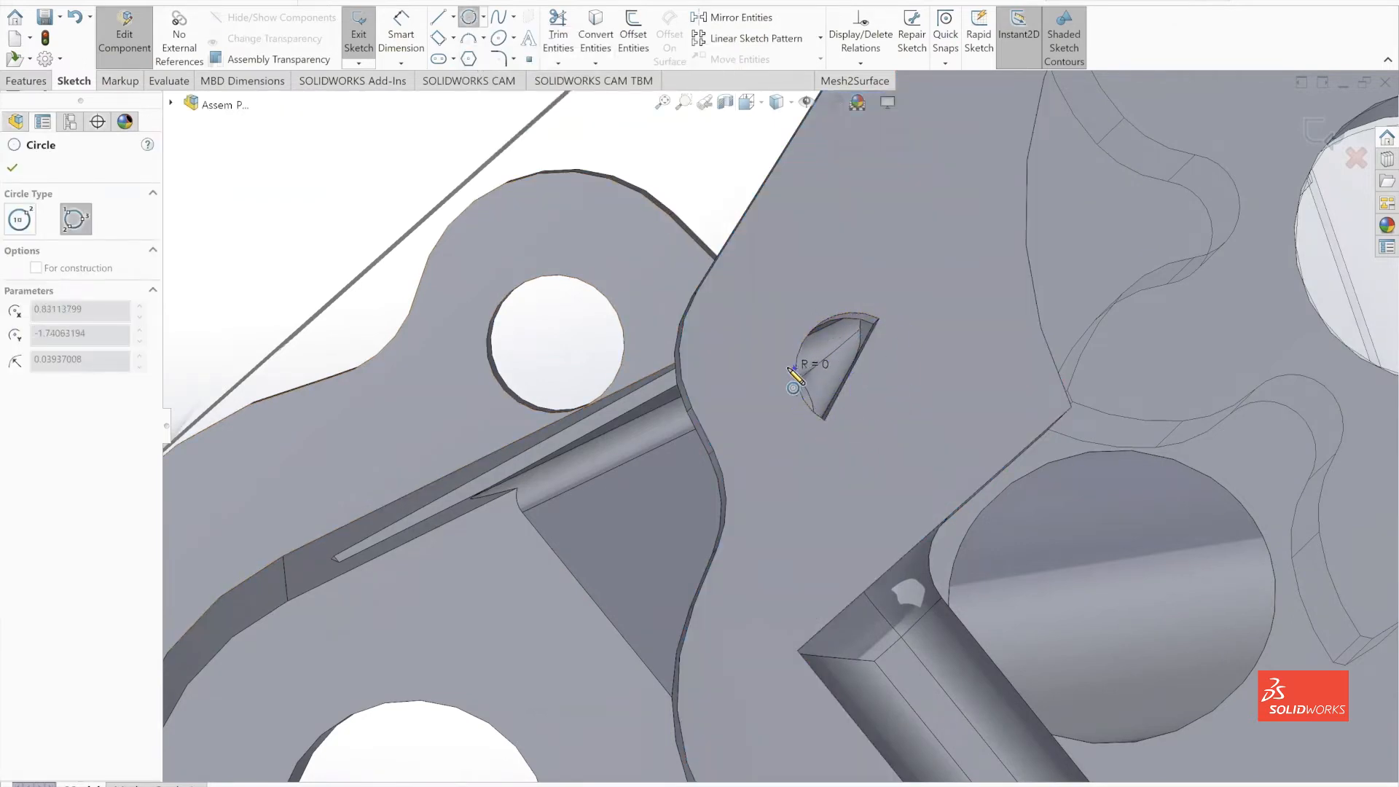
left_click(822, 417)
left_click(10, 169)
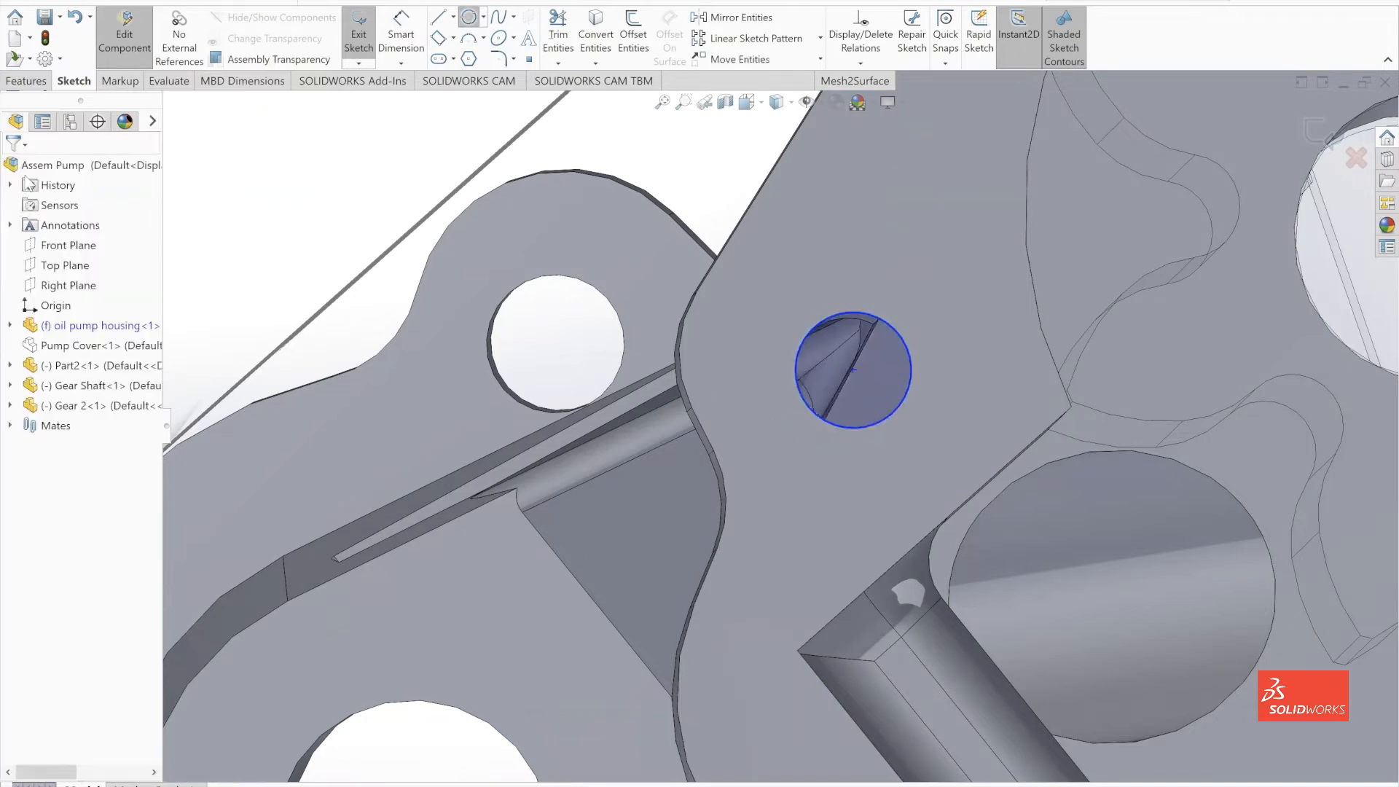
Cut-extrude the circle with a blind depth that passes through the housing flange and ends a short way beyond it
middle_click_drag(699, 295, 763, 283)
left_click(27, 81)
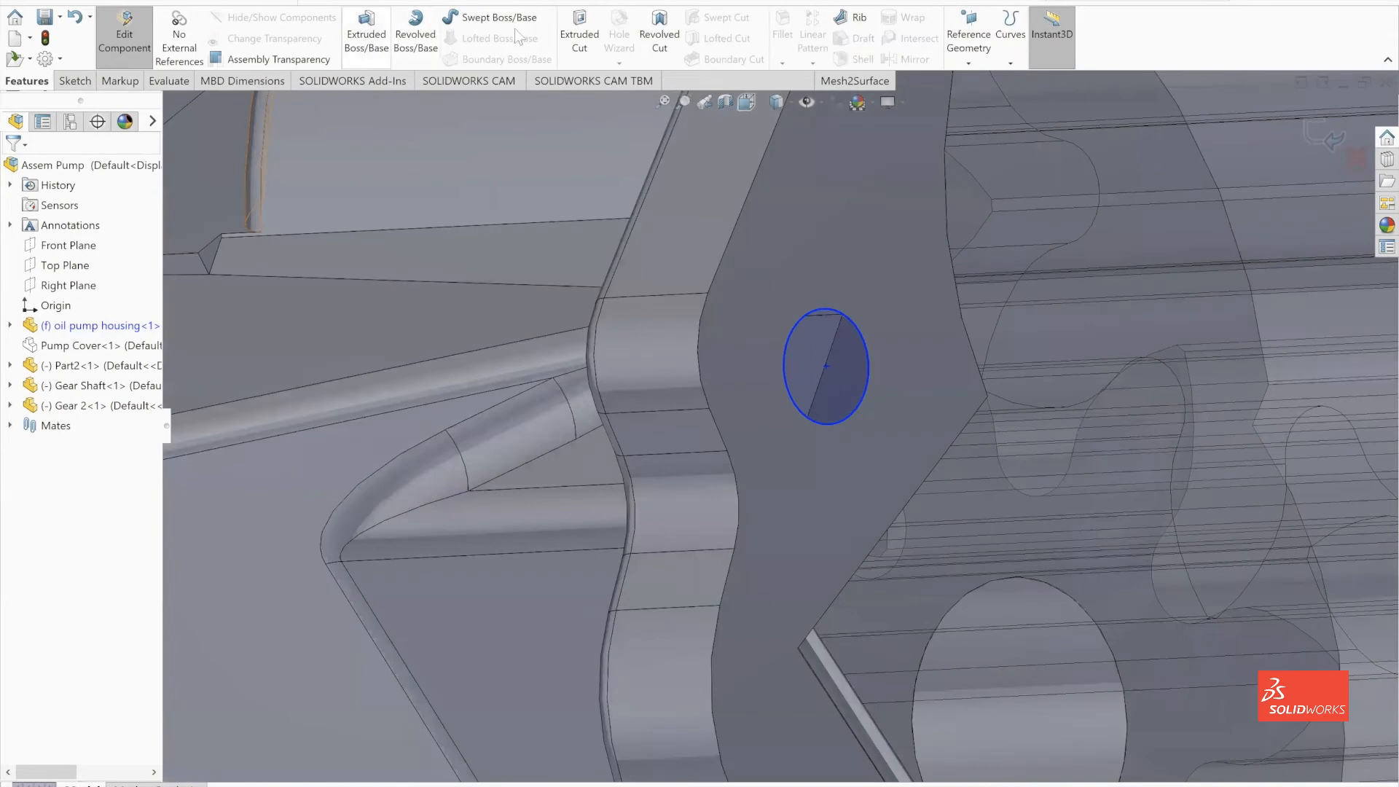
left_click(580, 38)
middle_click_drag(738, 343, 698, 375)
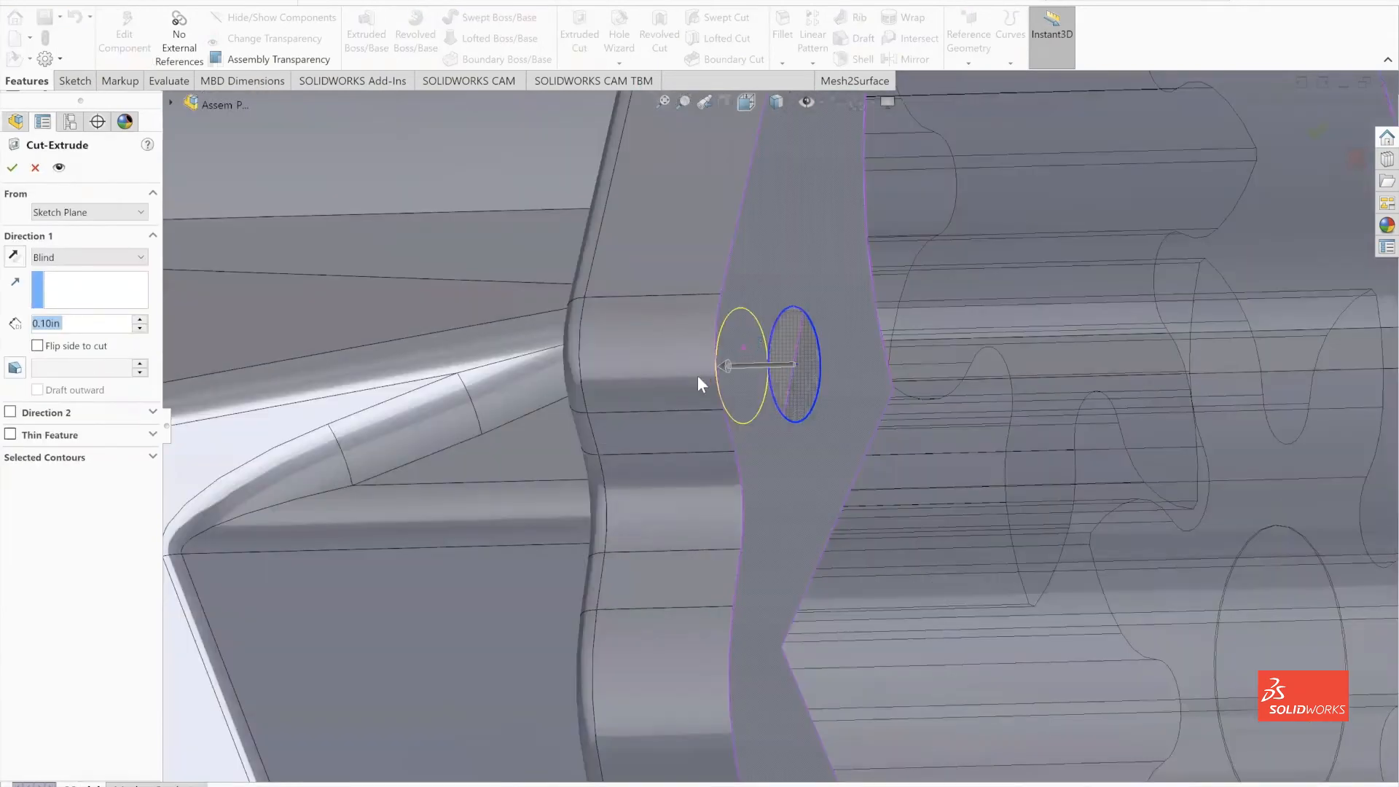
left_click_drag(645, 371, 246, 376)
middle_click_drag(244, 369, 418, 361)
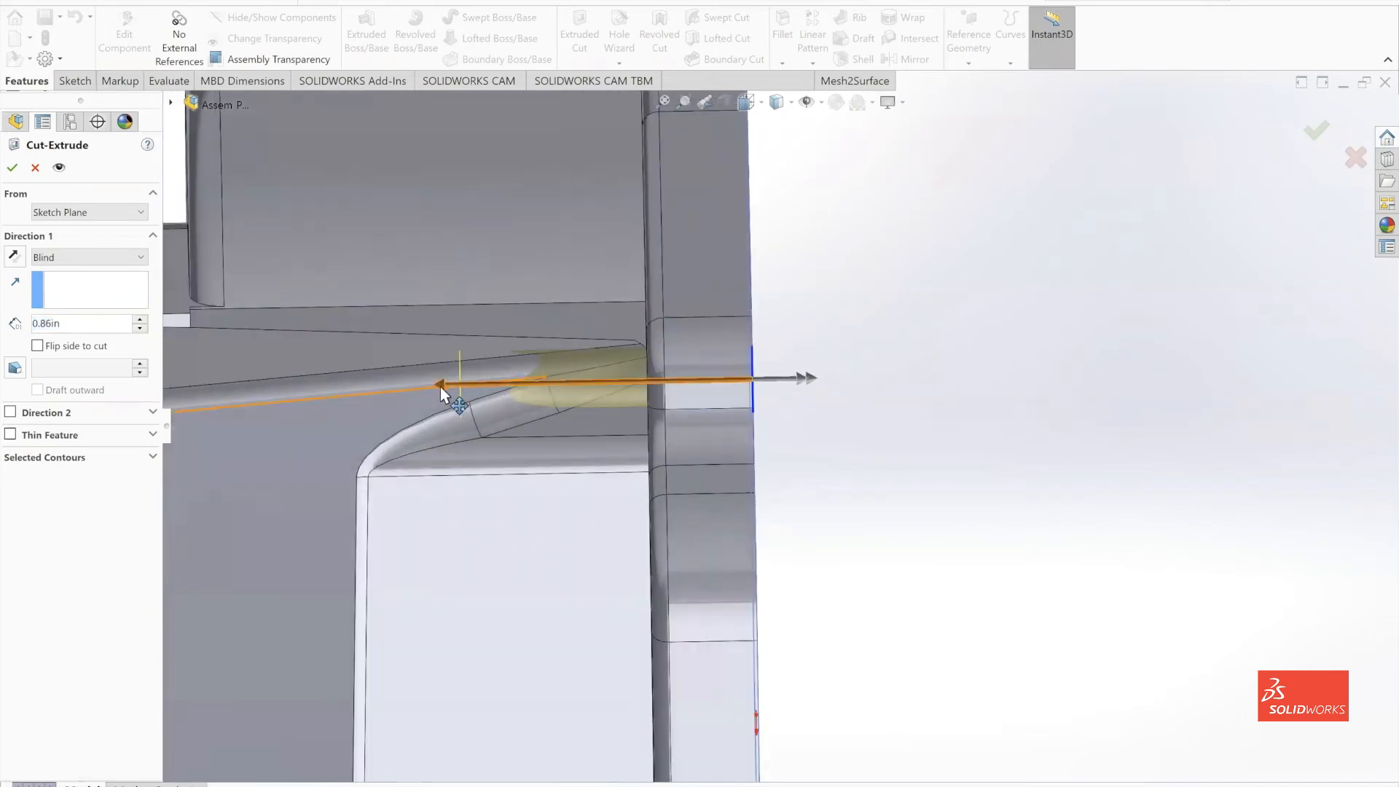
left_click_drag(440, 387, 560, 390)
middle_click_drag(526, 392, 758, 426)
left_click(12, 169)
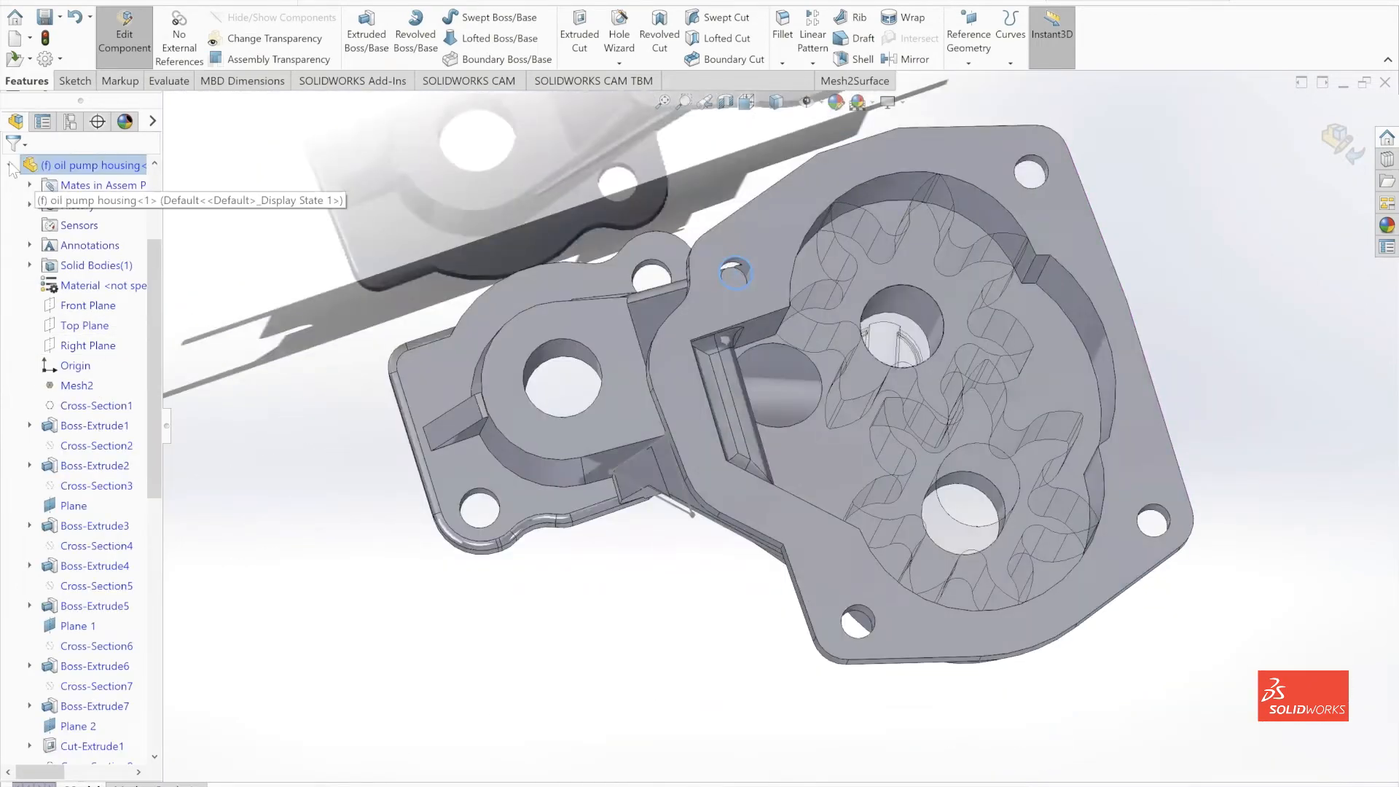
Show the hidden pump cover again over the oil pump housing
left_click(10, 166)
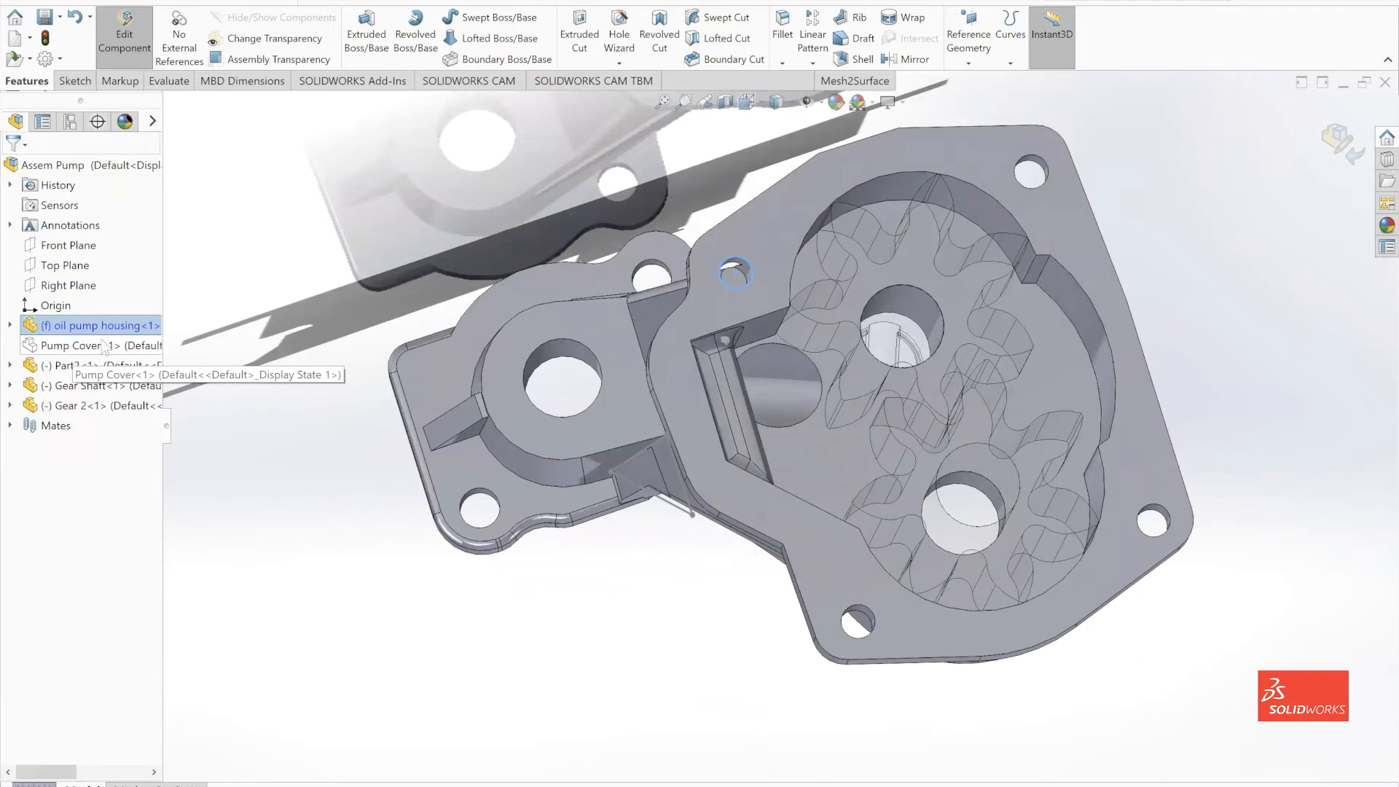
right_click(104, 348)
left_click(173, 322)
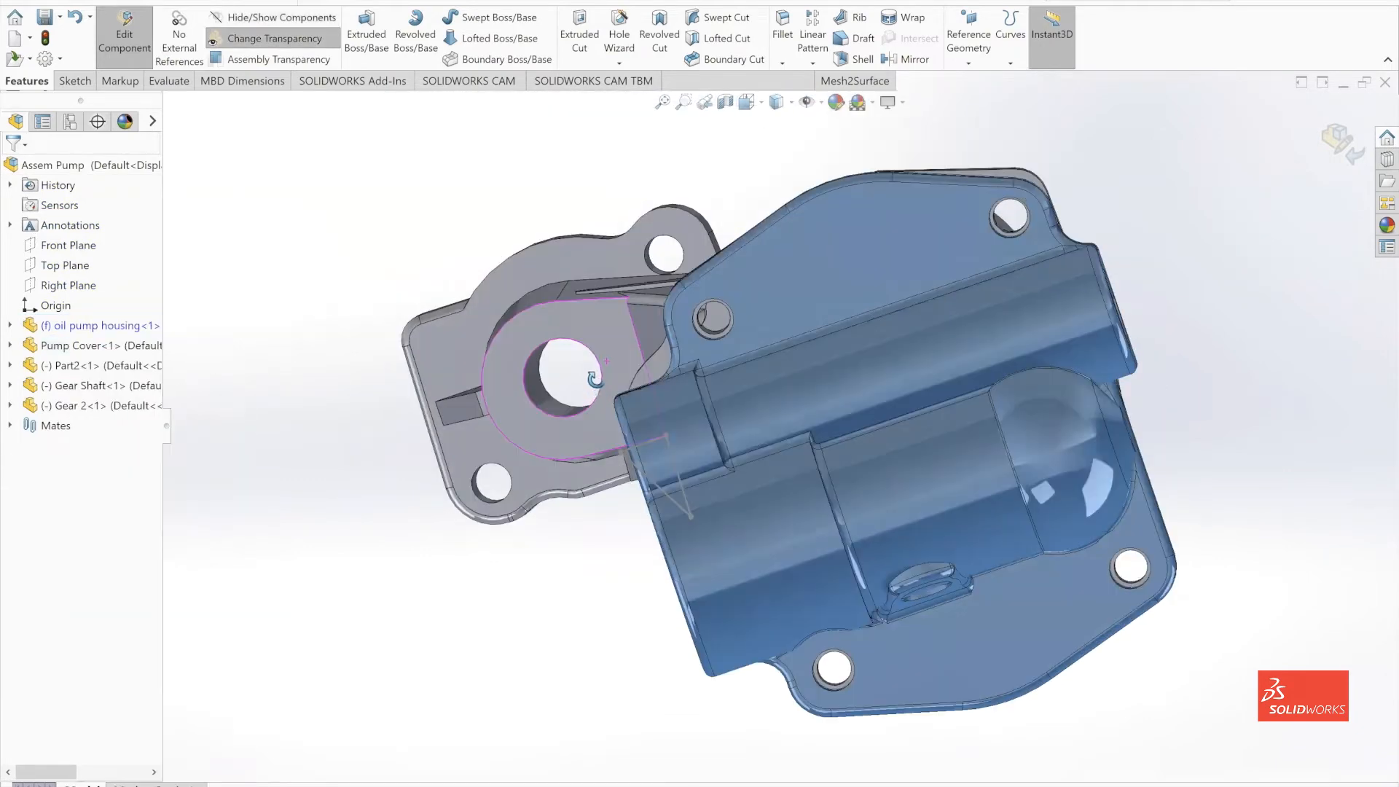
Edit the housing flange's profile sketch (Sketch8 of Boss-Extrude7) in context and dimension its upper-right bolt hole circle to 0.2 in diameter
left_click(94, 325)
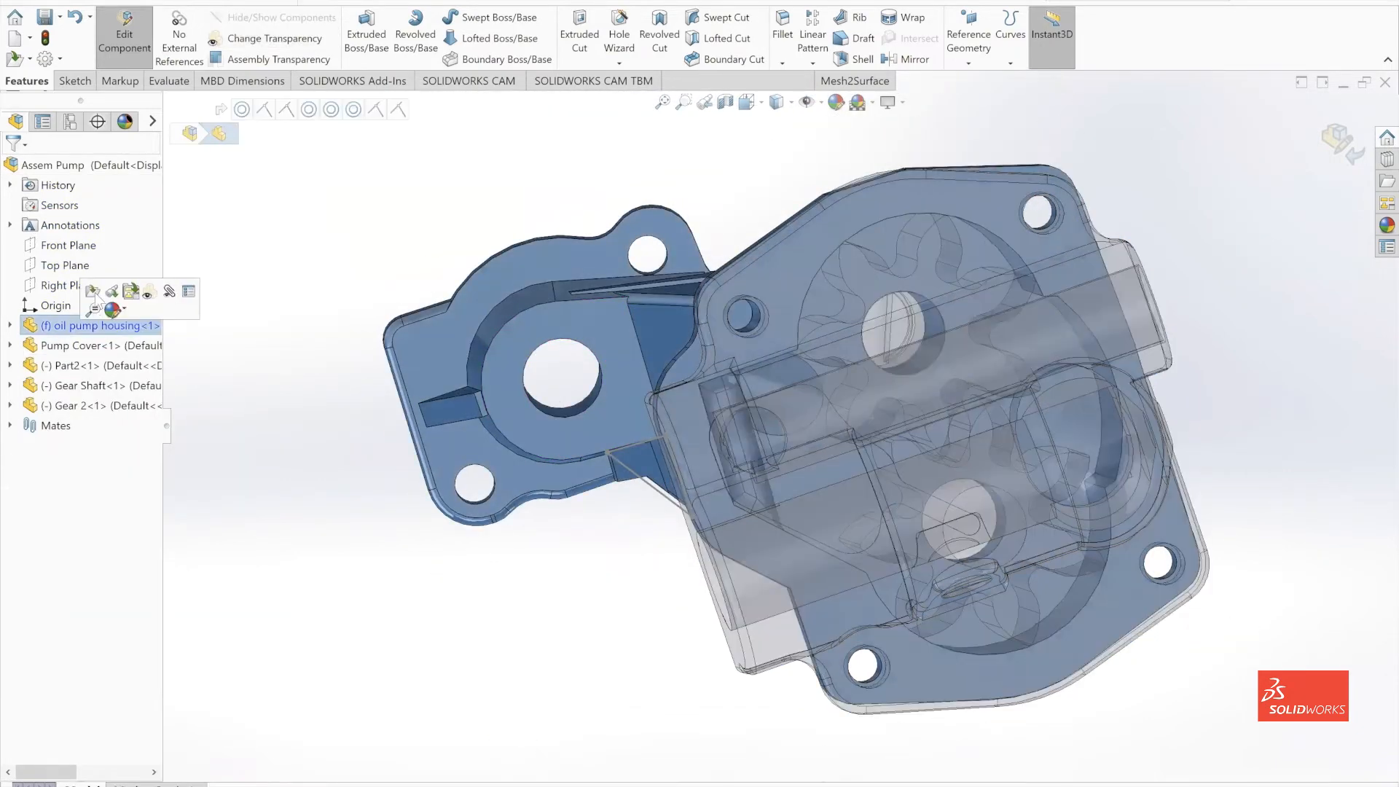
left_click(93, 291)
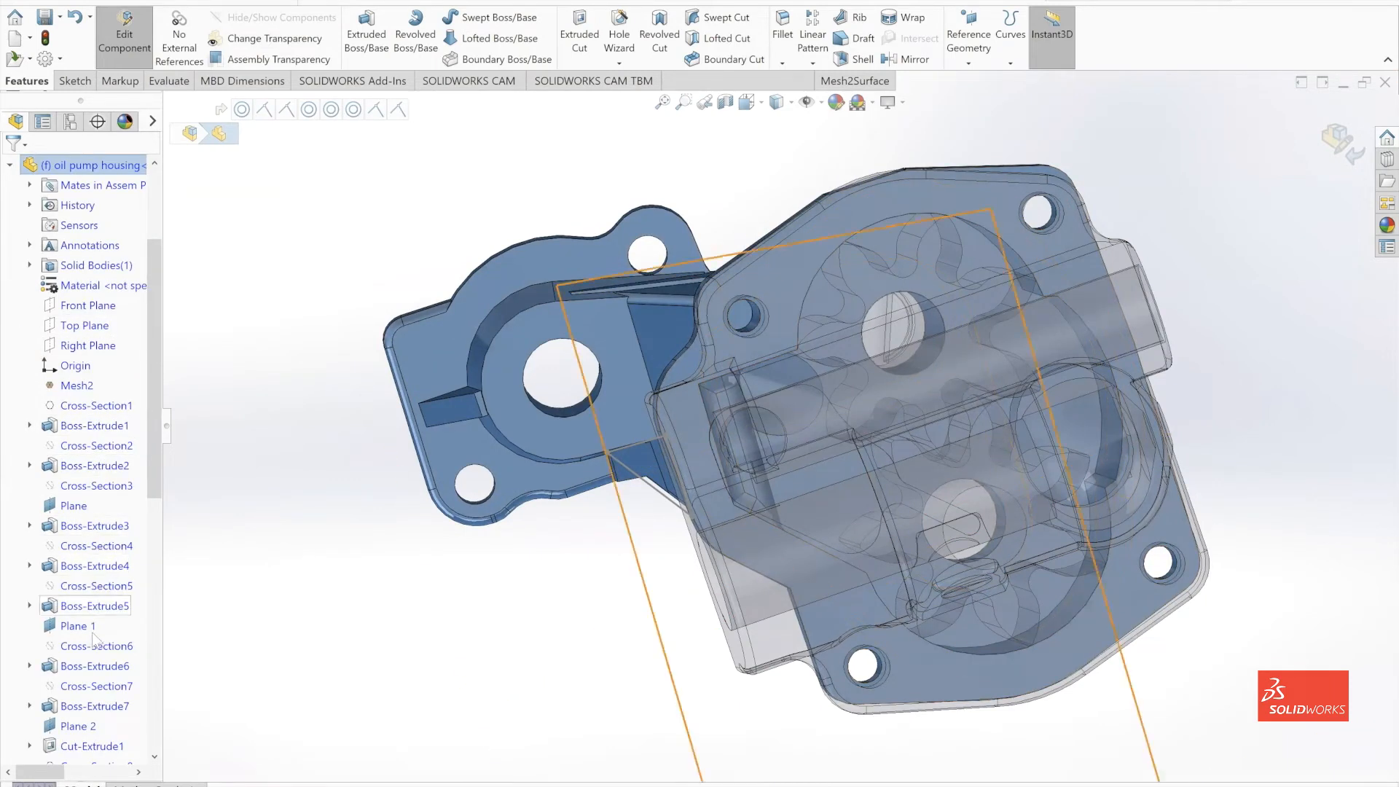
scroll(86, 606, "down", 2)
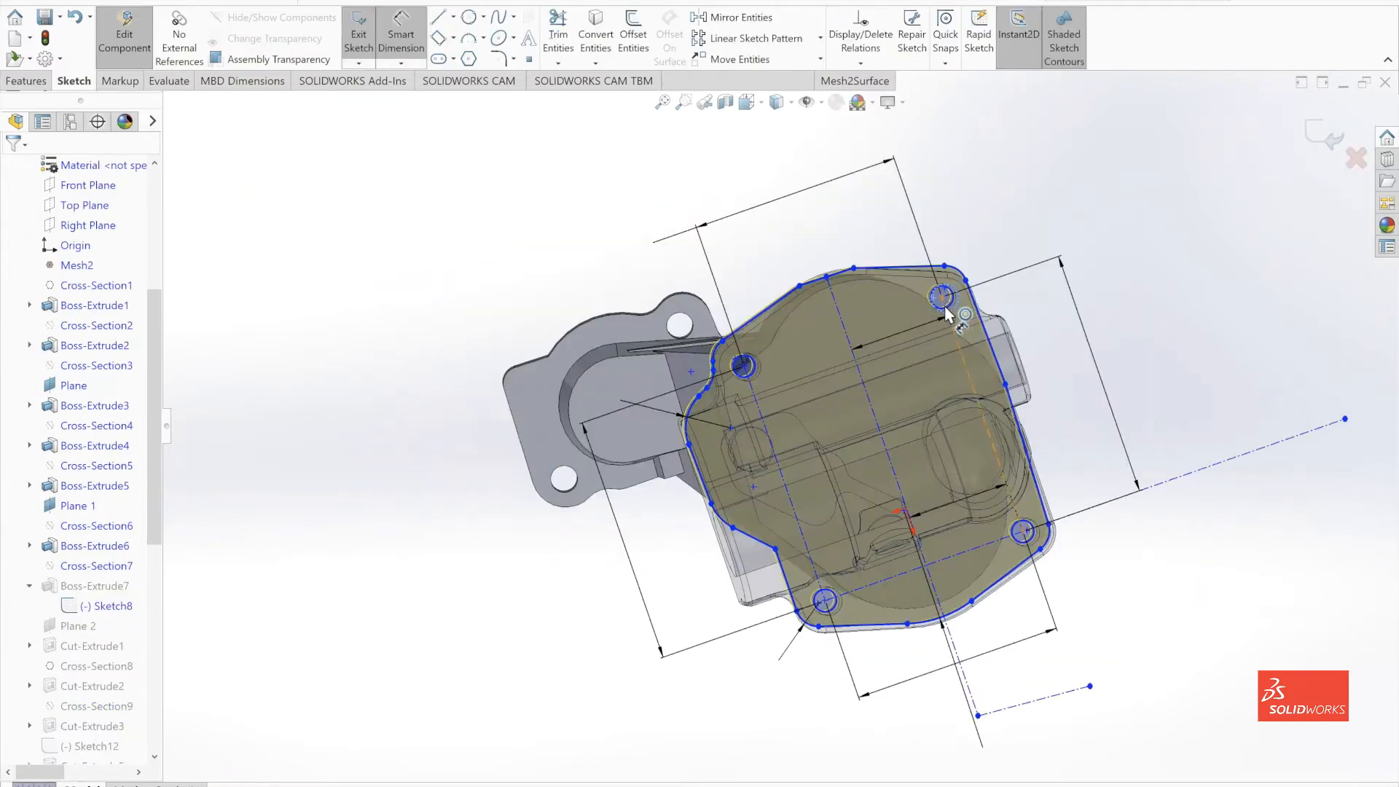
left_click(946, 307)
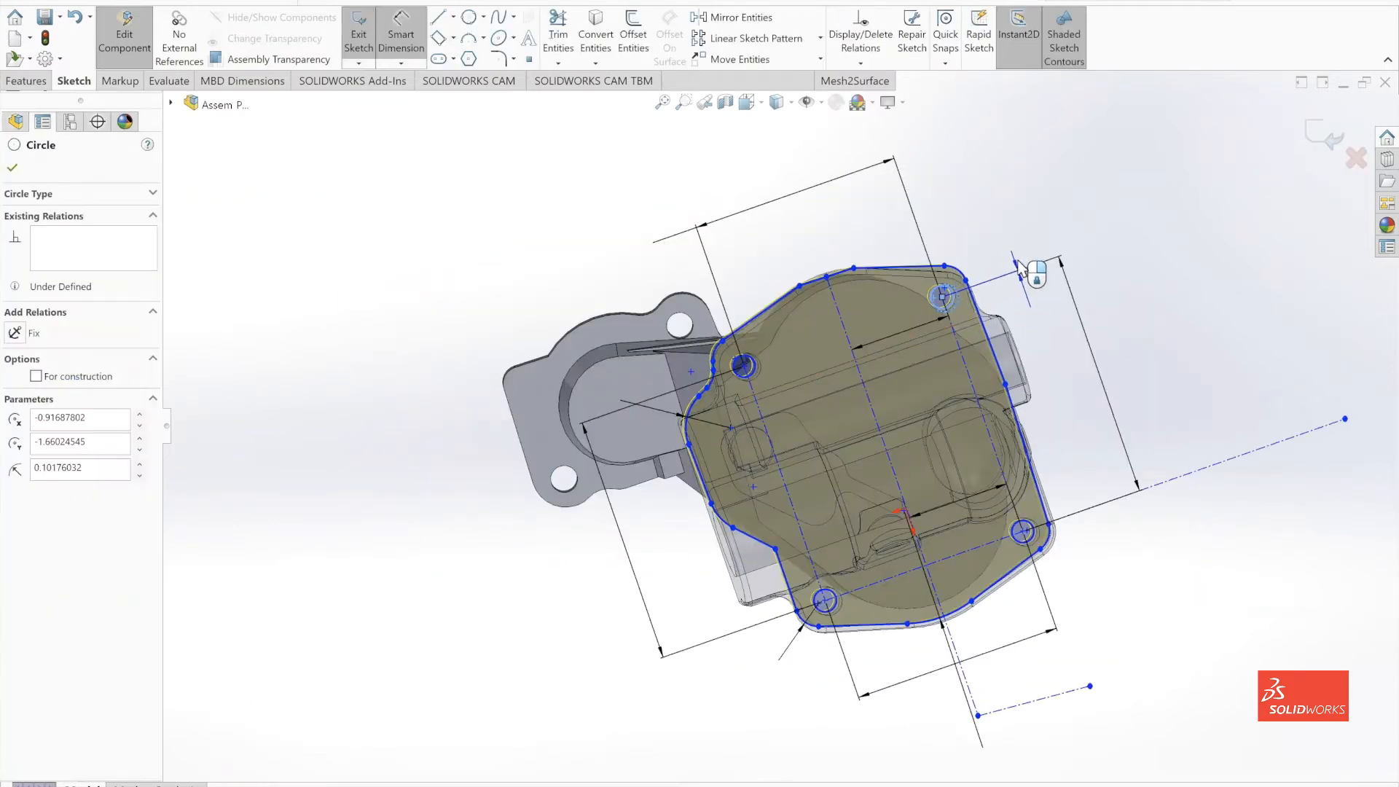
key("Escape")
scroll(956, 305, "down", 3)
scroll(911, 252, "down", 2)
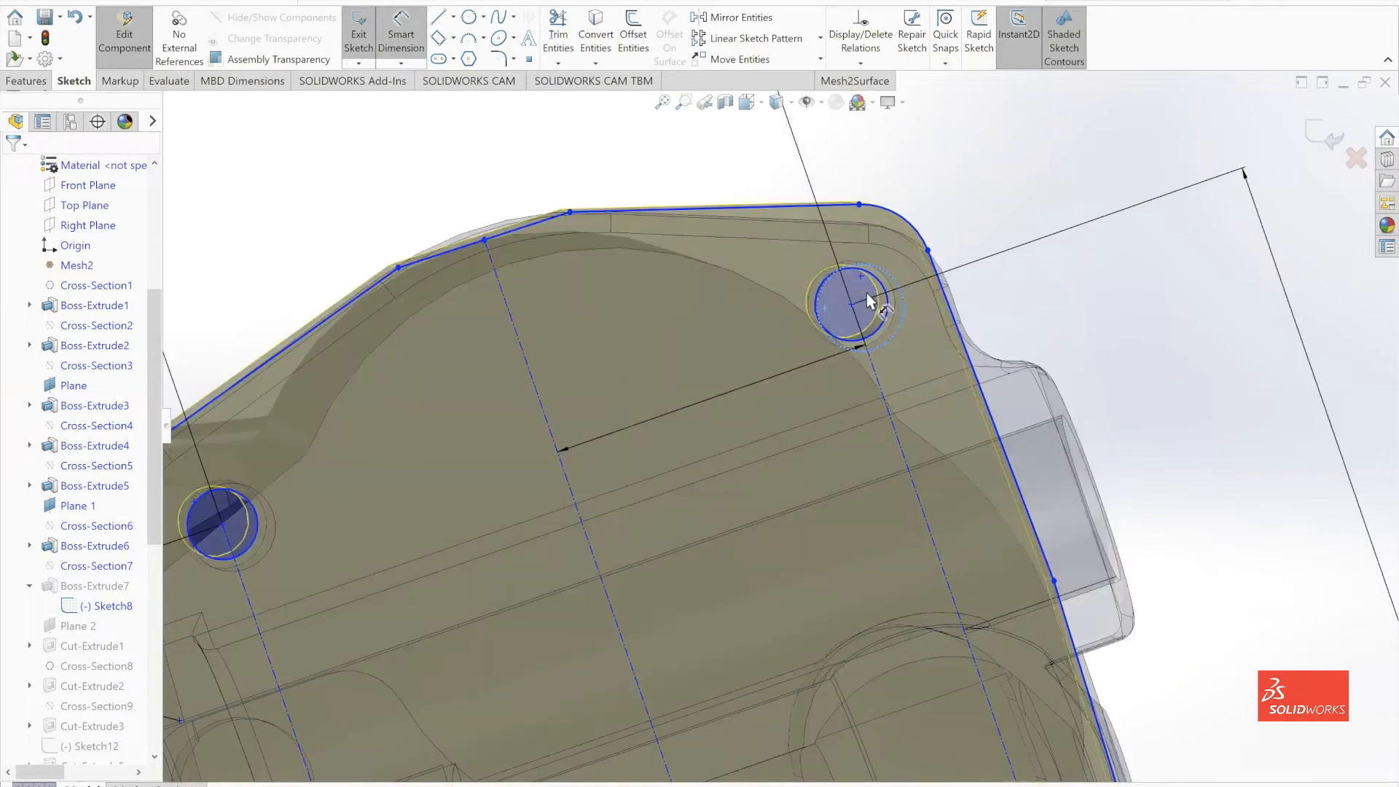
left_click(884, 321)
left_click(1020, 326)
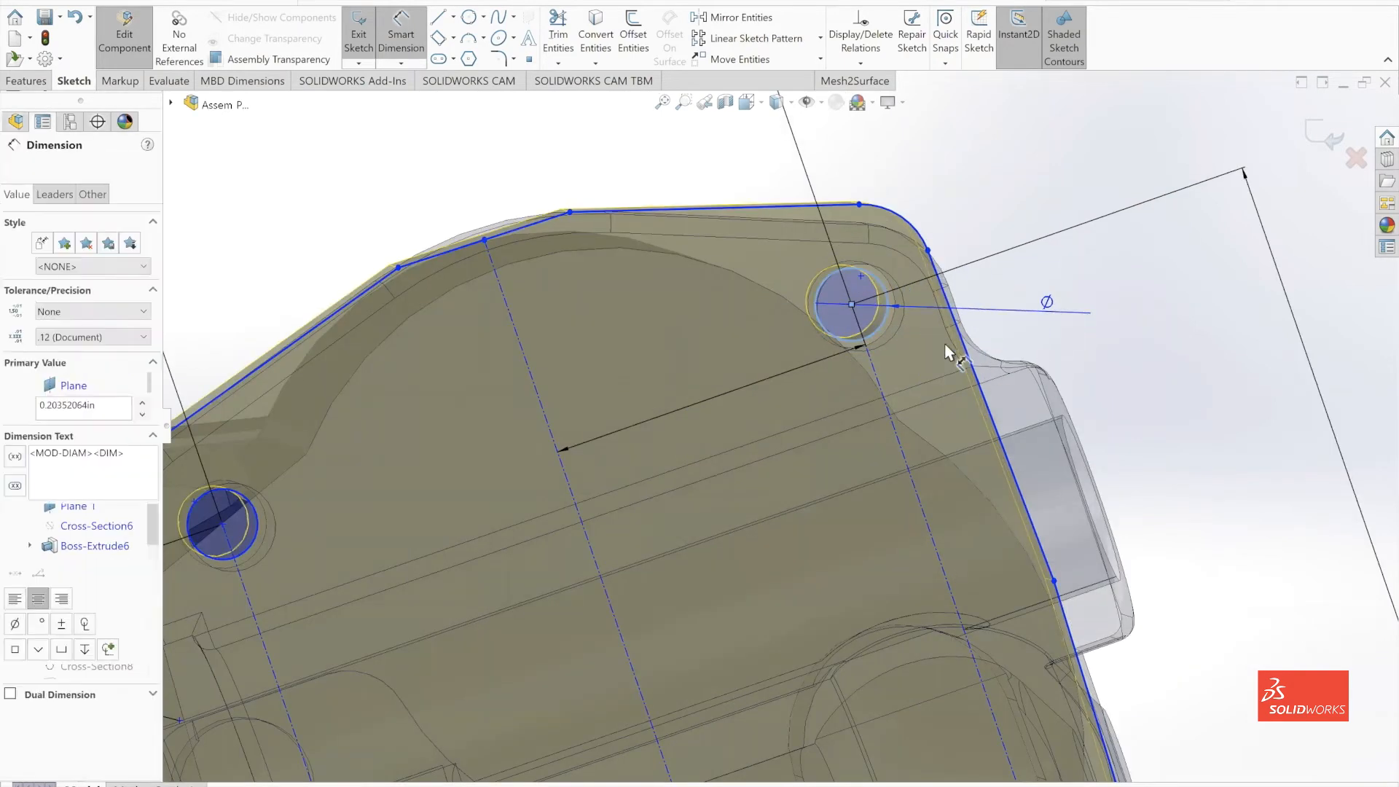
type(".2")
key("Return")
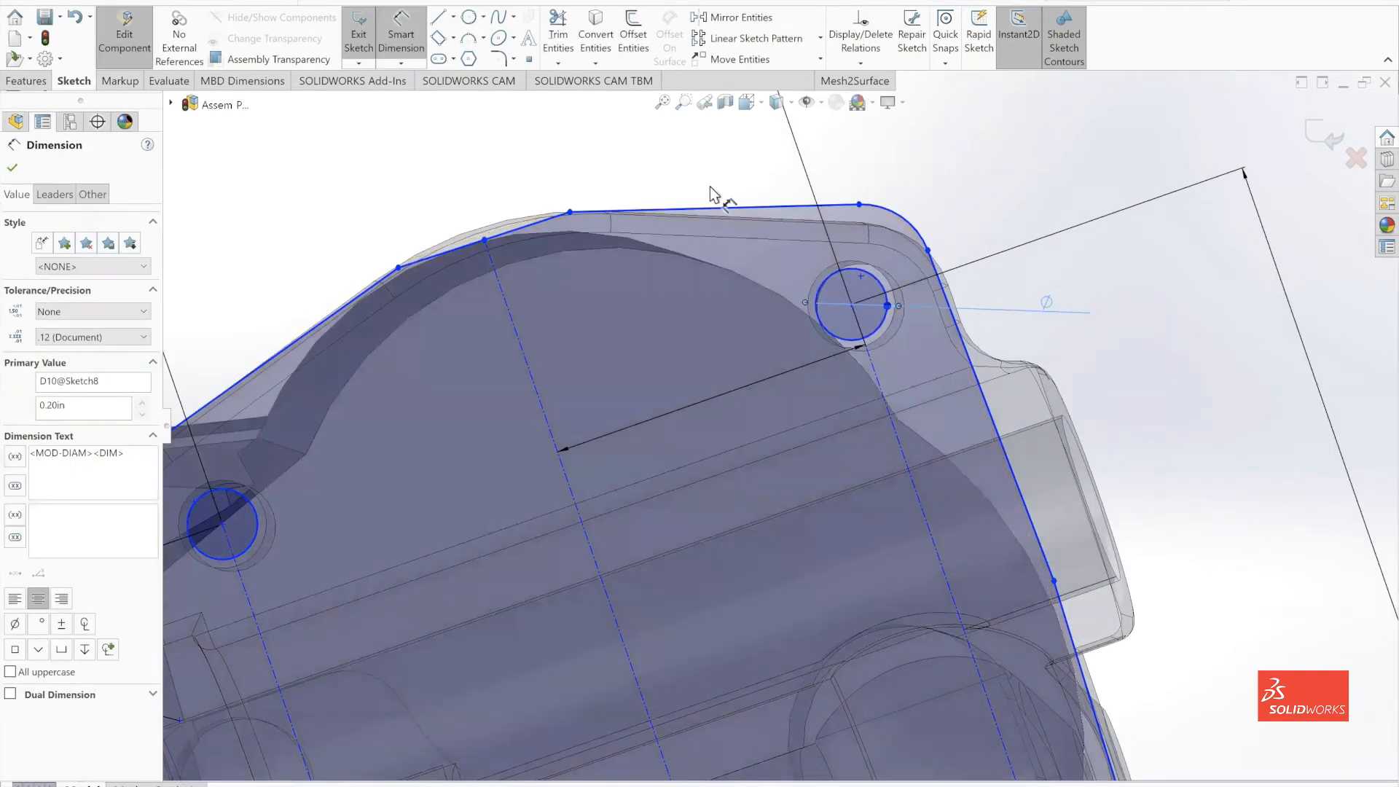
Dimension the flange sketch's upper-left and lower-right bolt hole circles to 0.20 in diameter each
left_click(254, 553)
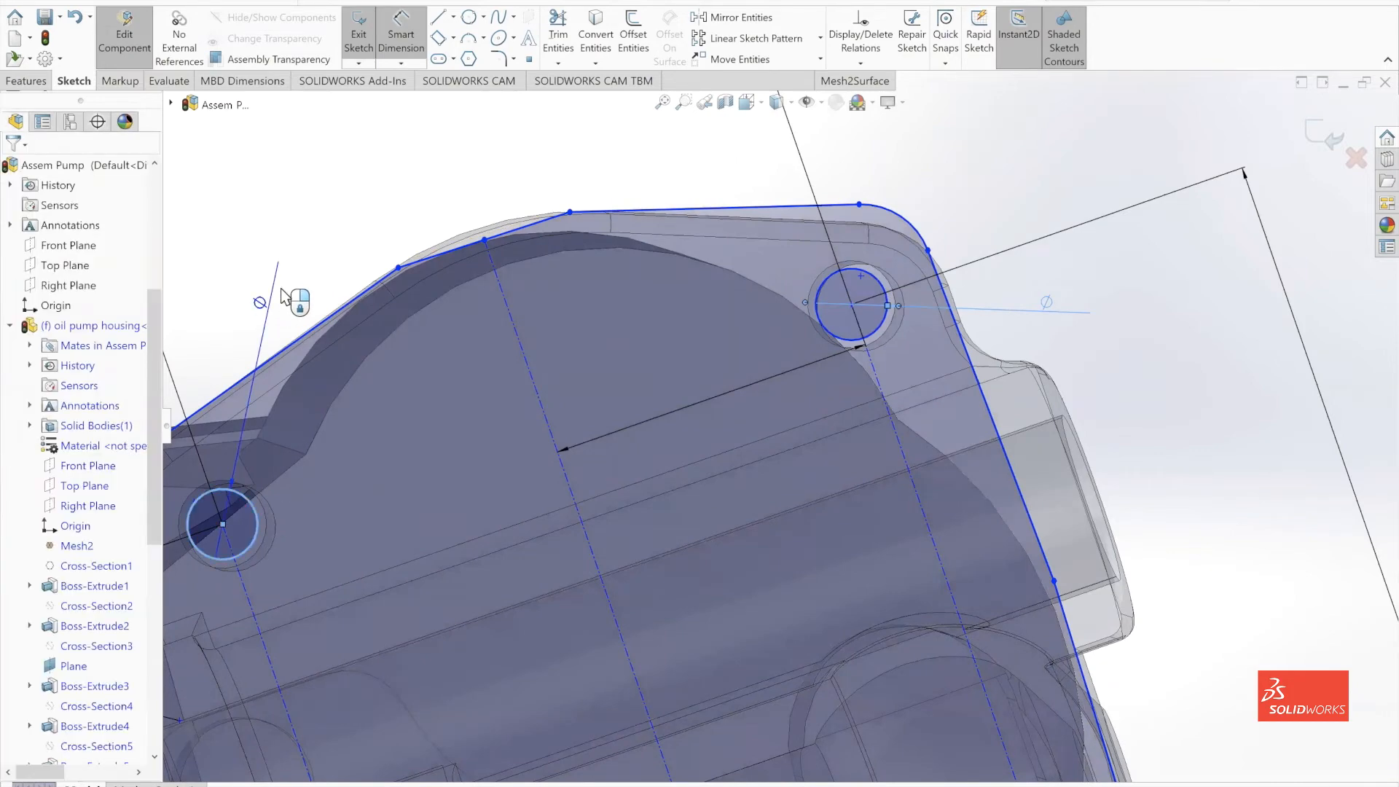
left_click(281, 287)
scroll(778, 428, "down", 4)
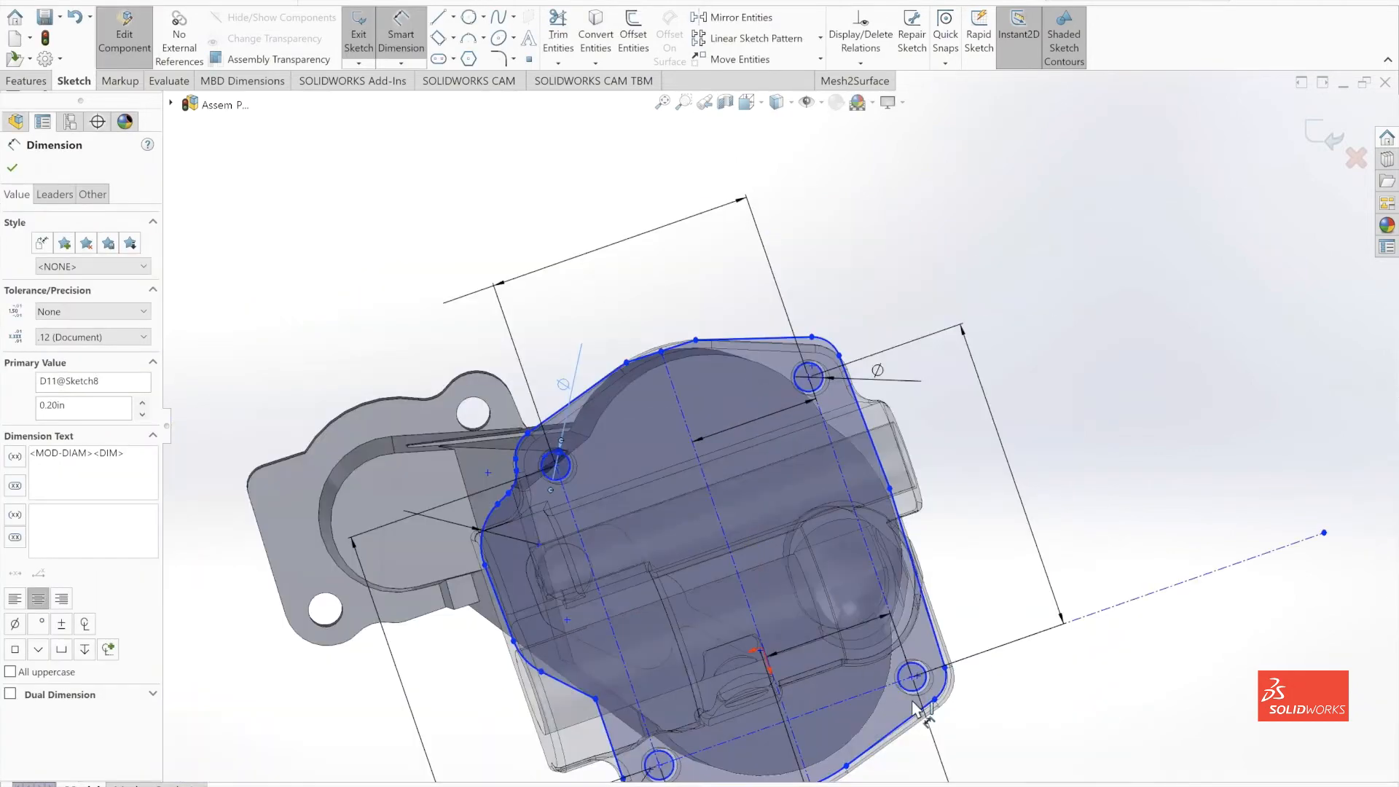
left_click(913, 692)
left_click(989, 672)
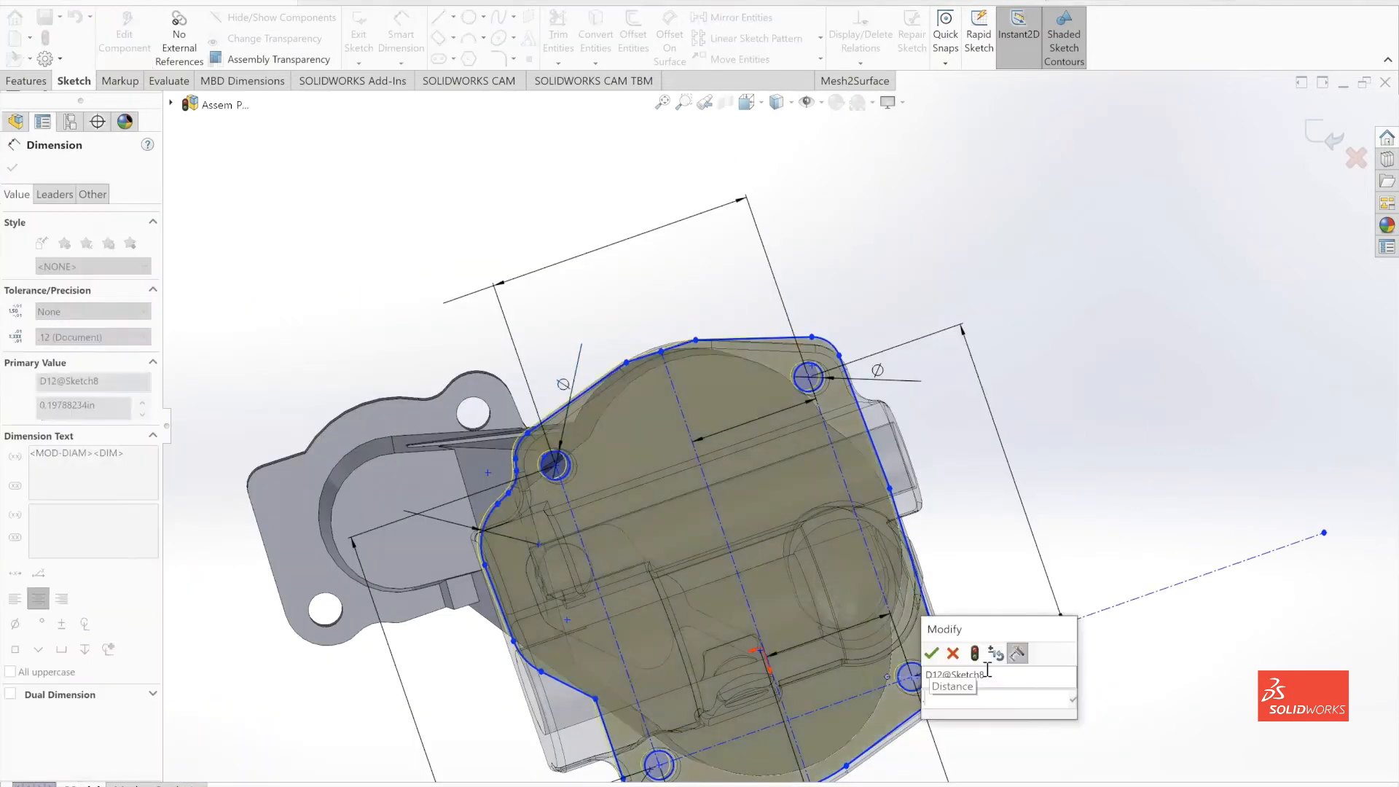
key("Return")
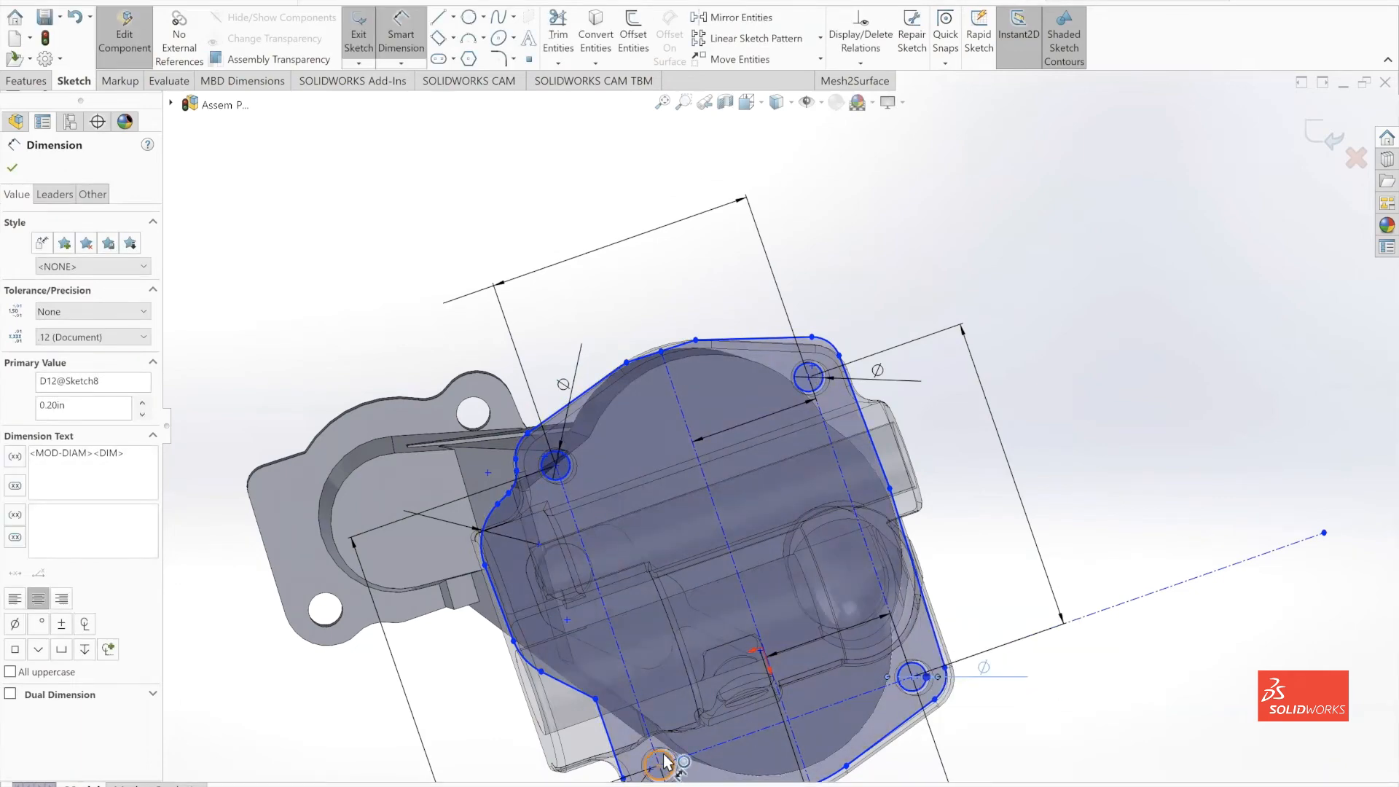
Dimension the diameter of the flange sketch's lower-left bolt hole circle and finish the sketch
left_click(665, 762)
left_click(932, 769)
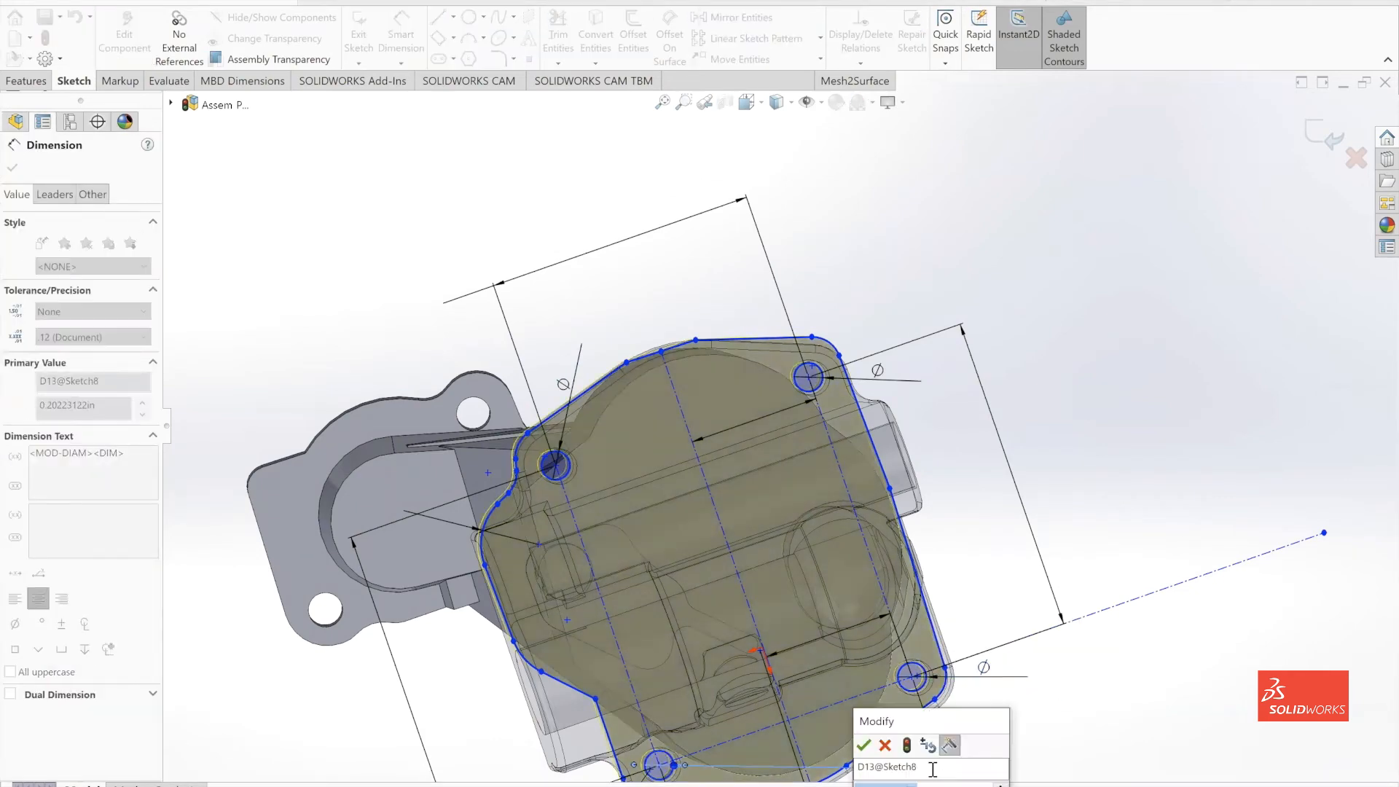
key("Return")
key("Escape")
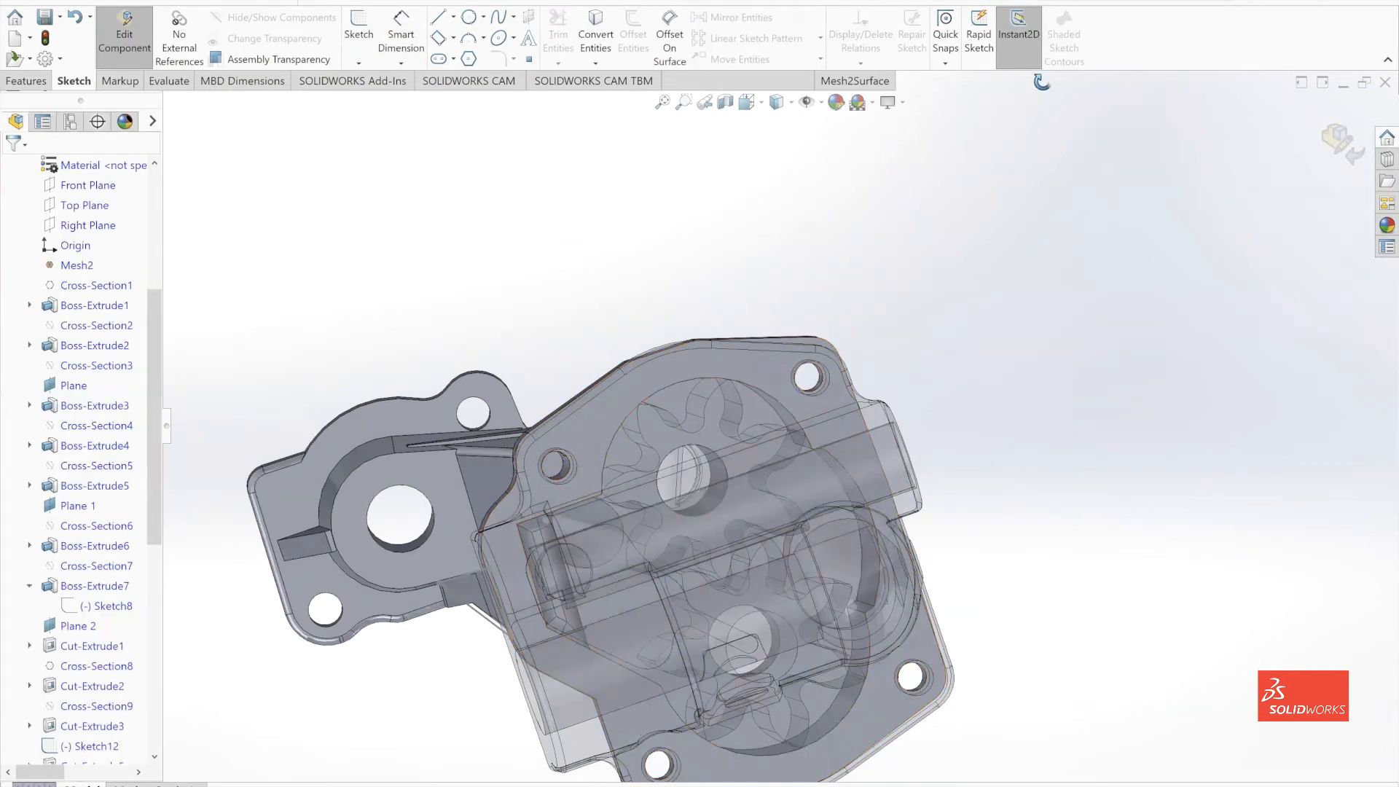
Examine the exploded pump assembly from several sides, including the rib and boss on the housing's lower flange
middle_click_drag(1042, 81, 1242, 99)
middle_click_drag(925, 255, 879, 167)
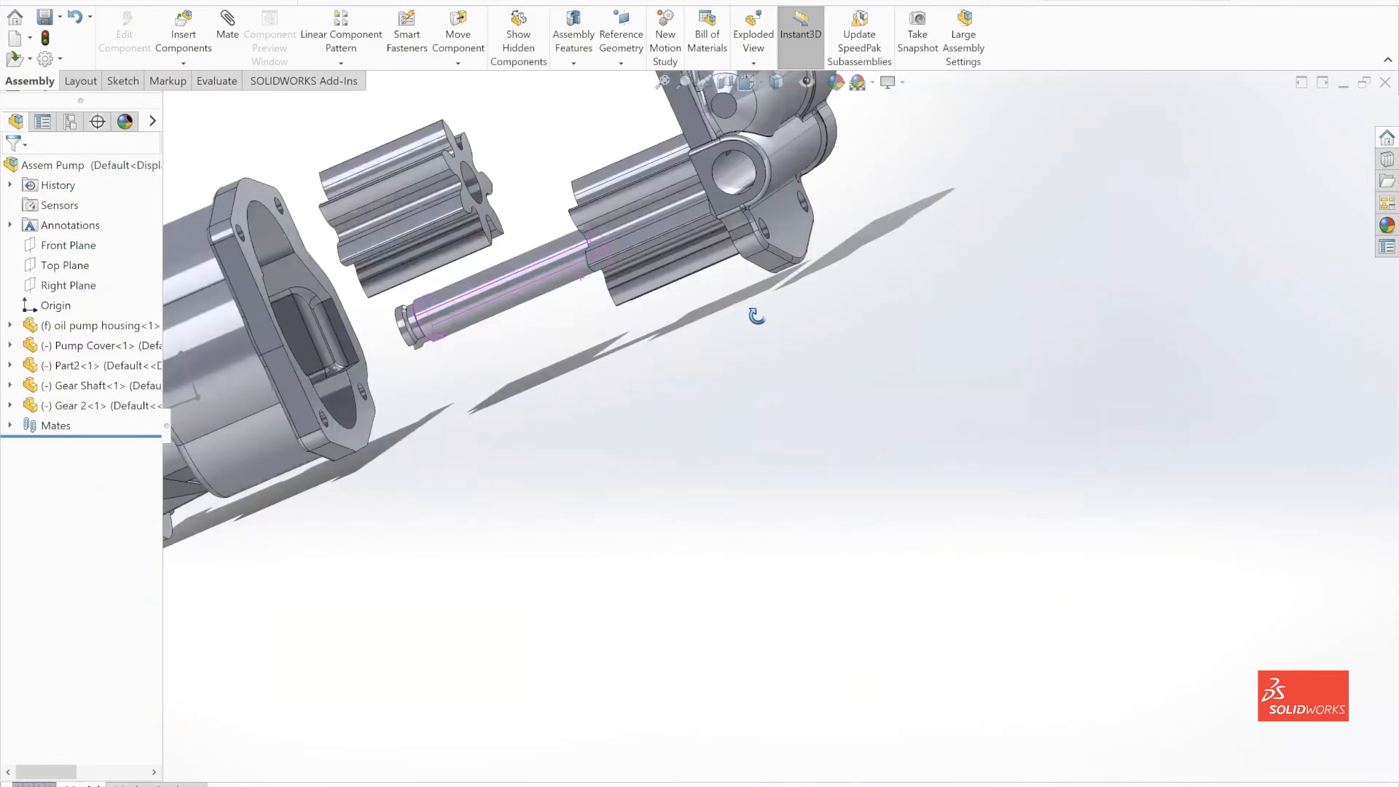
middle_click_drag(757, 315, 683, 533)
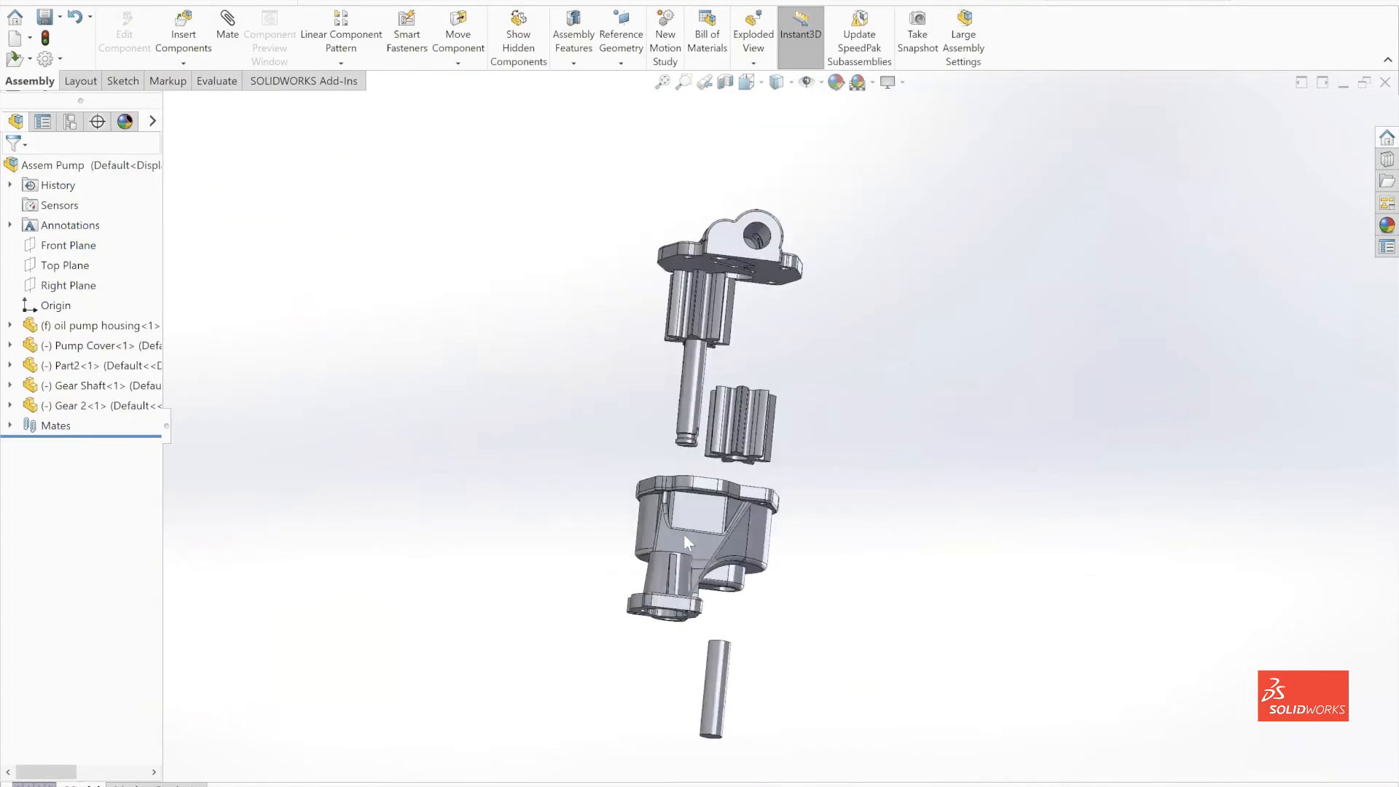
scroll(640, 596, "down", 6)
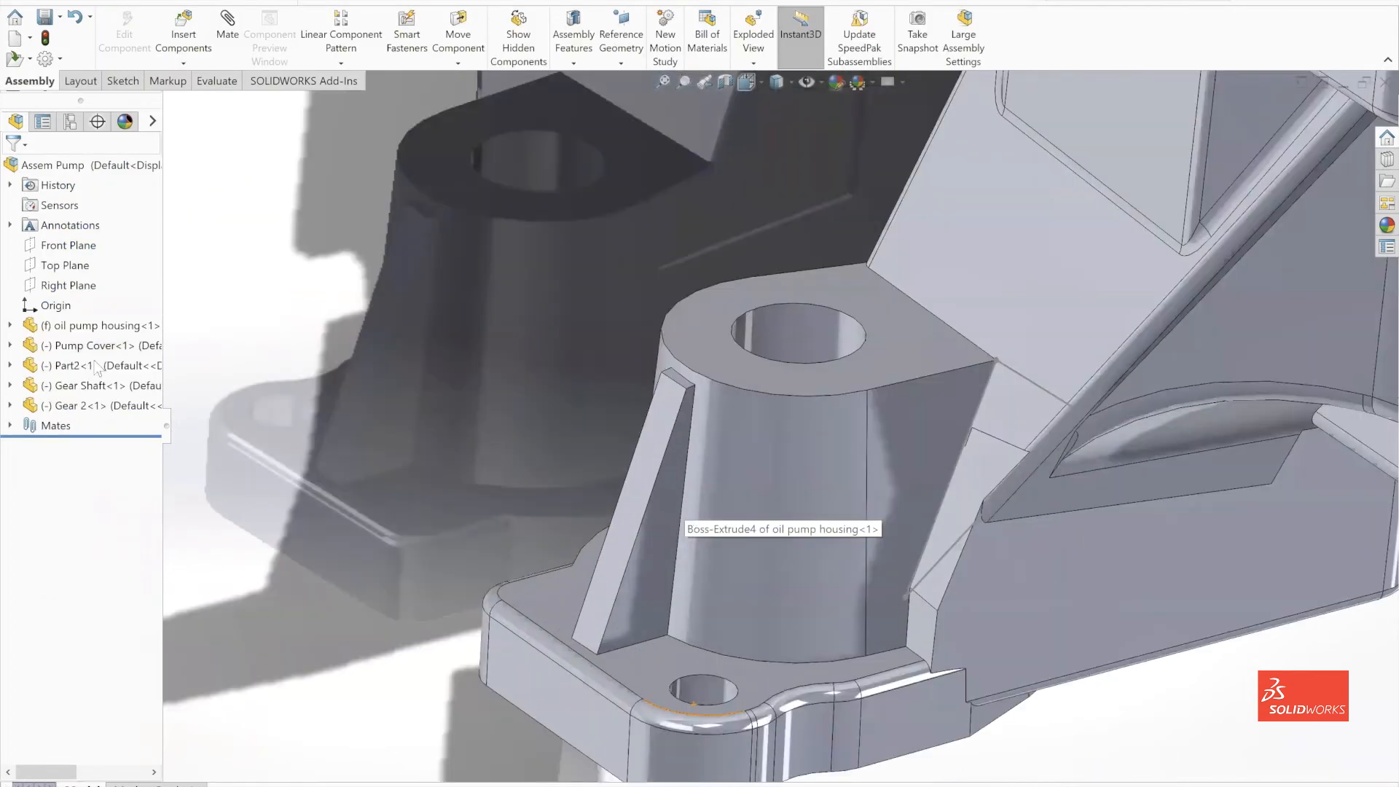
scroll(672, 307, "up", 8)
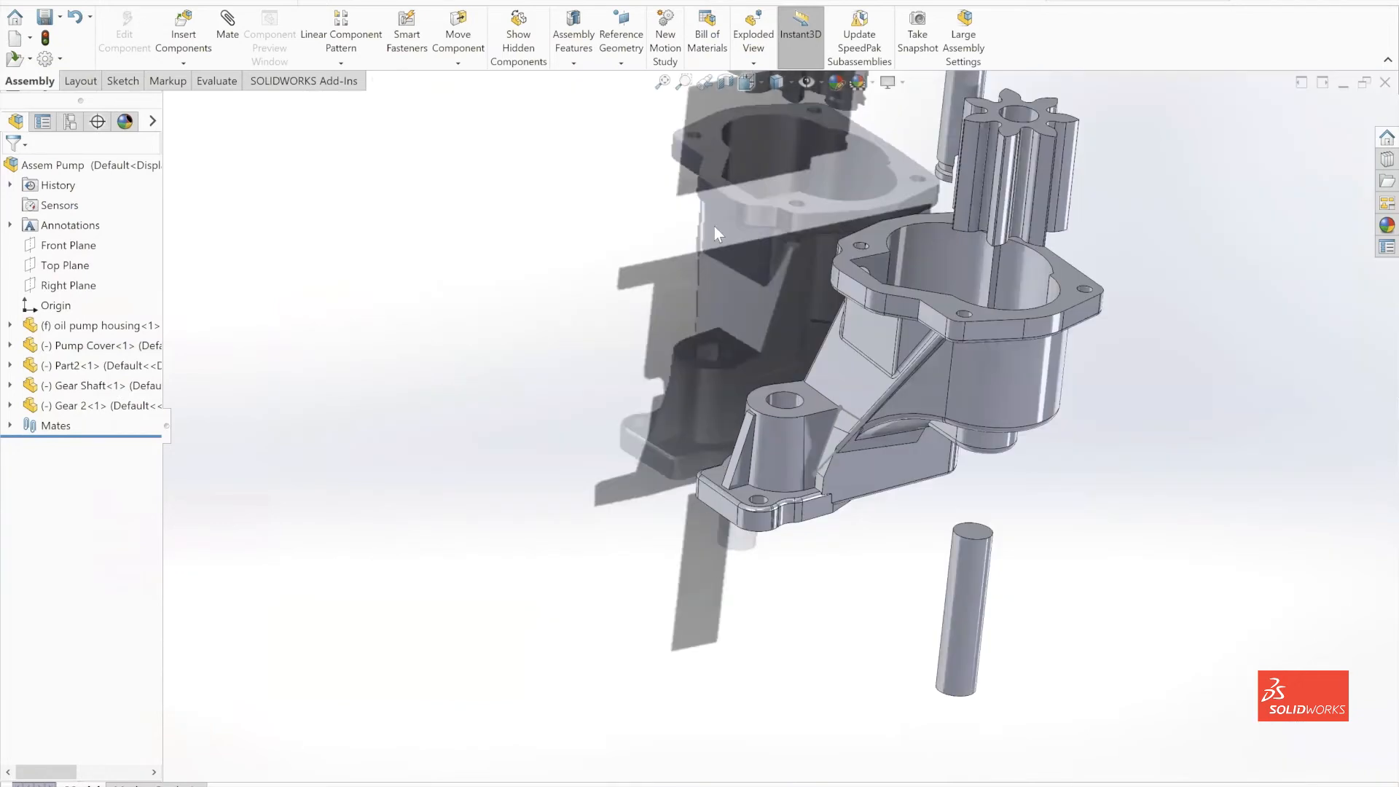
scroll(714, 226, "up", 2)
middle_click_drag(714, 226, 840, 443)
scroll(839, 443, "up", 4)
scroll(911, 200, "down", 4)
middle_click_drag(875, 583, 688, 661)
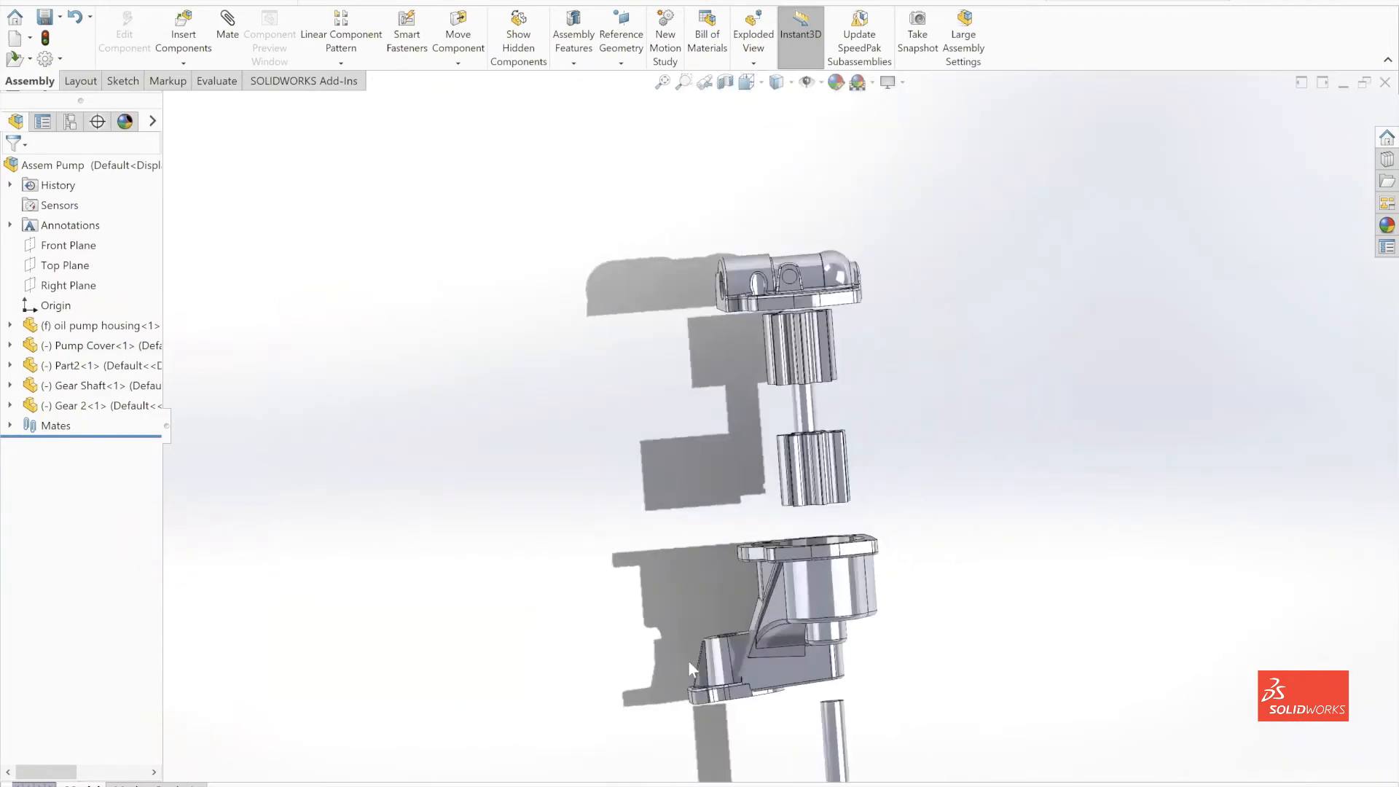
Edit the housing in context and fillet the support rib's side faces and lower end edge with a 0.05 in radius
scroll(688, 660, "down", 6)
scroll(747, 544, "down", 5)
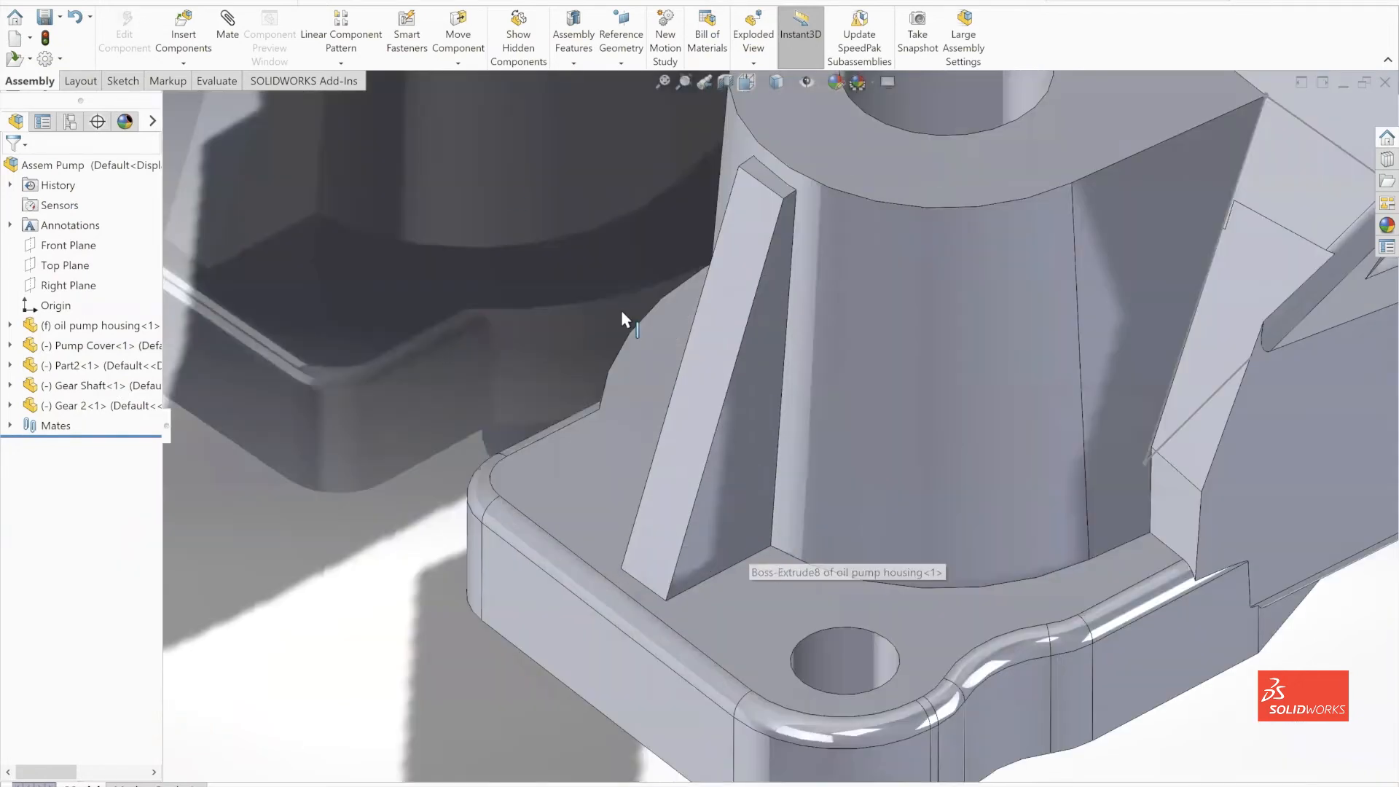
left_click(95, 328)
left_click(125, 36)
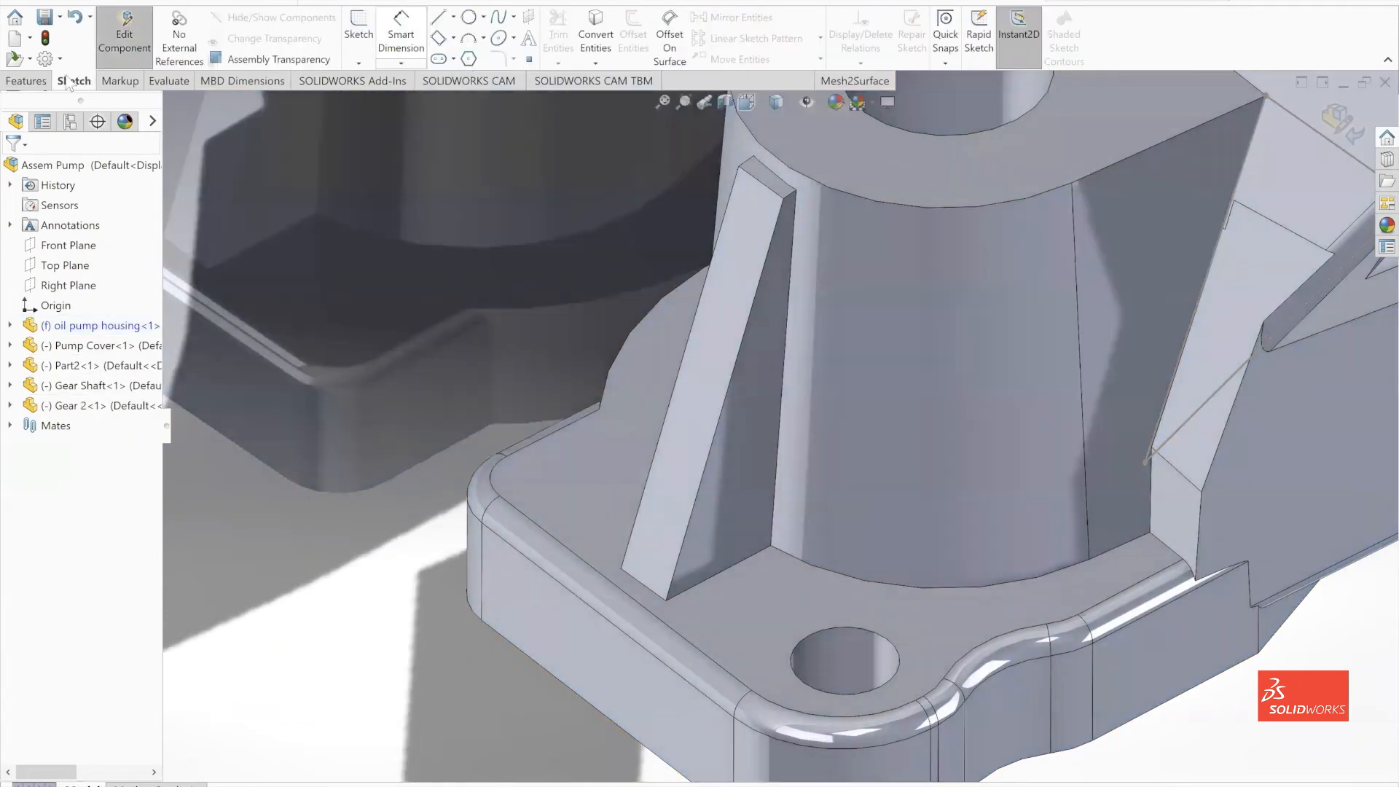
left_click(26, 81)
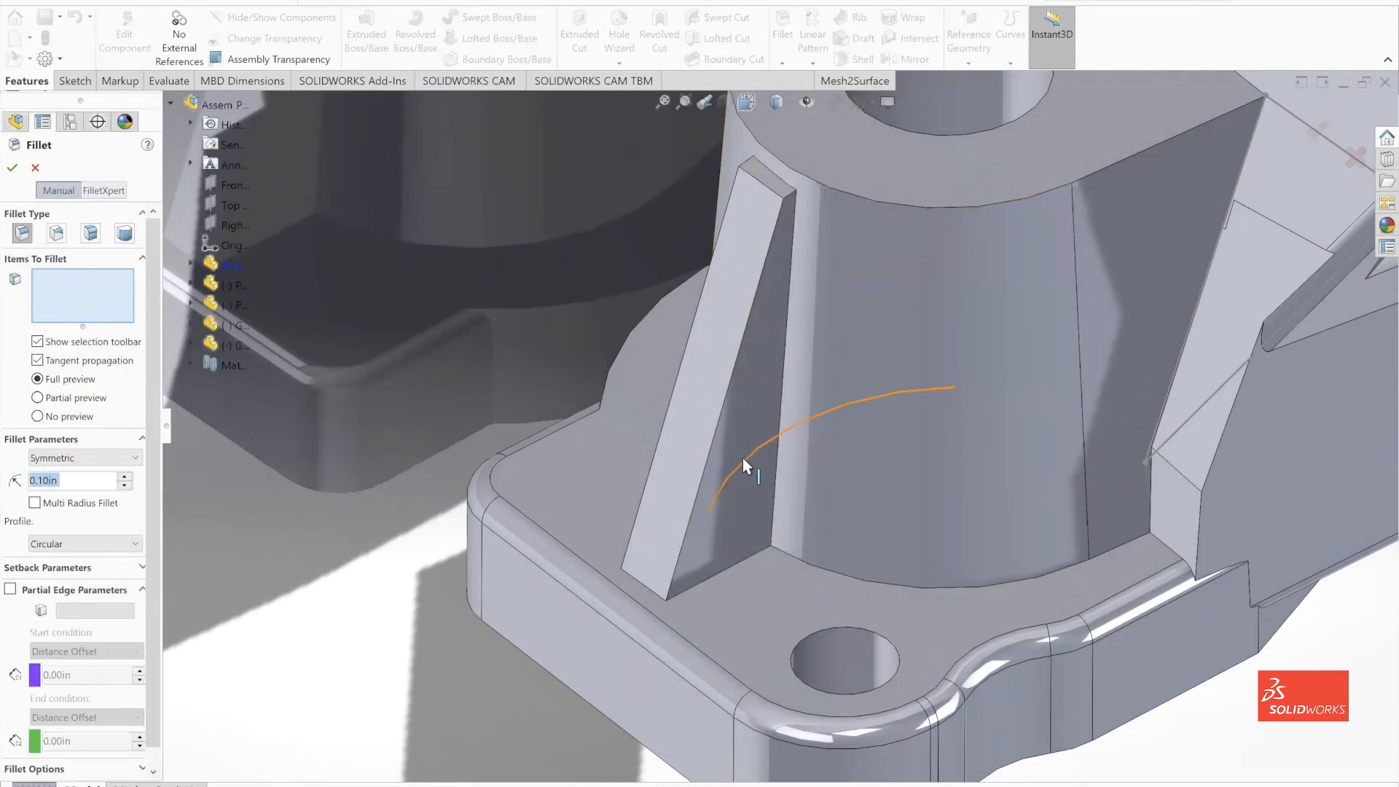
left_click(713, 563)
middle_click_drag(713, 563, 675, 532)
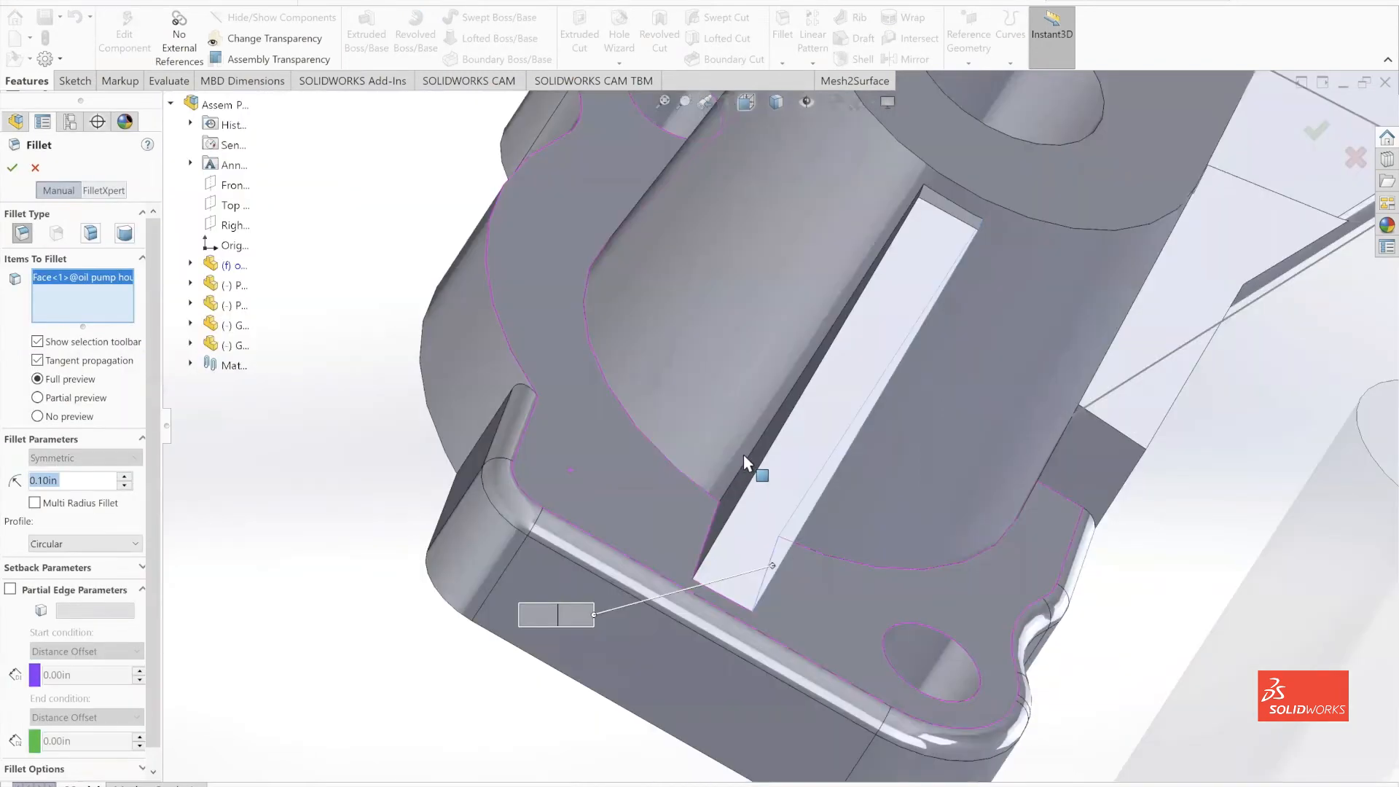
left_click(743, 458)
left_click(723, 481)
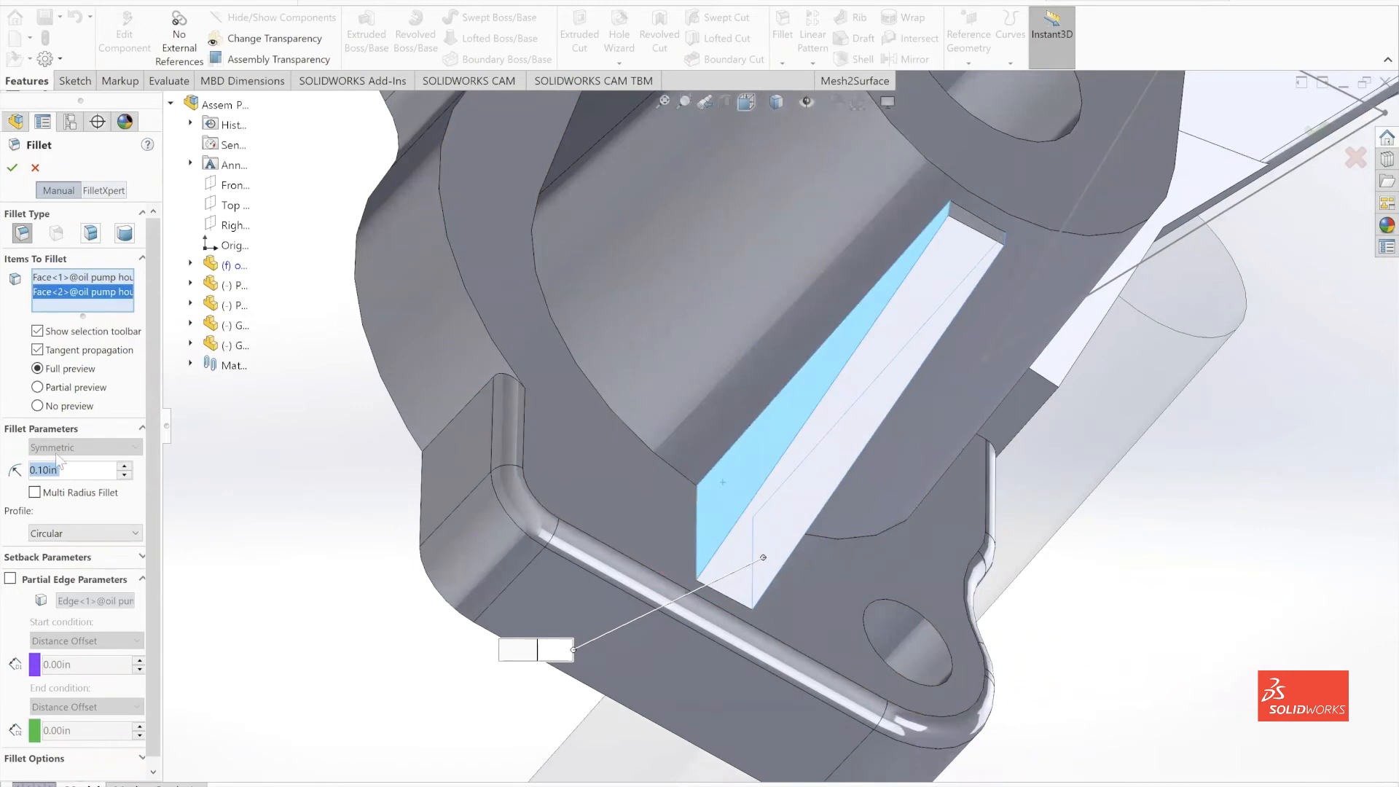
type(".05")
key("Return")
left_click(741, 601)
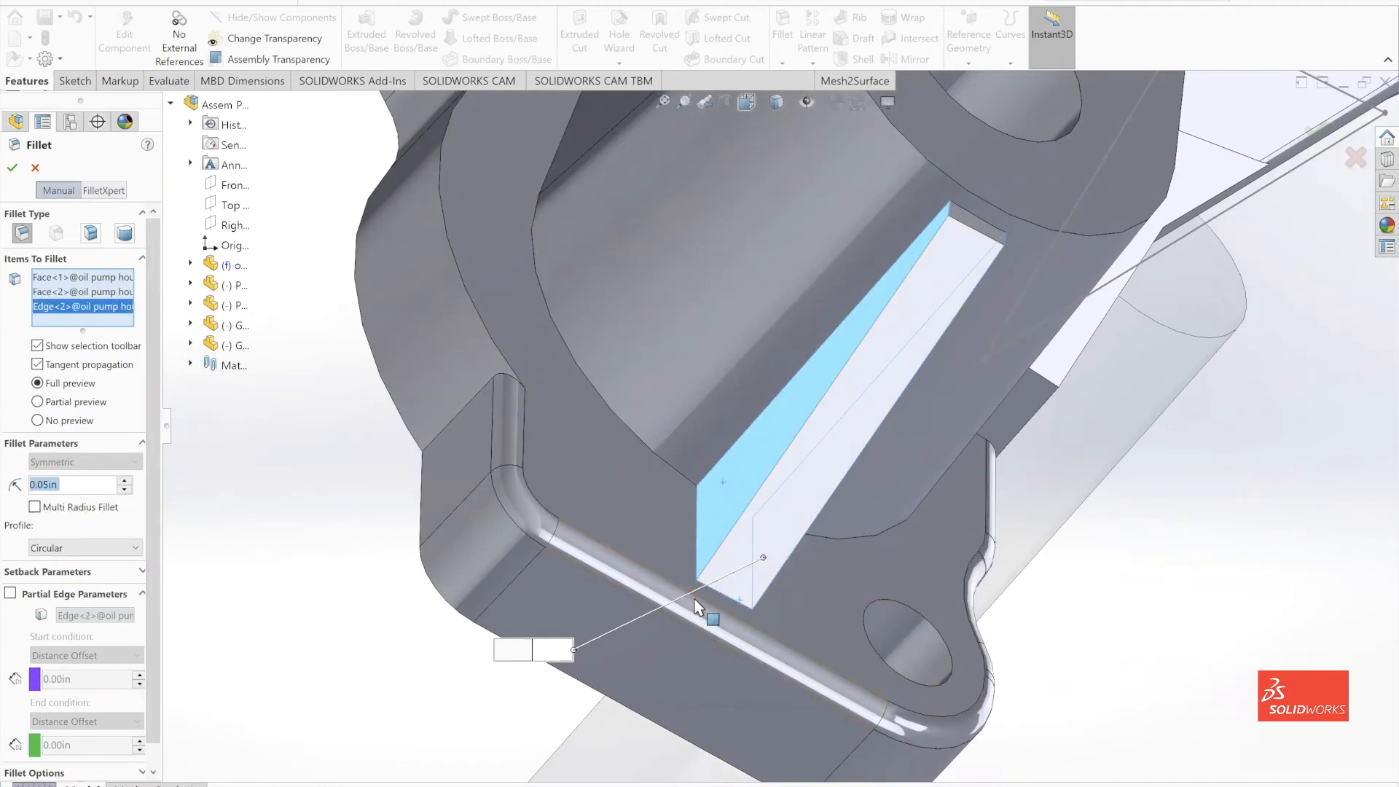
left_click(711, 493)
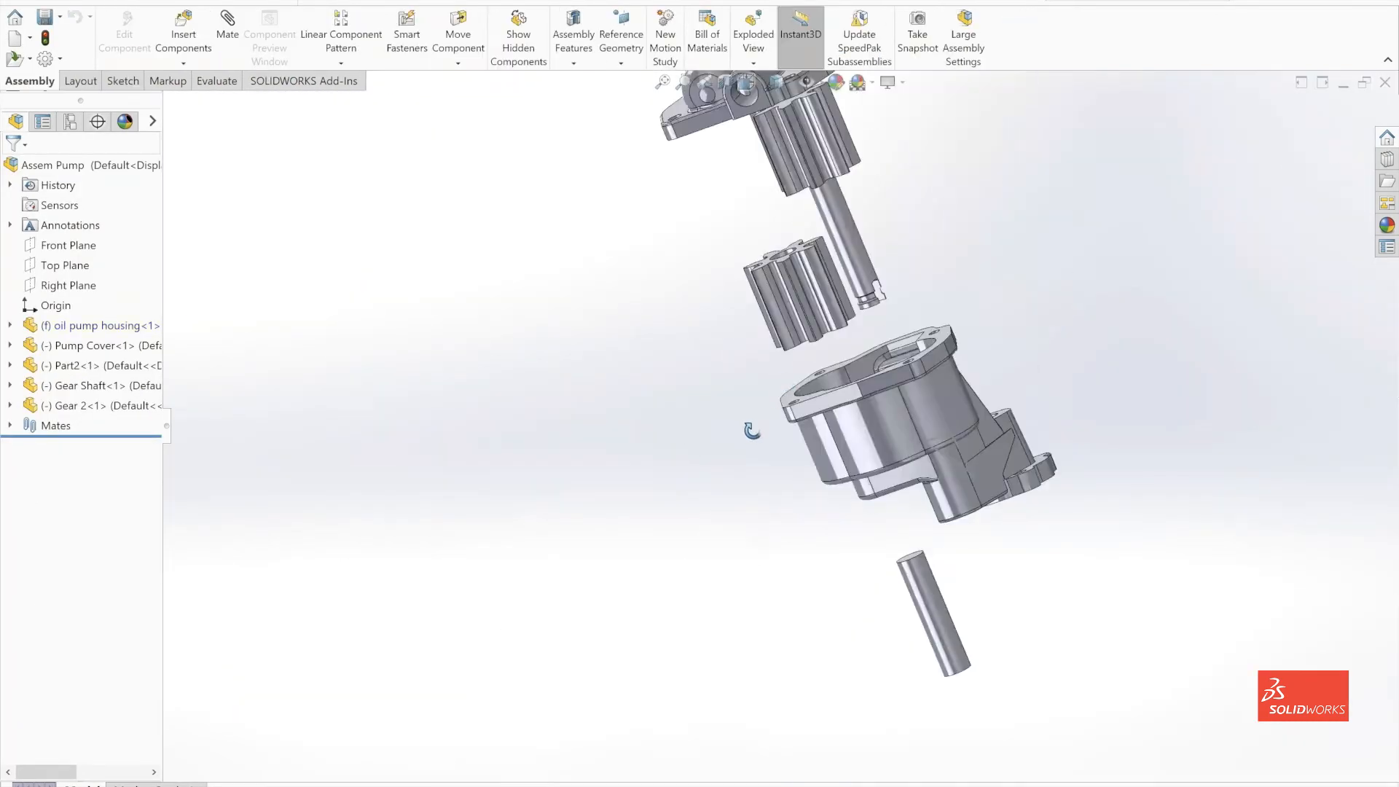
middle_click_drag(752, 431, 748, 687)
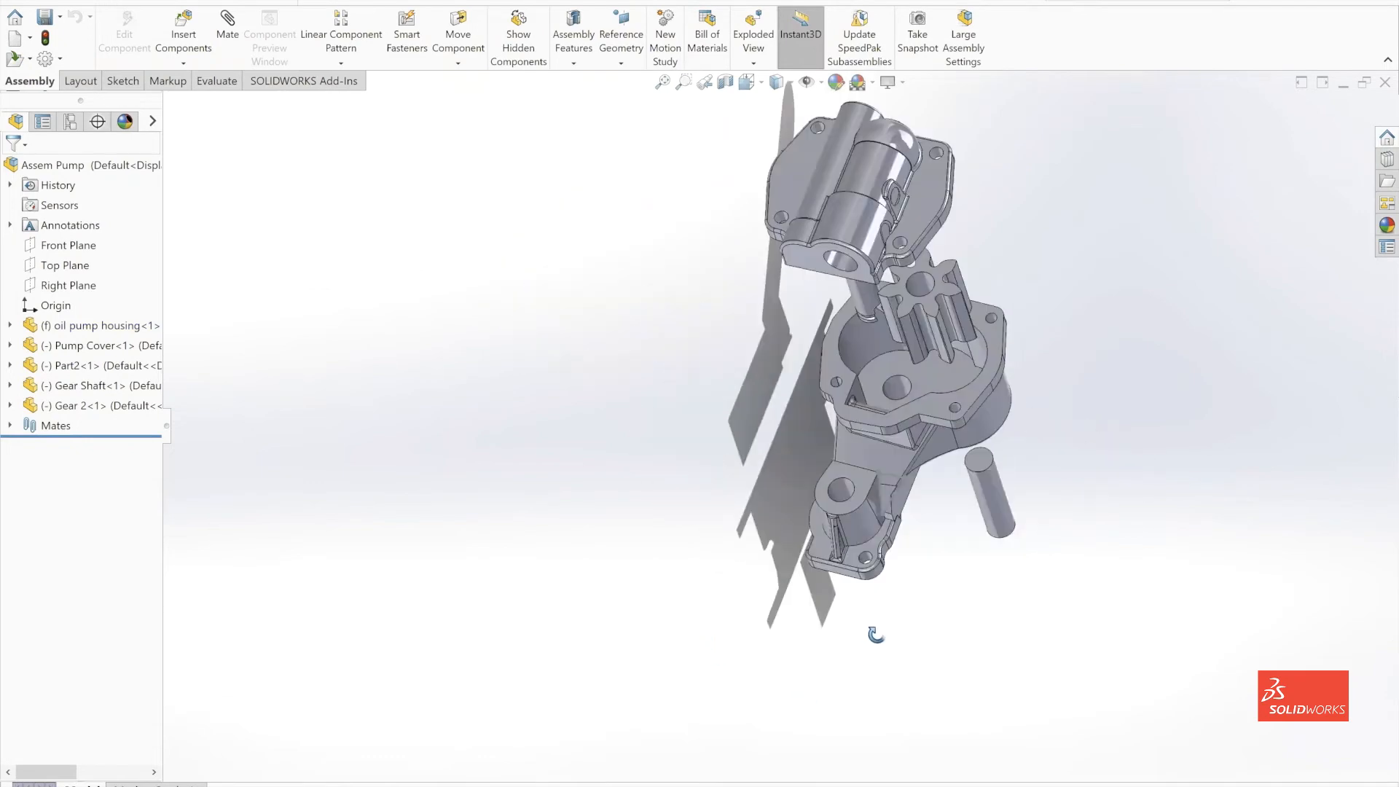
left_click(754, 33)
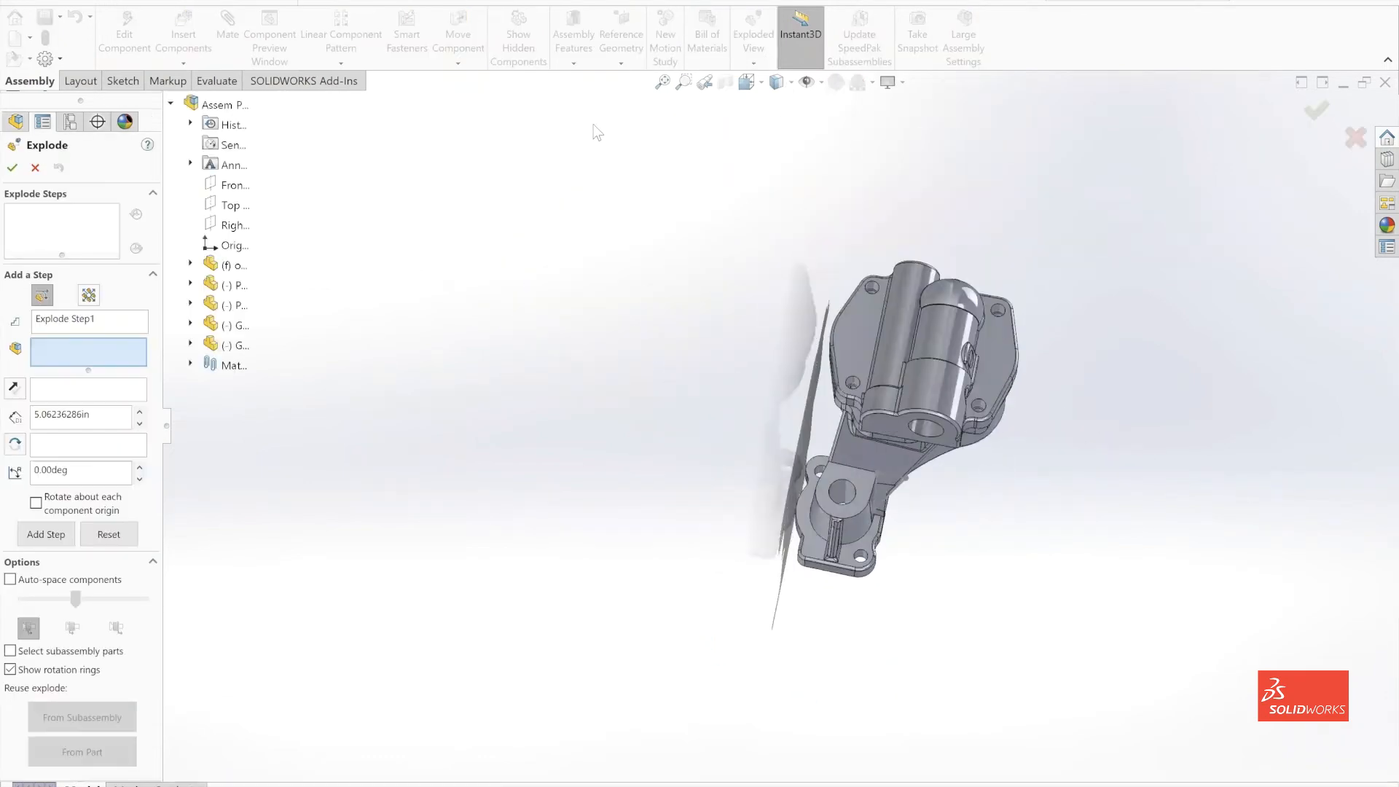
left_click(35, 168)
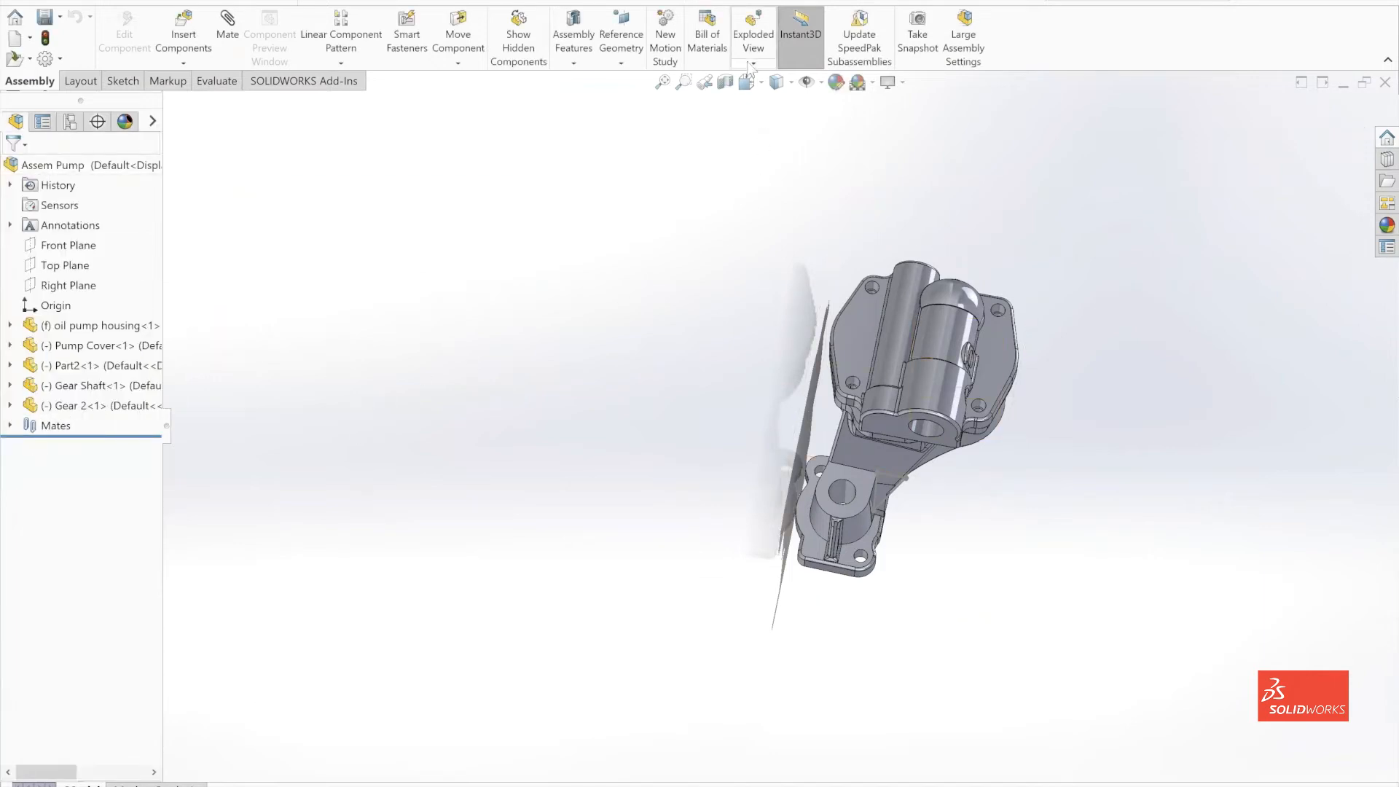
Hide the pump cover in the collapsed assembly to expose the gears in the housing
middle_click_drag(762, 202, 520, 452)
middle_click_drag(913, 430, 904, 426)
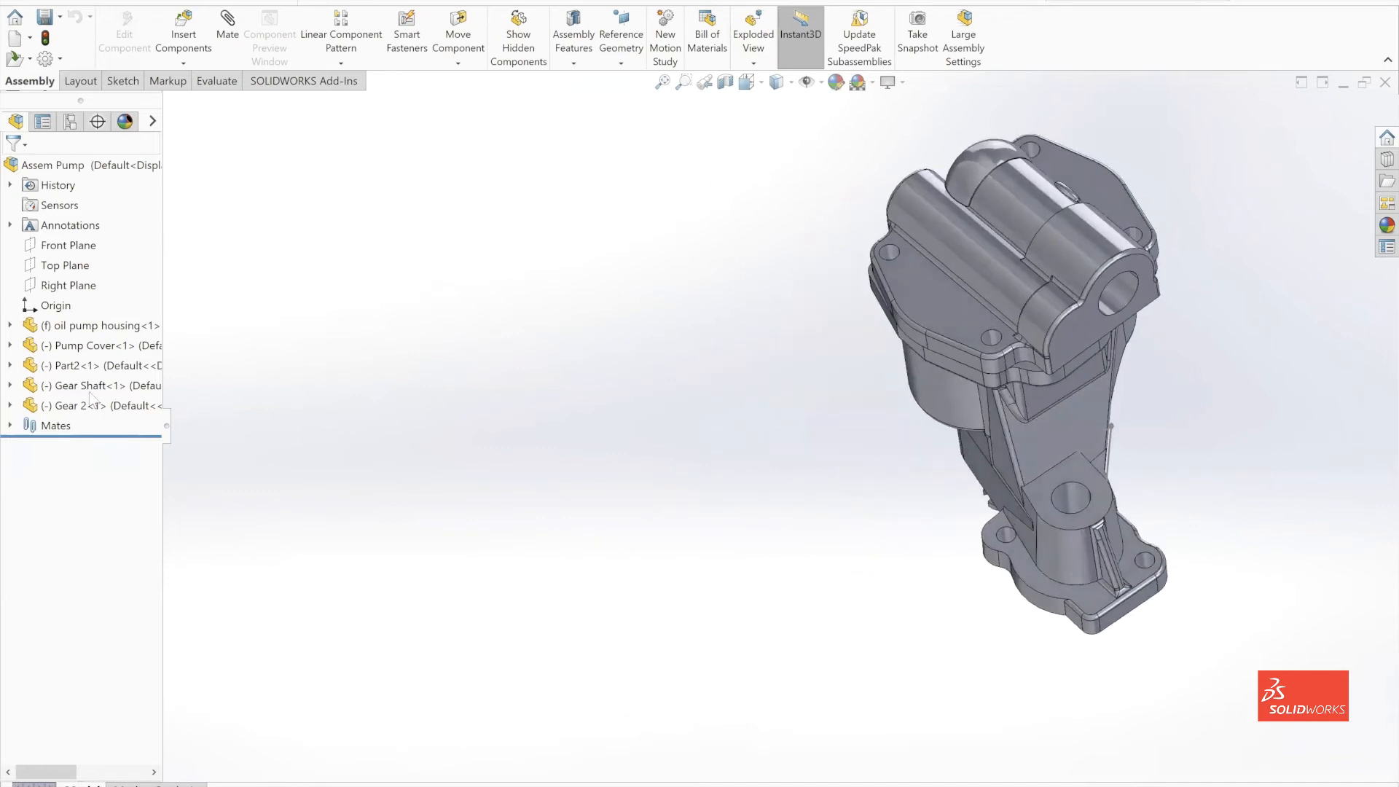
right_click(109, 348)
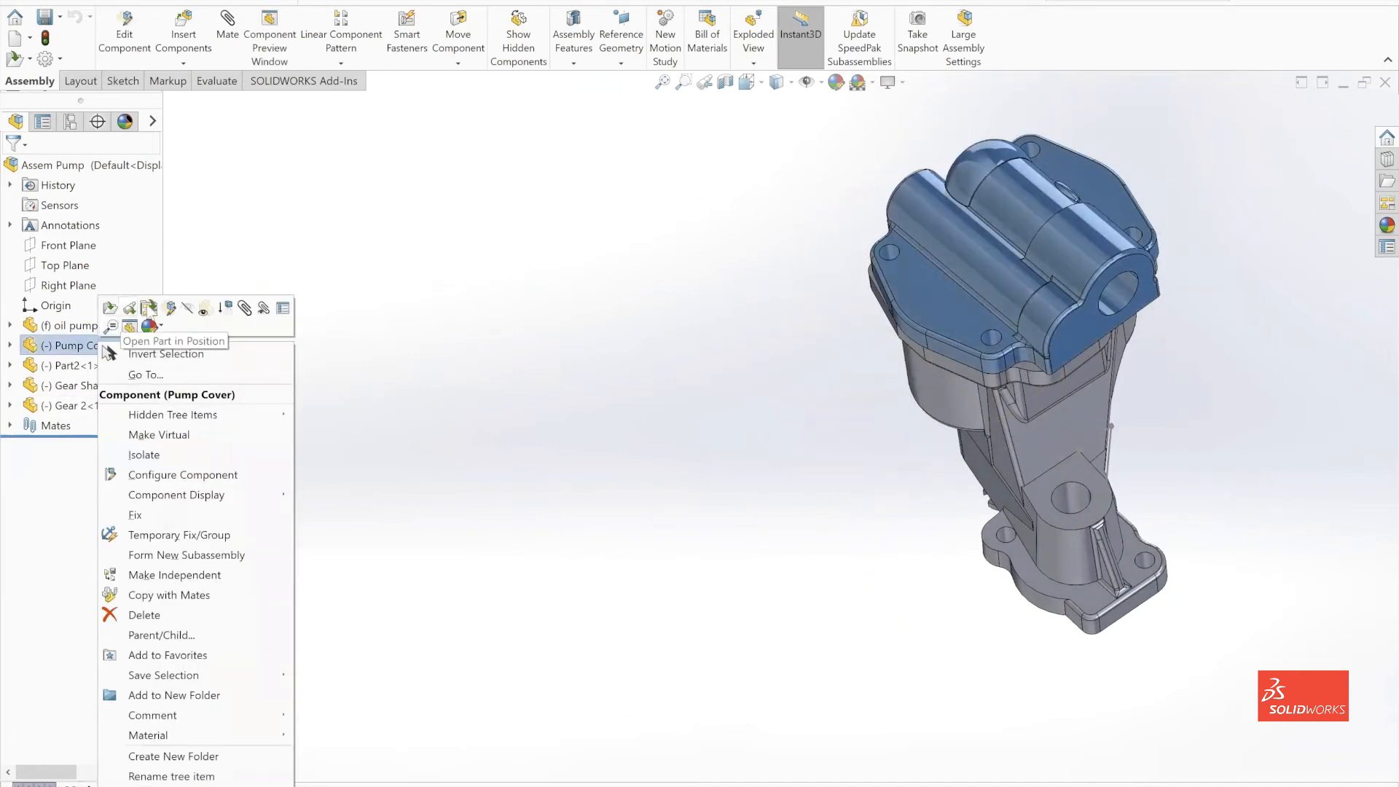
left_click(182, 306)
Examine the housing's underside, the shaft end in its bore and the meshing gears in the open pump chamber
middle_click_drag(795, 374, 885, 459)
scroll(837, 460, "down", 3)
middle_click_drag(1065, 356, 445, 419, "ctrl")
scroll(940, 362, "down", 3)
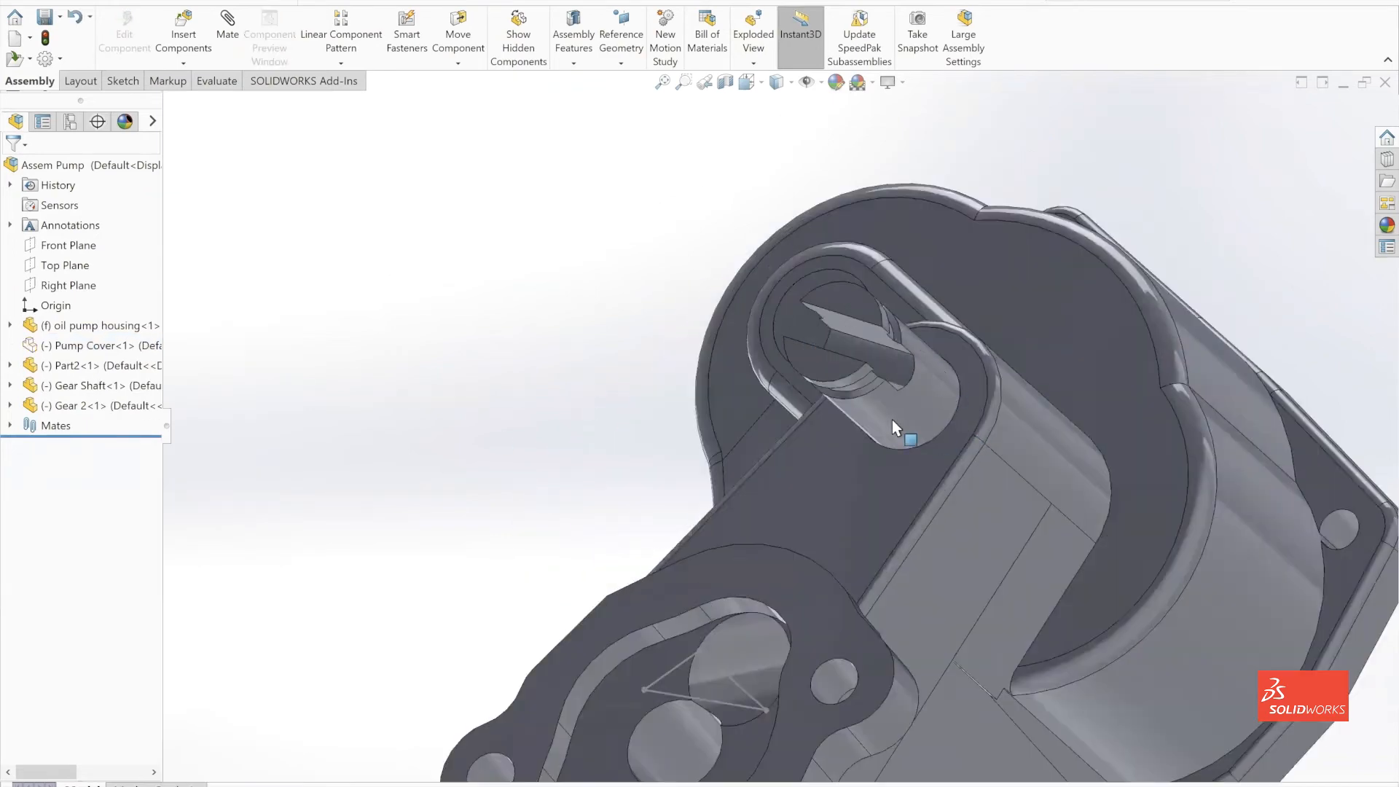
scroll(893, 420, "down", 8)
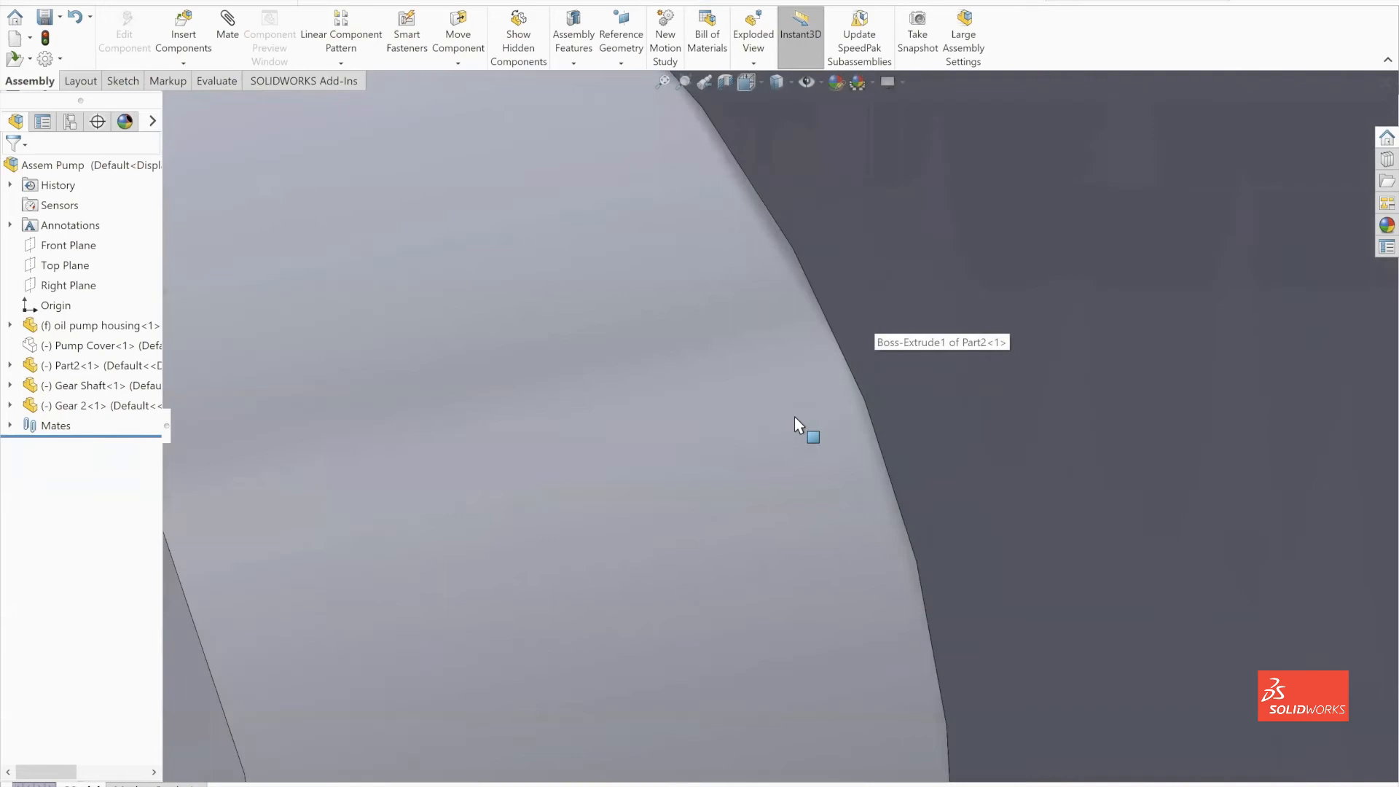
middle_click_drag(795, 417, 786, 299)
scroll(717, 405, "up", 10)
middle_click_drag(718, 405, 679, 372)
scroll(917, 437, "down", 3)
scroll(906, 436, "up", 8)
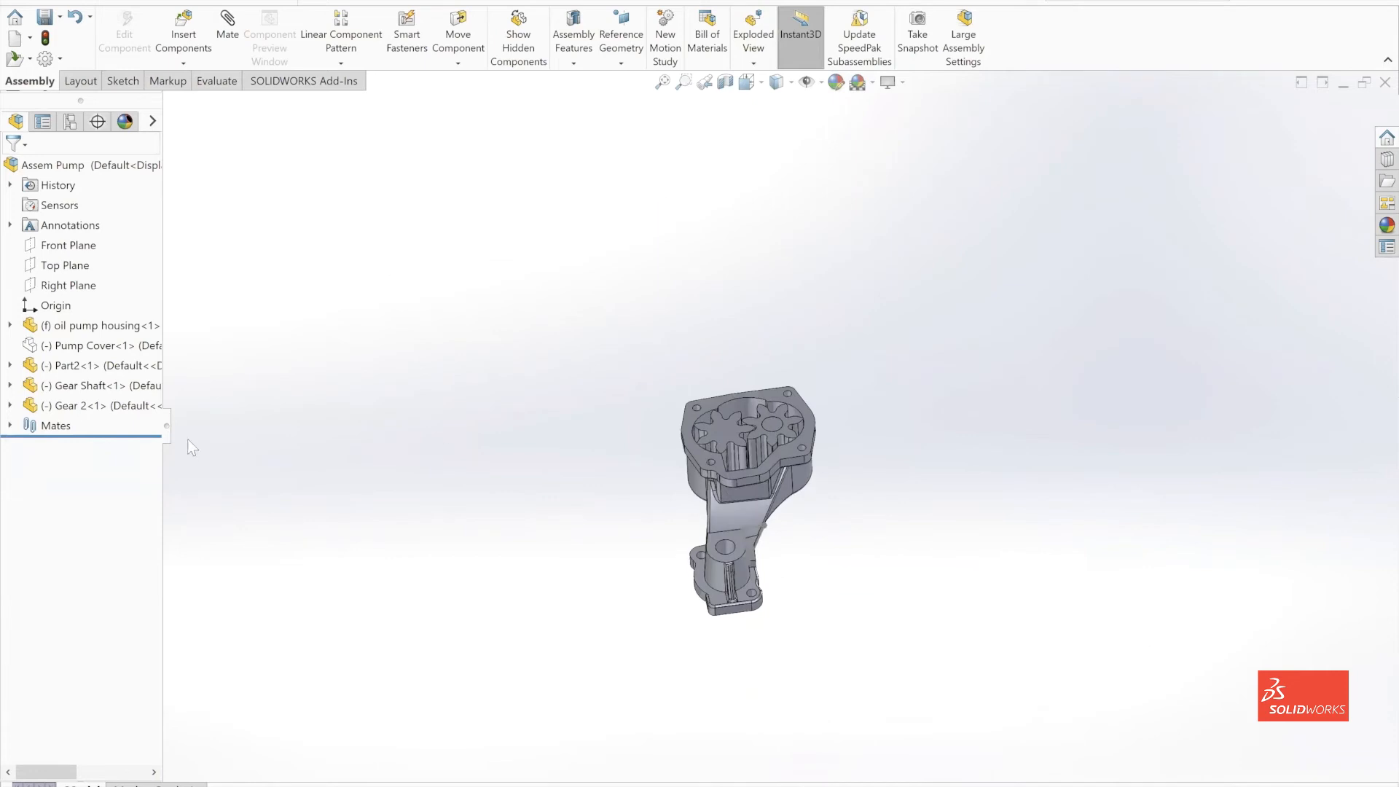
Show the hidden pump cover in the assembly again and inspect the closed pump from the cover side
right_click(70, 348)
left_click(139, 309)
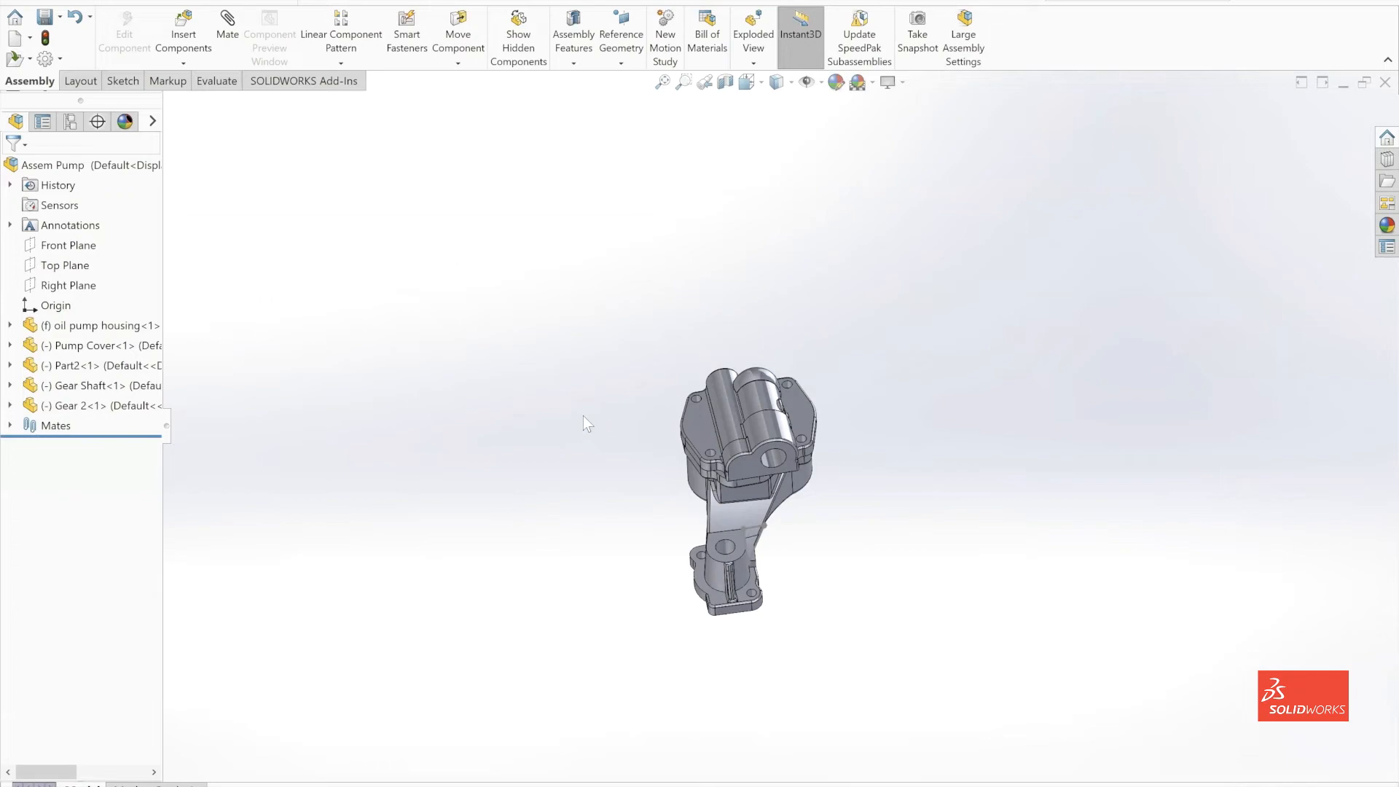
middle_click_drag(683, 357, 652, 246)
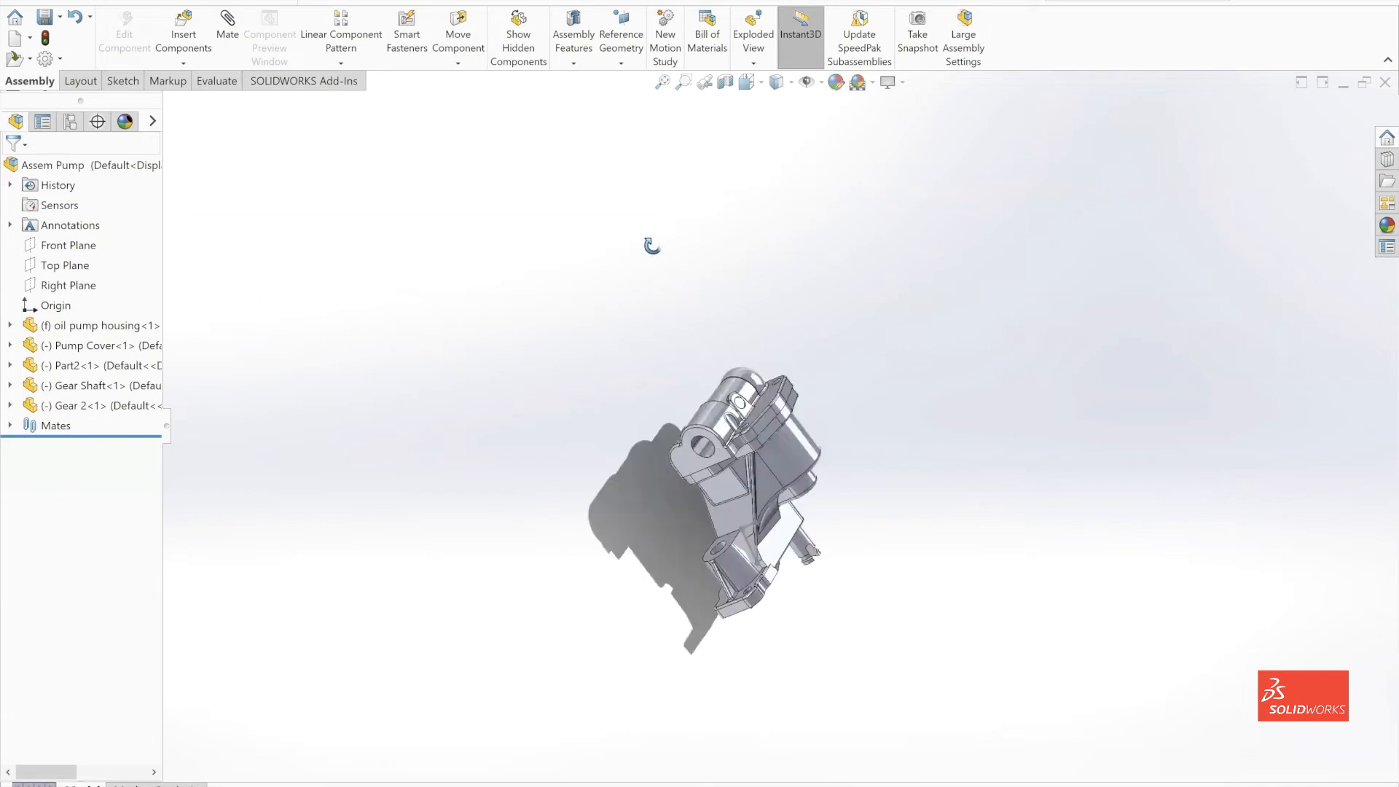
scroll(671, 505, "down", 2)
middle_click_drag(676, 514, 782, 66)
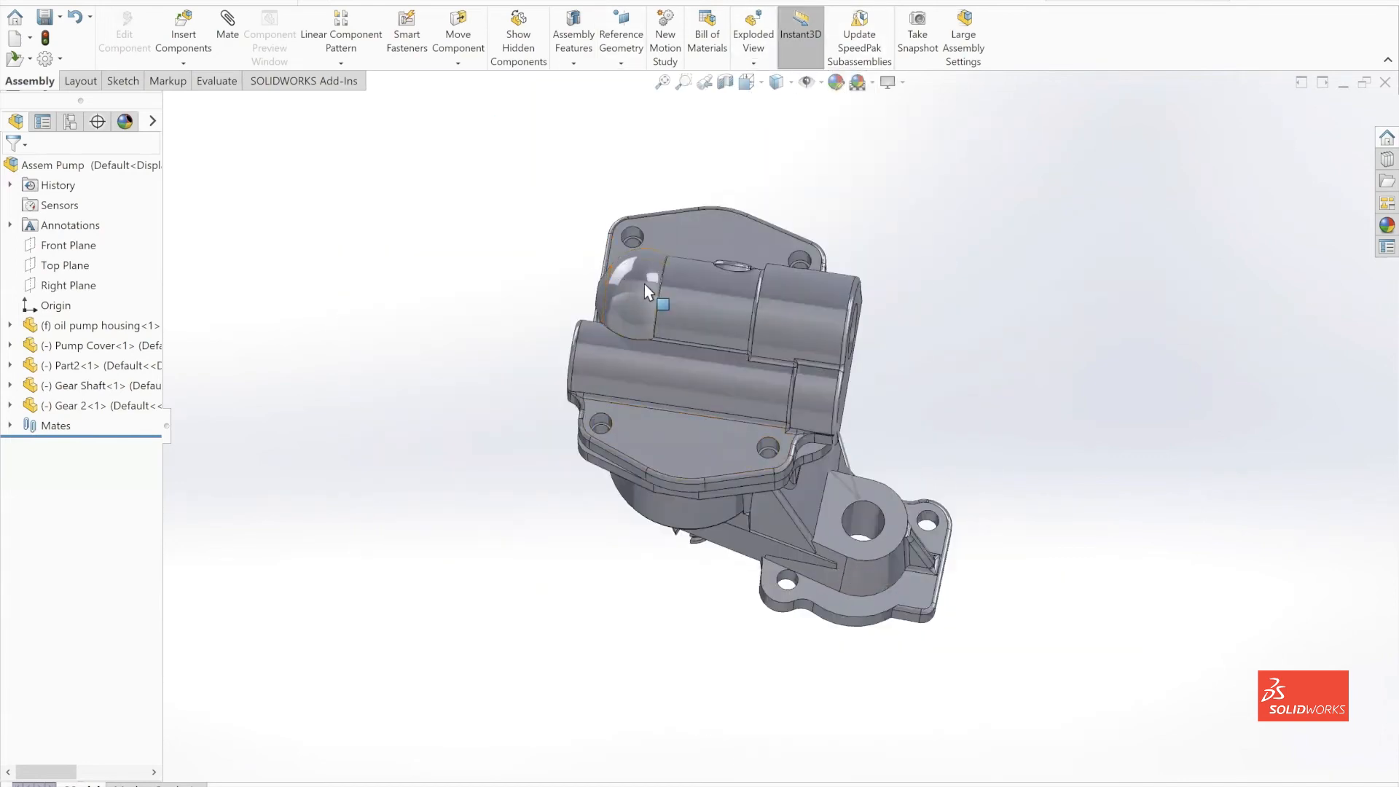
Save the pump assembly together with its modified housing part
left_click(109, 3)
left_click(157, 178)
left_click(361, 319)
Save a copy of the assembly as a SOLIDWORKS part named Assem Pump accuracy check, with all components included
middle_click_drag(851, 315, 99, 2)
left_click(113, 3)
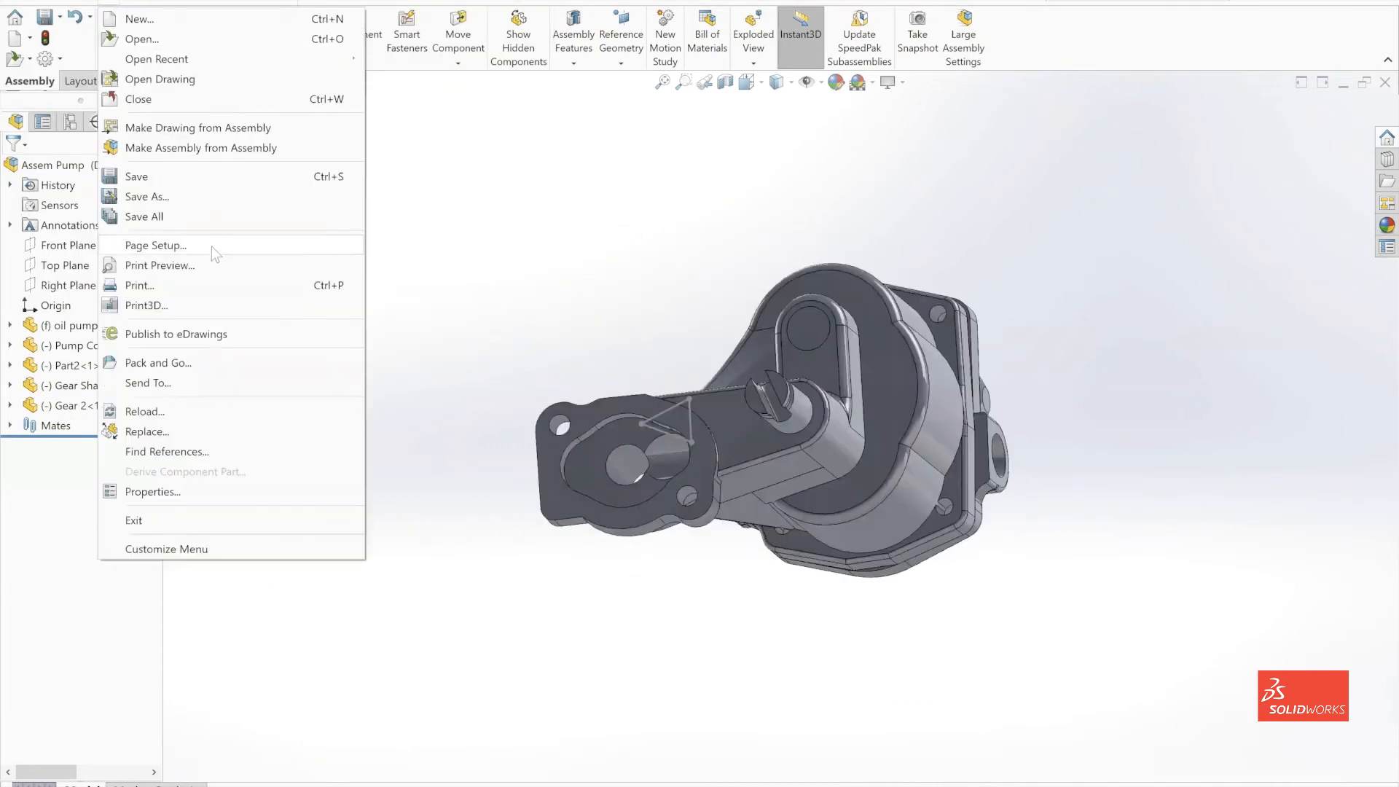
left_click(162, 196)
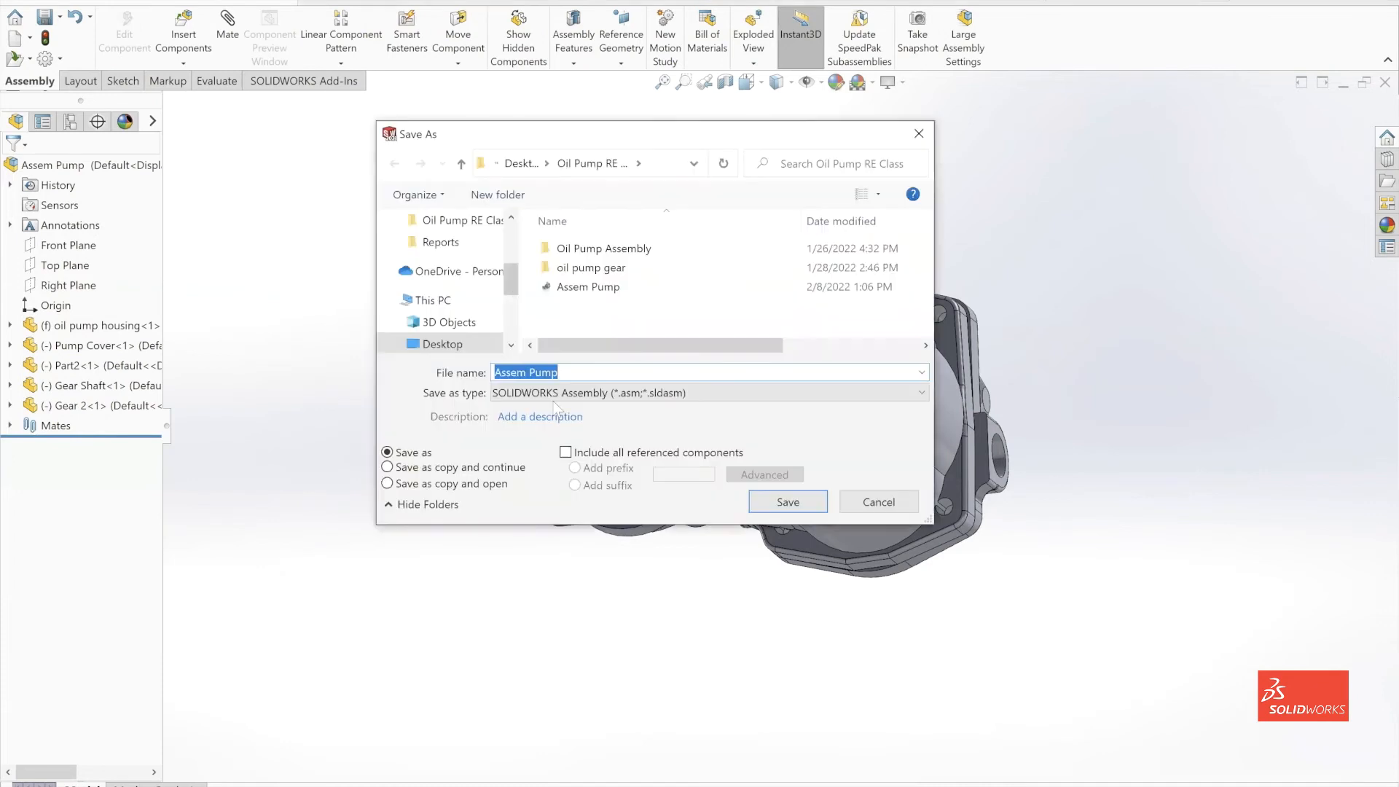
left_click(634, 393)
scroll(636, 412, "up", 1)
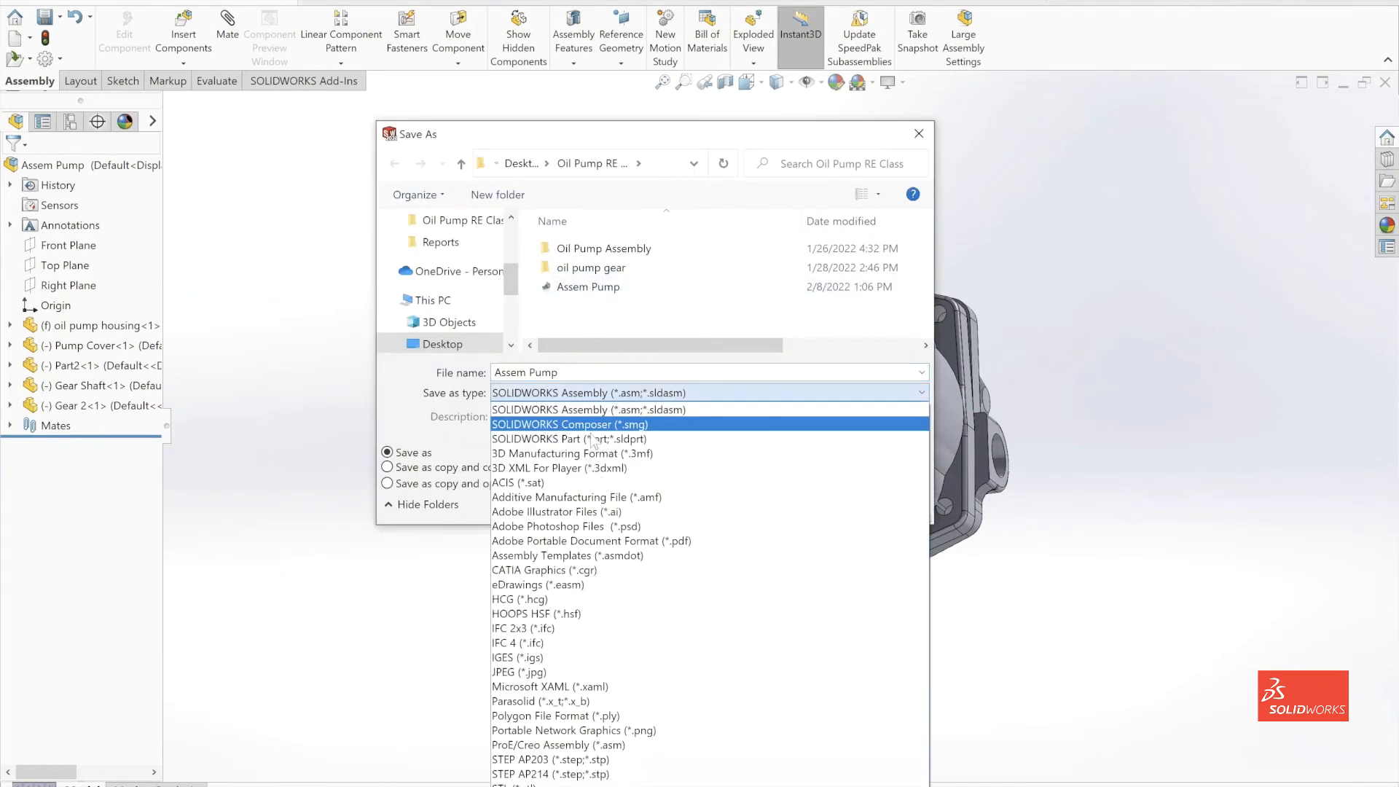
left_click(575, 406)
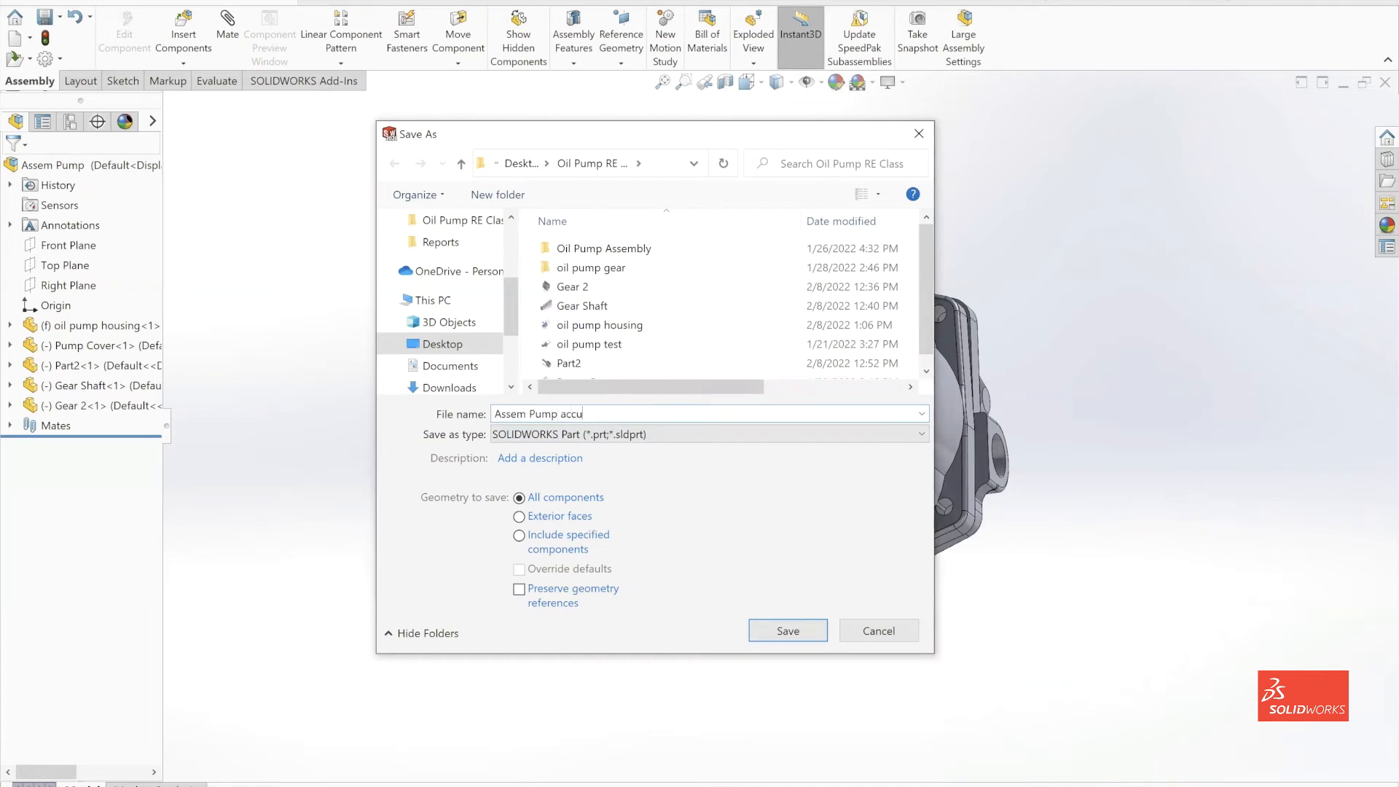
key("Return")
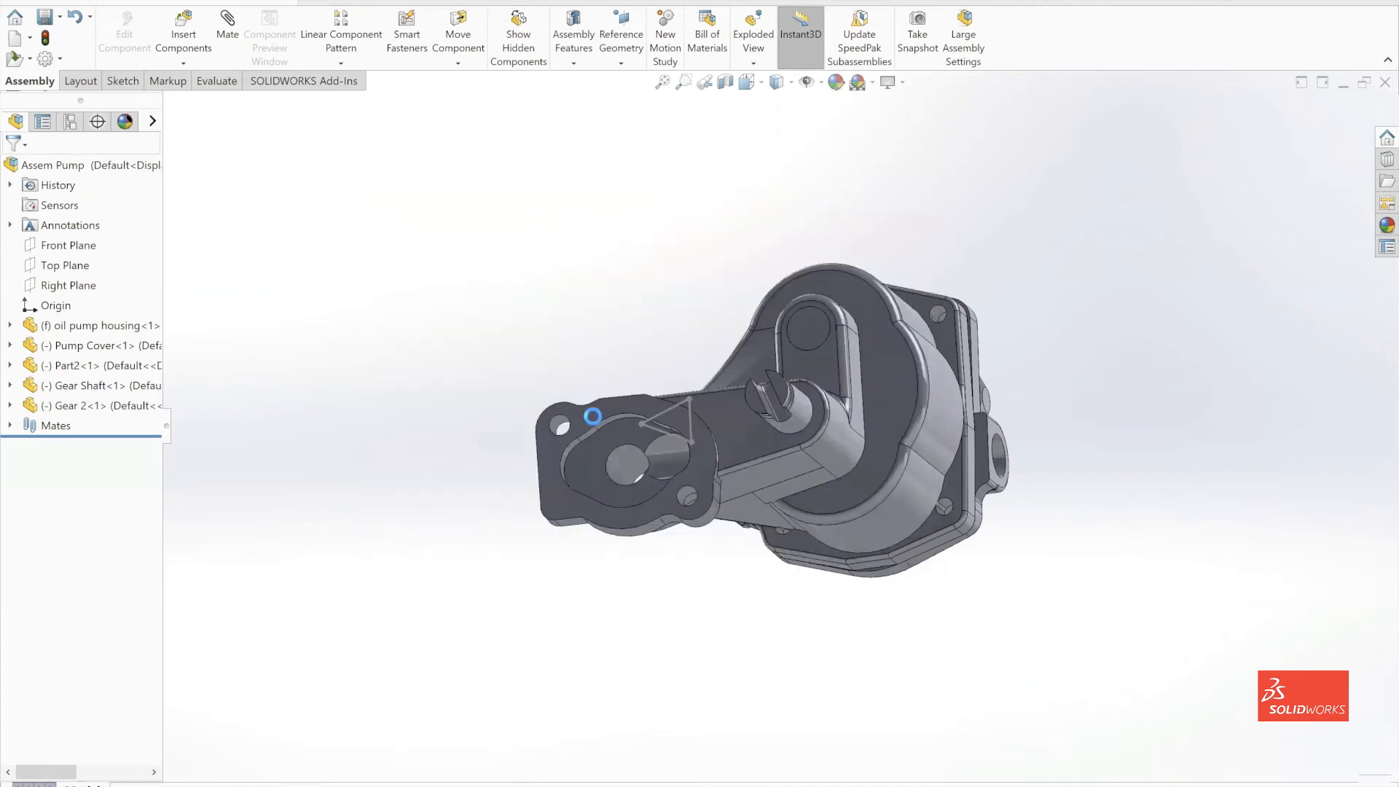
Open the part file Assem Pump accuracy check from the Oil Pump RE Class folder
middle_click_drag(904, 279, 559, 322)
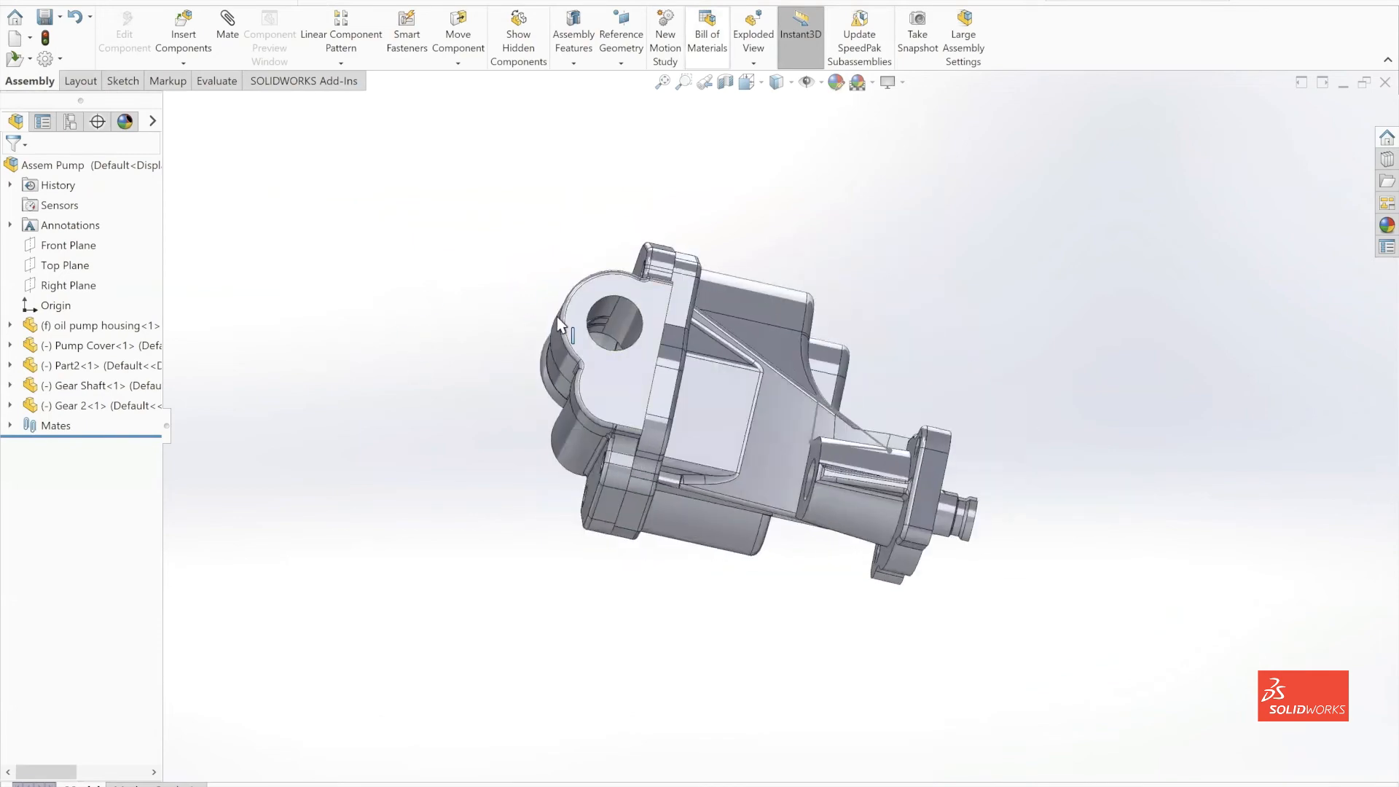
scroll(736, 292, "down", 2)
scroll(729, 226, "up", 3)
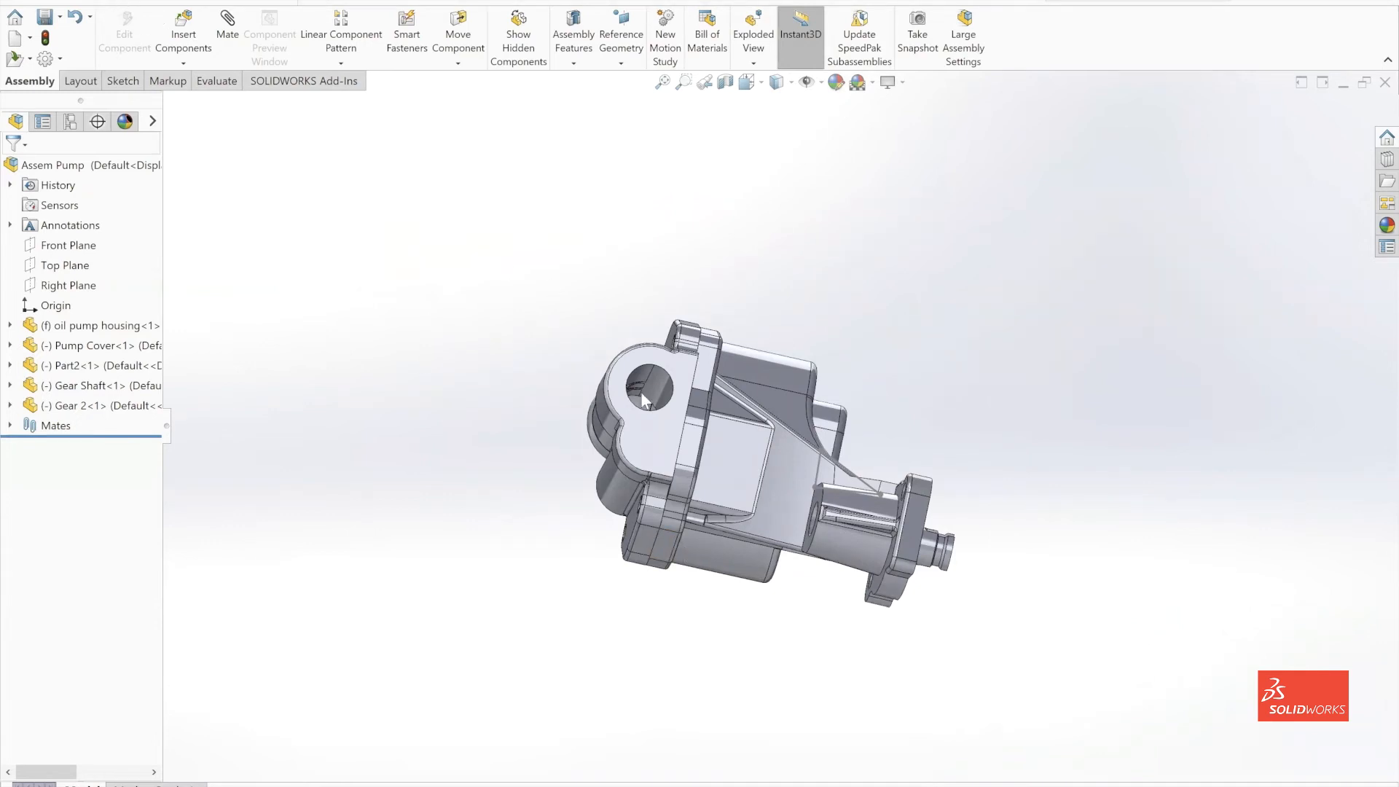
key("ctrl+o")
left_click(685, 316)
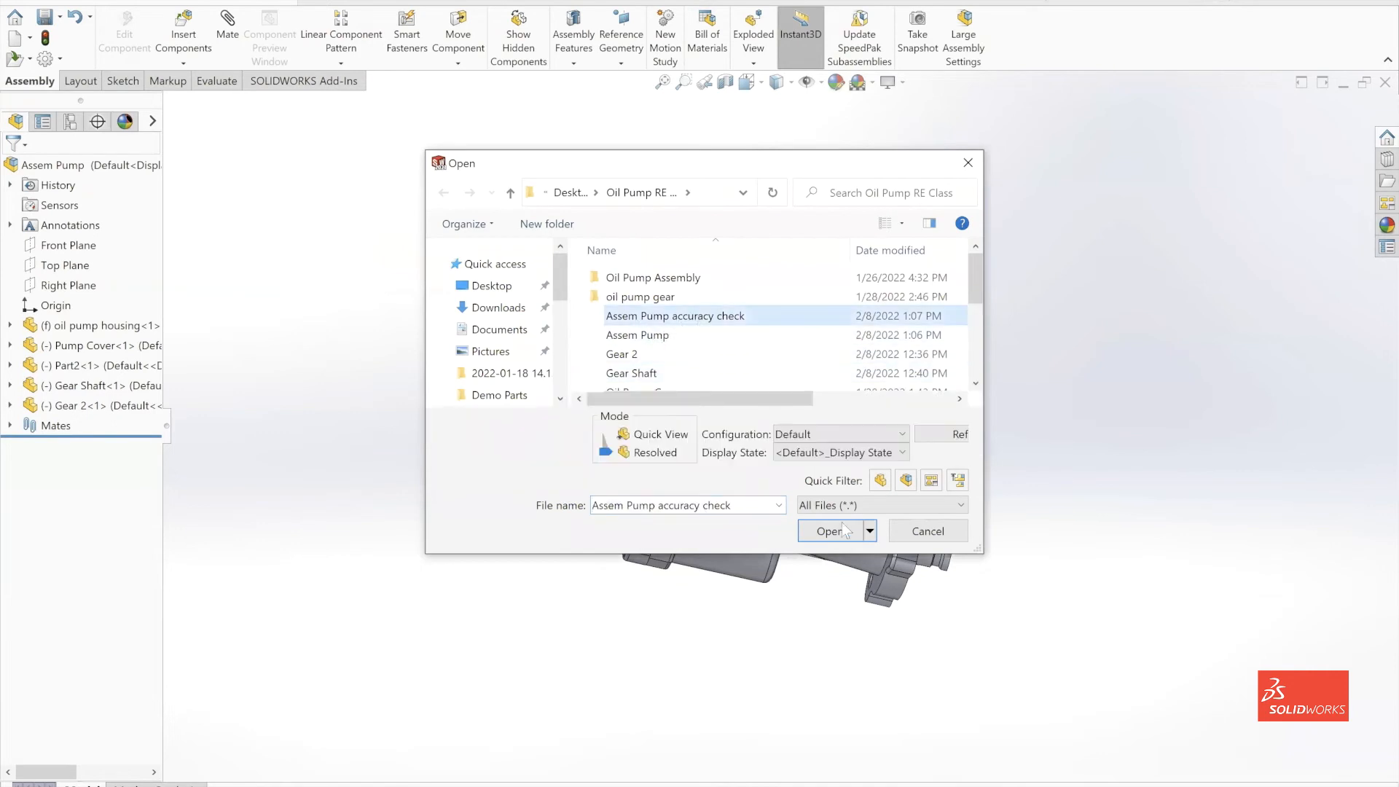
left_click(830, 531)
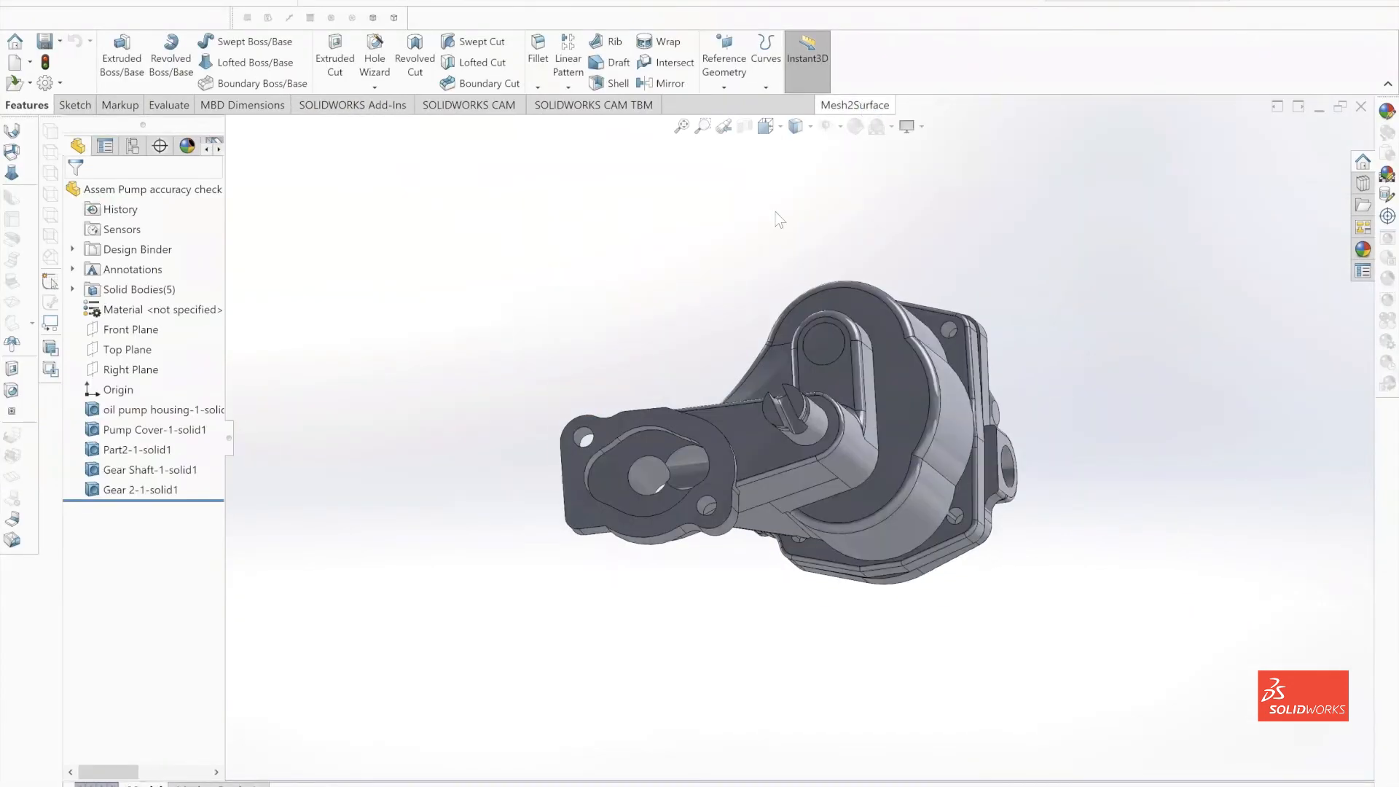
Import the oil pump scan mesh from the Oil Pump RE Class folder into the accuracy check part with Mesh2Surface
left_click(727, 412)
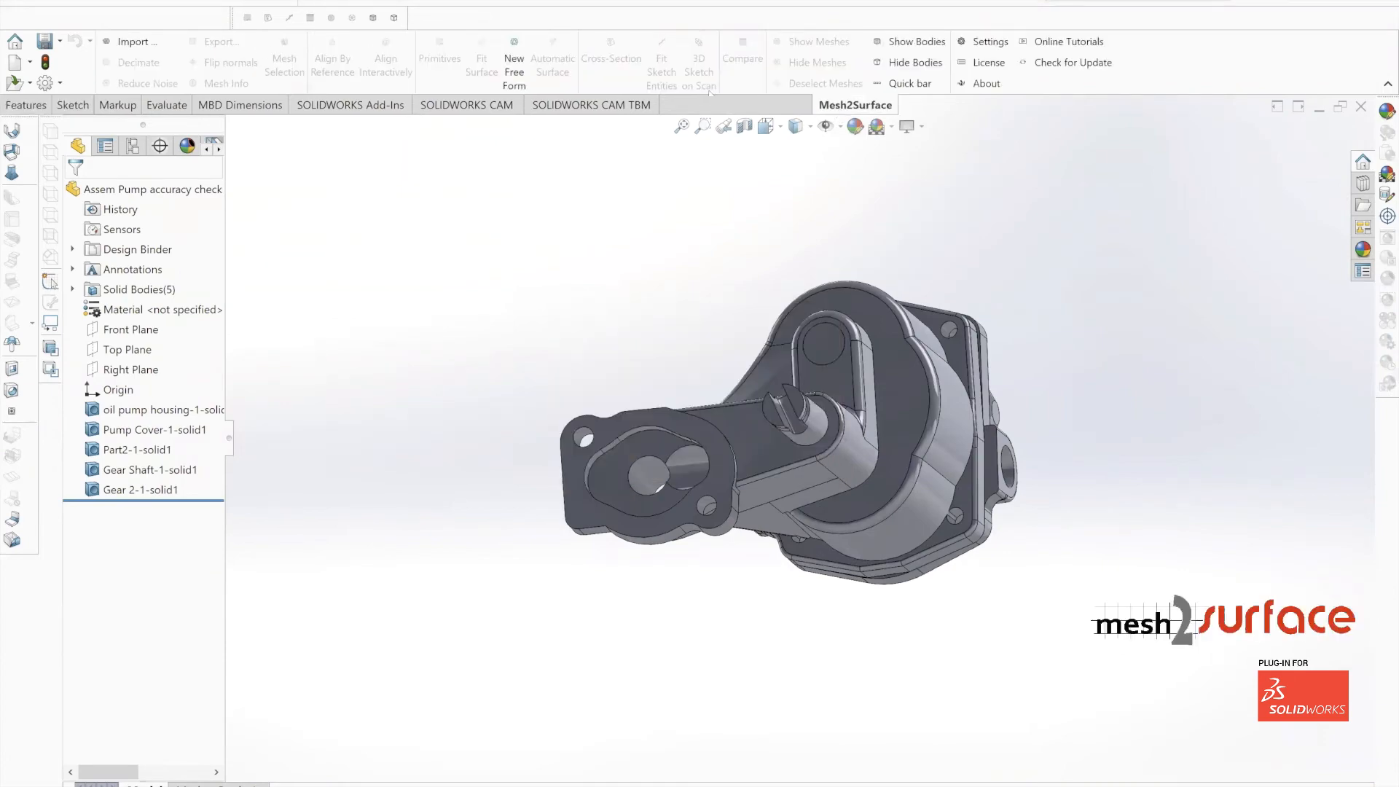
middle_click_drag(643, 212, 731, 84)
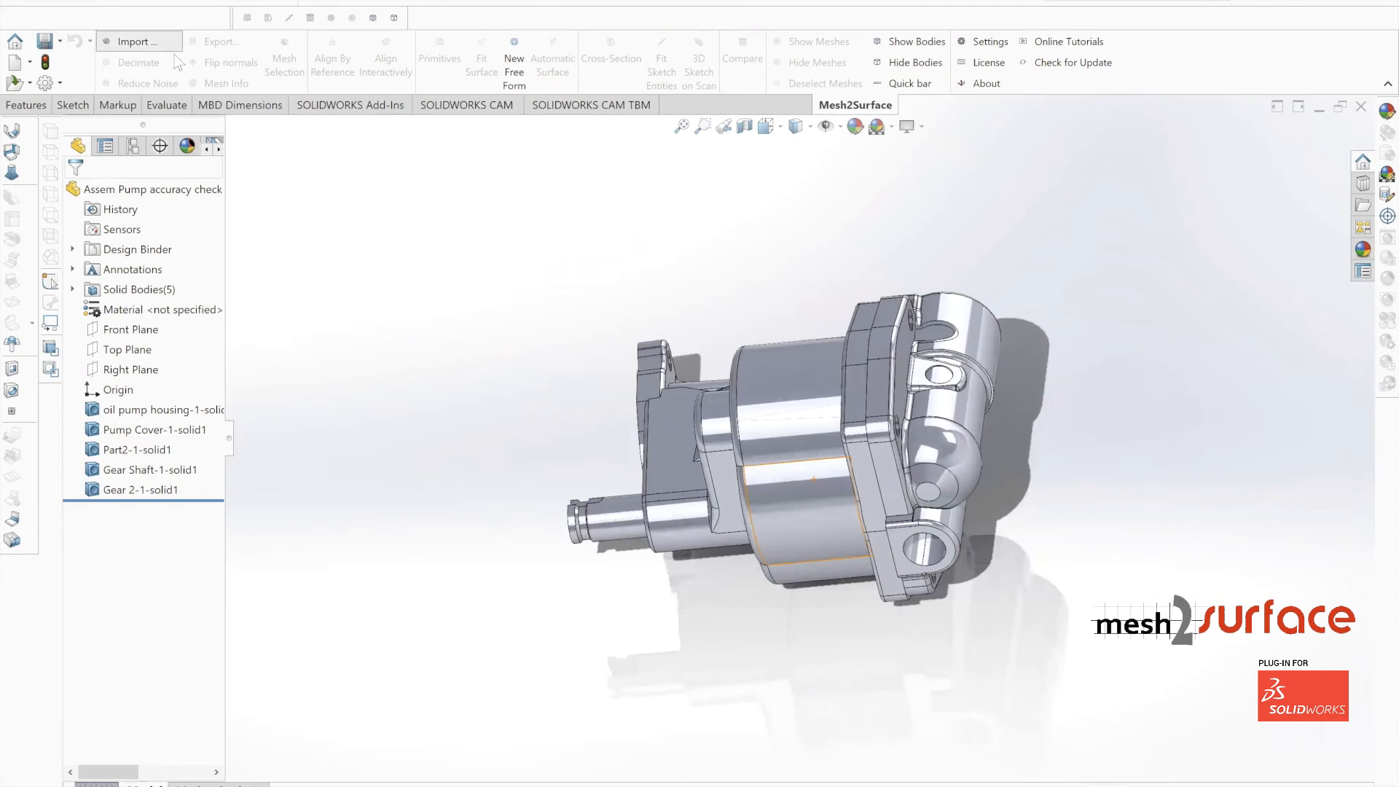
left_click(109, 111)
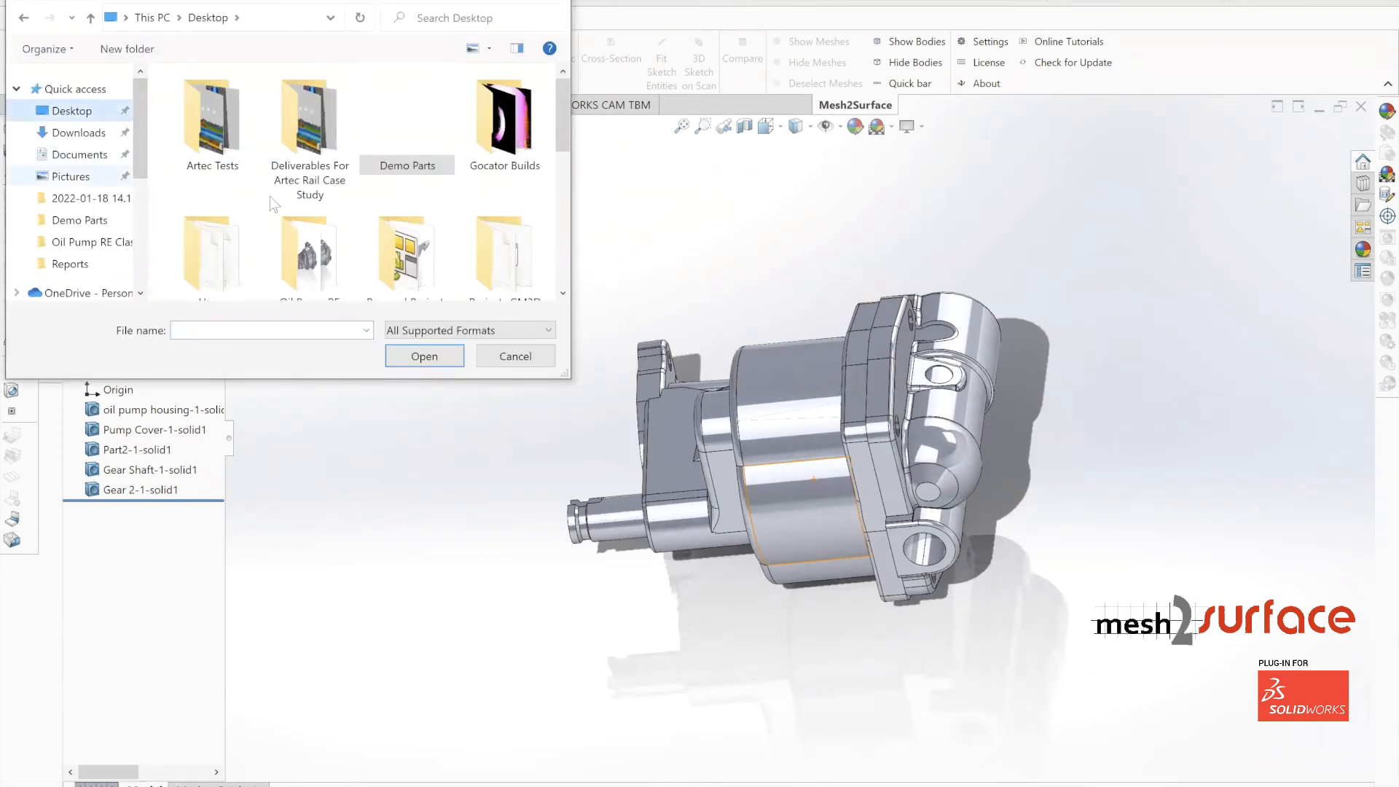
scroll(270, 195, "down", 2)
double_click(304, 99)
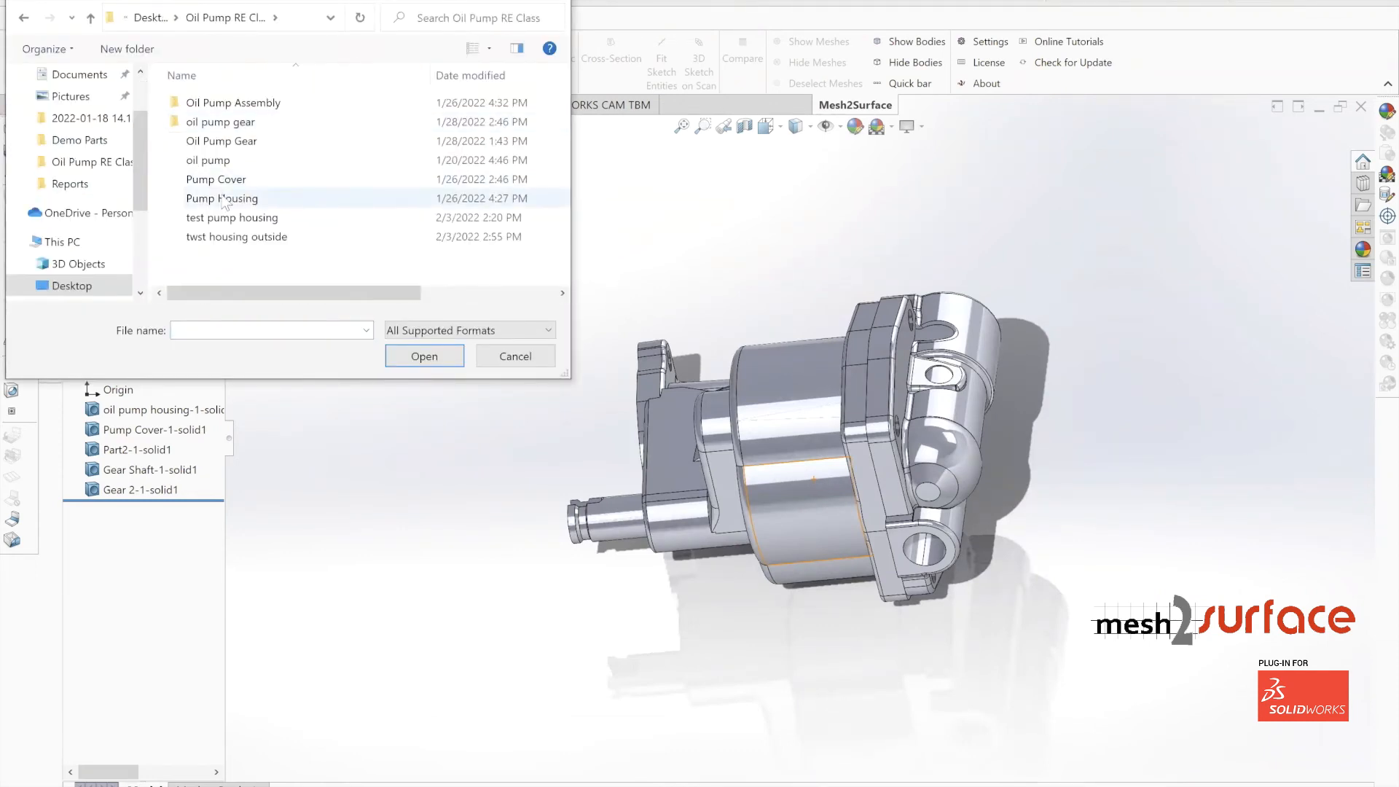
left_click(212, 159)
left_click(438, 357)
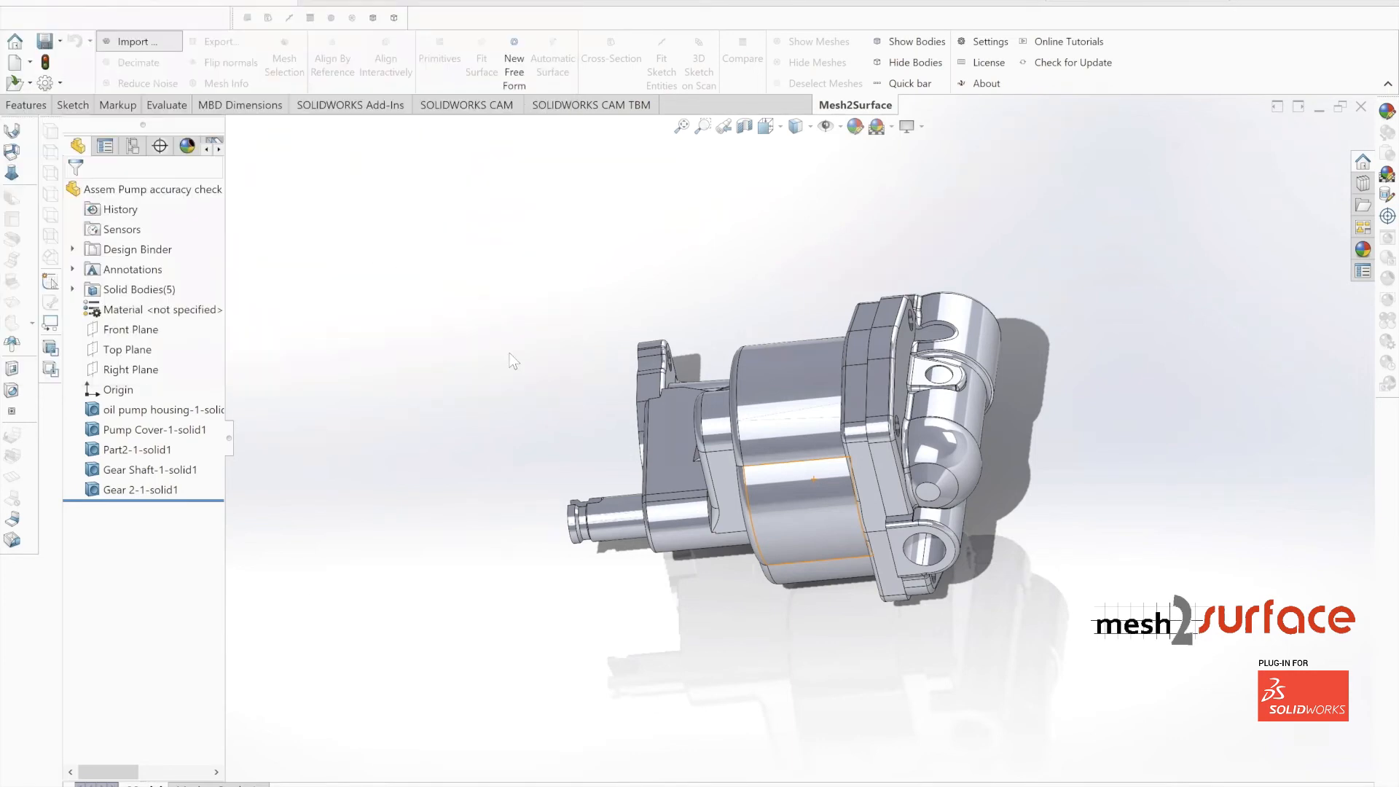
left_click(661, 446)
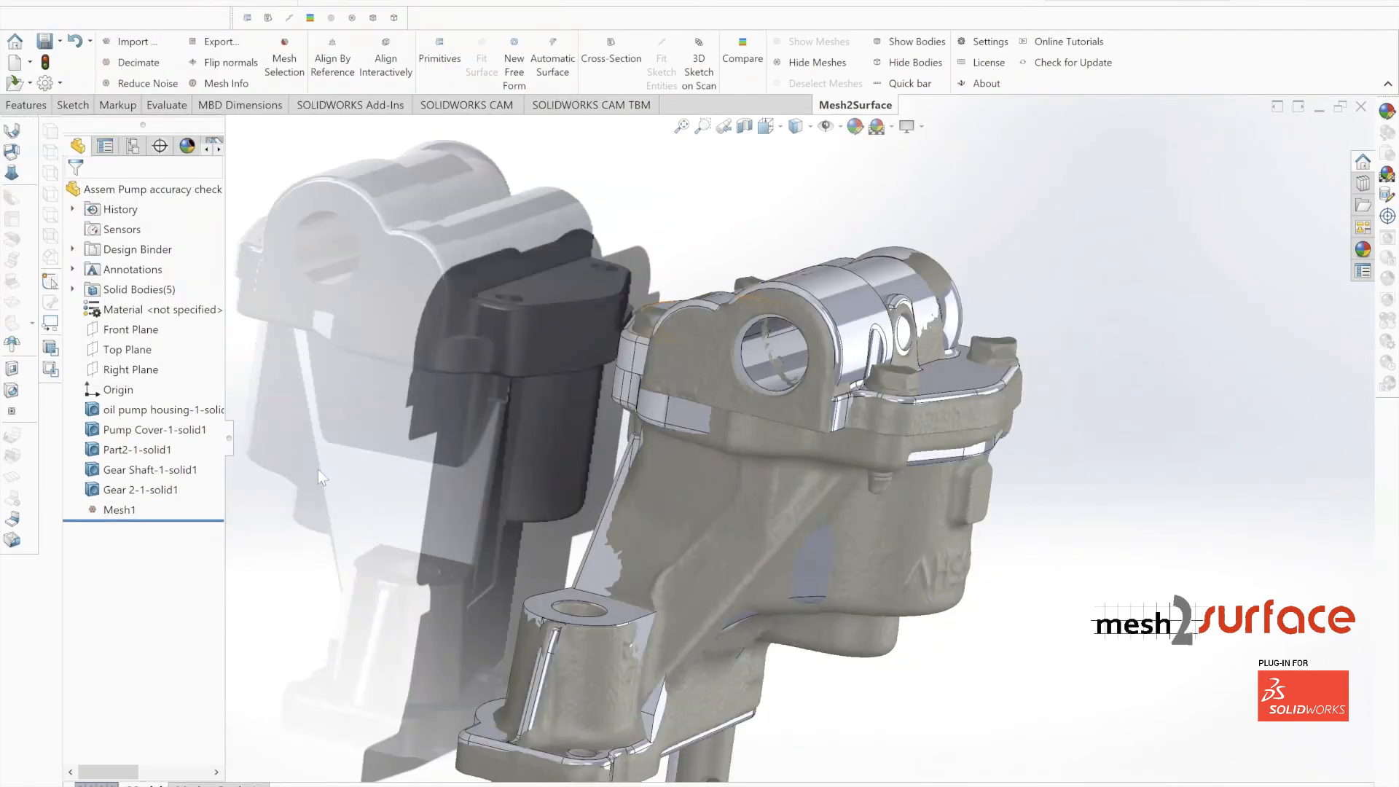
Compare the scan mesh with the solid bodies at tolerances of 0.02 in and 0.01 in, and inspect the deviation colours around the flange
middle_click_drag(786, 423, 570, 387)
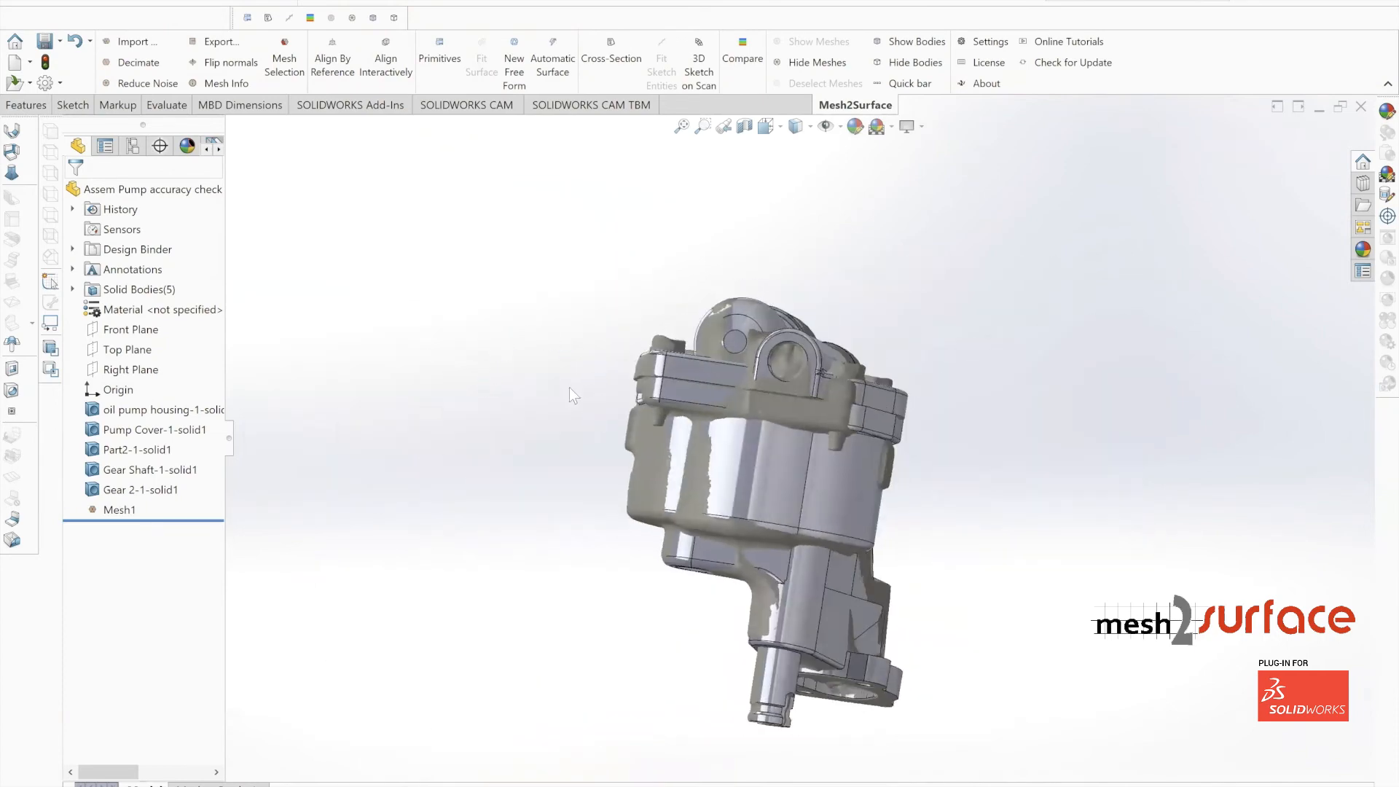
scroll(730, 385, "up", 3)
middle_click_drag(731, 385, 1142, 444)
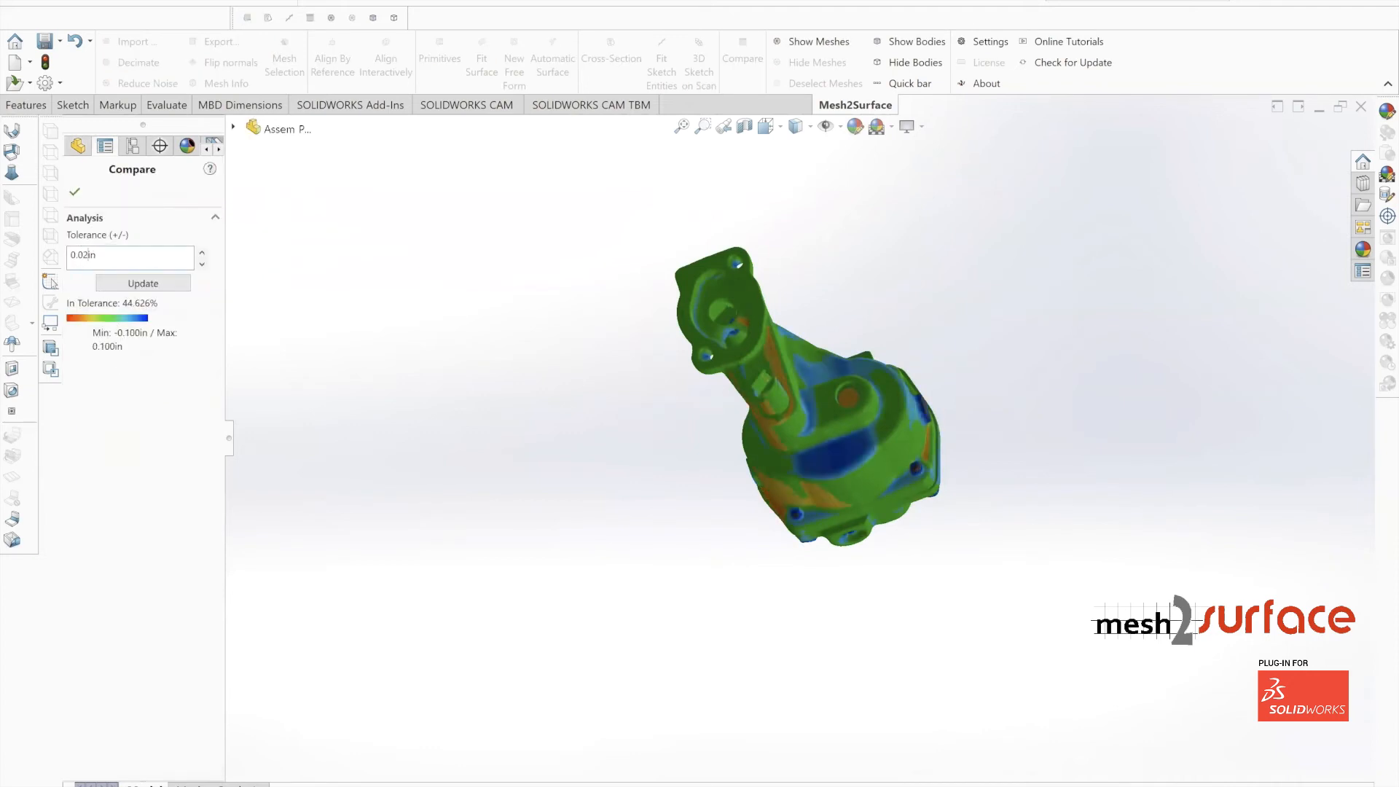
type("1")
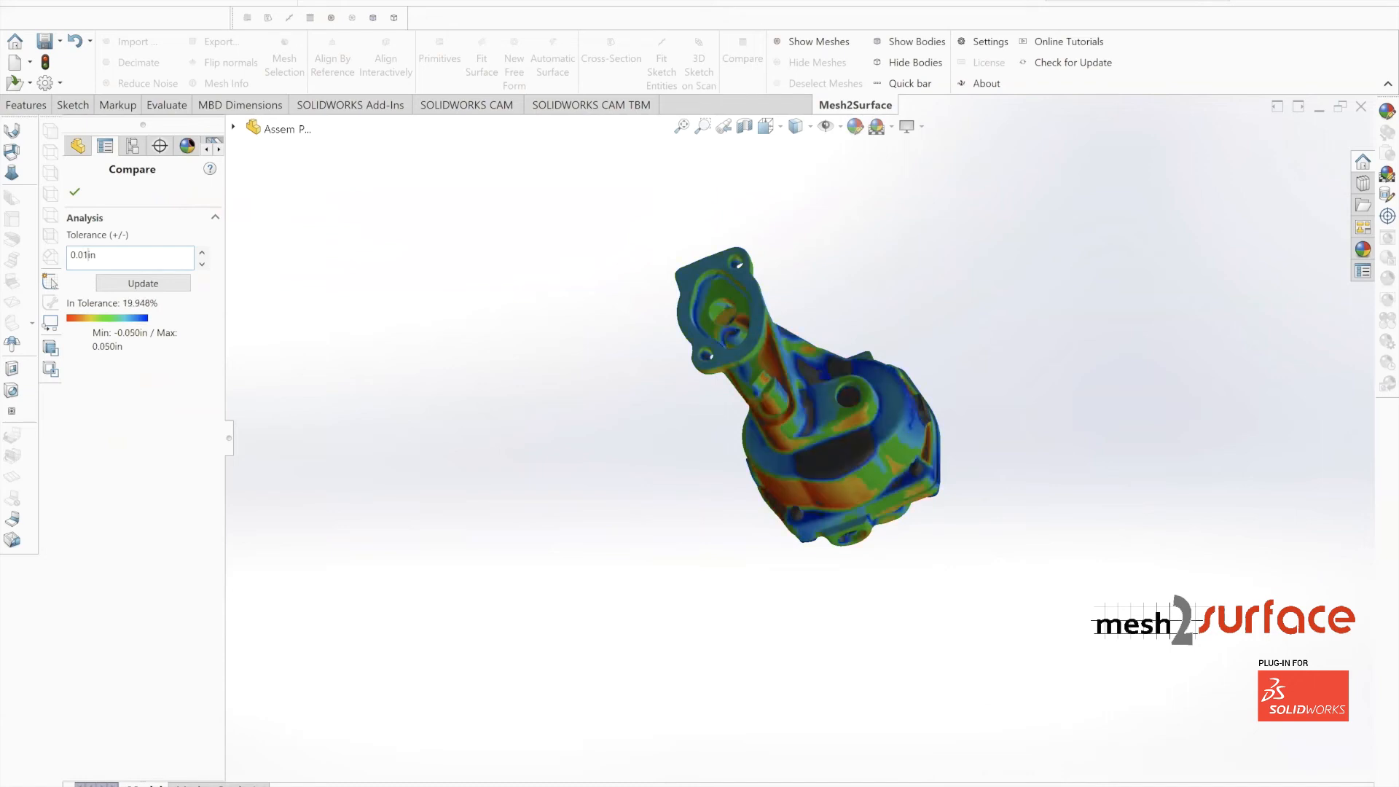
scroll(744, 249, "down", 3)
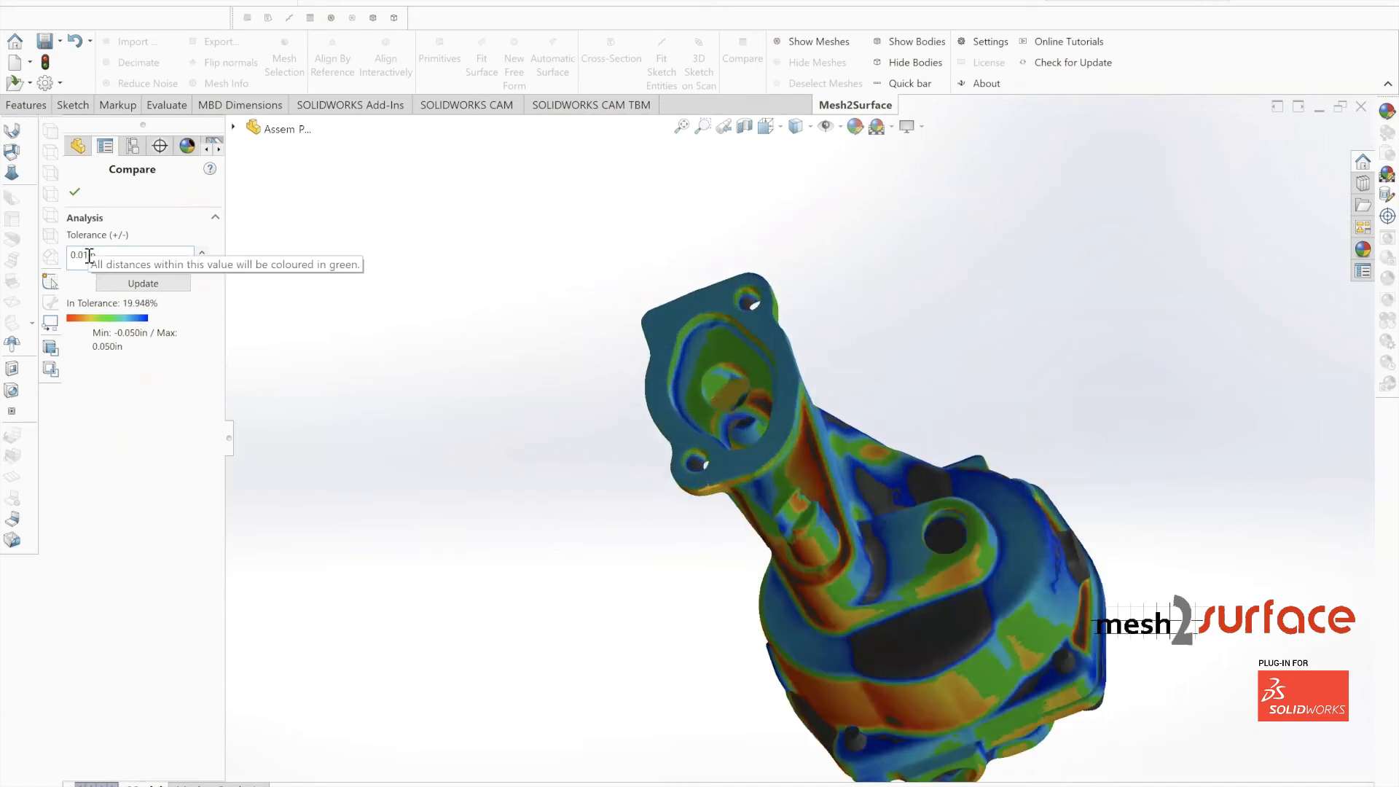
middle_click_drag(725, 415, 758, 357)
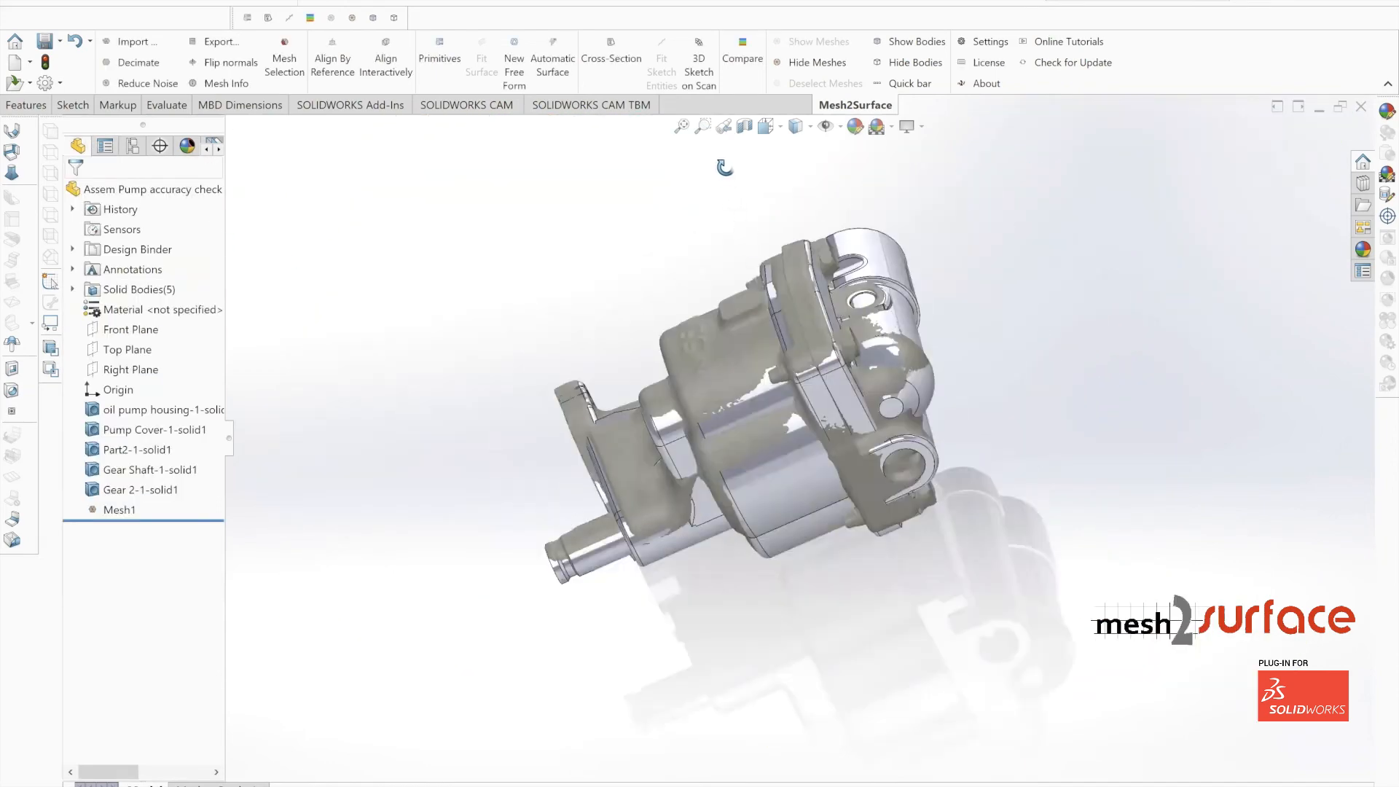
Inspect the mesh overlaid on the solid bodies, and return to the Assem Pump assembly to examine its flange and shaft end
middle_click_drag(724, 168, 717, 62)
middle_click_drag(657, 434, 645, 396)
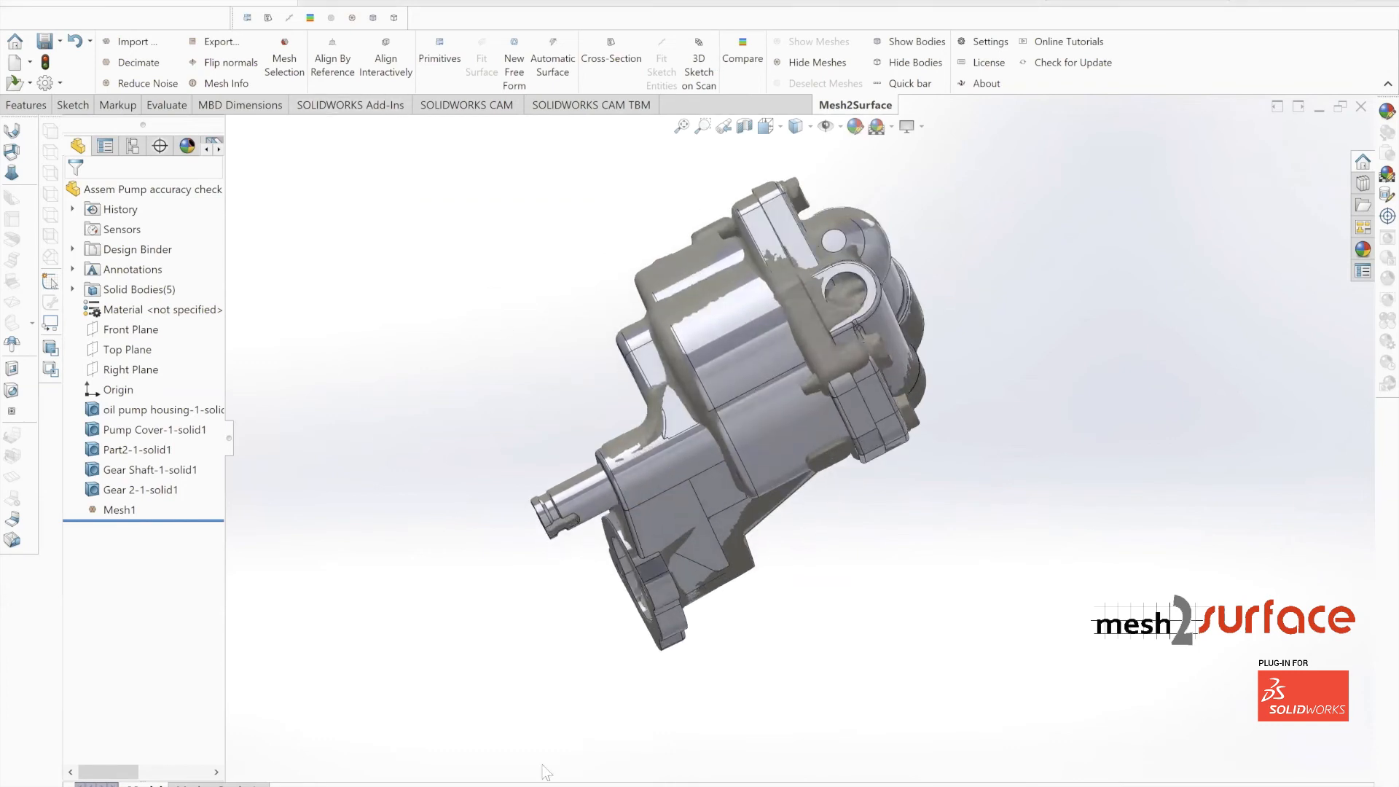
middle_click_drag(293, 713, 768, 439)
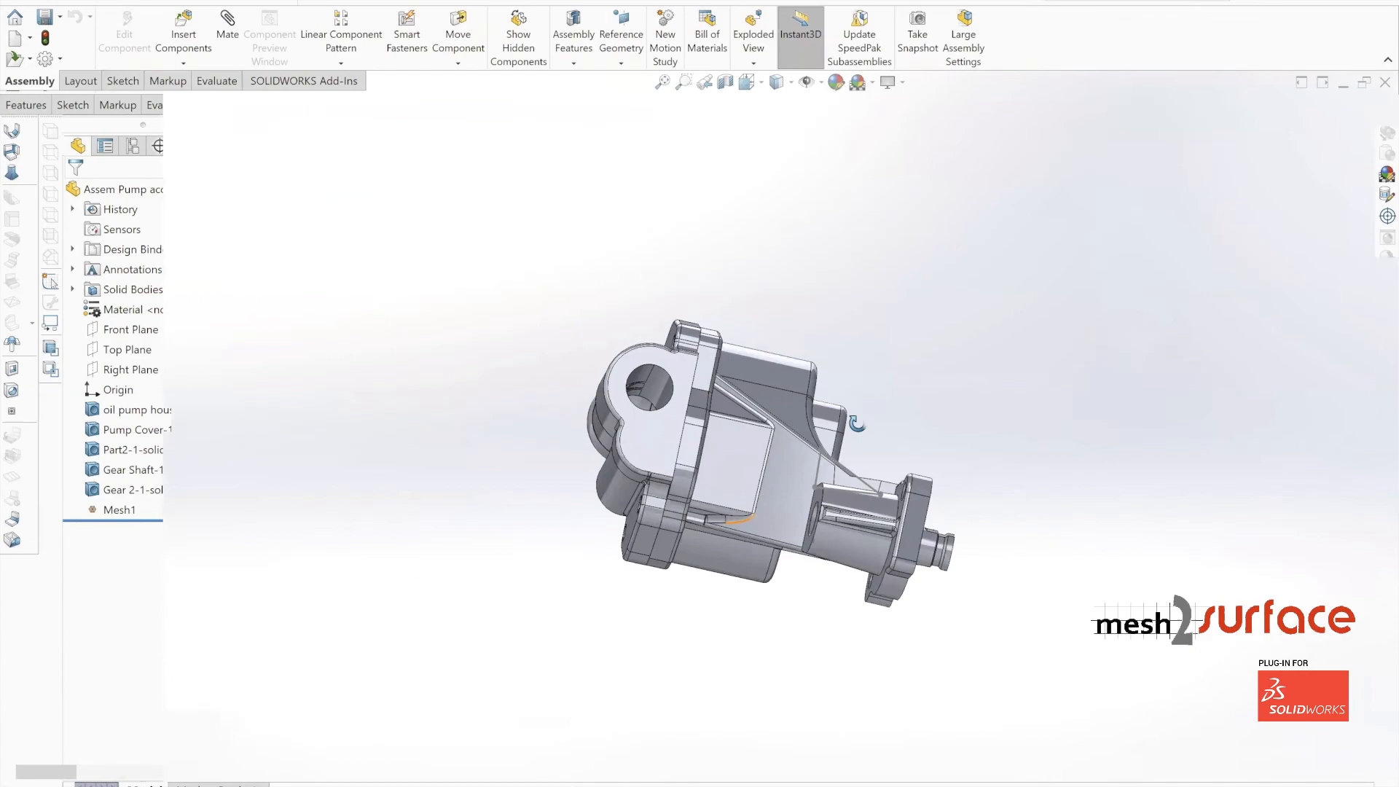
middle_click_drag(857, 425, 736, 195)
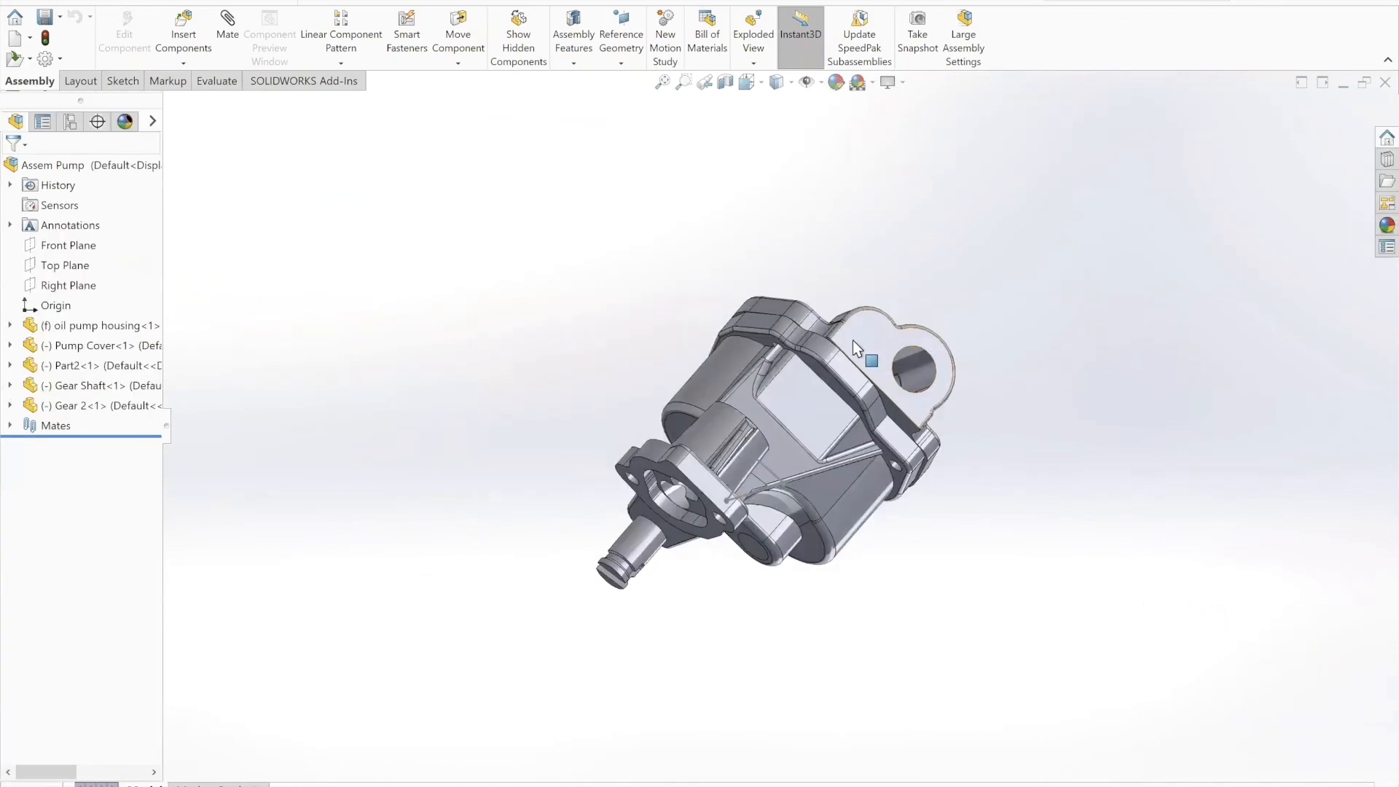
scroll(790, 369, "up", 3)
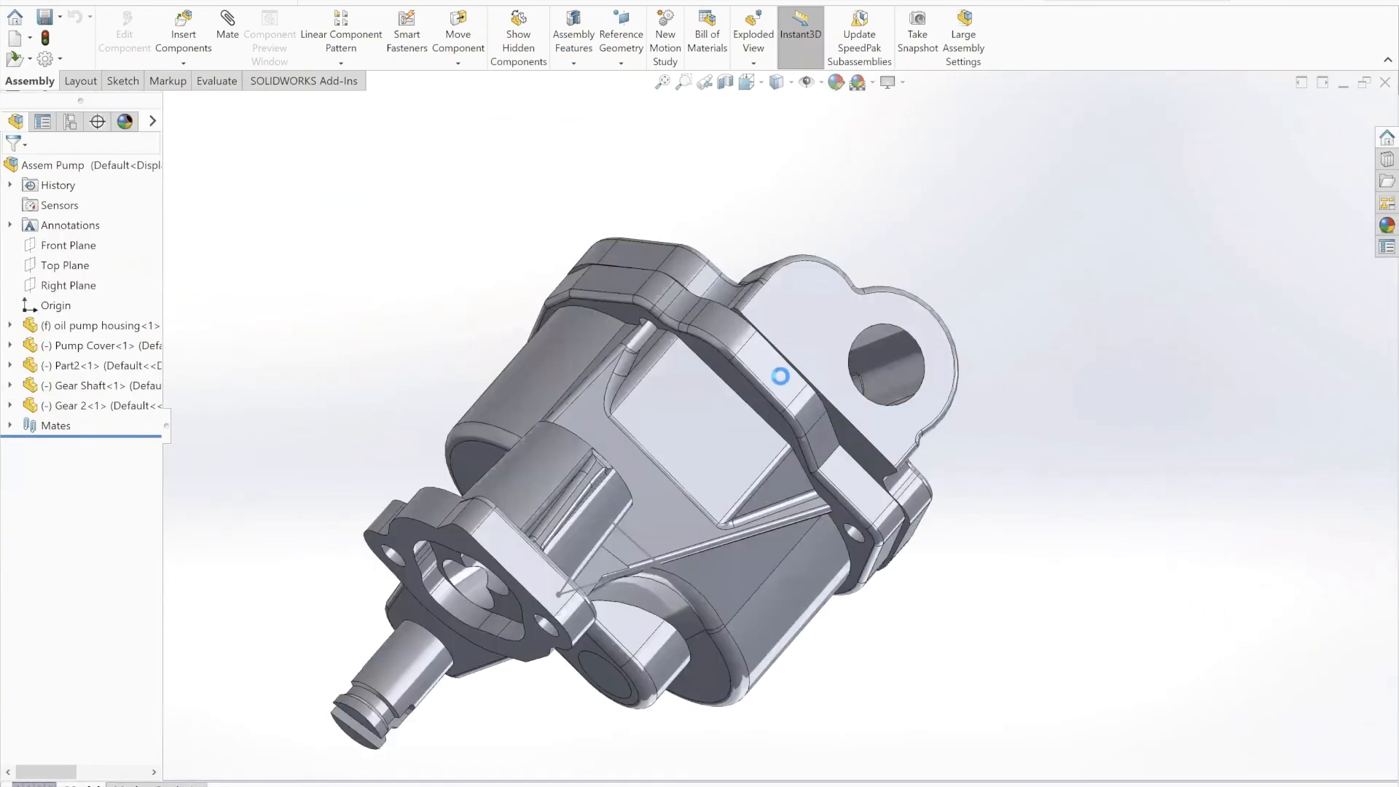